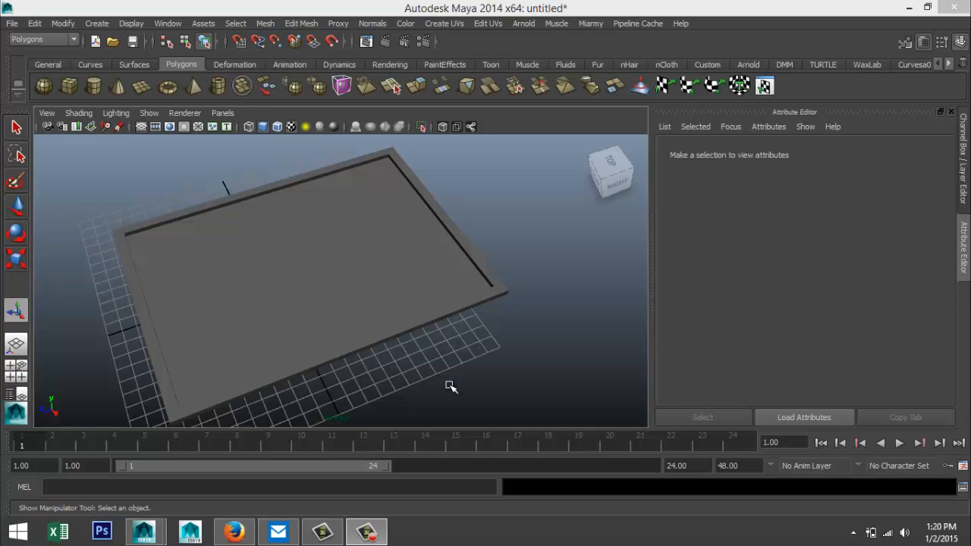
mouse_move(448, 356)
left_mouse_down("alt")
mouse_move(445, 344)
mouse_move(435, 354)
mouse_move(468, 353)
left_mouse_up("alt")
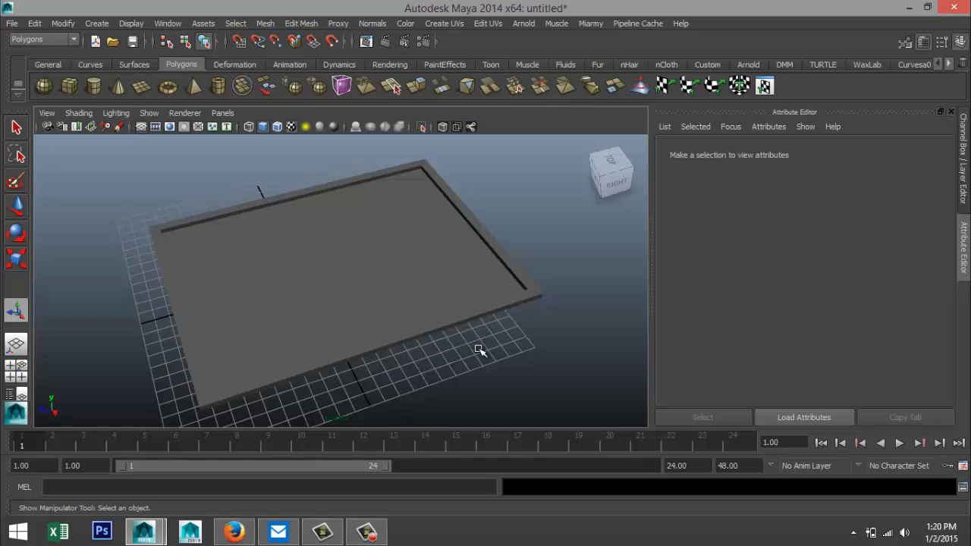
left_click_drag(447, 357, 450, 356, "alt")
mouse_move(451, 357)
middle_mouse_down("alt")
mouse_move(453, 342)
mouse_move(455, 350)
middle_mouse_up("alt")
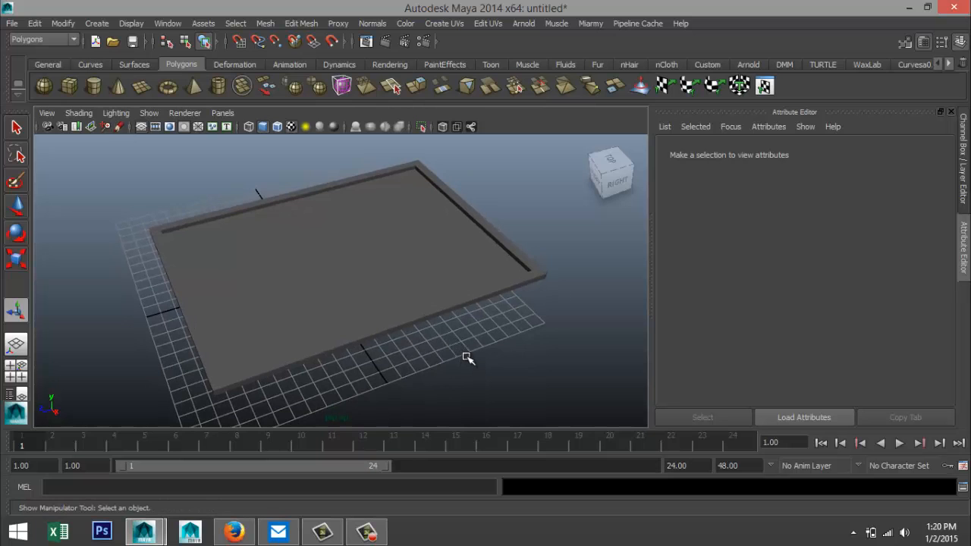
left_click_drag(464, 358, 457, 362, "alt")
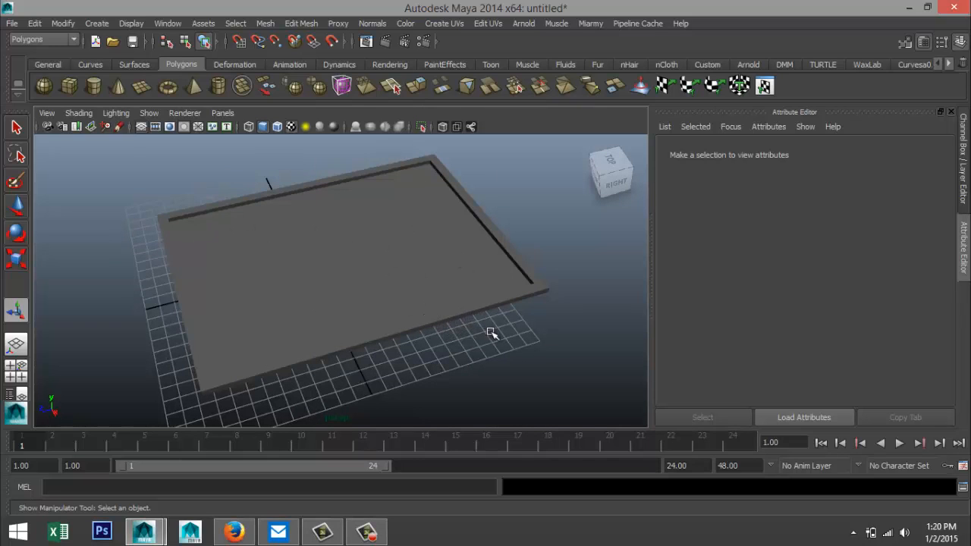
- Assign a new Lambert material to the large inner face of the framed board
left_click(509, 283)
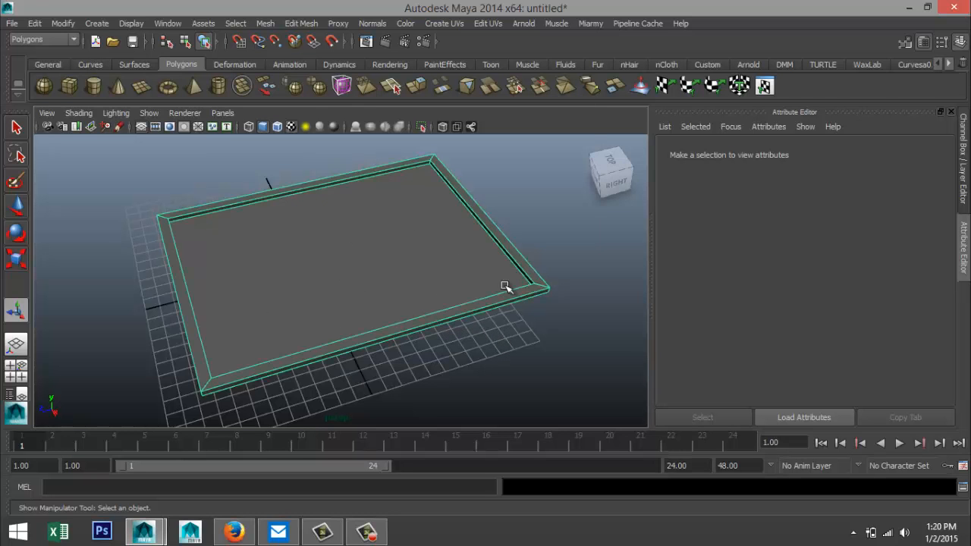
mouse_move(468, 361)
left_mouse_down("alt")
mouse_move(455, 245)
mouse_move(457, 373)
mouse_move(457, 355)
mouse_move(466, 355)
left_mouse_up("alt")
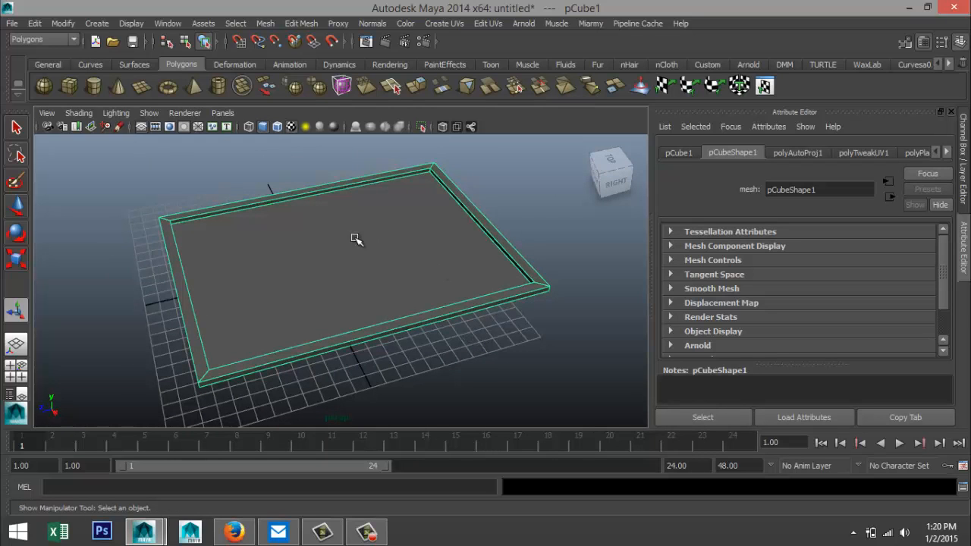
right_click_drag(339, 243, 345, 258)
left_click(356, 262)
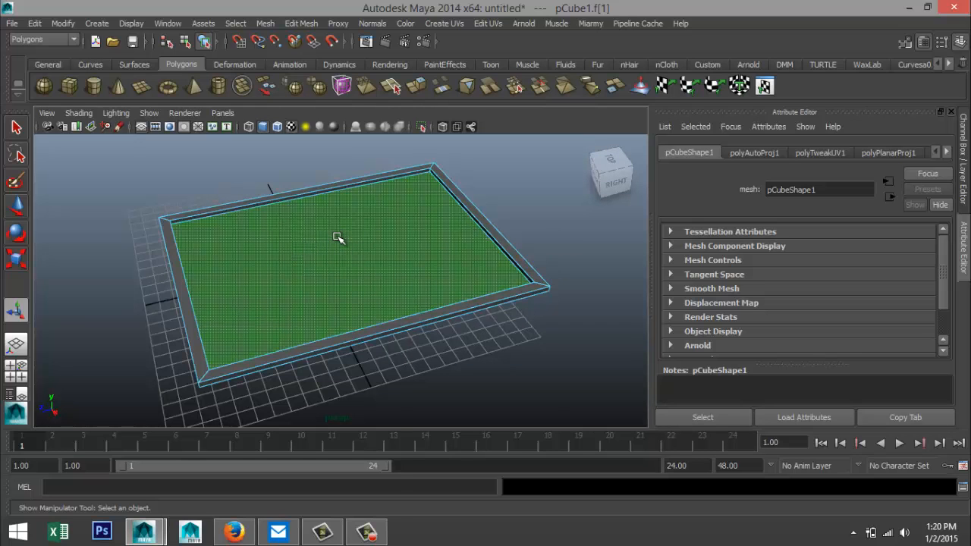
right_click_drag(338, 238, 365, 466)
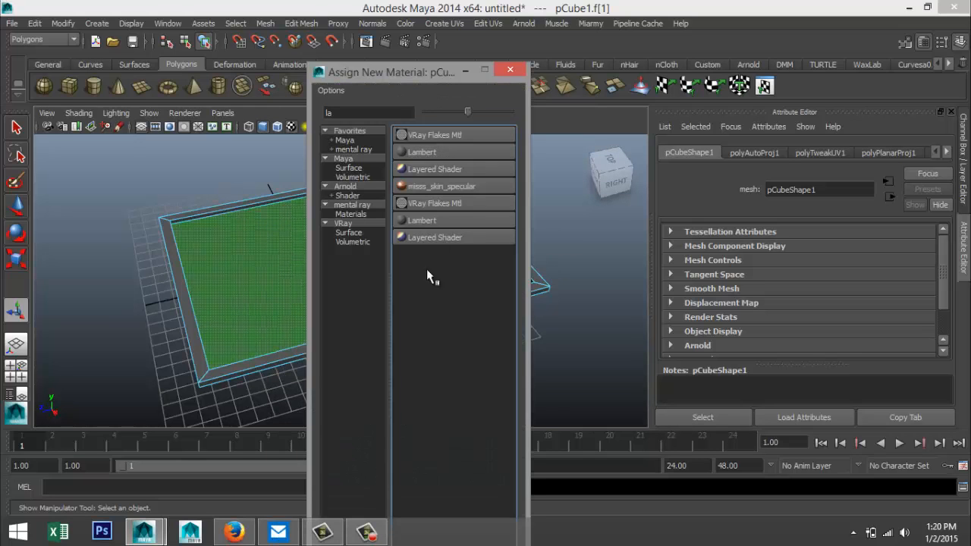
left_click(435, 155)
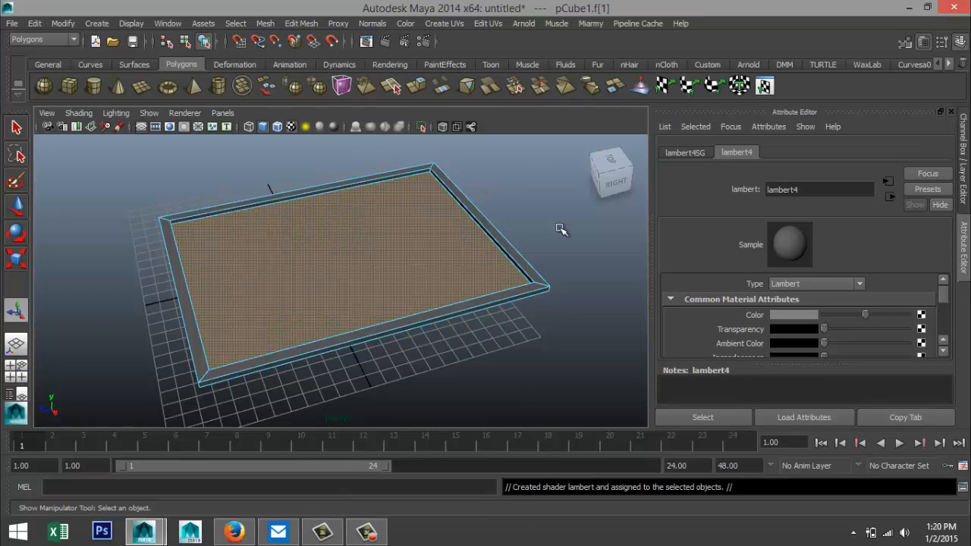
- Connect a File texture to the Lambert material's color, load cork.jpg as its image, and clear the selection
left_click(921, 317)
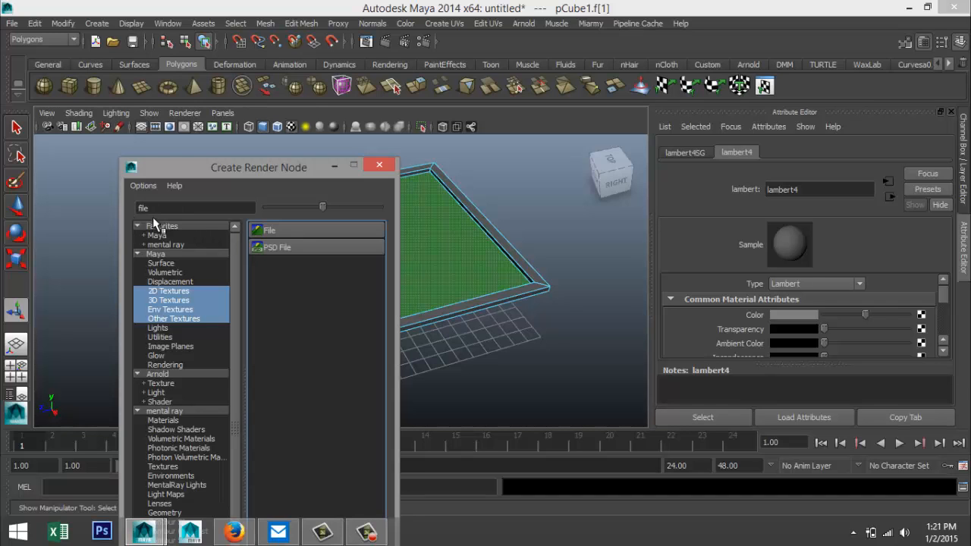
left_click(289, 228)
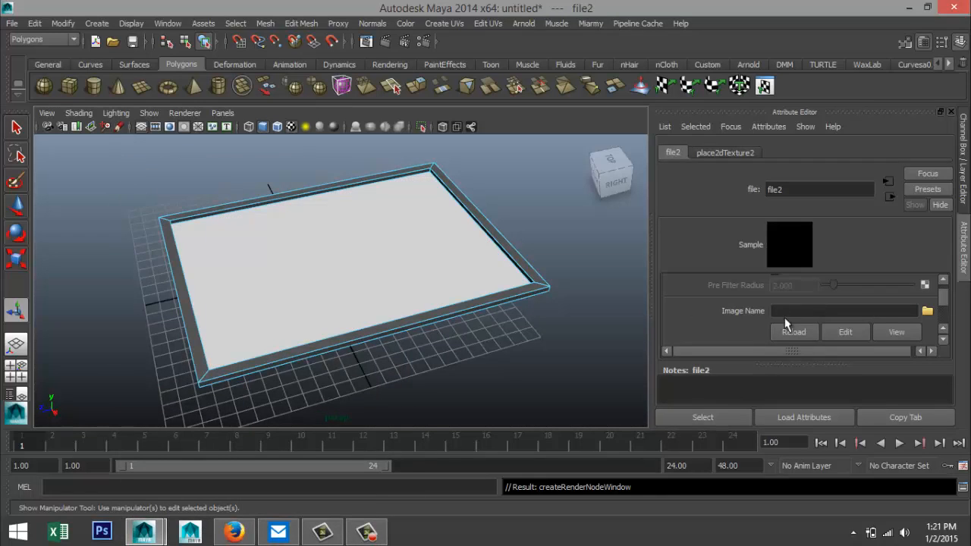
left_click(927, 312)
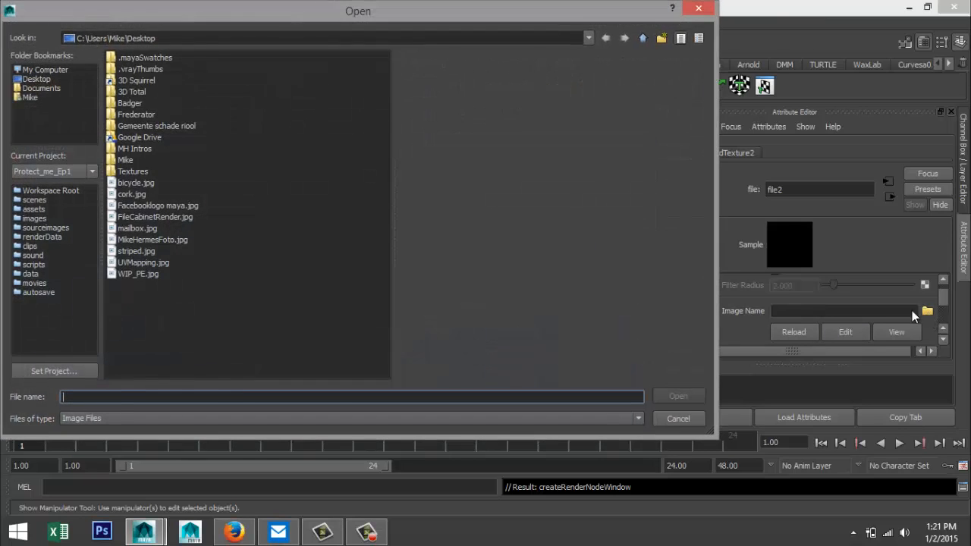
left_click(133, 194)
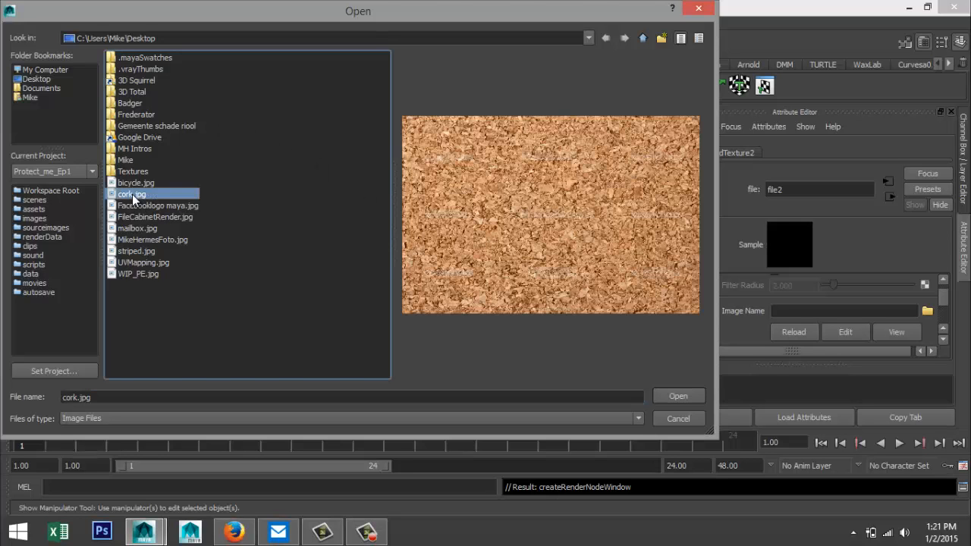
left_click(677, 396)
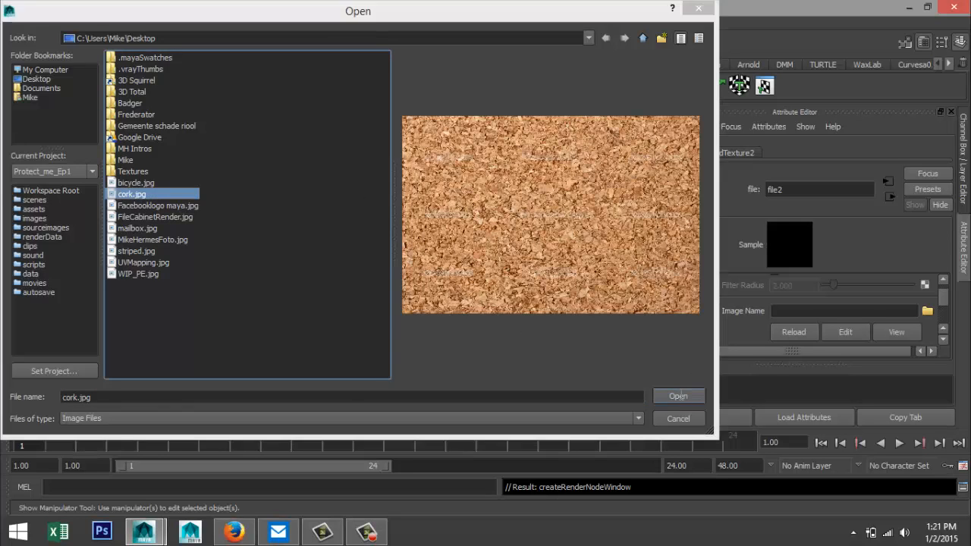
left_click(555, 351)
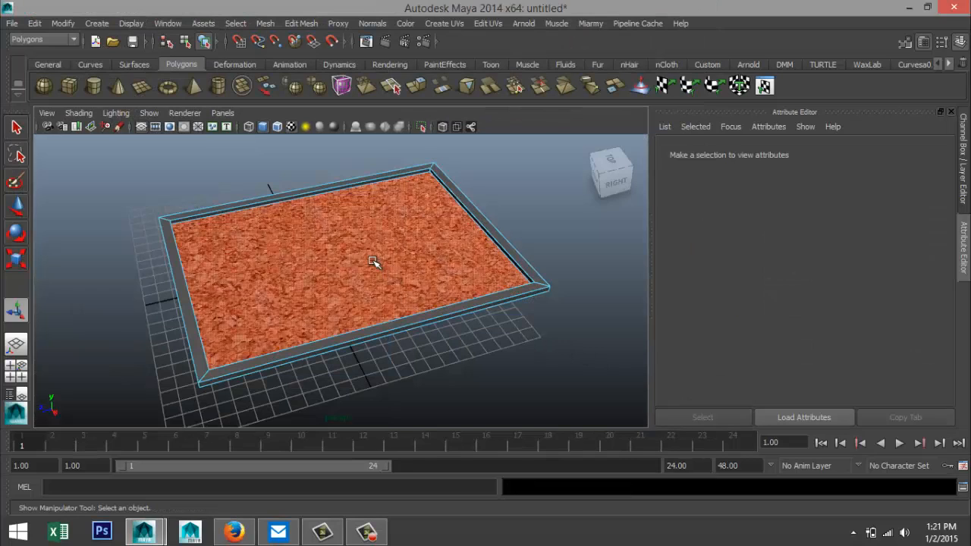
- Apply spherical mapping to the board's cork face and inspect how the texture lies on it
left_click(374, 262)
left_click_drag(505, 349, 529, 350, "alt")
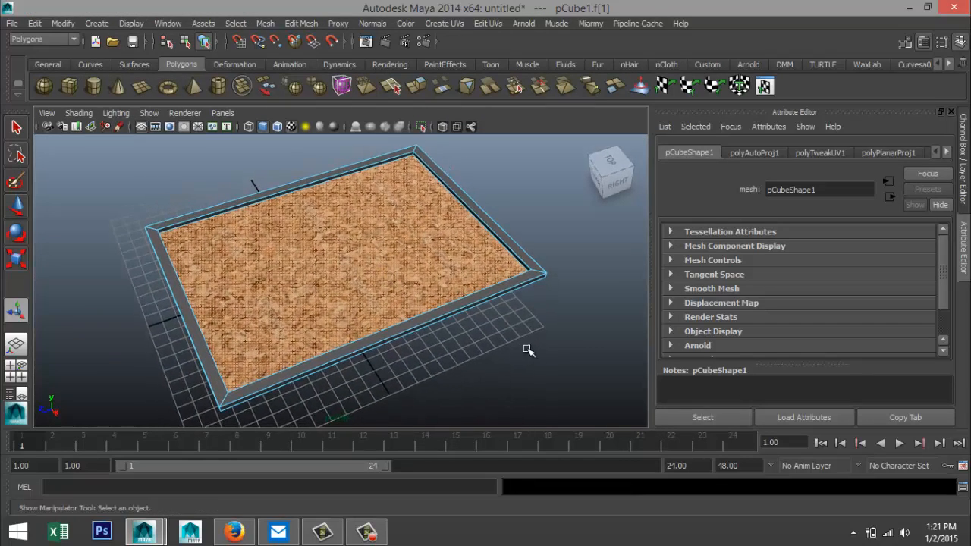
mouse_move(535, 347)
middle_mouse_down("alt")
mouse_move(540, 360)
mouse_move(539, 346)
mouse_move(548, 355)
middle_mouse_up("alt")
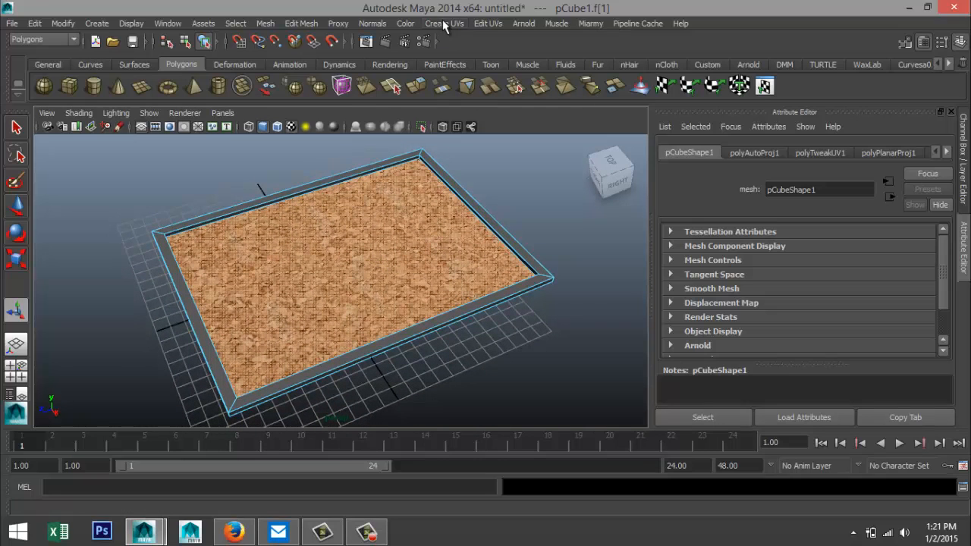
left_click(443, 23)
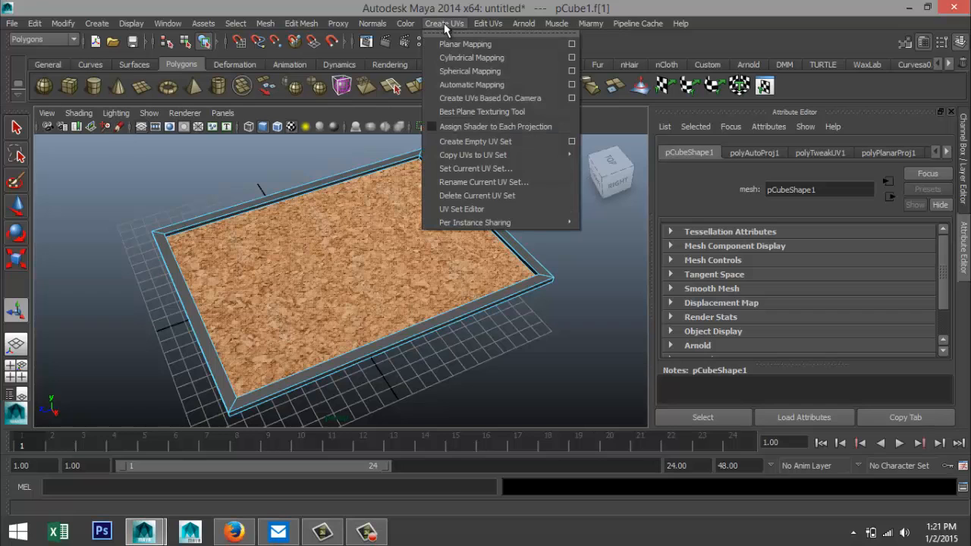
left_click(463, 70)
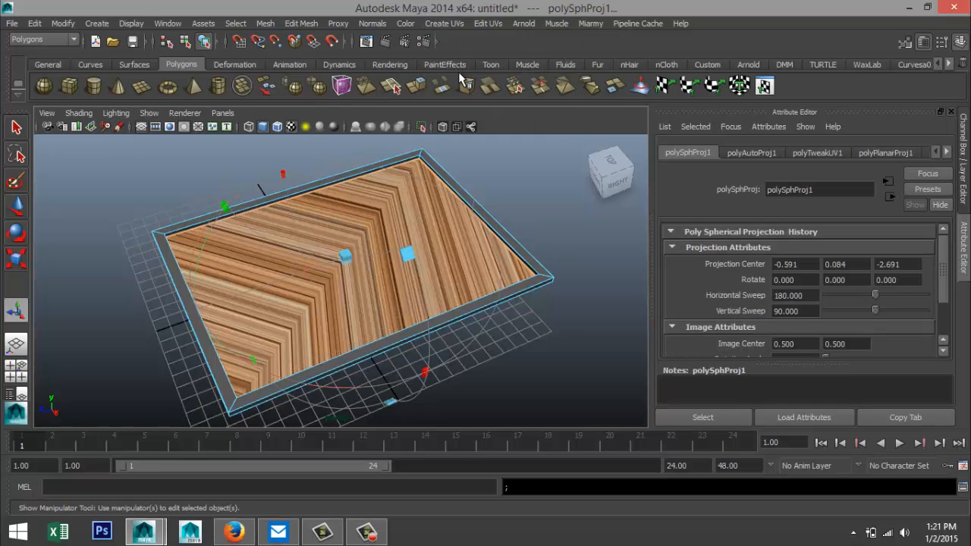
mouse_move(522, 331)
middle_mouse_down("alt")
mouse_move(516, 311)
mouse_move(506, 327)
middle_mouse_up("alt")
mouse_move(507, 328)
left_mouse_down("alt")
mouse_move(505, 301)
mouse_move(498, 327)
mouse_move(521, 327)
left_mouse_up("alt")
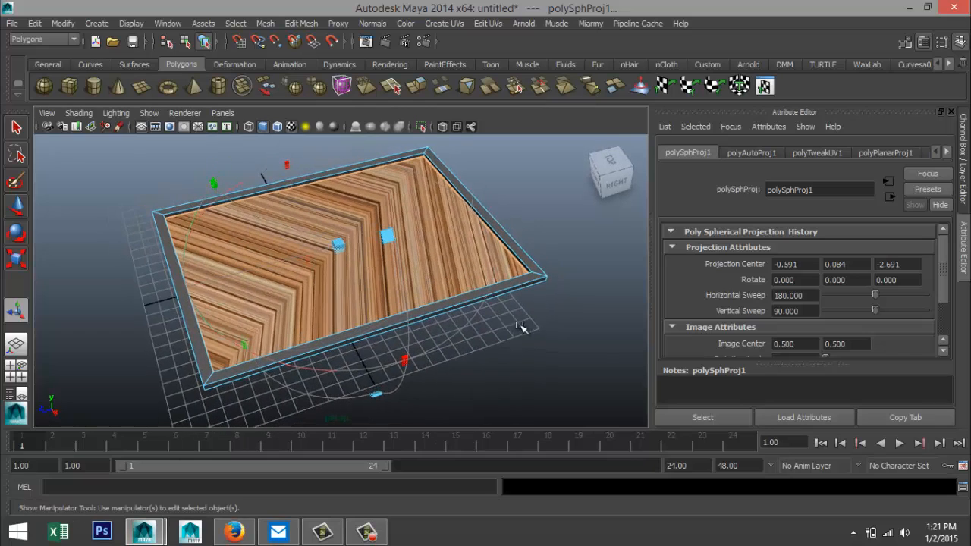
middle_click_drag(524, 326, 535, 340, "alt")
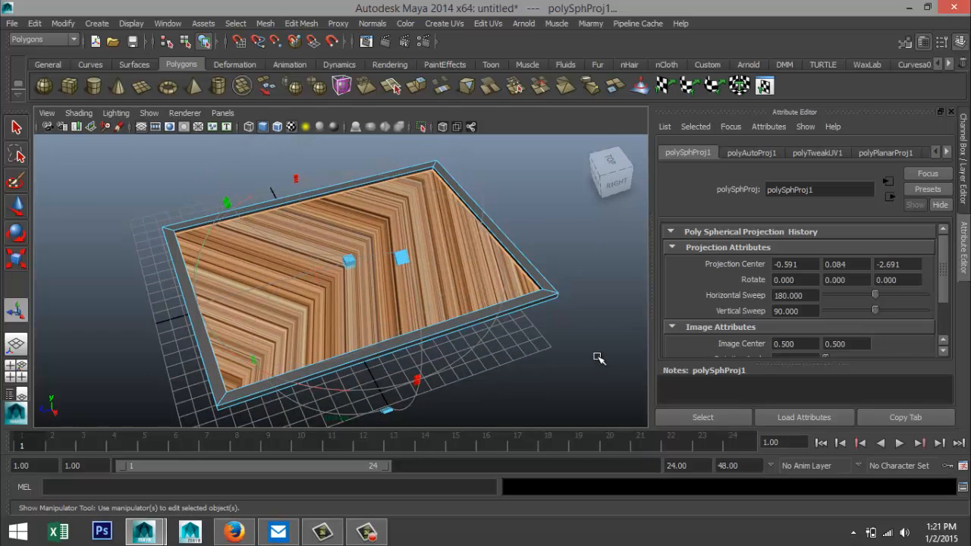
left_click_drag(578, 359, 590, 288, "alt")
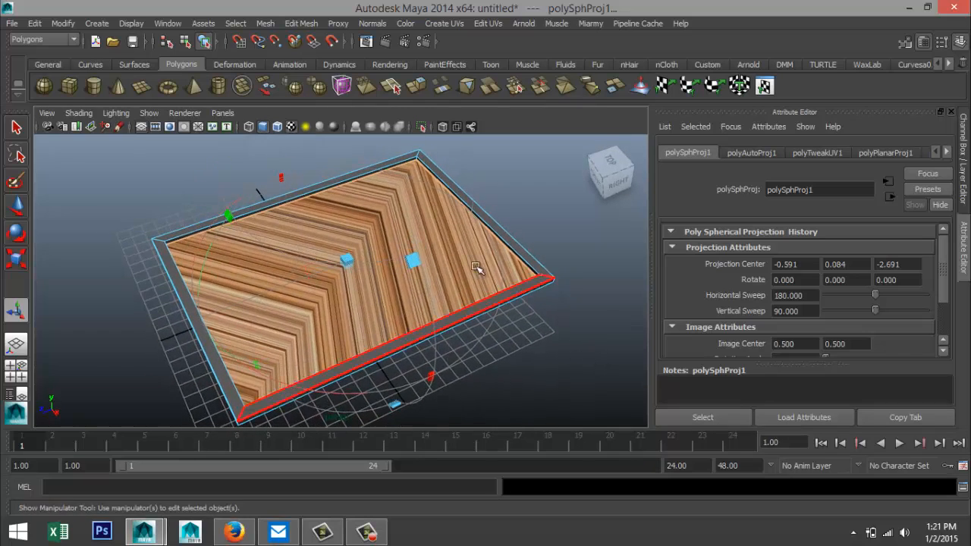
- Reselect the board's inner face and apply planar mapping to it, checking the texture from several angles
right_click_drag(426, 239, 442, 238)
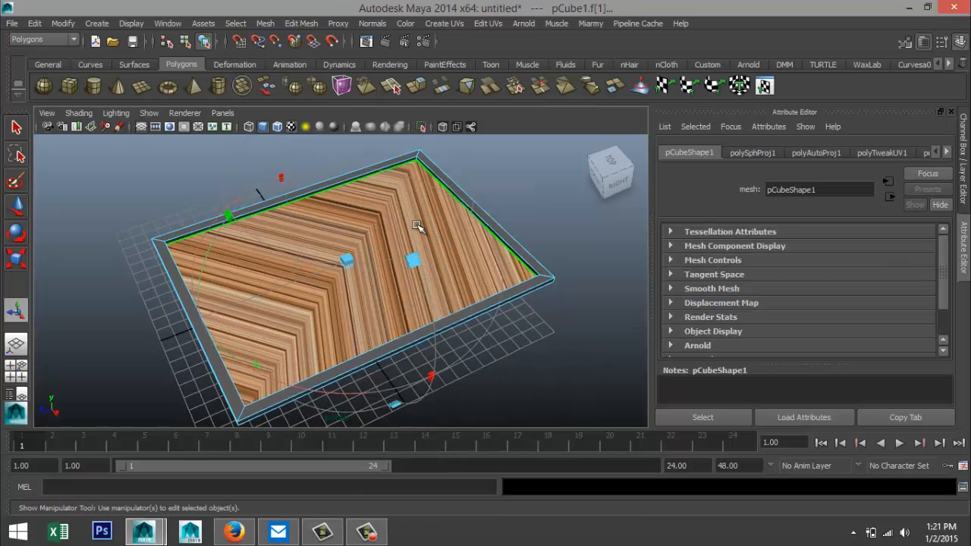
left_click(417, 241)
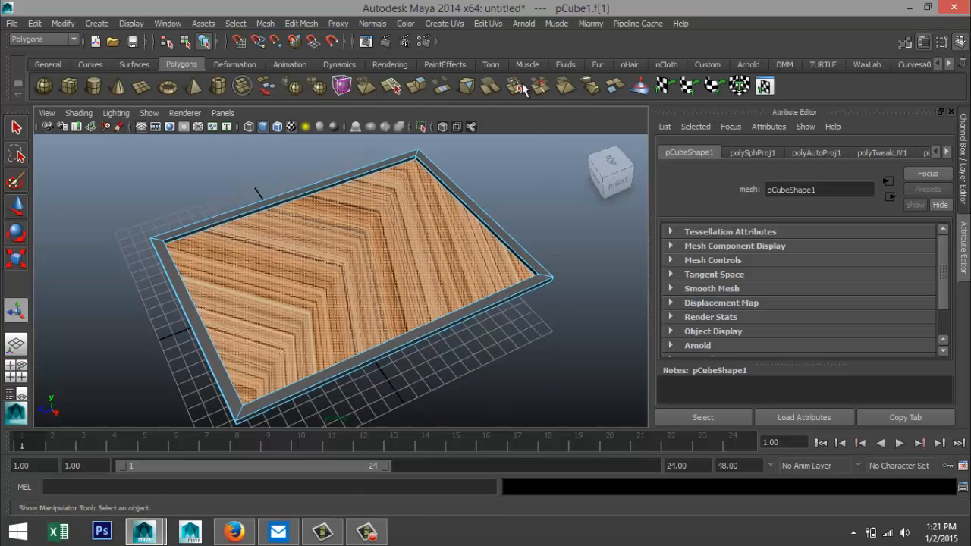
left_click(445, 23)
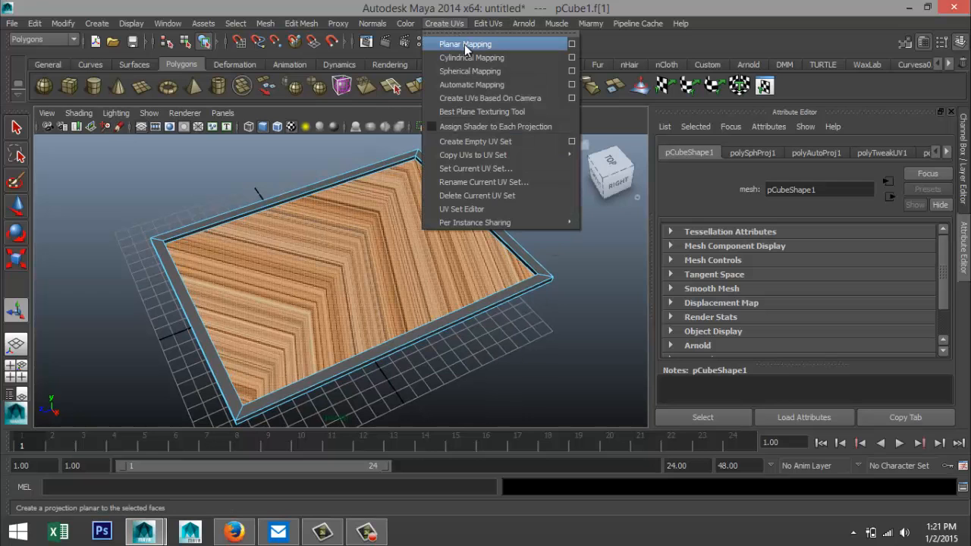
left_click(464, 42)
left_click_drag(548, 202, 548, 172, "alt")
left_click_drag(549, 240, 546, 251, "alt")
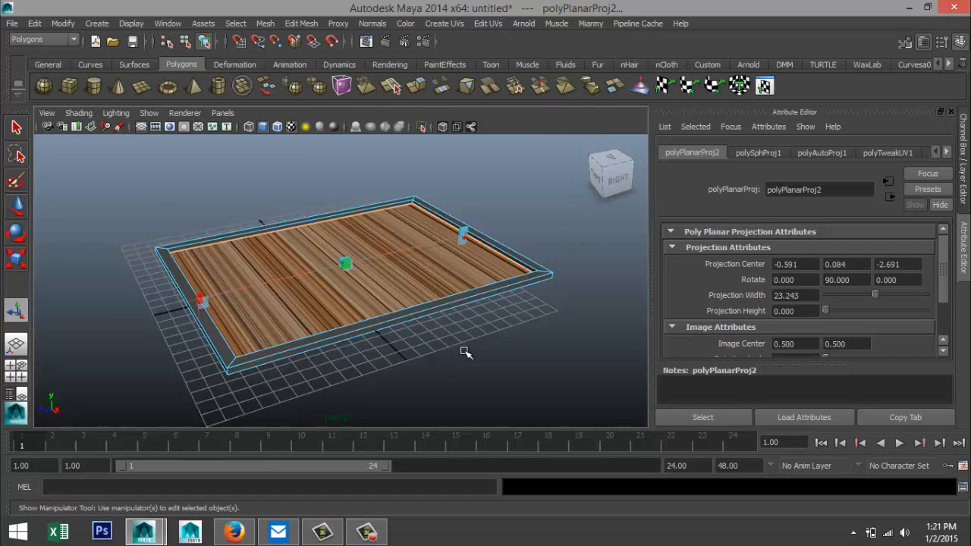
left_click_drag(465, 352, 461, 362, "alt")
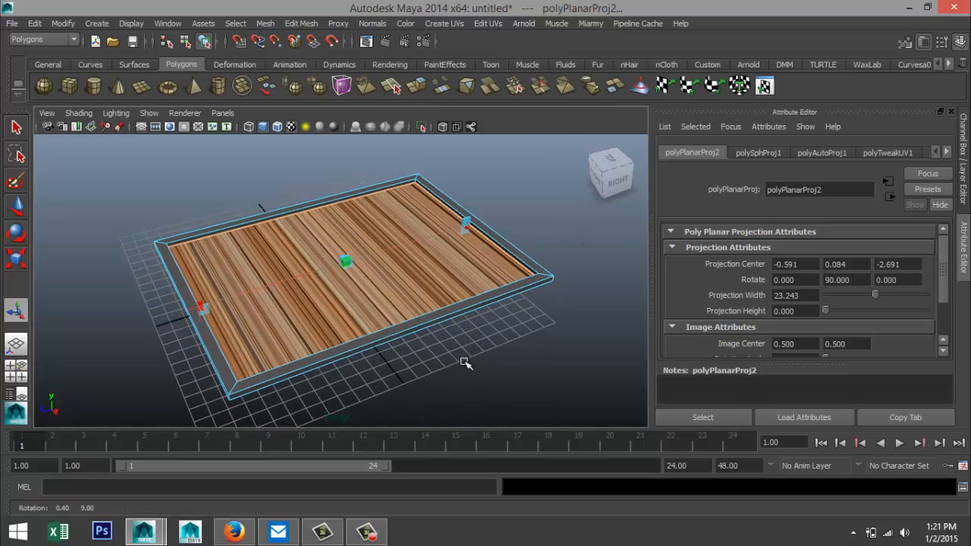
- Reselect the inner face and apply automatic mapping so the cork texture is projected without streaks
right_click_drag(390, 238, 393, 243)
left_click(394, 244)
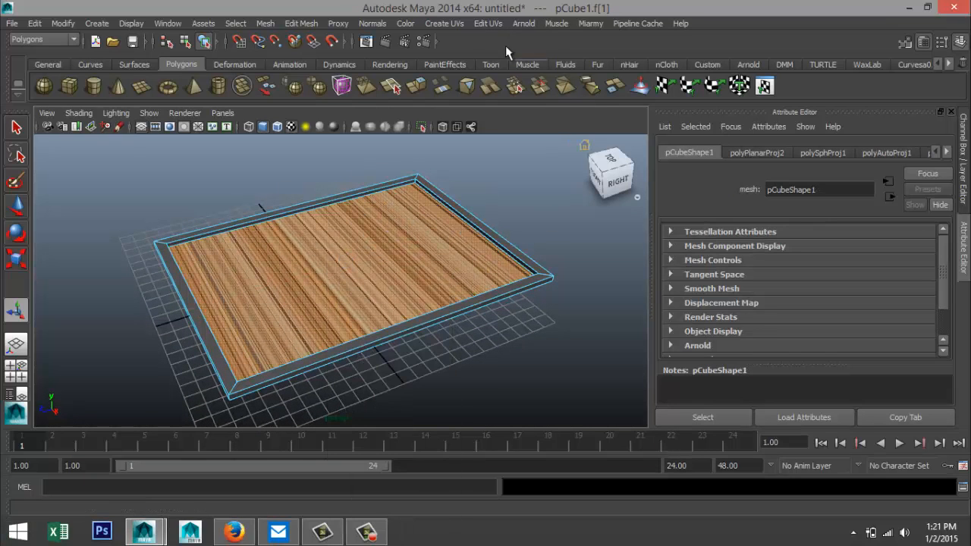
left_click(443, 23)
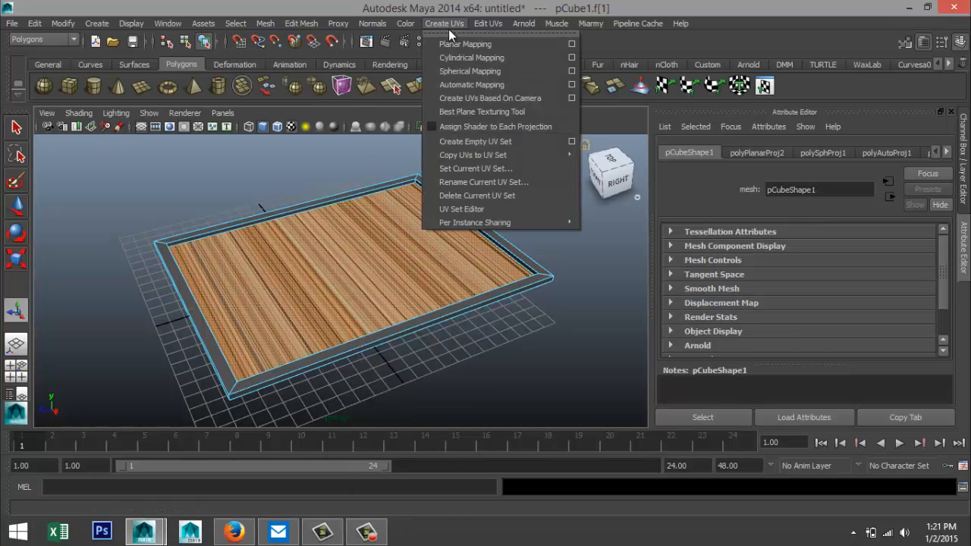
left_click(471, 84)
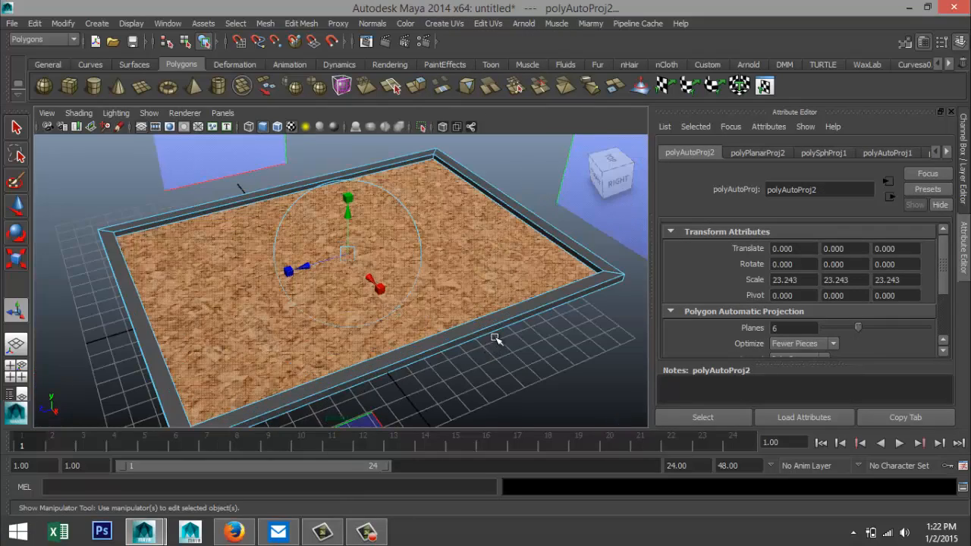
middle_click_drag(495, 343, 499, 350, "alt")
mouse_move(499, 350)
left_mouse_down("alt")
mouse_move(512, 366)
mouse_move(515, 342)
mouse_move(509, 346)
left_mouse_up("alt")
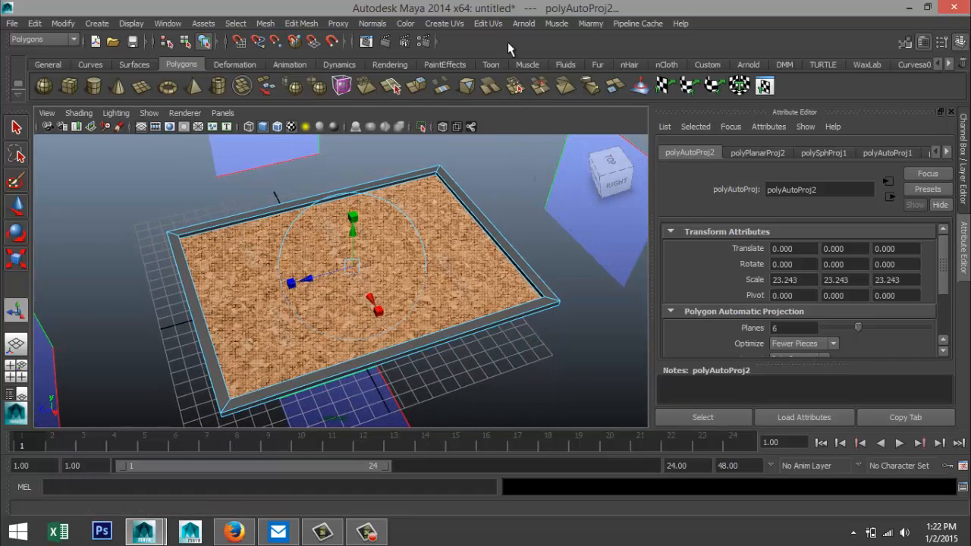
- Open the UV Texture Editor and select all UVs of the inner face's shell
left_click(493, 28)
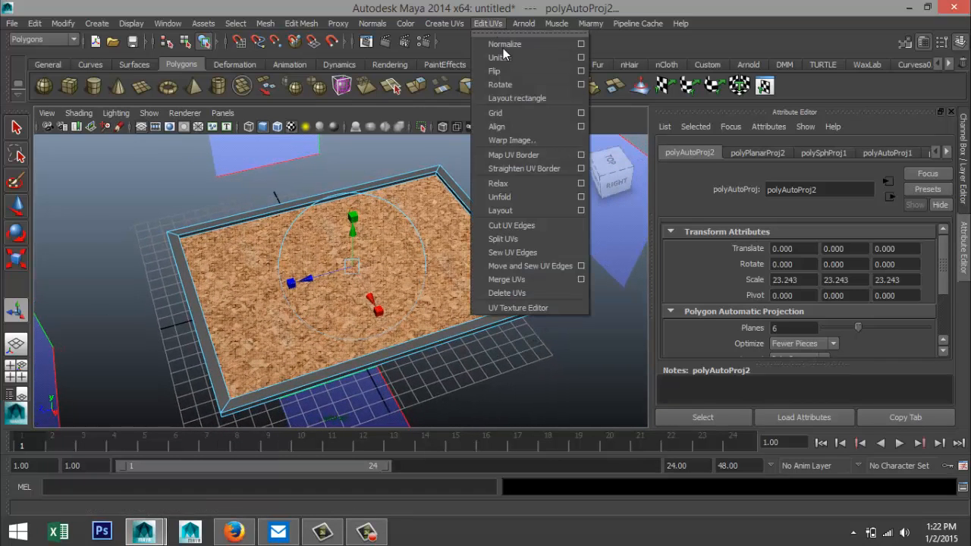
left_click(556, 308)
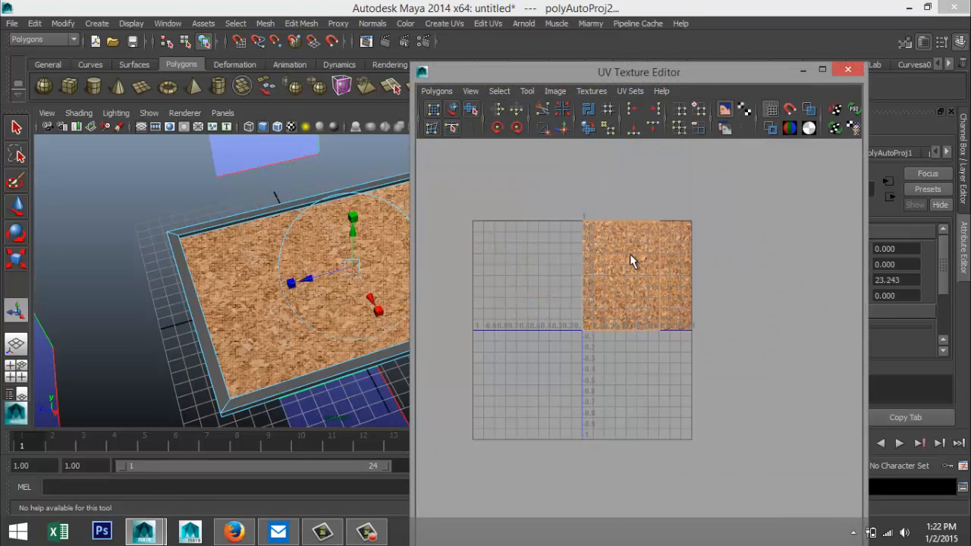
right_click_drag(624, 257, 680, 255)
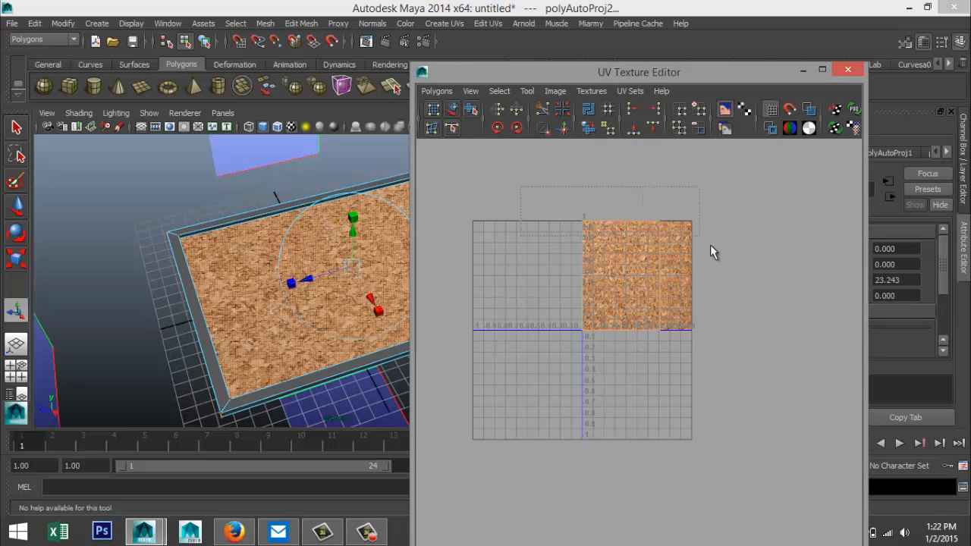
left_click_drag(776, 391, 785, 408)
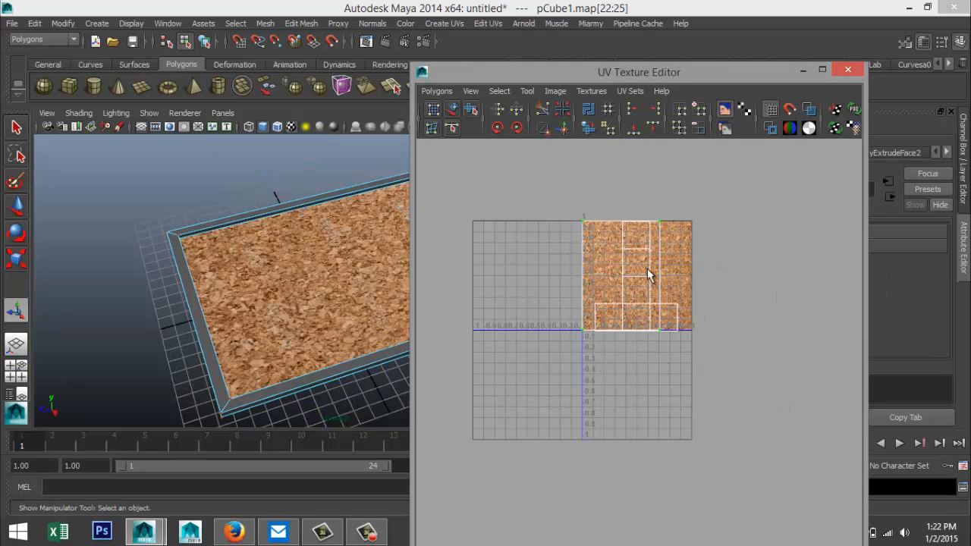
scroll(634, 302, "up", 1)
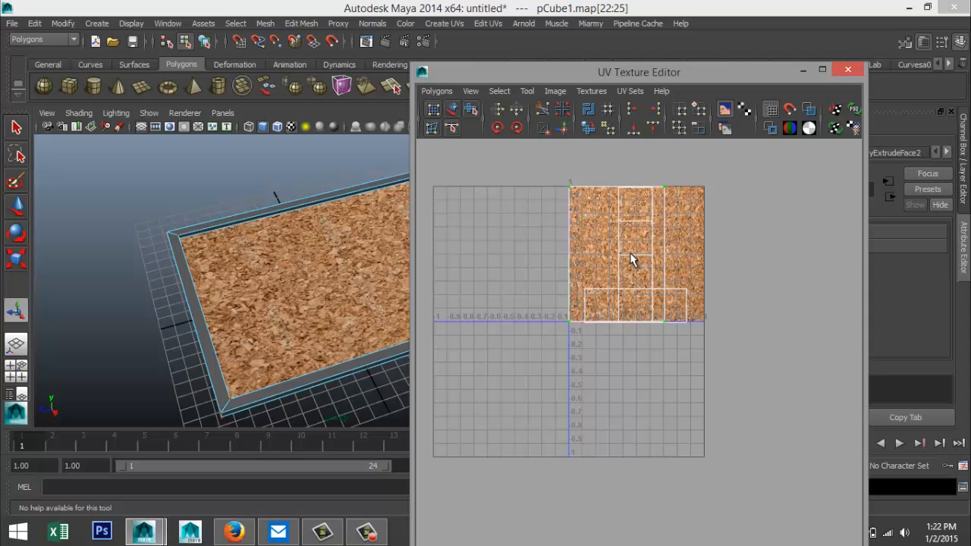
- Select all of the board's UVs and move them horizontally off the cork image into the empty neighbouring grid area
right_click_drag(631, 258, 698, 365)
left_click_drag(554, 161, 721, 365)
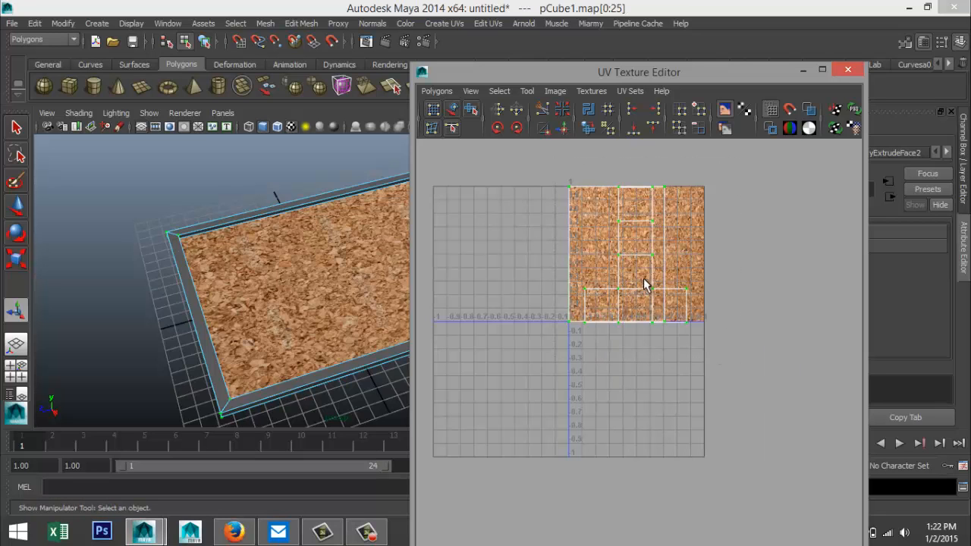
key("w")
left_click_drag(714, 262, 582, 272)
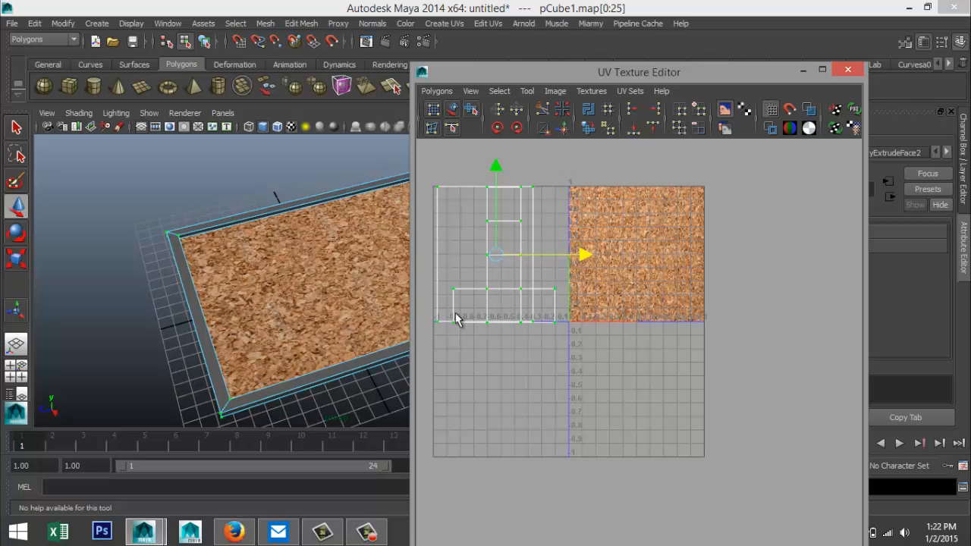
- Select only the inner face's UV shell and move it back over the middle of the cork image
left_click(438, 188)
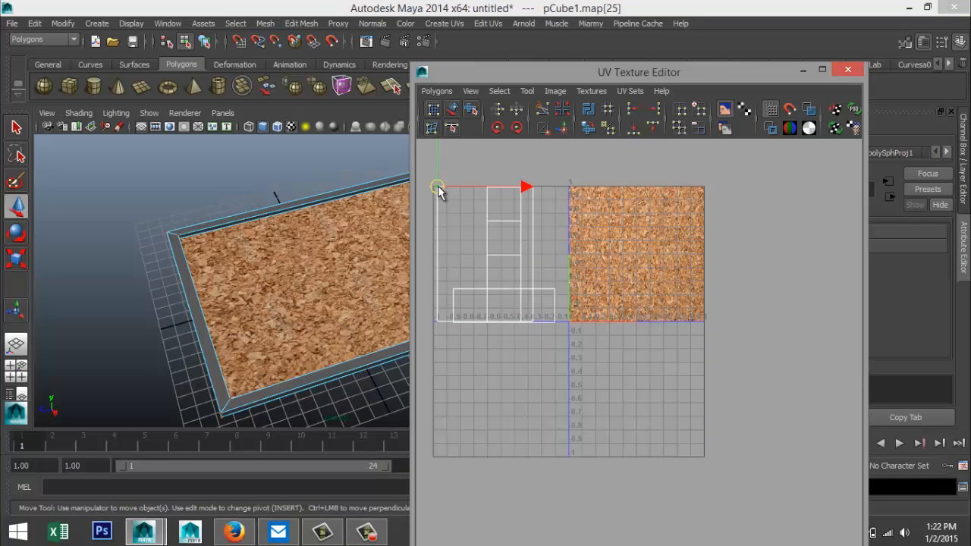
right_click_drag(439, 191, 499, 297)
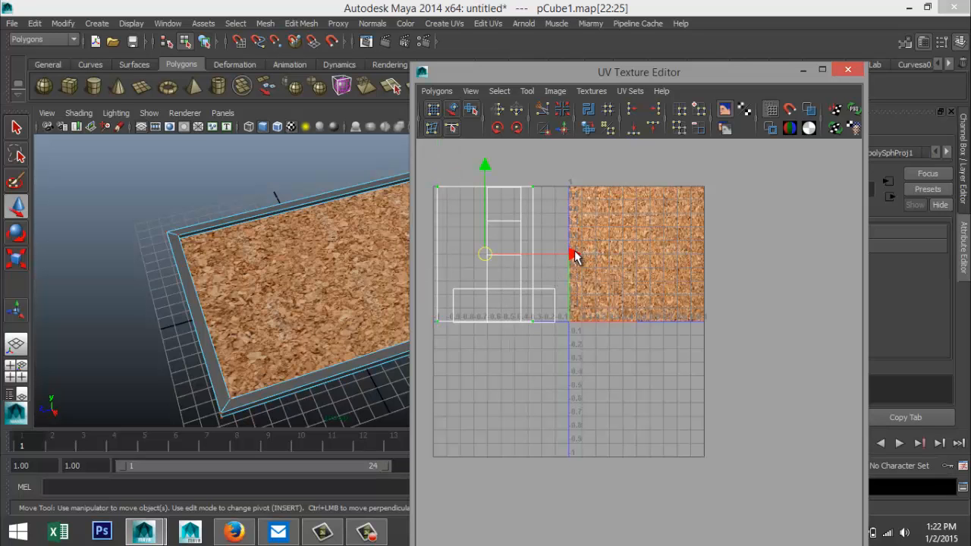
left_click_drag(588, 254, 690, 279)
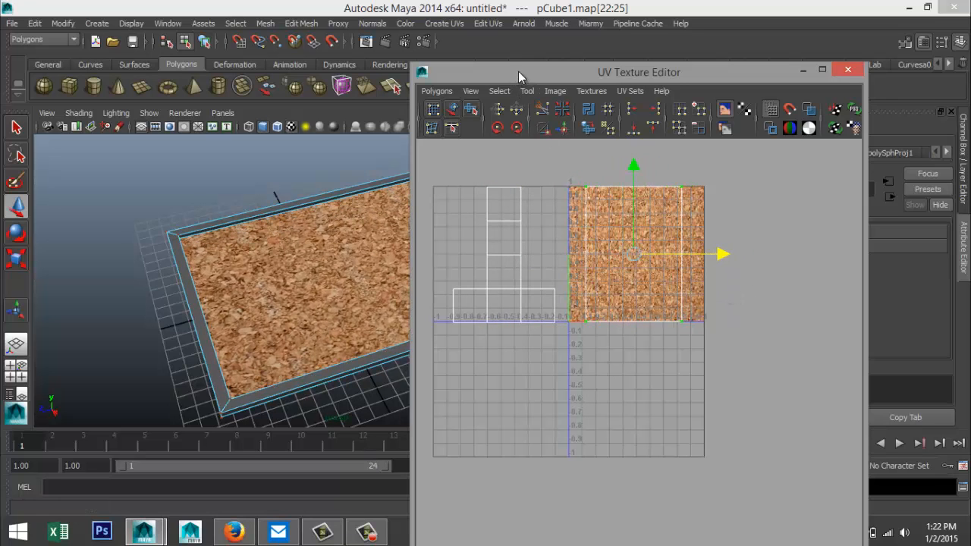
- Scale the inner face's UV shell horizontally to fill the cork image's width, then minimize the UV Texture Editor and check the board
left_click_drag(519, 71, 611, 63)
left_click_drag(813, 251, 814, 270)
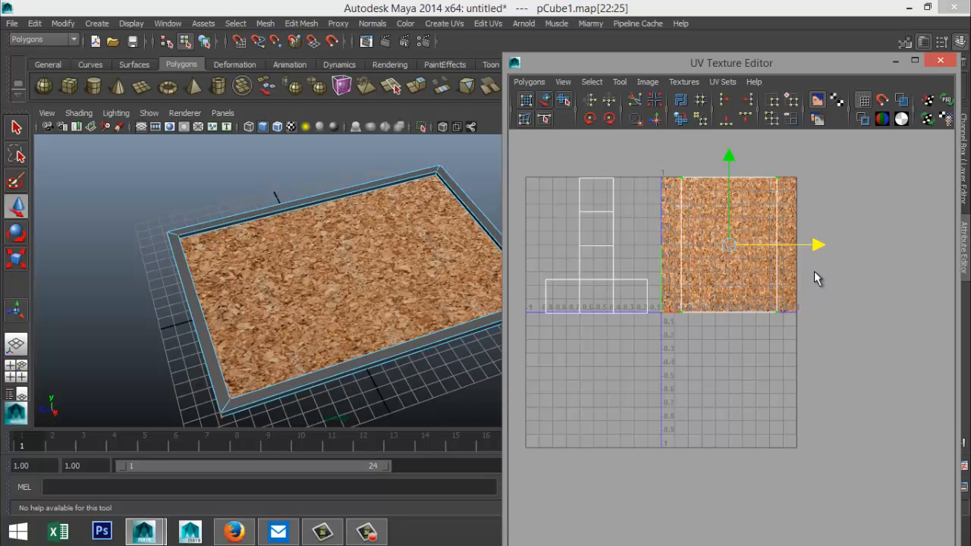
key("r")
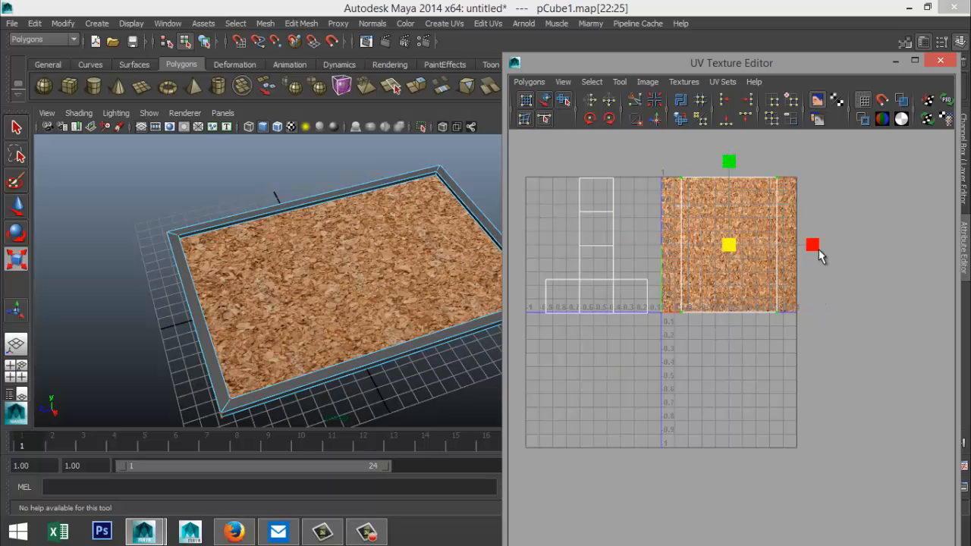
left_click_drag(813, 251, 842, 254)
left_click_drag(845, 252, 834, 257)
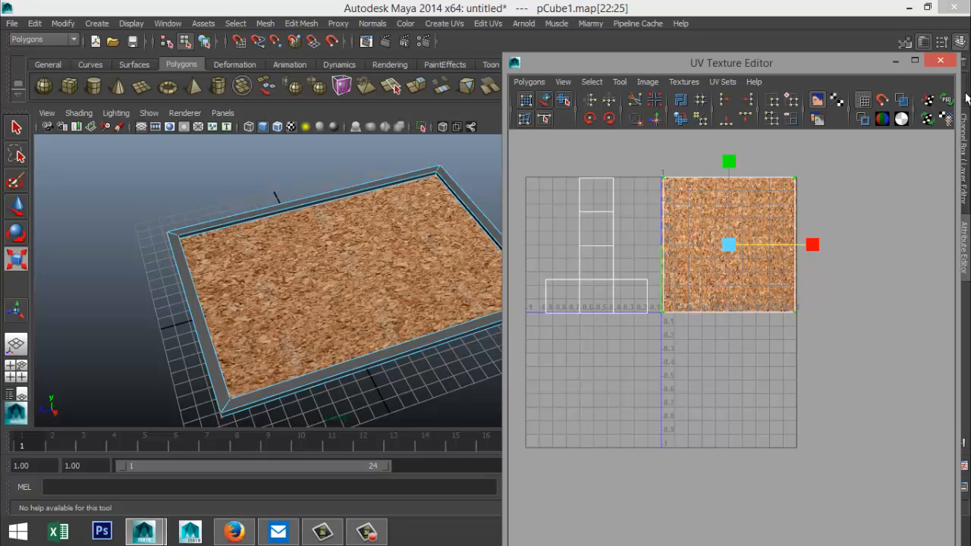
left_click(895, 62)
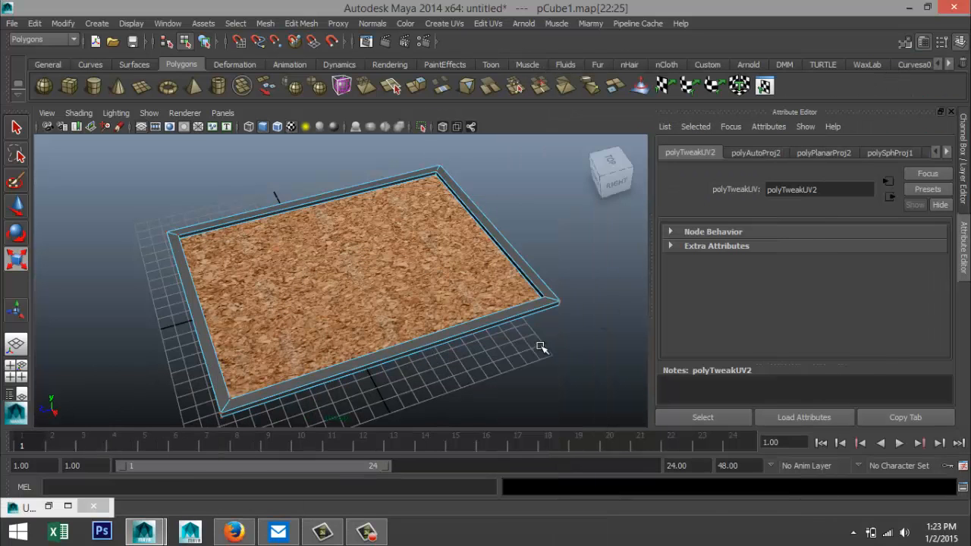
left_click_drag(502, 355, 485, 331, "alt")
scroll(485, 331, "up", 4)
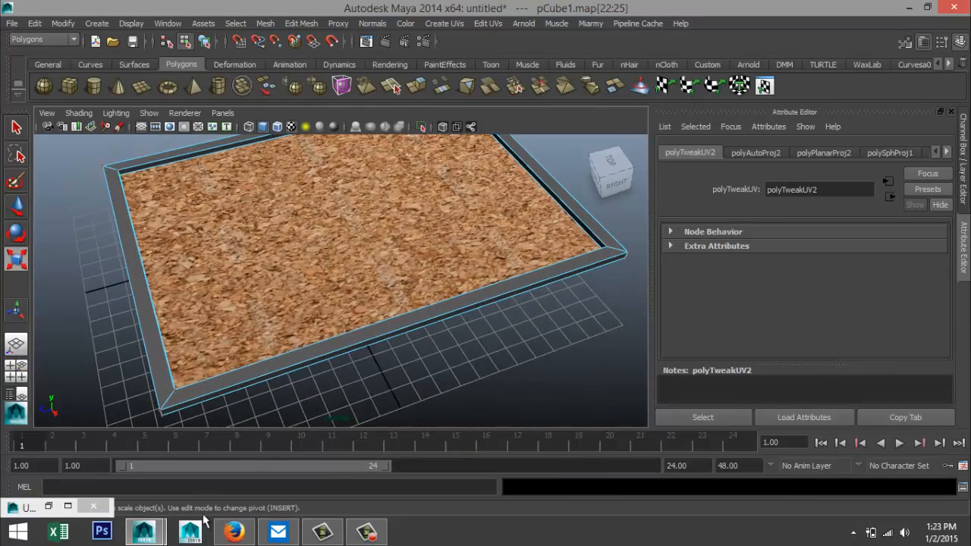
- Switch to Firefox, search Google Images for "wood texture" and browse the pictures
left_click(234, 532)
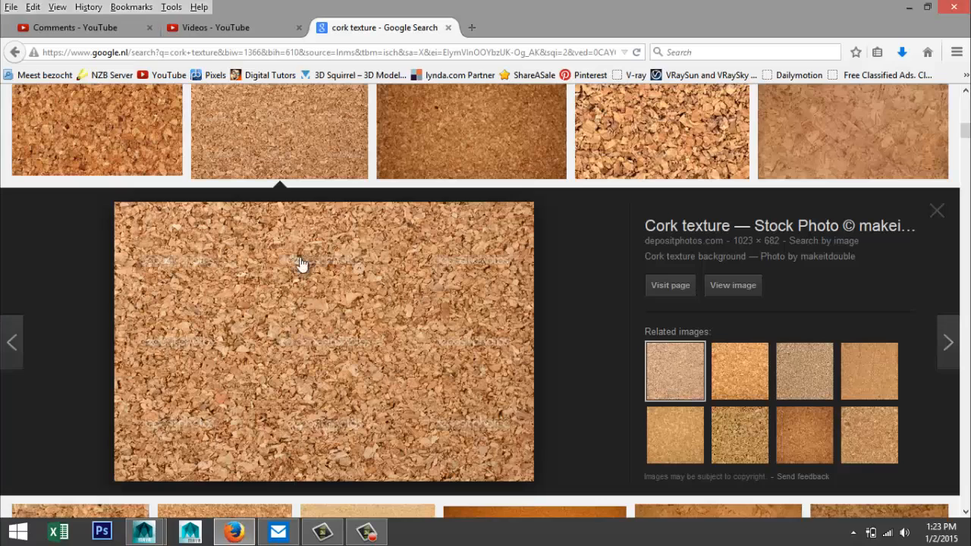
left_click(15, 52)
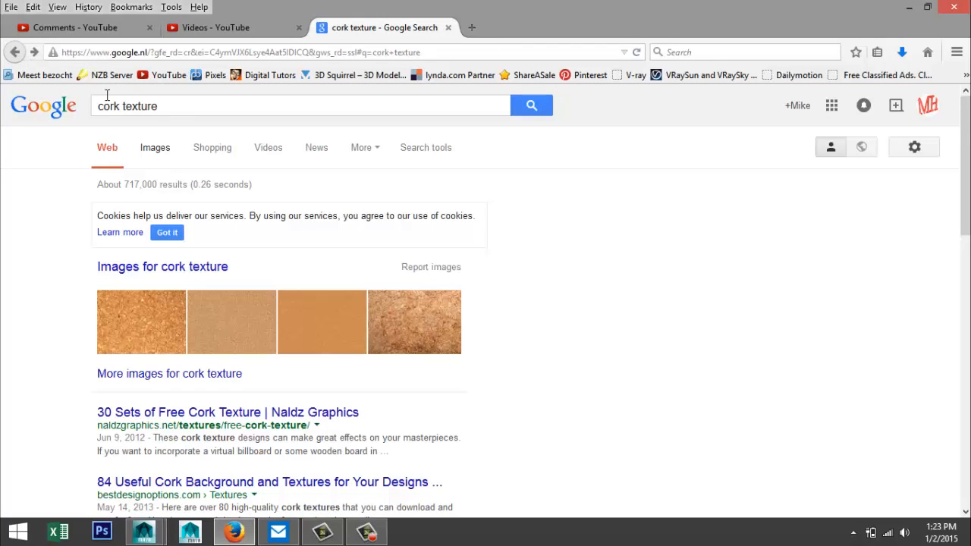
left_click_drag(174, 104, 3, 115)
type("woo")
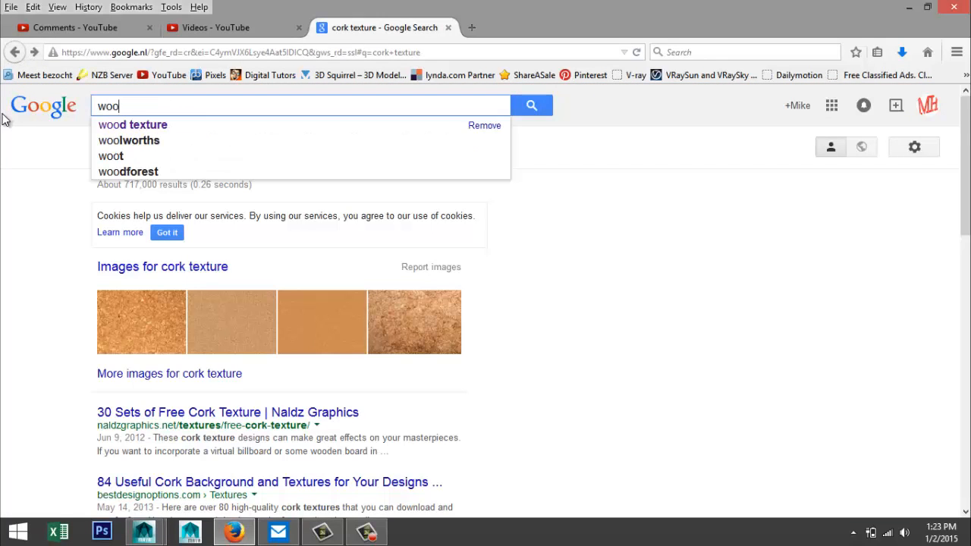
type("d texture")
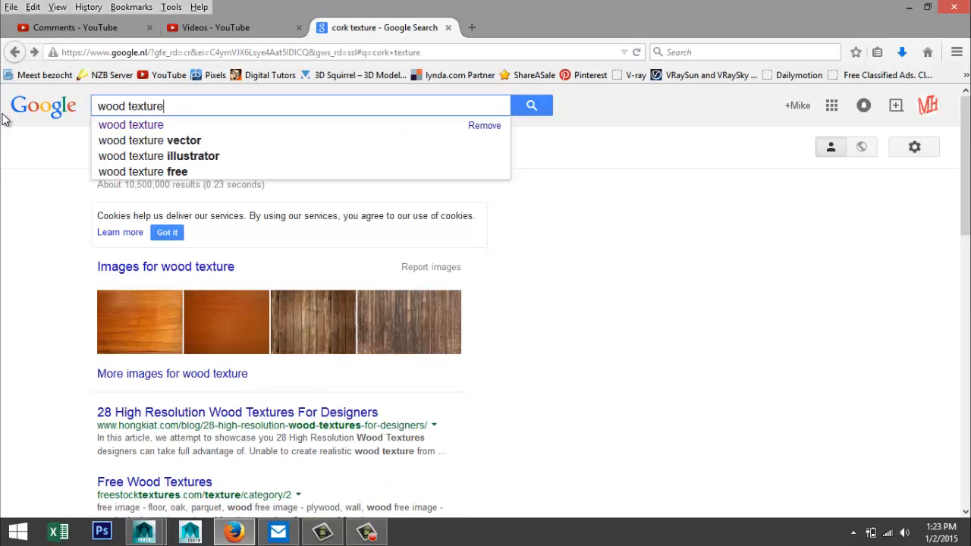
key("Return")
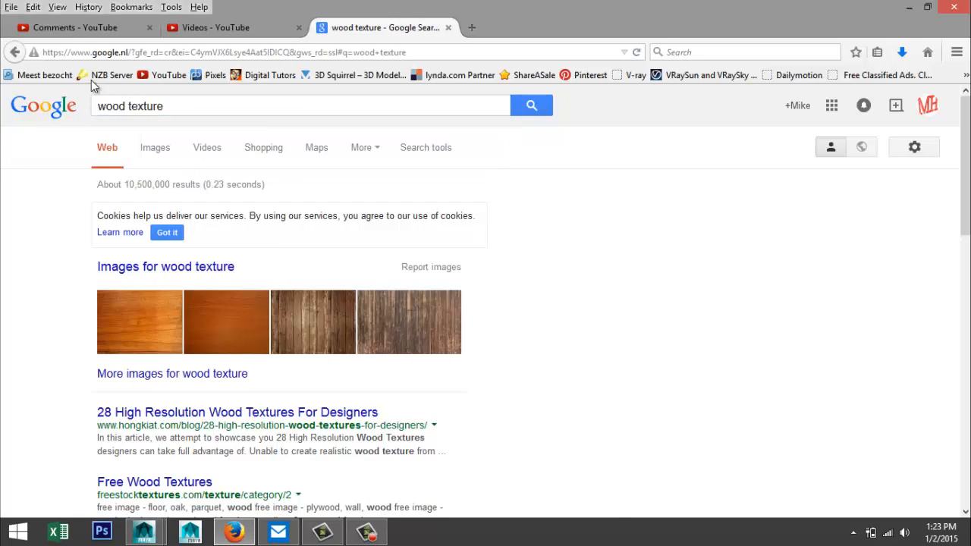
left_click(156, 149)
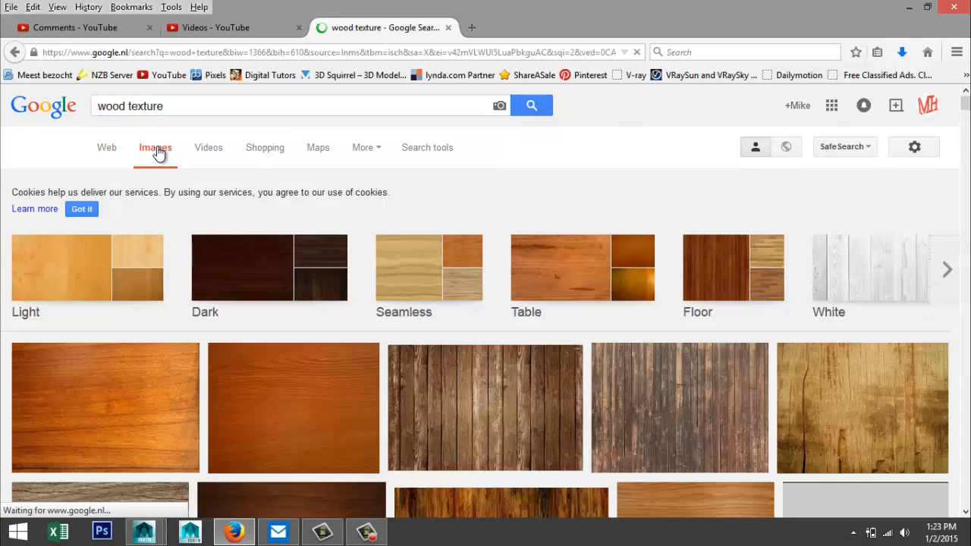
scroll(330, 311, "down", 10)
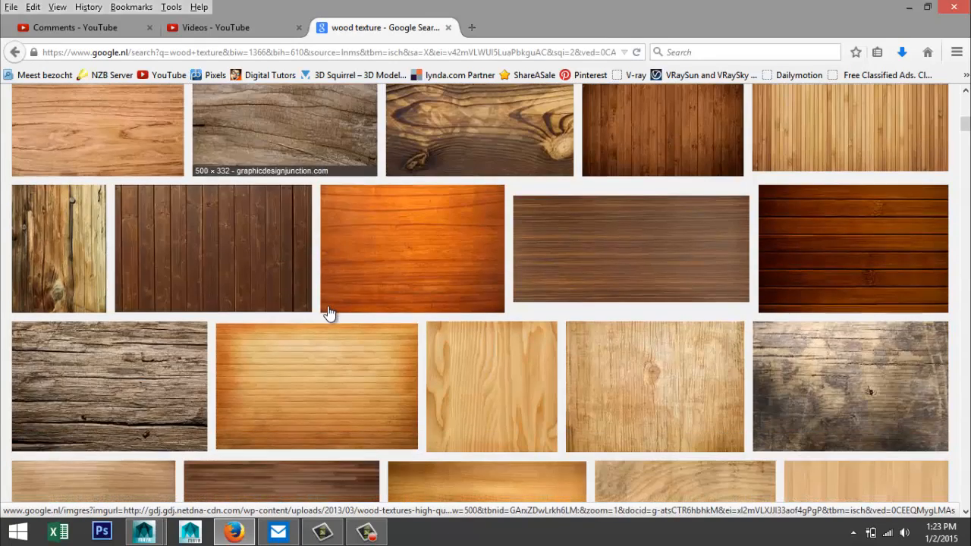
scroll(329, 311, "up", 10)
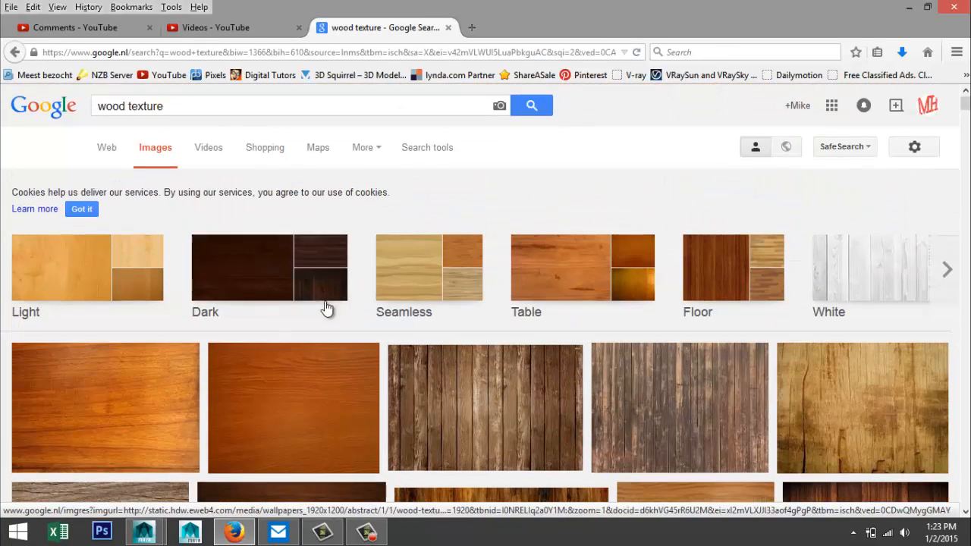
- Refine the image search to "pine wood texture" and look through the pictures for a suitable frame texture
left_click(99, 106)
type("pine")
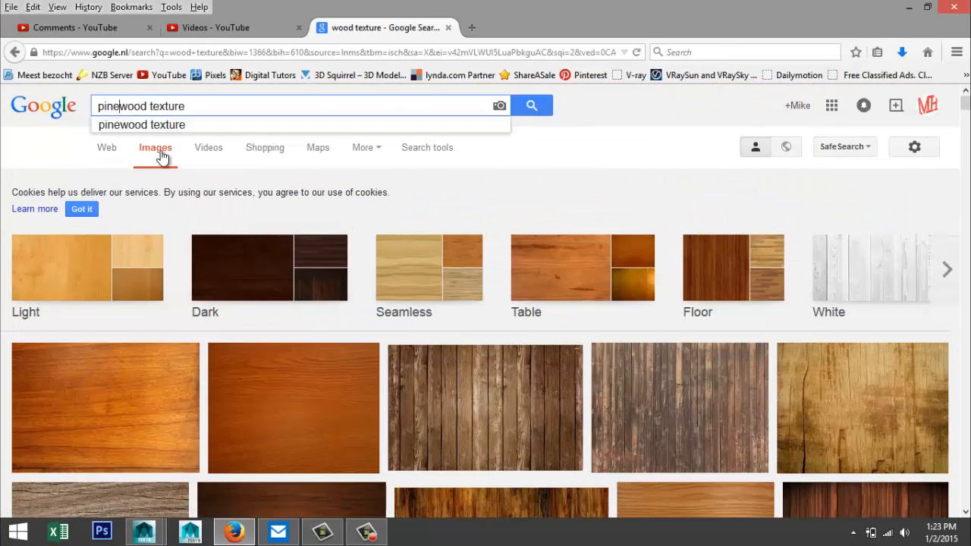
key("Return")
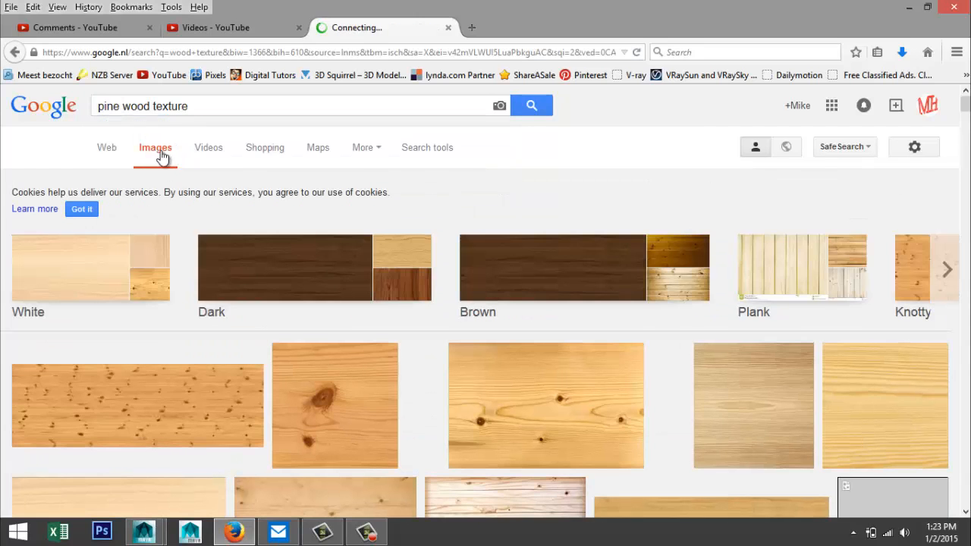
scroll(246, 270, "down", 3)
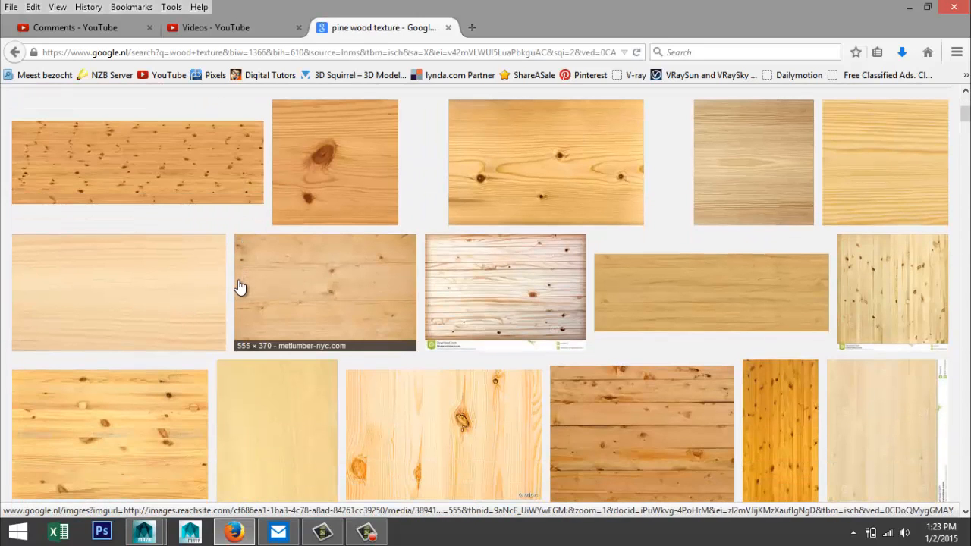
scroll(240, 286, "up", 1)
scroll(240, 287, "down", 2)
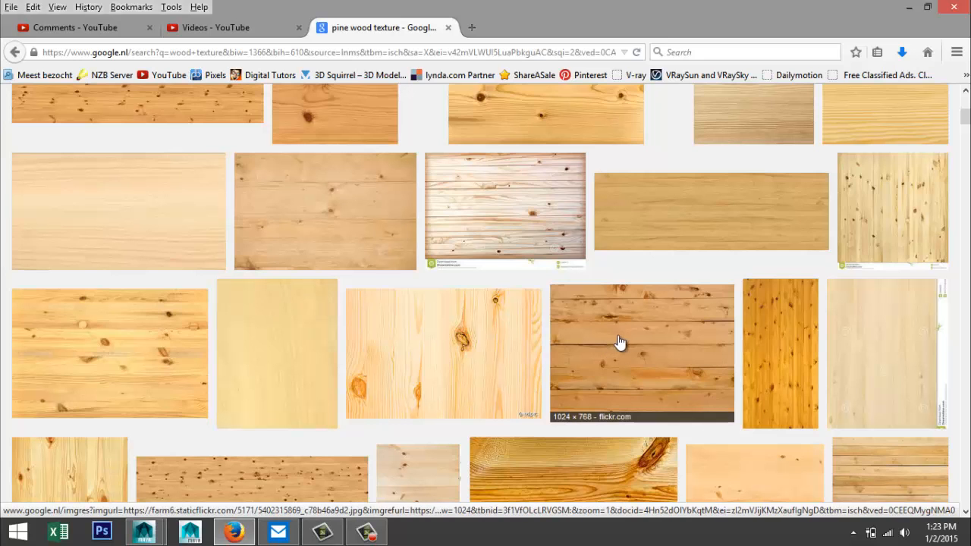
scroll(619, 350, "down", 2)
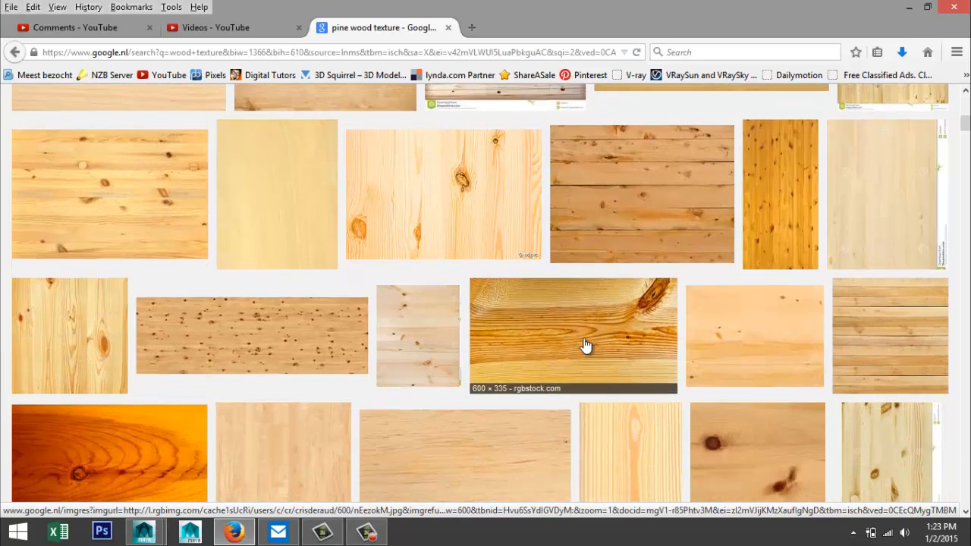
scroll(599, 349, "up", 2)
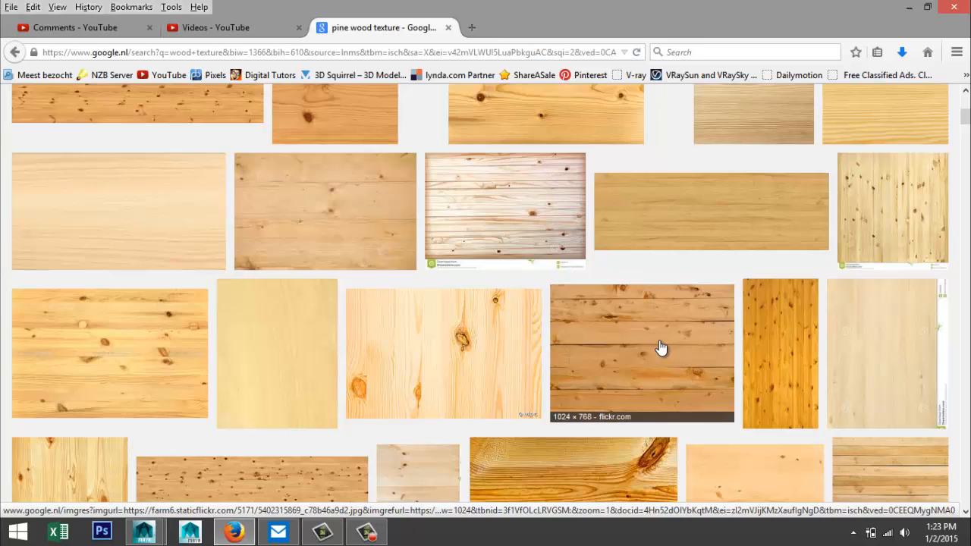
scroll(660, 348, "up", 4)
scroll(653, 346, "down", 2)
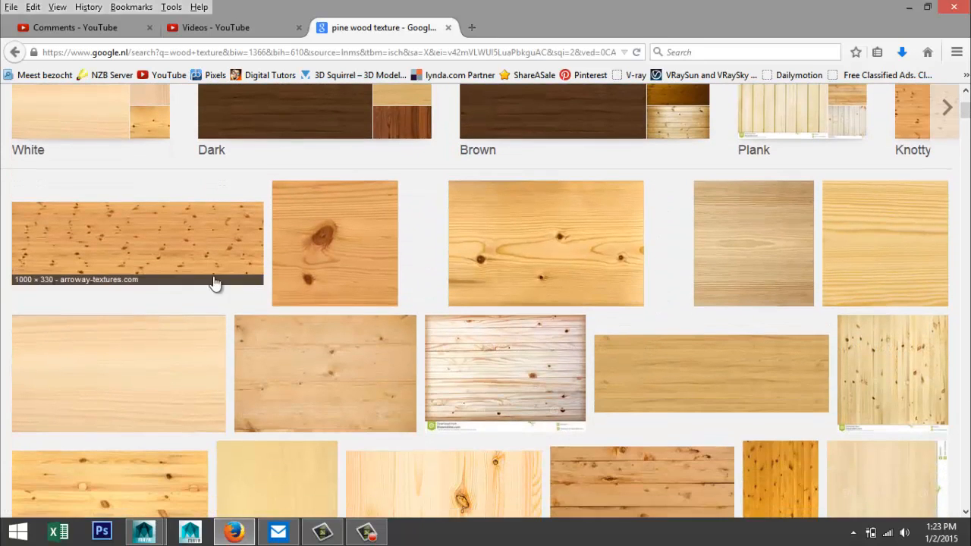
- Open the square knotty pine image from arroway-textures.com and save it to the Desktop as a JPEG named pinewood
left_click(357, 240)
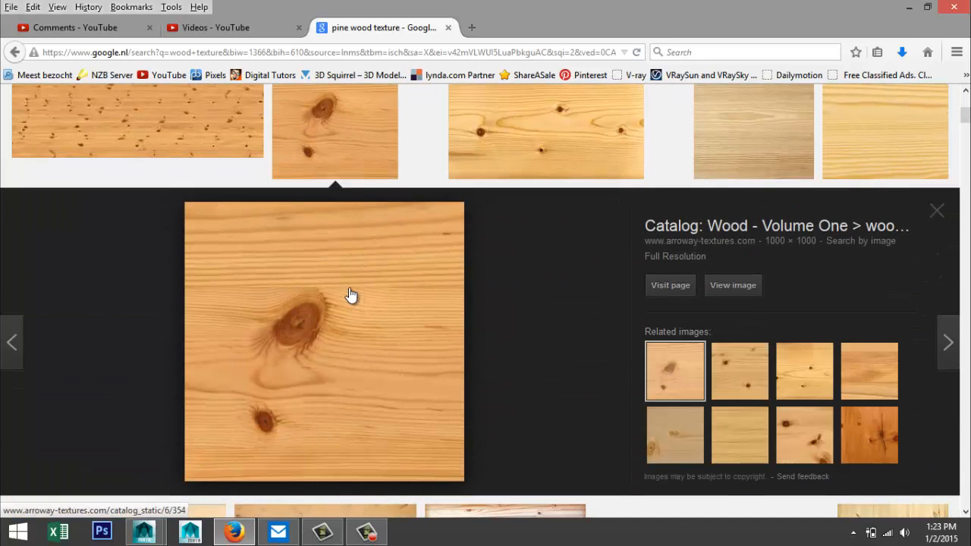
right_click(351, 295)
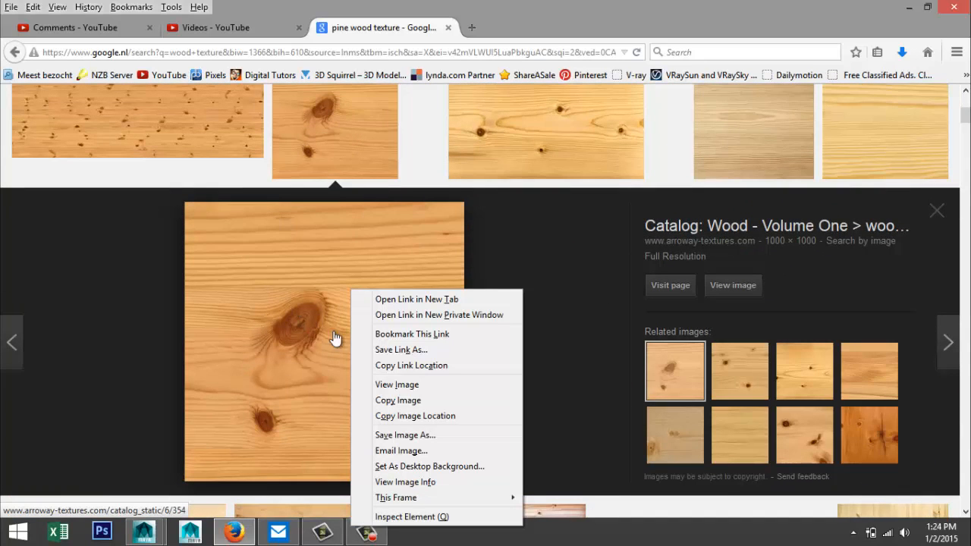
left_click(425, 439)
type("pinewood")
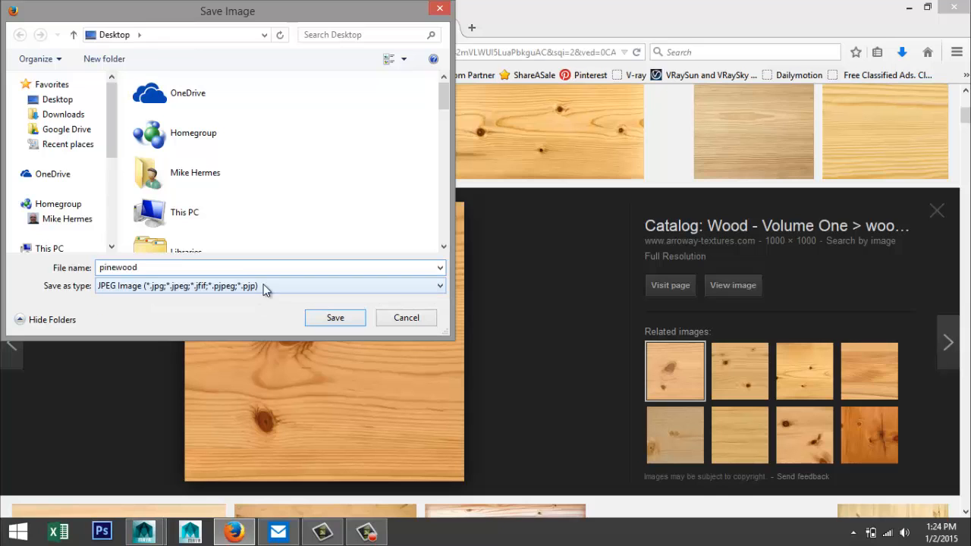
left_click(338, 322)
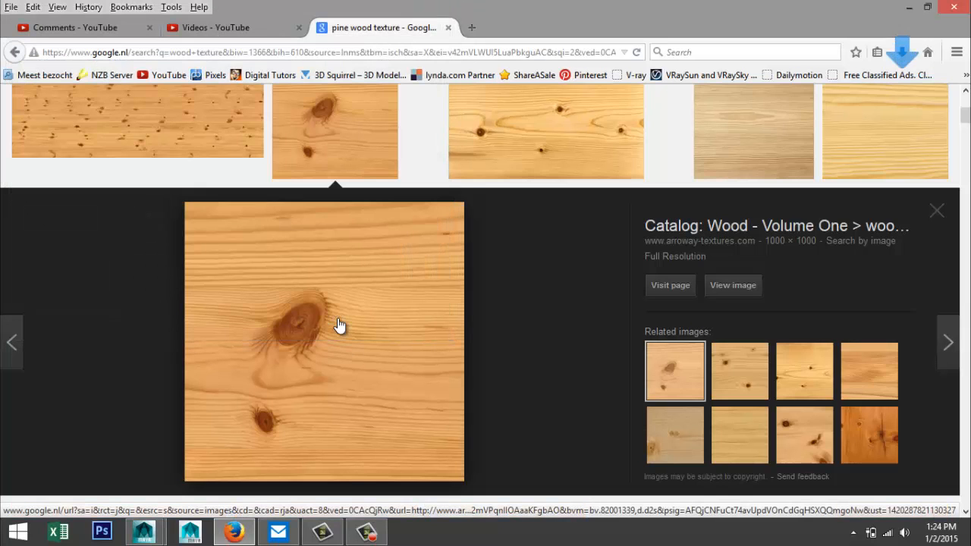
- Switch back to Maya and select the four top faces of the board's frame in face mode
key("alt+Tab")
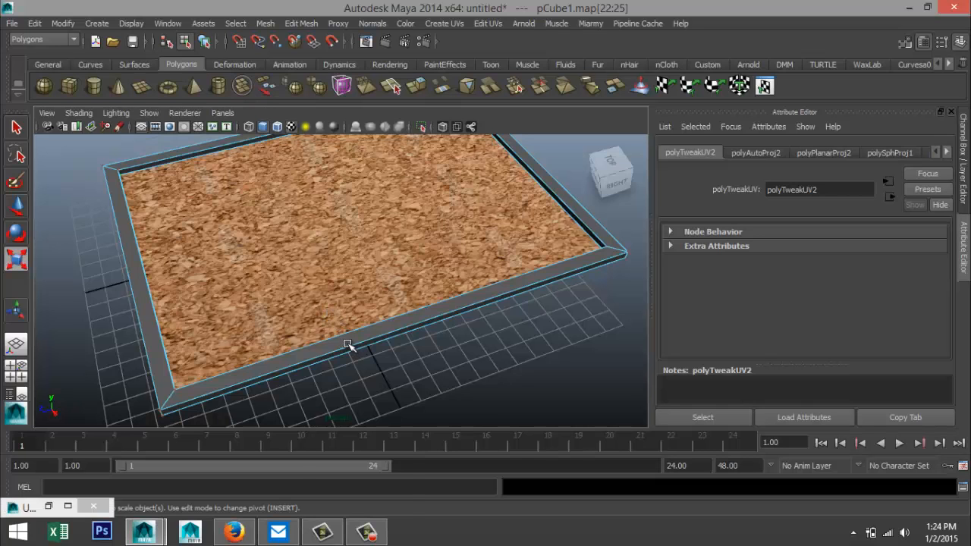
right_click_drag(342, 216, 399, 196)
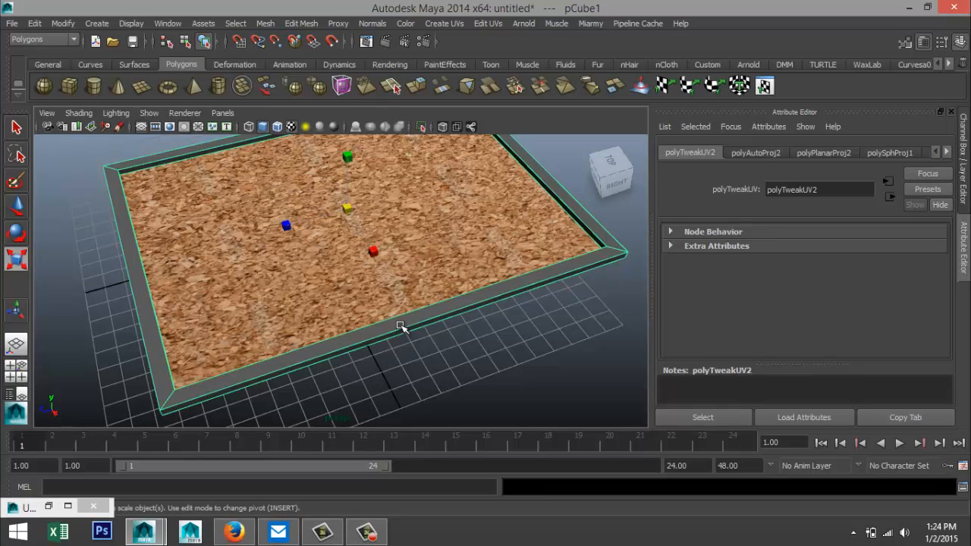
right_click_drag(390, 325, 399, 243)
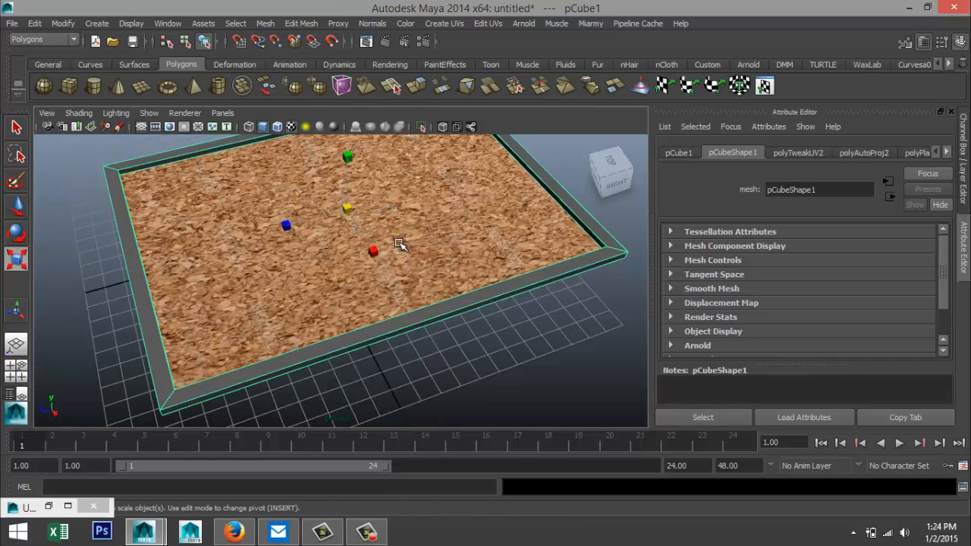
left_click(390, 320)
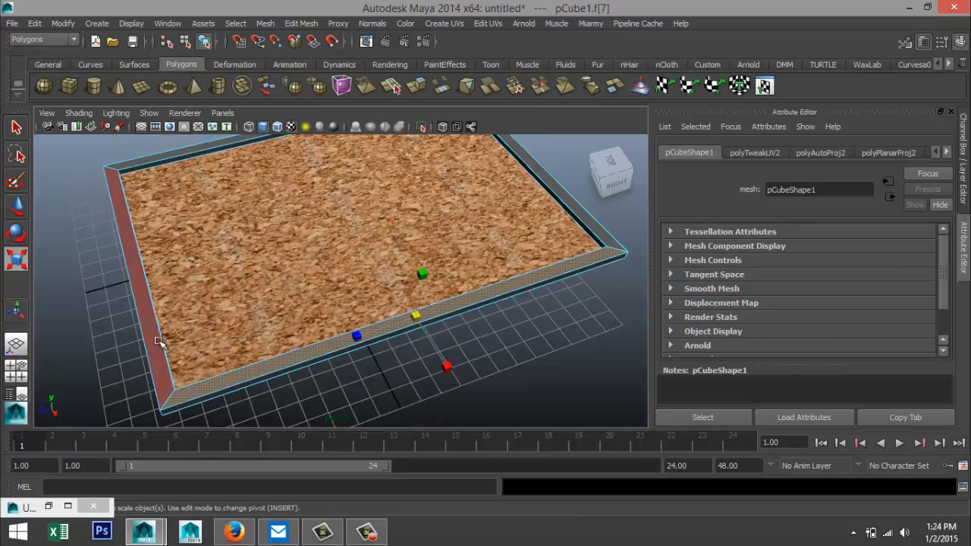
left_click(190, 155, "shift")
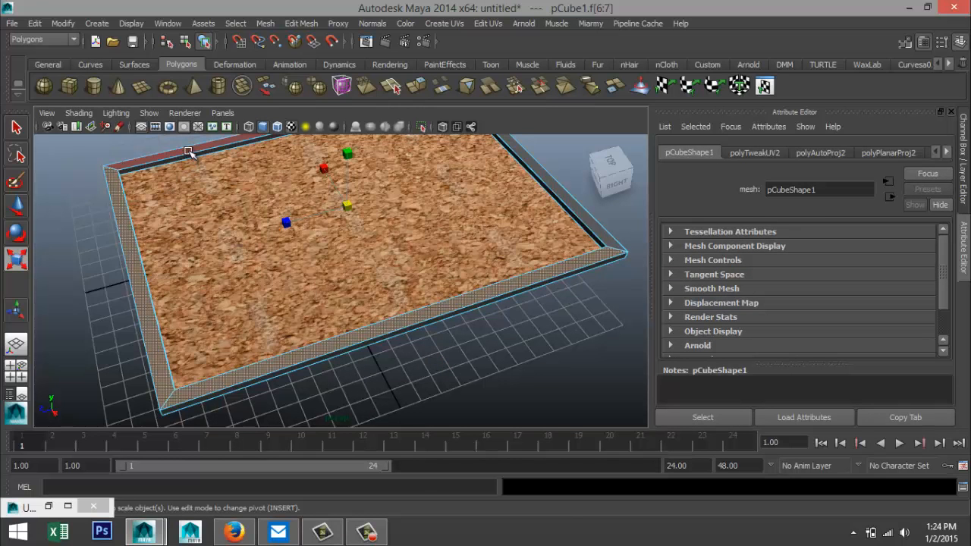
left_click(576, 210, "shift")
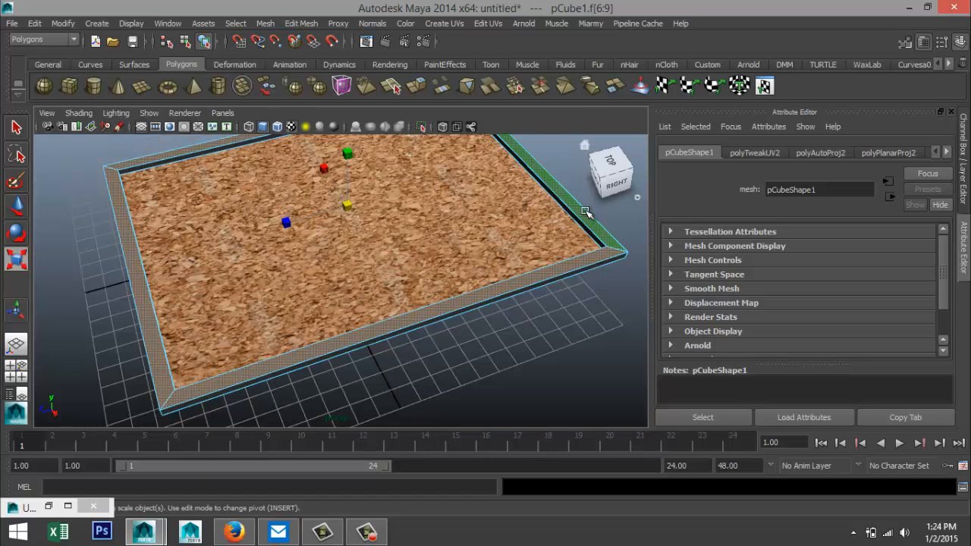
- Assign a new Lambert material to the selected frame faces, using pinewood.jpg from the Desktop as its color file texture
right_click_drag(584, 213, 576, 482)
left_click(418, 152)
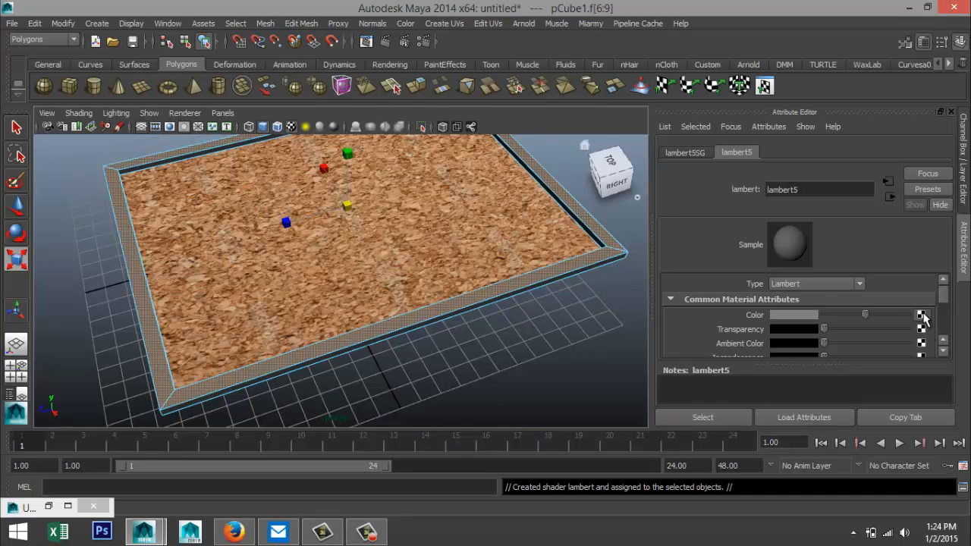
left_click(921, 314)
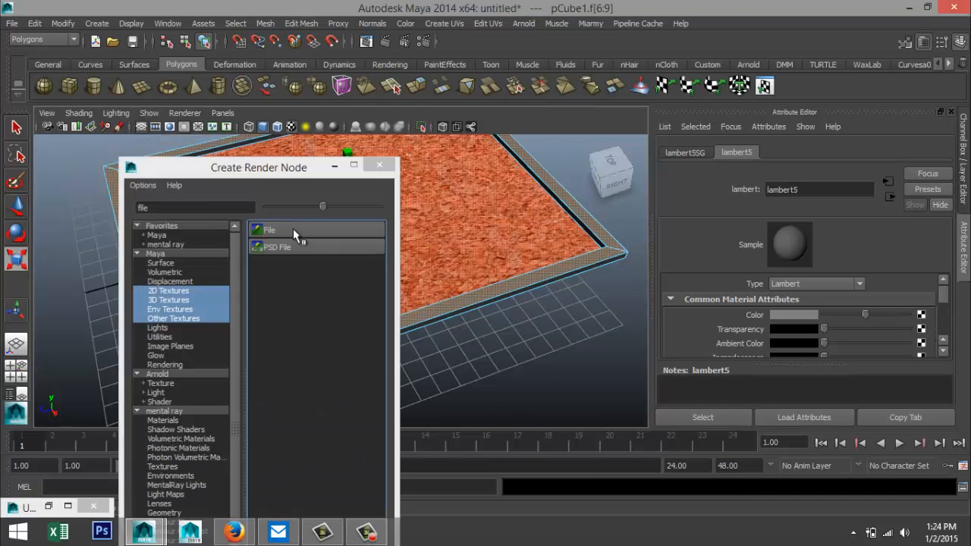
left_click(293, 229)
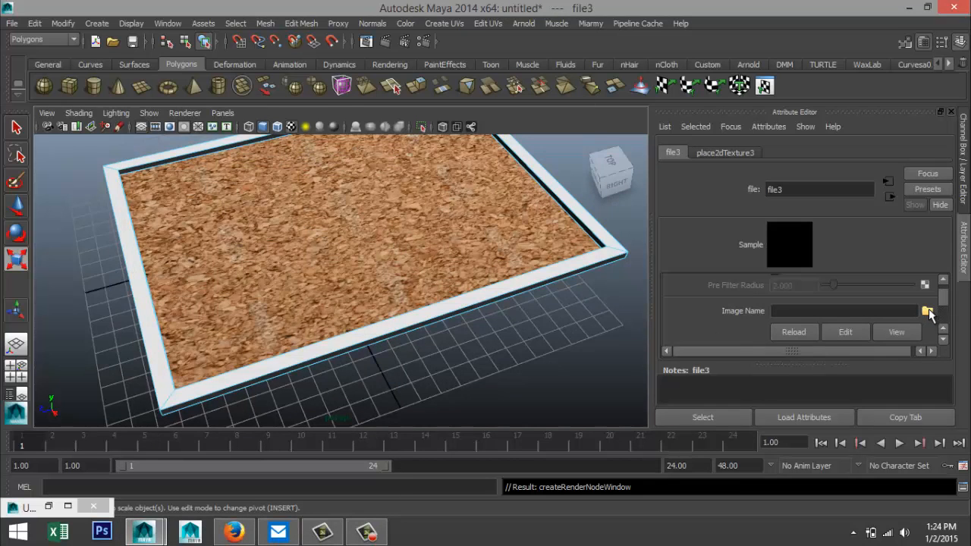
left_click(927, 312)
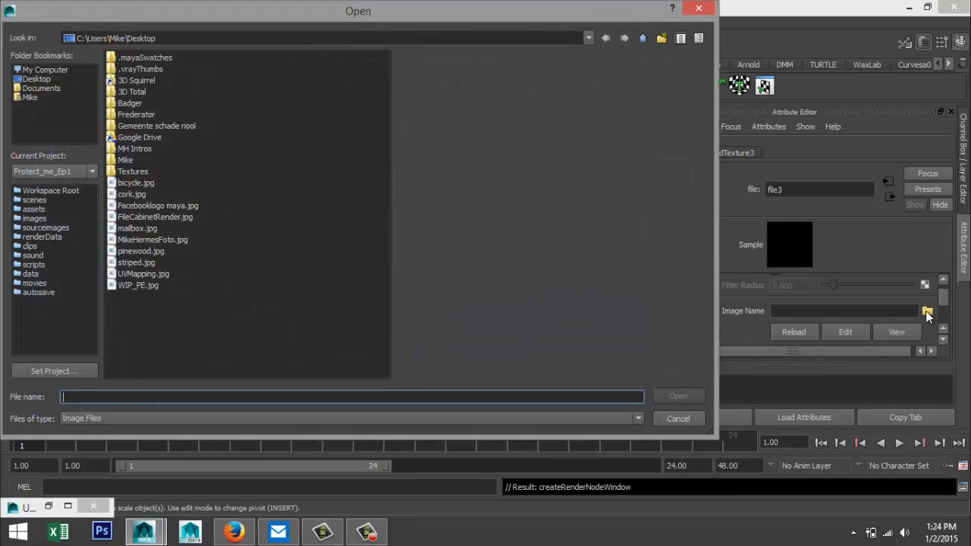
left_click(139, 254)
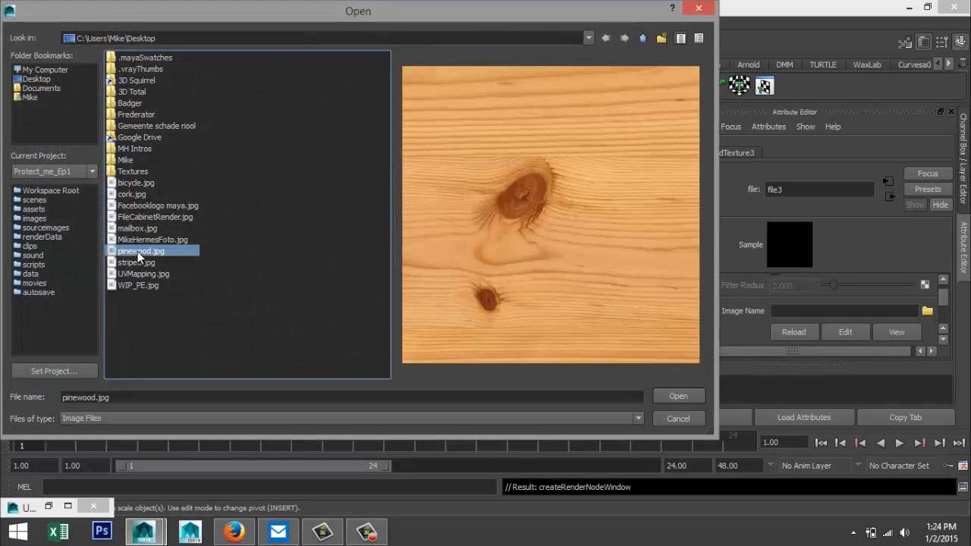
left_click(672, 396)
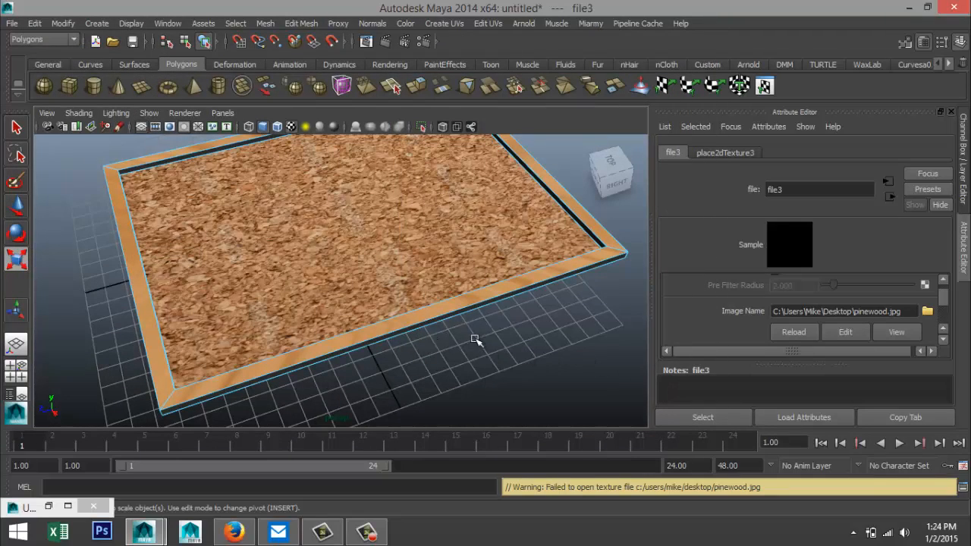
- Examine the direction and stretching of the wood grain along the frame's top faces and at its corners
mouse_move(453, 338)
left_mouse_down("alt")
mouse_move(470, 366)
mouse_move(448, 362)
mouse_move(462, 341)
mouse_move(448, 336)
left_mouse_up("alt")
middle_click_drag(496, 287, 435, 318, "alt")
left_click_drag(436, 313, 434, 331, "alt")
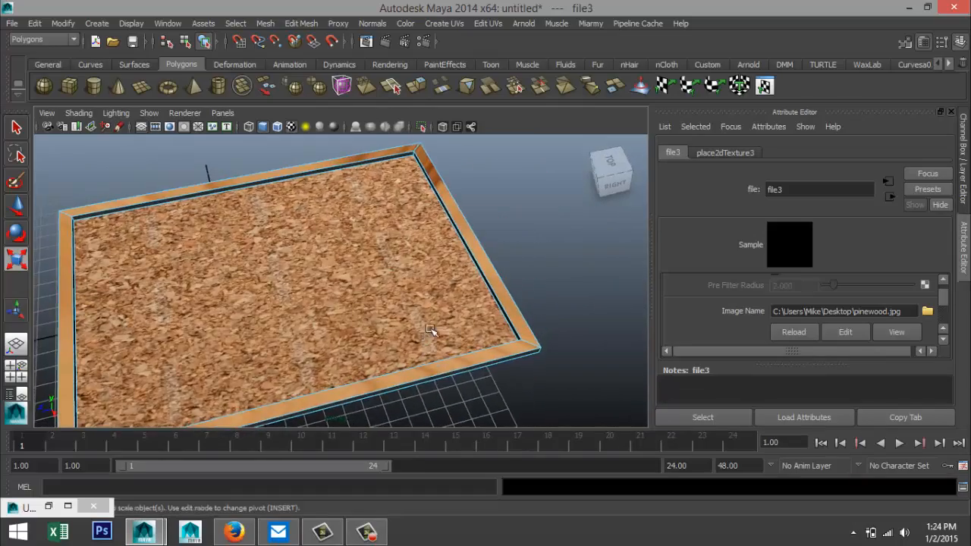
middle_click_drag(450, 294, 446, 353, "alt")
right_click_drag(455, 345, 477, 327, "alt")
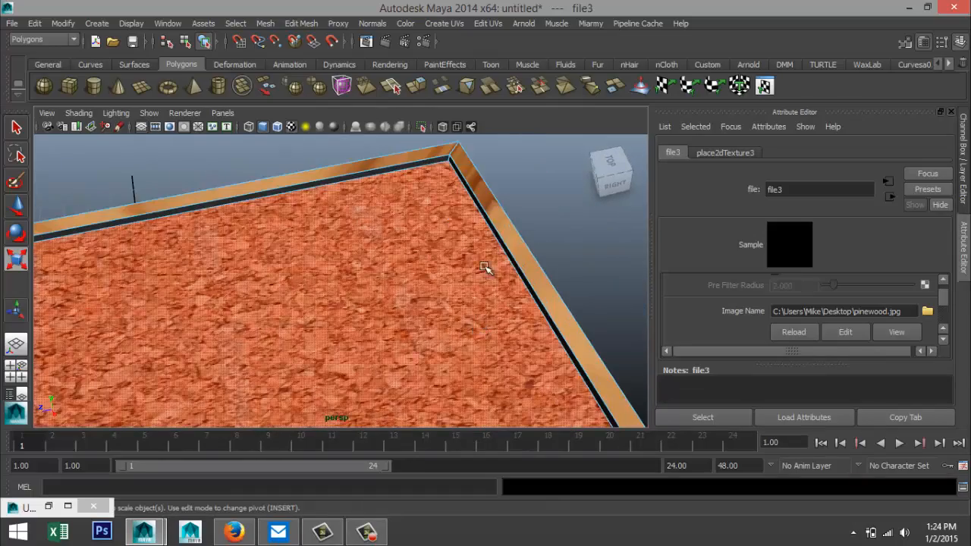
middle_click_drag(483, 275, 431, 319, "alt")
left_click_drag(420, 326, 423, 341, "alt")
middle_click_drag(444, 303, 463, 216, "alt")
right_click_drag(463, 216, 466, 243, "alt")
middle_click_drag(514, 258, 486, 285, "alt")
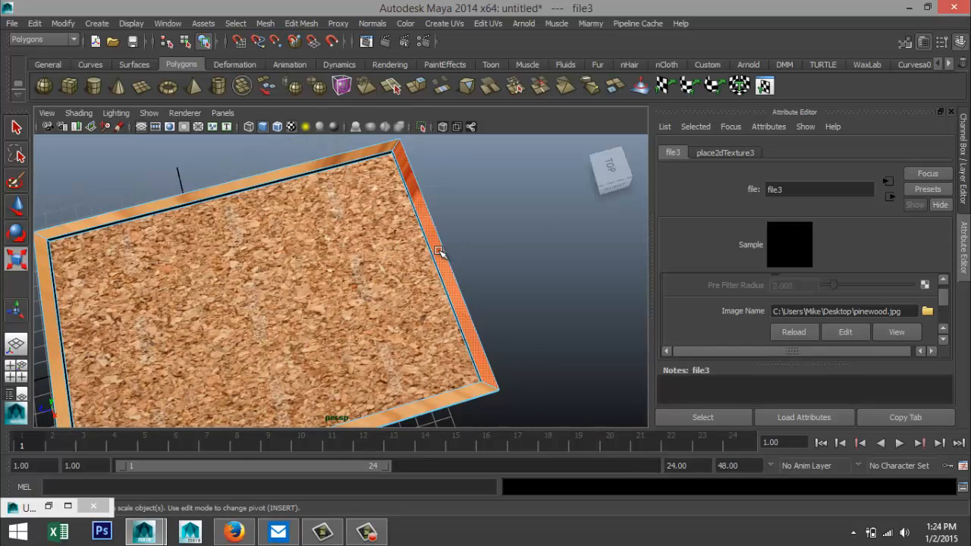
- Apply Automatic Mapping to the single top face of the frame on the board's right-hand side
left_click(438, 251)
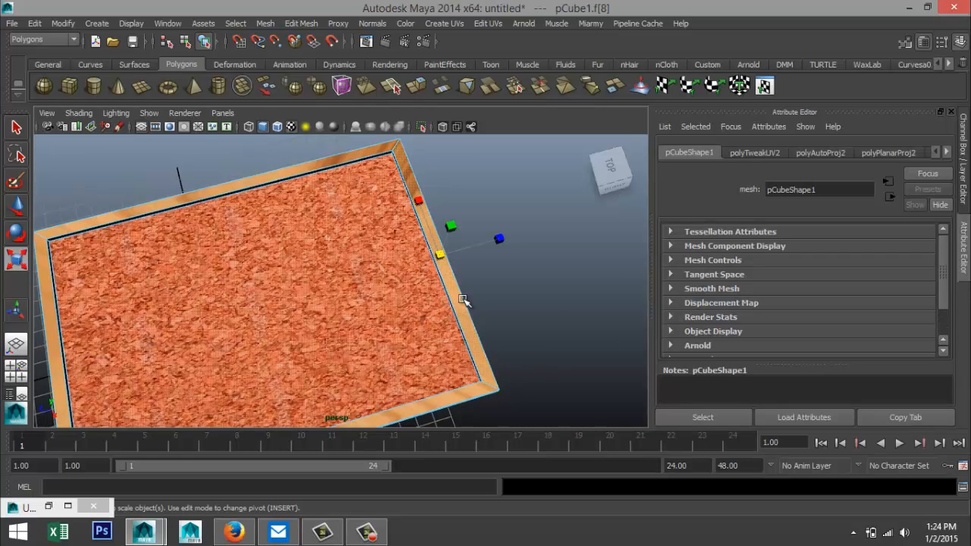
left_click(499, 24)
mouse_move(454, 31)
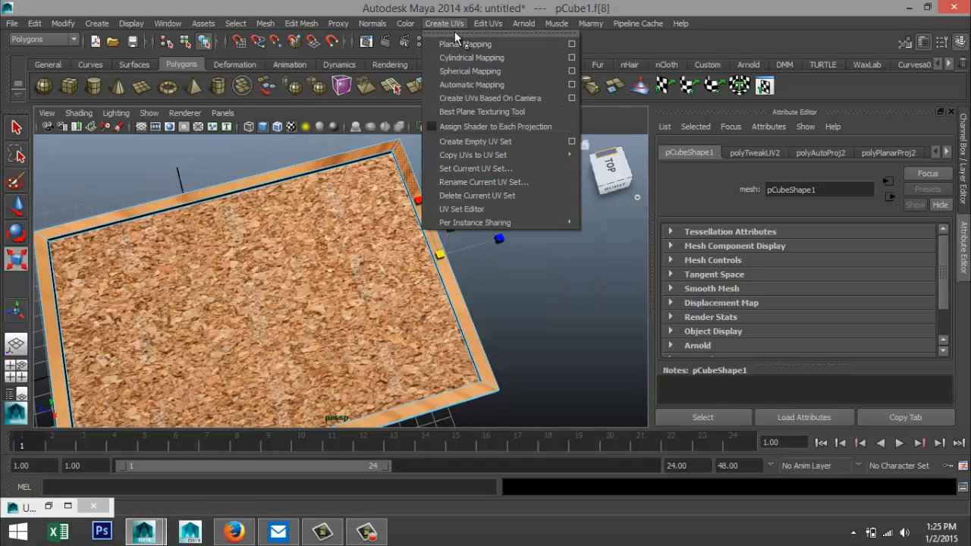
left_click(477, 84)
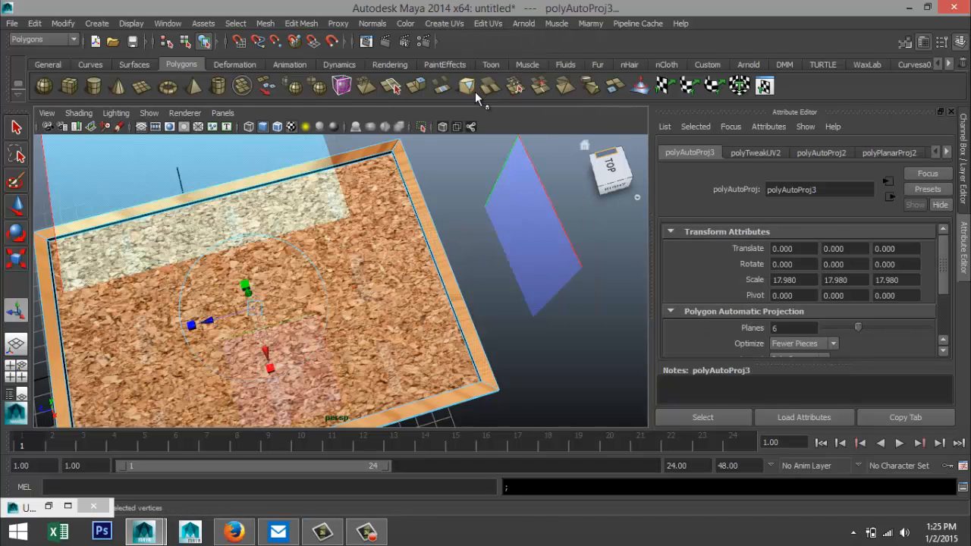
- Check the remapped wood grain on the frame face, open the UV Texture Editor and select the UVs over the wood texture
scroll(510, 261, "up", 4)
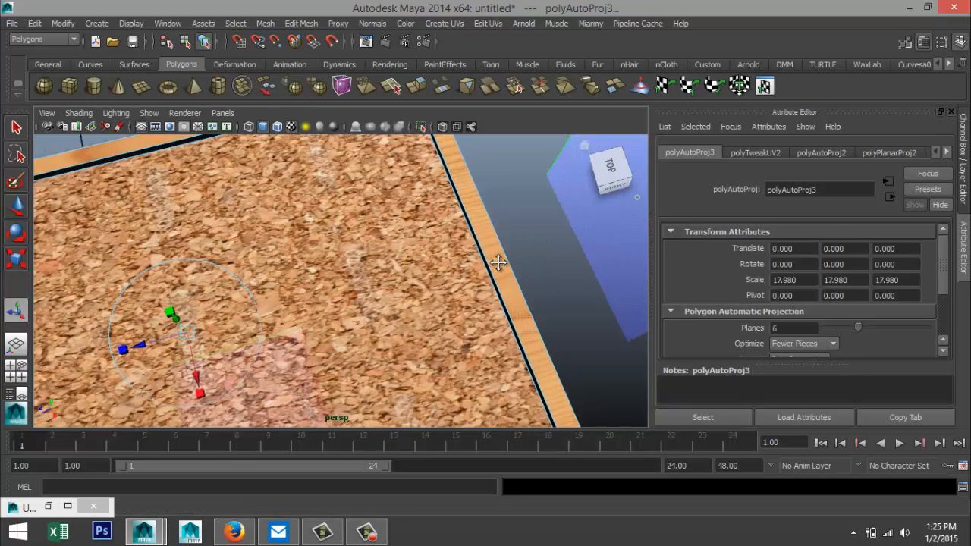
scroll(456, 289, "down", 5)
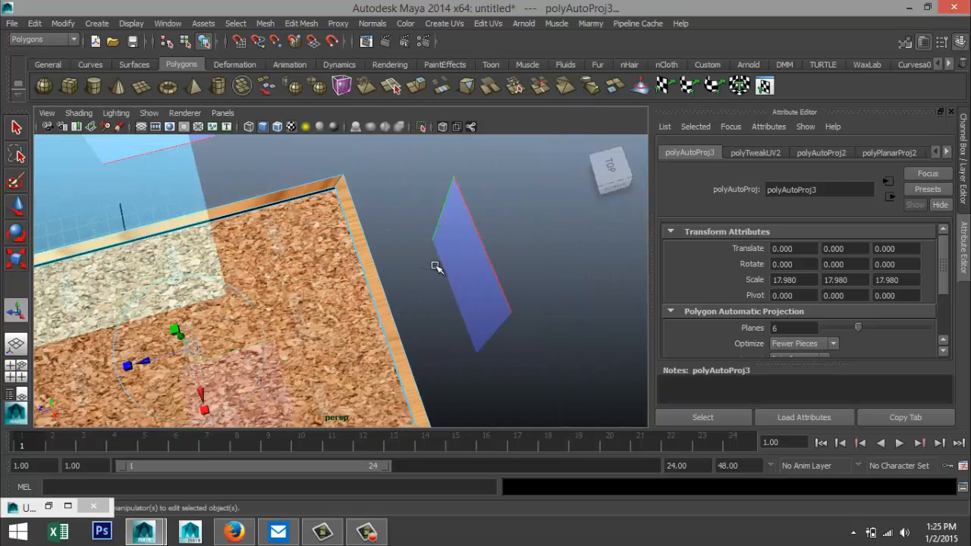
scroll(436, 260, "up", 2)
middle_click_drag(443, 264, 488, 329, "alt")
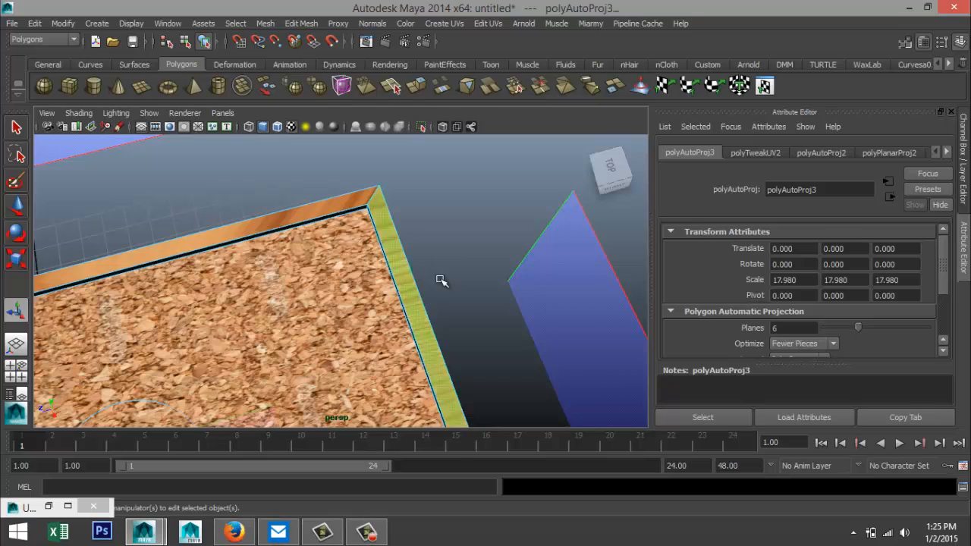
middle_click_drag(338, 278, 335, 241, "alt")
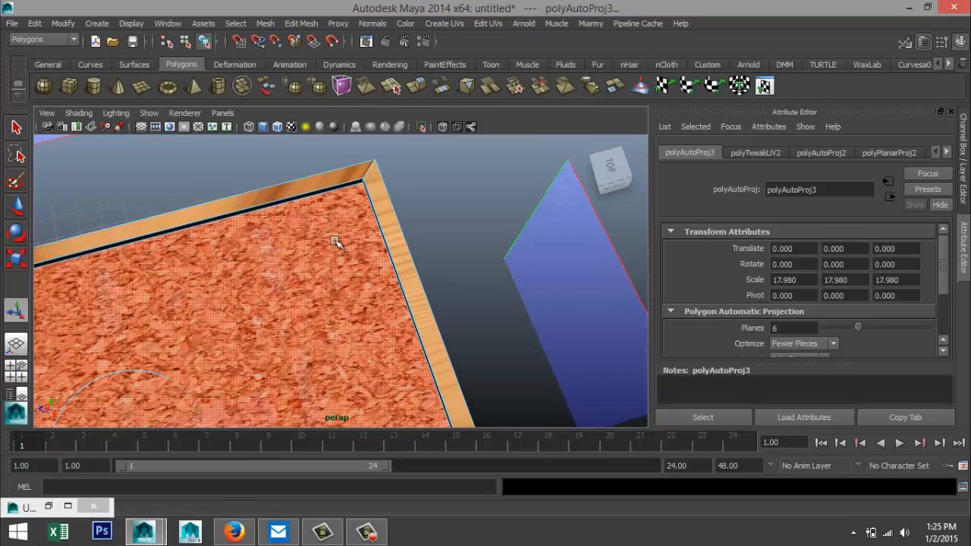
left_click(489, 25)
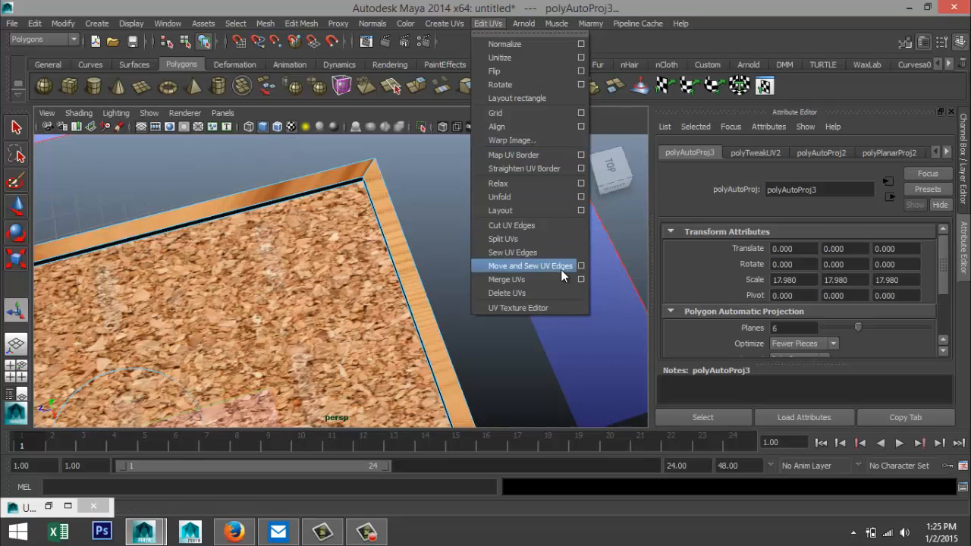
left_click(559, 311)
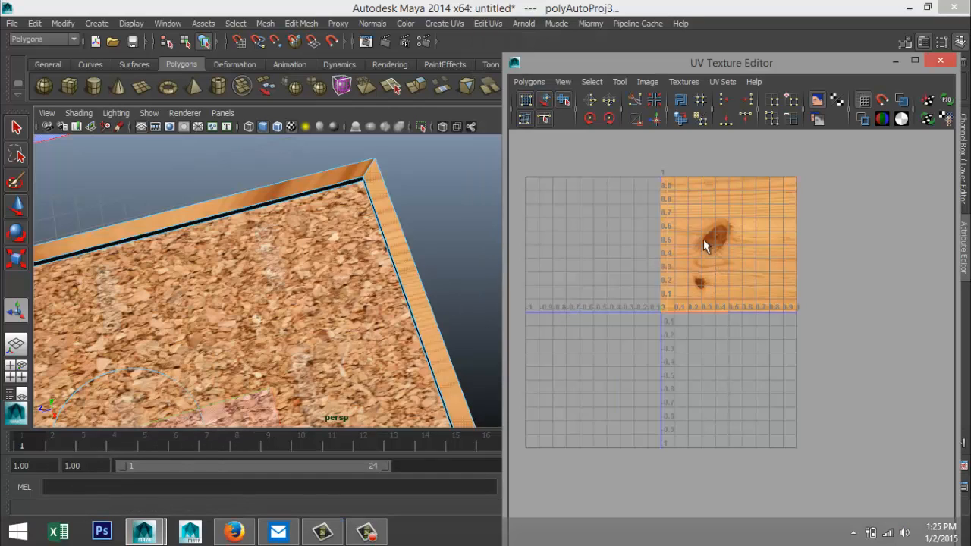
right_click_drag(713, 230, 756, 231)
left_click_drag(627, 160, 883, 393)
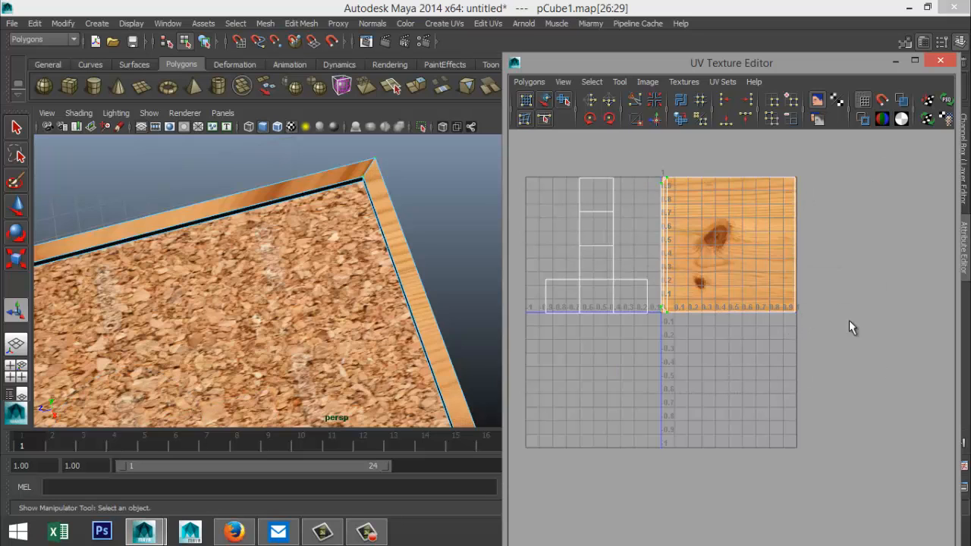
- Examine how the frame face's narrow UV shell lies on the pine texture in the UV Texture Editor
middle_click_drag(823, 340, 806, 348, "alt")
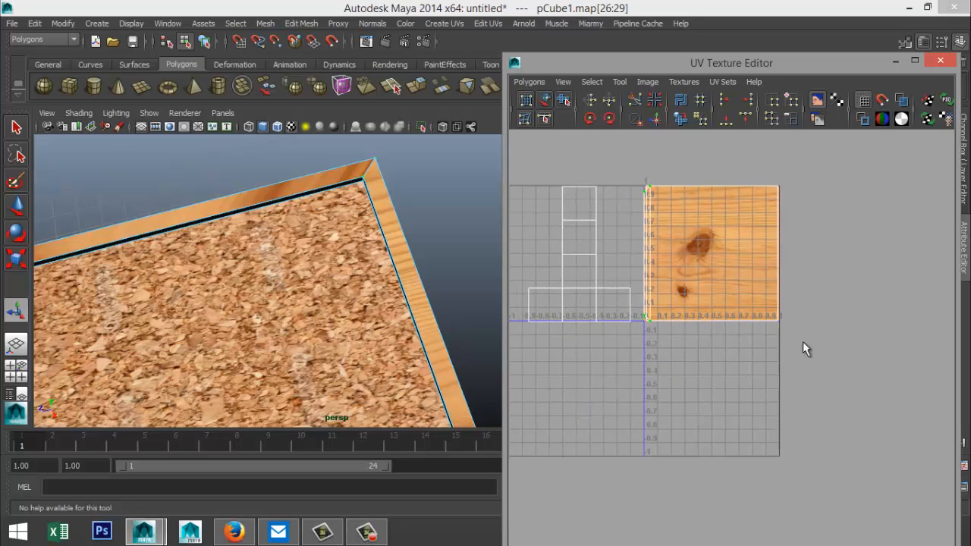
scroll(720, 304, "up", 2)
middle_click_drag(682, 289, 756, 332, "alt")
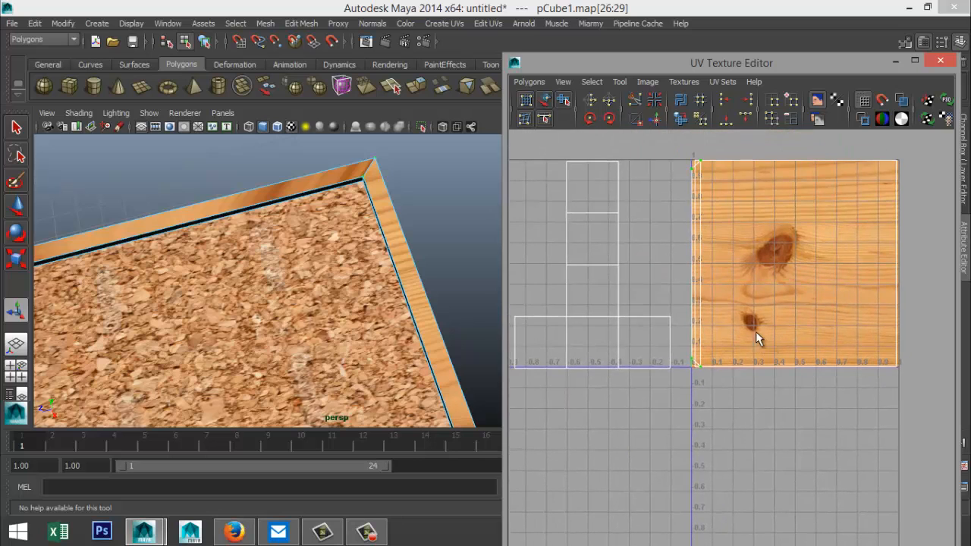
scroll(756, 332, "up", 2)
middle_click_drag(726, 249, 766, 332, "alt")
scroll(766, 326, "up", 1)
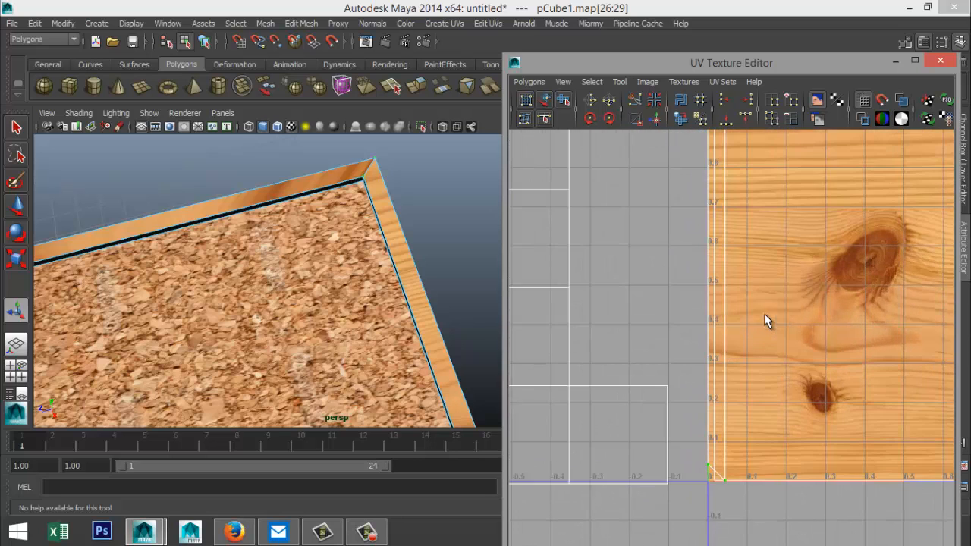
scroll(743, 256, "down", 1)
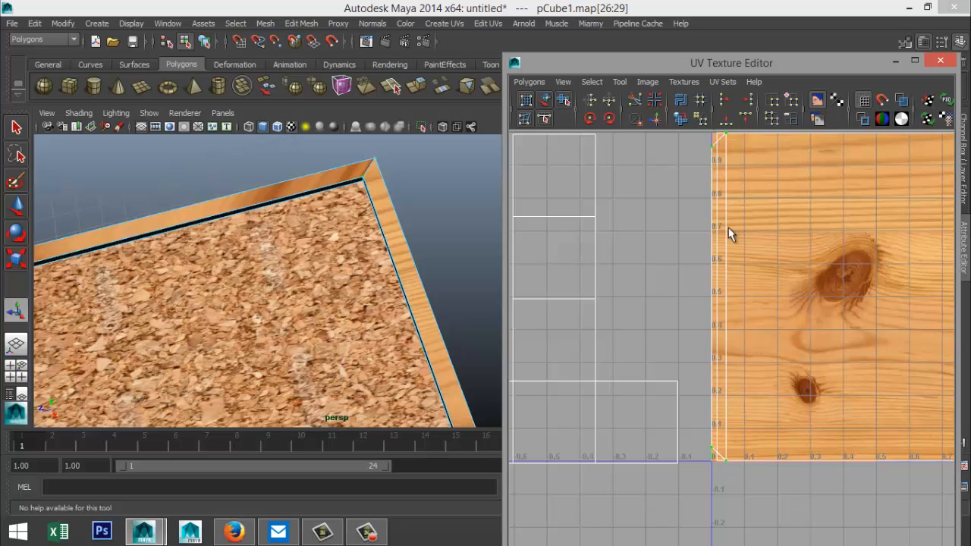
scroll(792, 275, "down", 3)
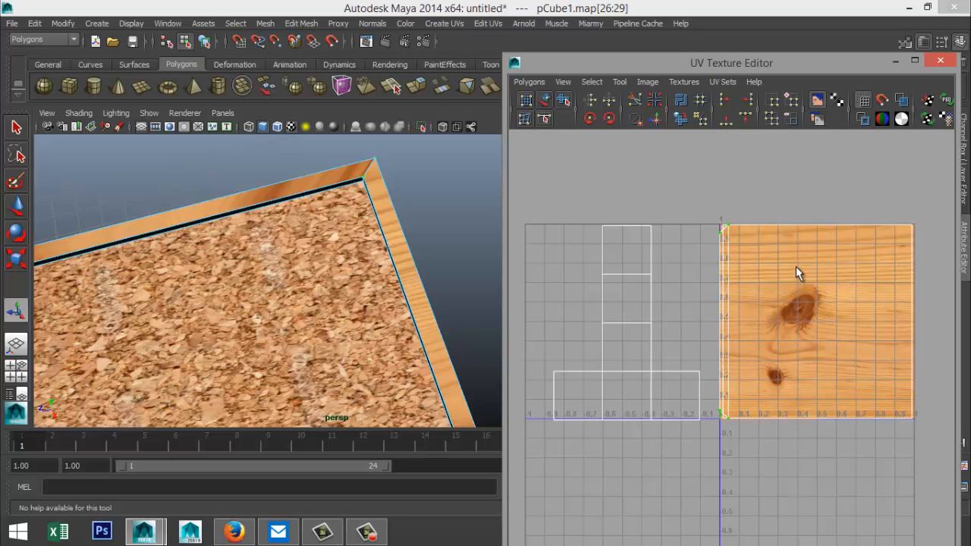
right_click_drag(791, 244, 841, 356)
scroll(807, 312, "down", 2)
left_click_drag(914, 464, 914, 464)
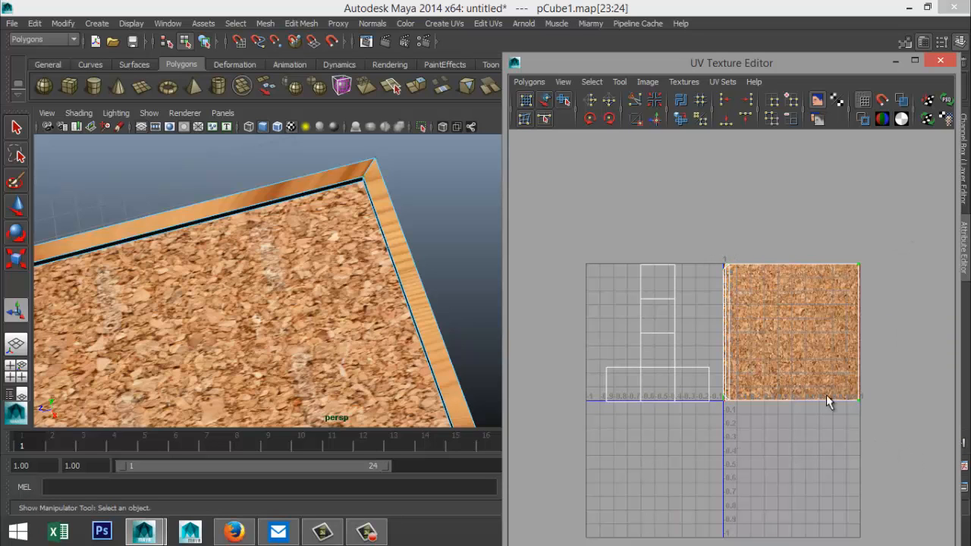
left_click_drag(694, 246, 920, 483)
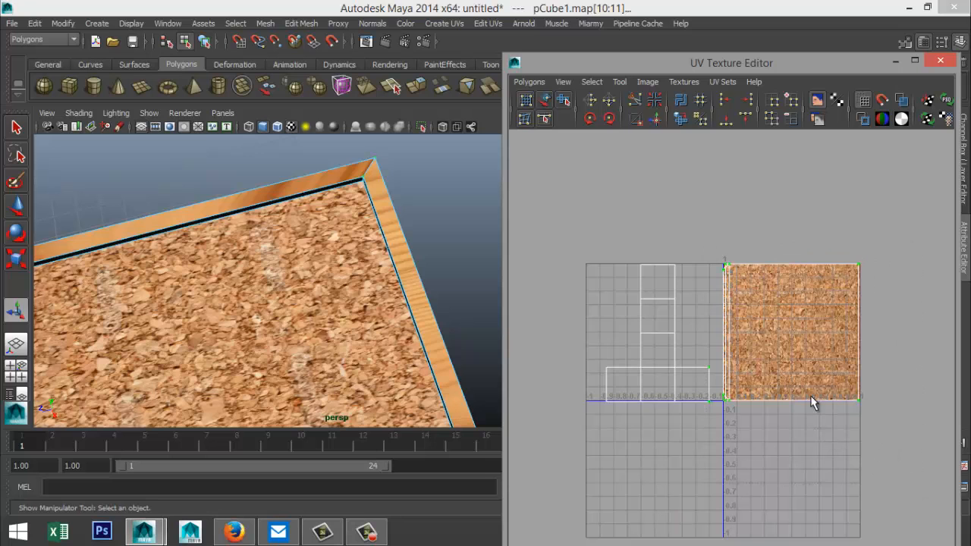
key("w")
left_click_drag(786, 252, 798, 336)
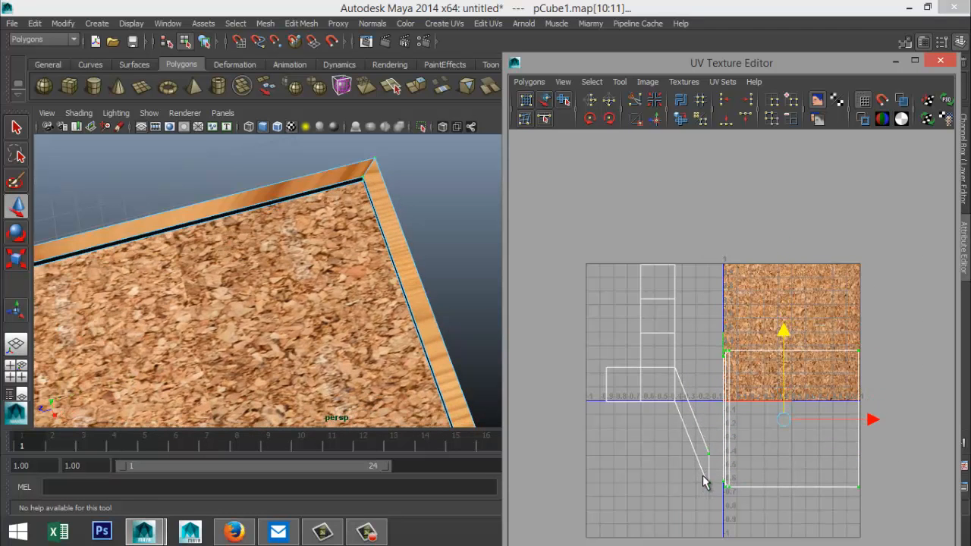
key("ctrl+z")
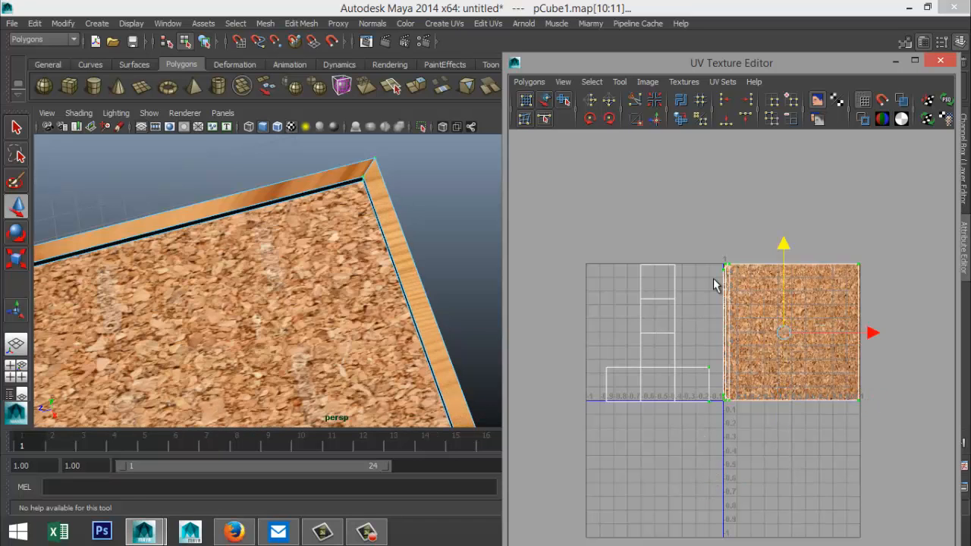
- Select the overlapping cork and frame-face UVs and move them about one unit down, directly below the texture square
left_click(722, 253)
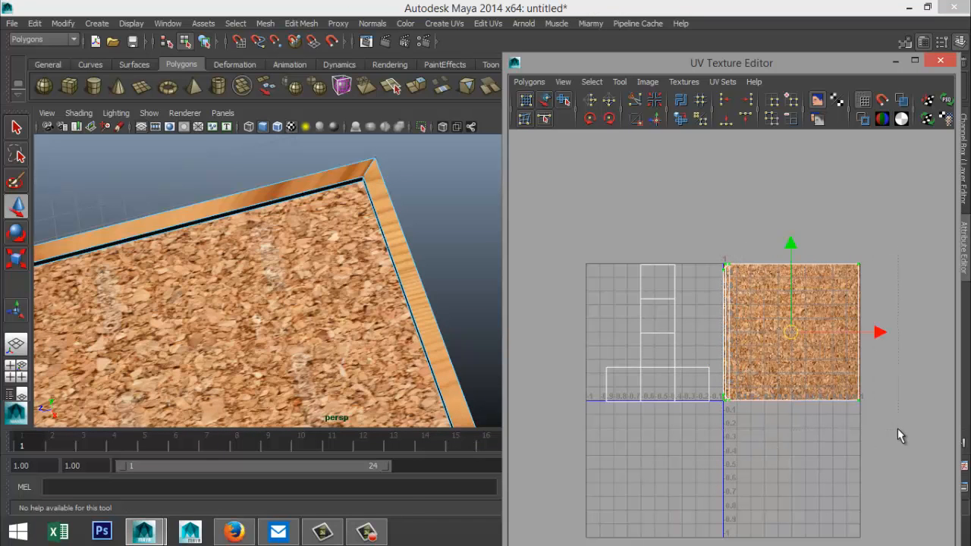
left_click_drag(790, 250, 814, 391)
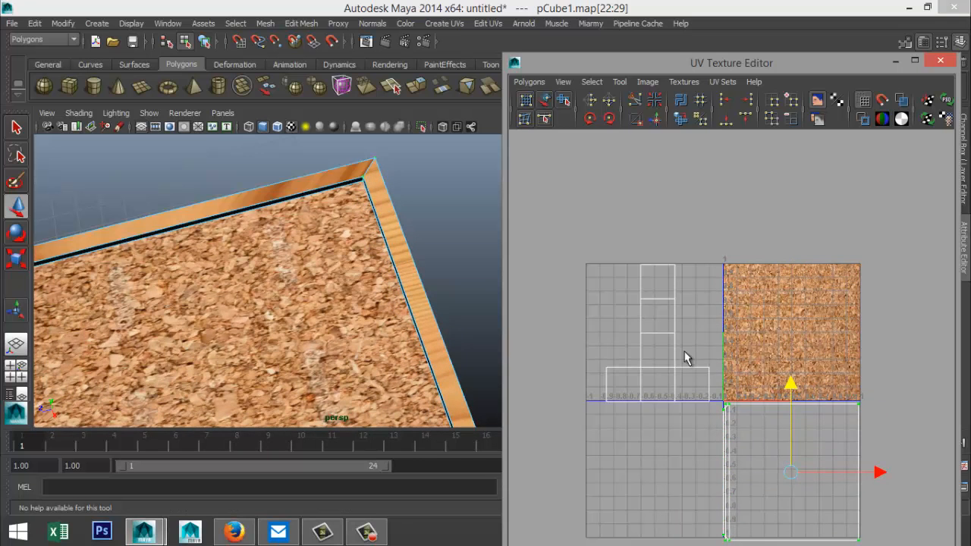
middle_click_drag(685, 358, 659, 244, "alt")
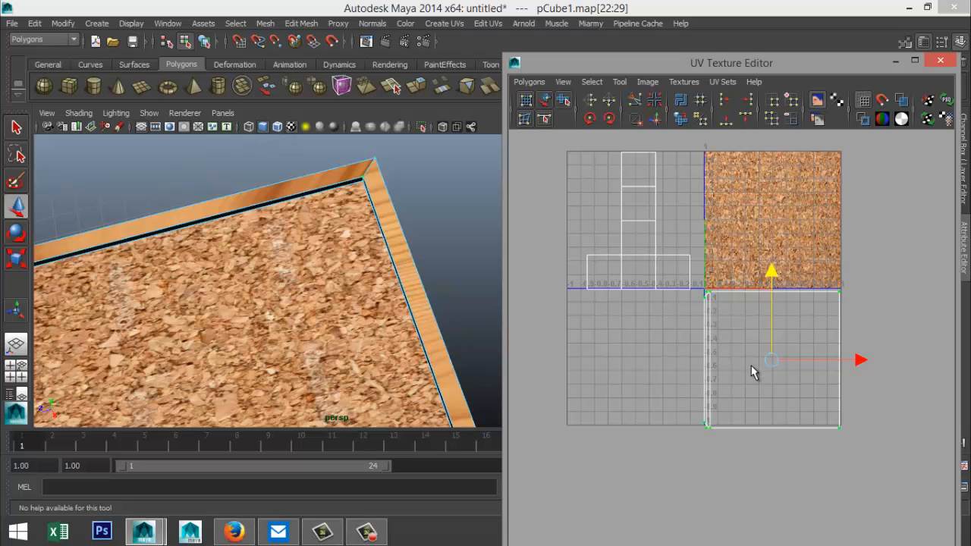
- Select only the frame face's narrow UV shell, move it back up onto the pine texture and shift it across the large knot
right_click_drag(708, 371, 770, 442)
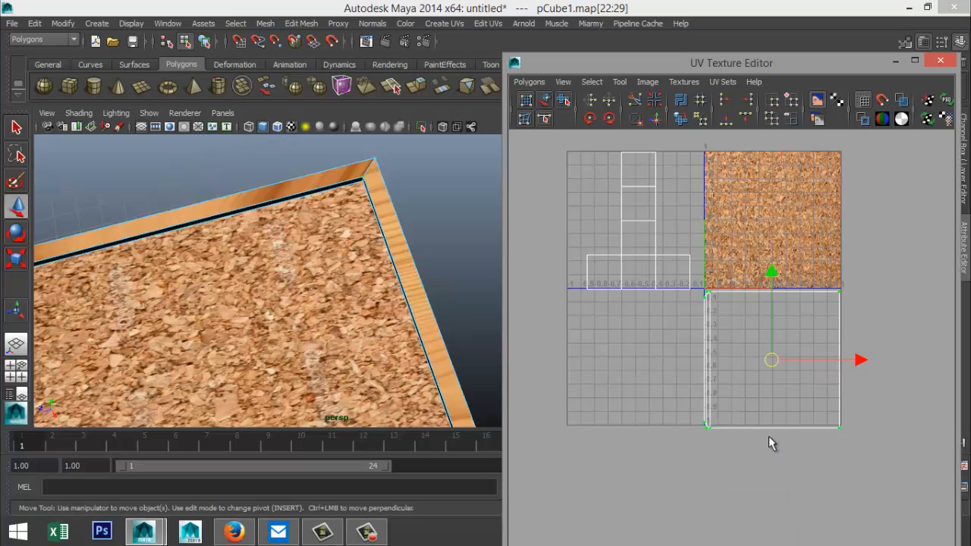
left_click(705, 296)
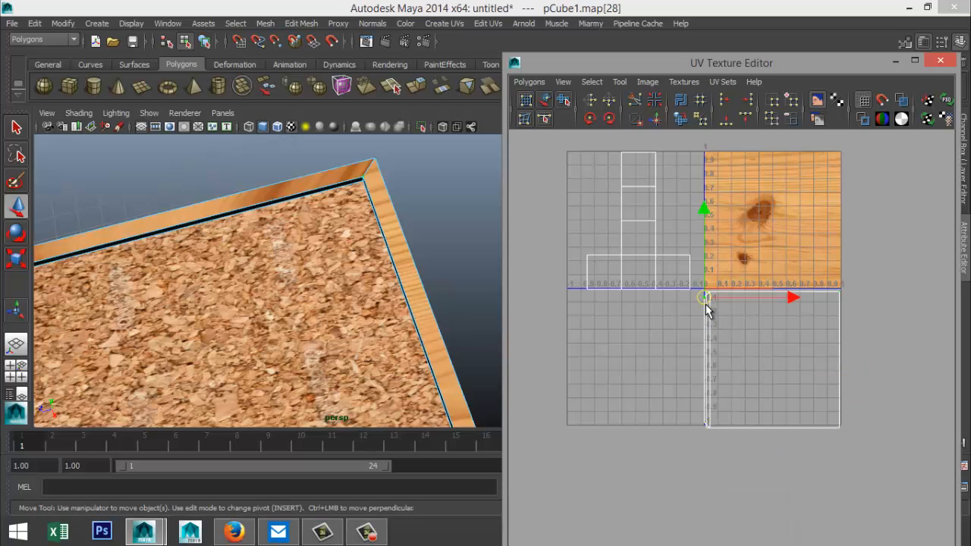
right_click_drag(704, 303, 761, 410)
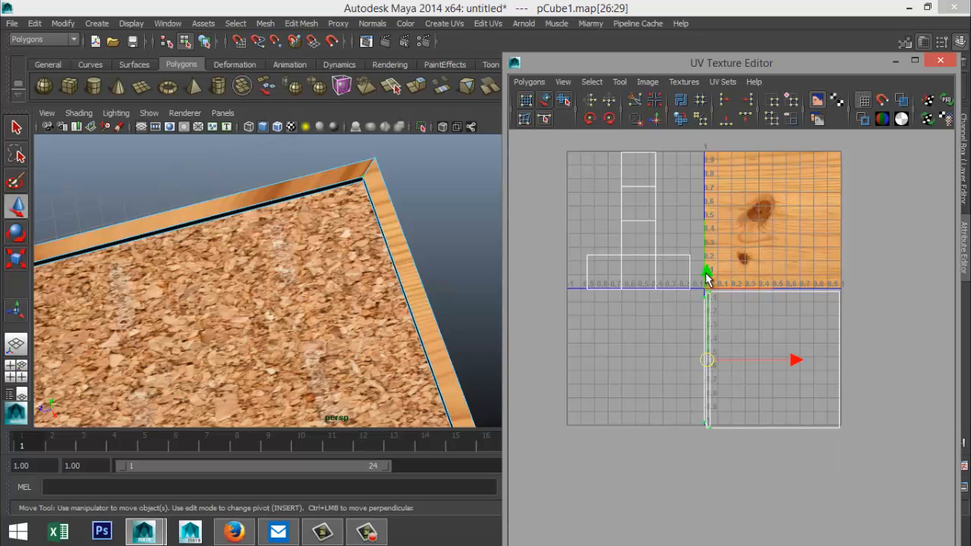
left_click_drag(707, 279, 714, 133)
left_click_drag(798, 225, 849, 222)
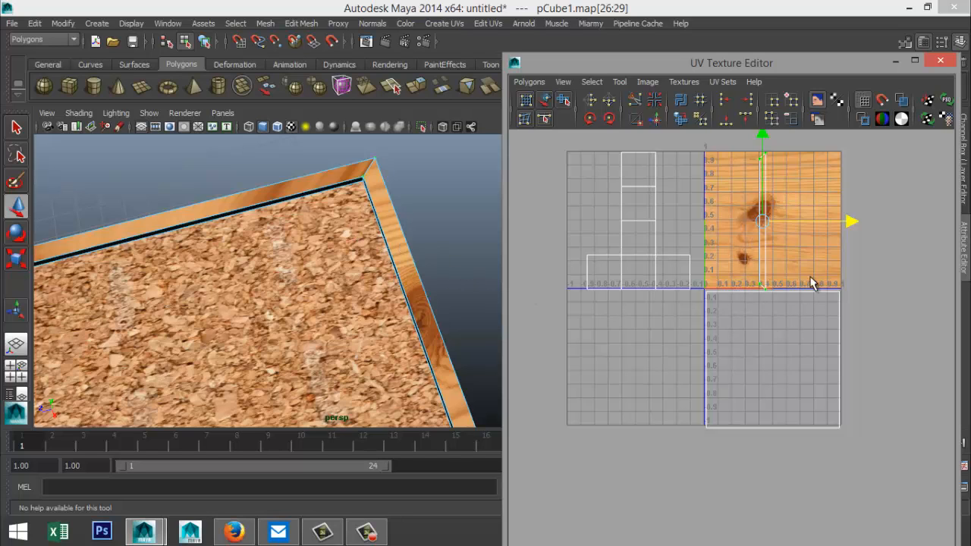
- Rotate the frame face's narrow UV shell about 90° to lie along the wood grain and shift it until it spans the pine texture's width
key("e")
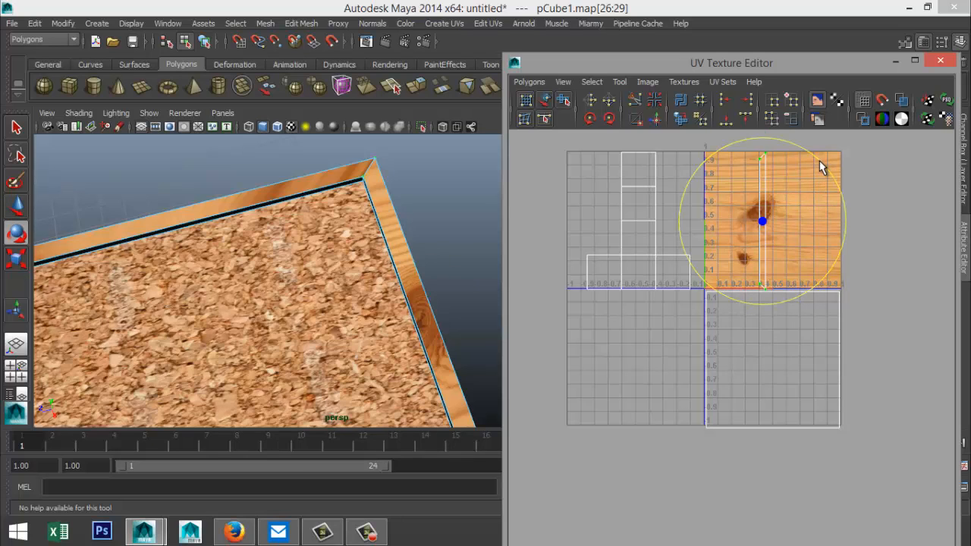
left_click_drag(821, 167, 841, 301)
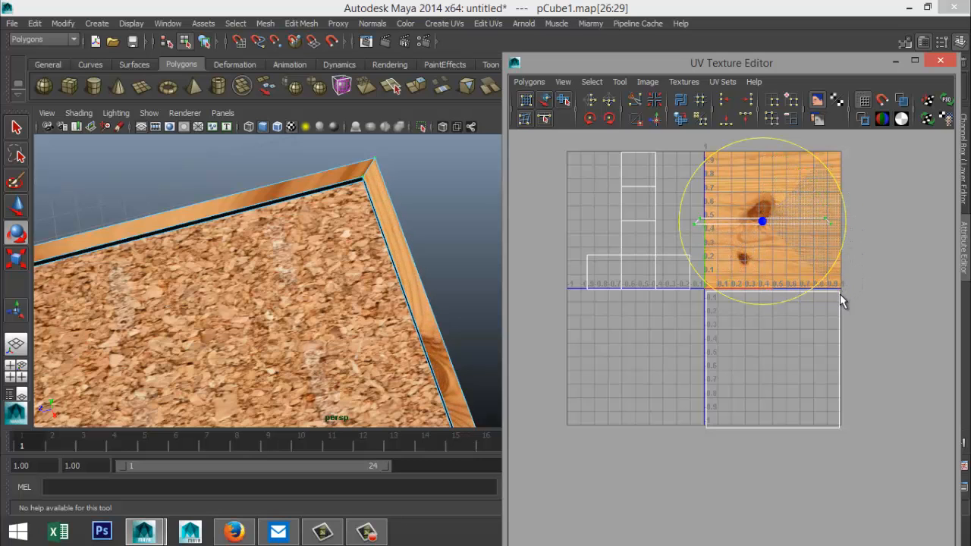
key("w")
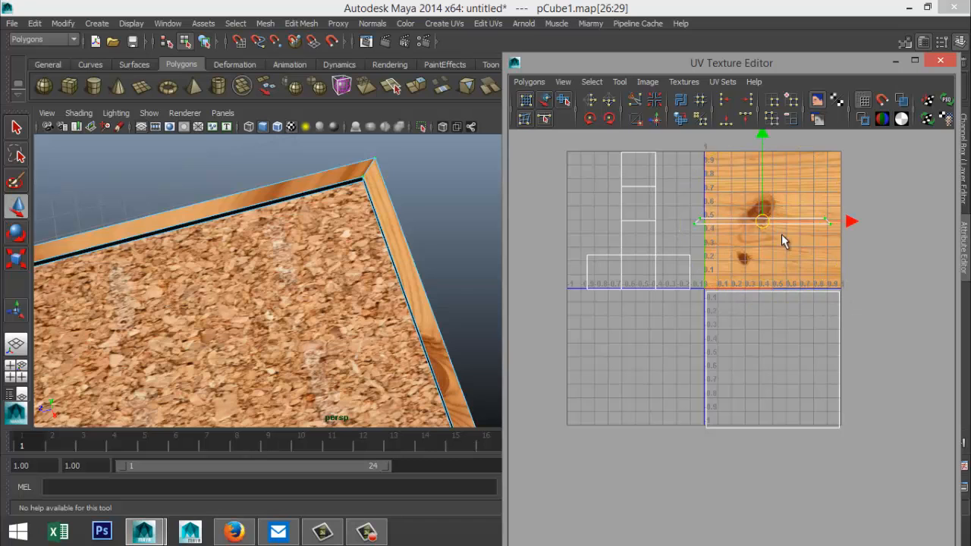
left_click_drag(849, 223, 863, 223)
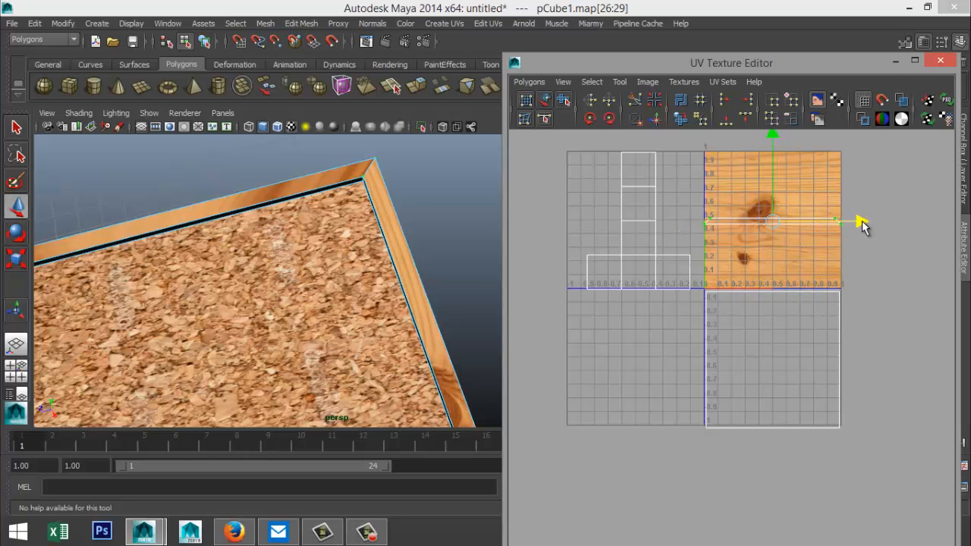
- Put the UV Texture Editor away and examine the grain direction on the remapped frame face against the adjoining frame side
scroll(367, 330, "down", 5)
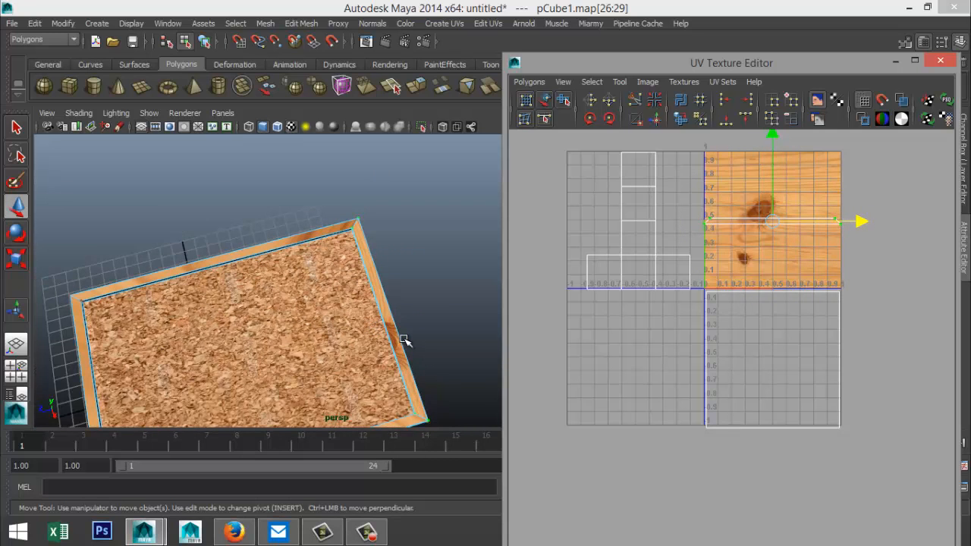
scroll(404, 338, "up", 5)
scroll(403, 334, "up", 1)
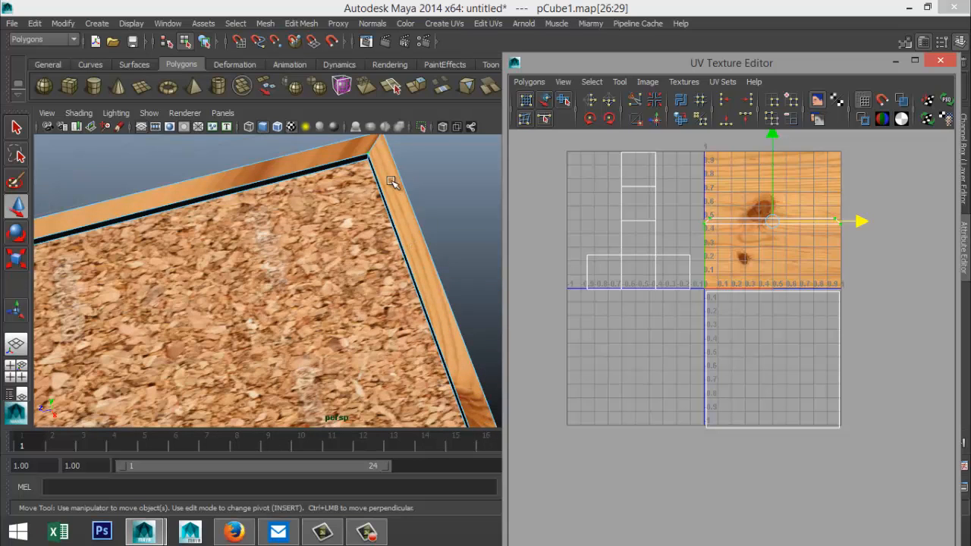
scroll(432, 301, "down", 1)
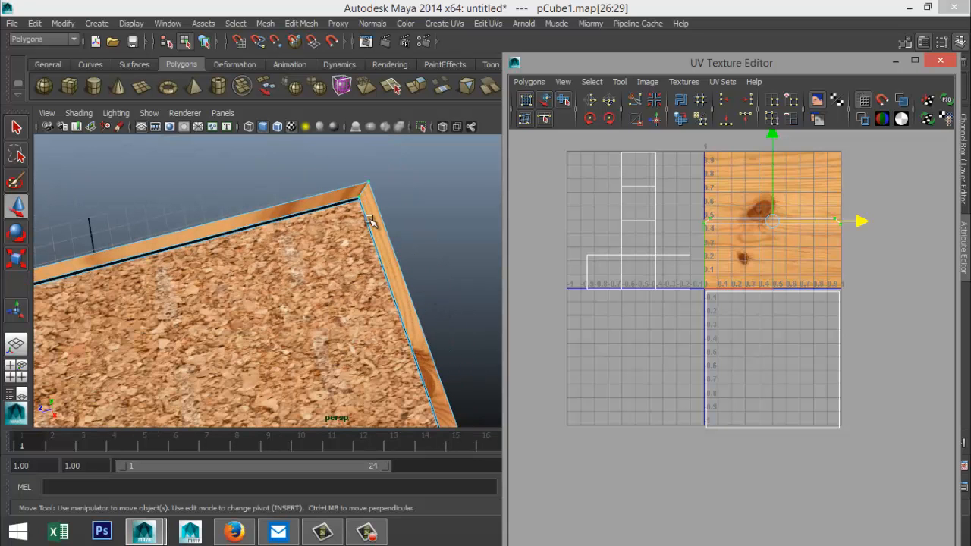
scroll(432, 368, "up", 1)
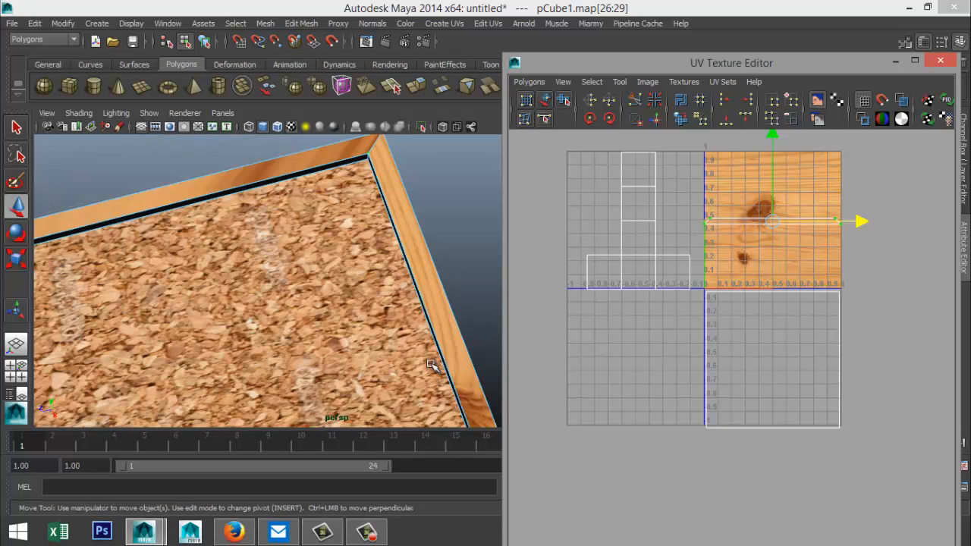
scroll(433, 366, "up", 1)
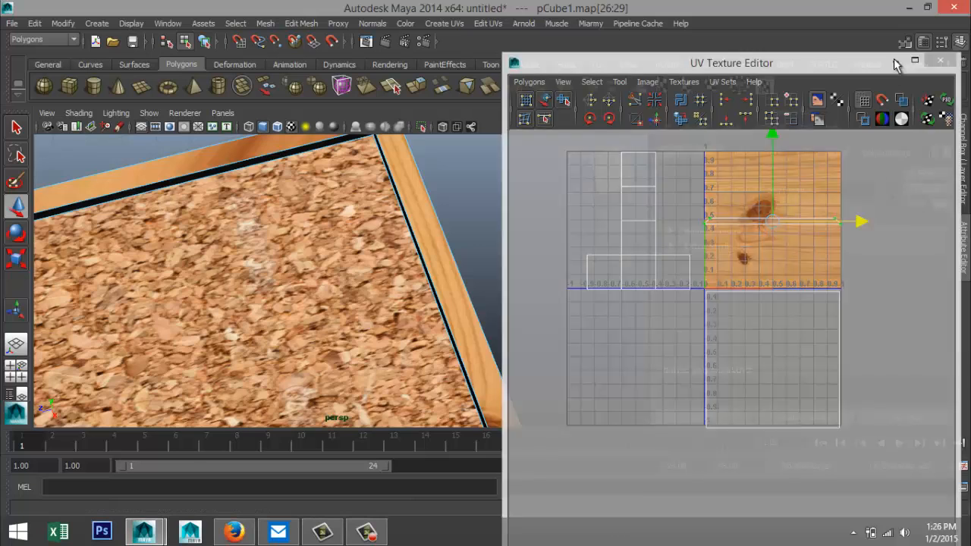
left_click(895, 63)
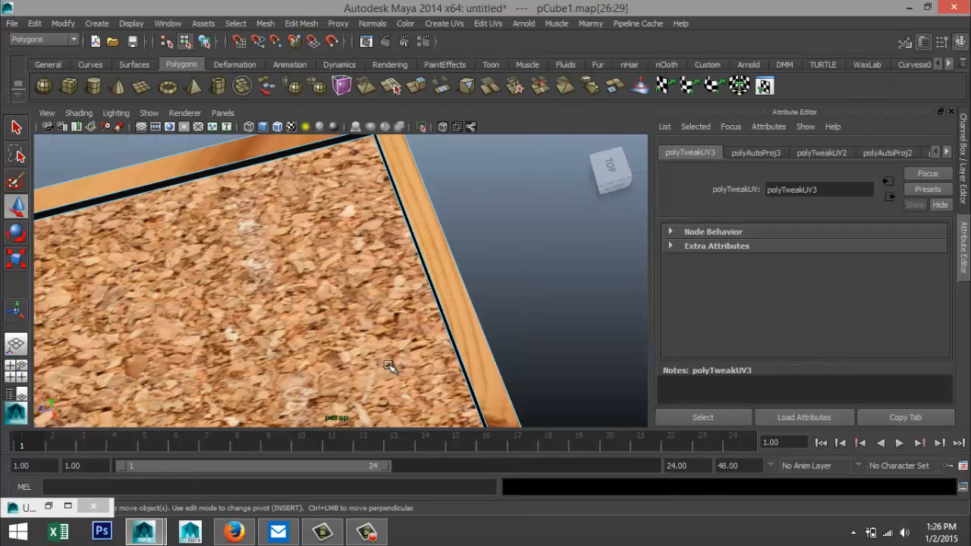
scroll(436, 355, "down", 4)
middle_click_drag(434, 327, 543, 318, "alt")
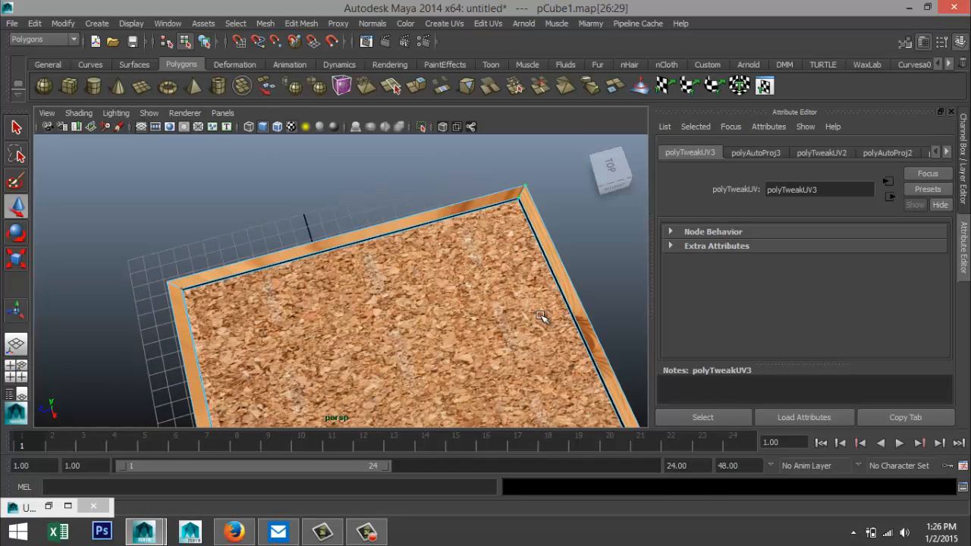
- Select the adjoining frame face along the board's far edge and bring up the UV Texture Editor centred on the pine texture
right_click_drag(368, 231, 372, 242)
left_click(363, 235)
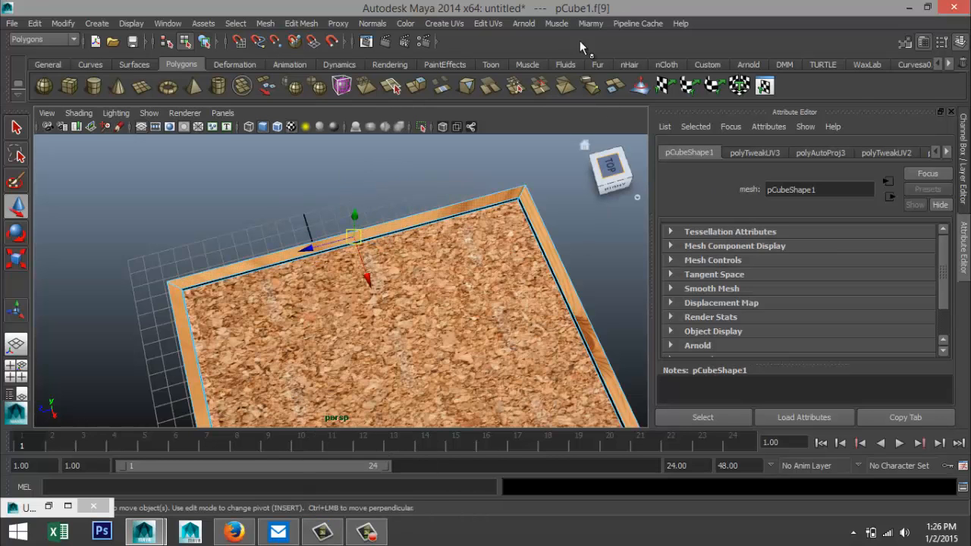
left_click(494, 24)
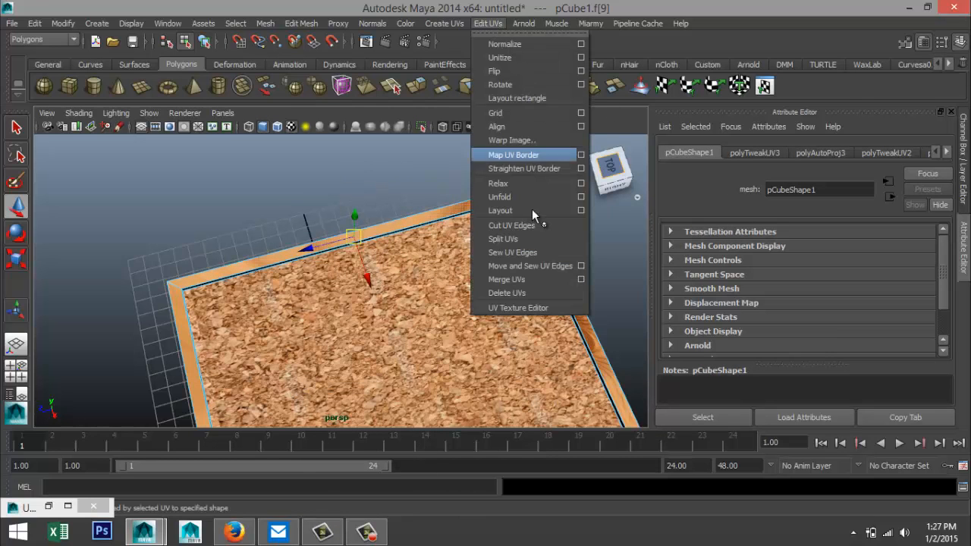
left_click(558, 308)
scroll(781, 323, "up", 2)
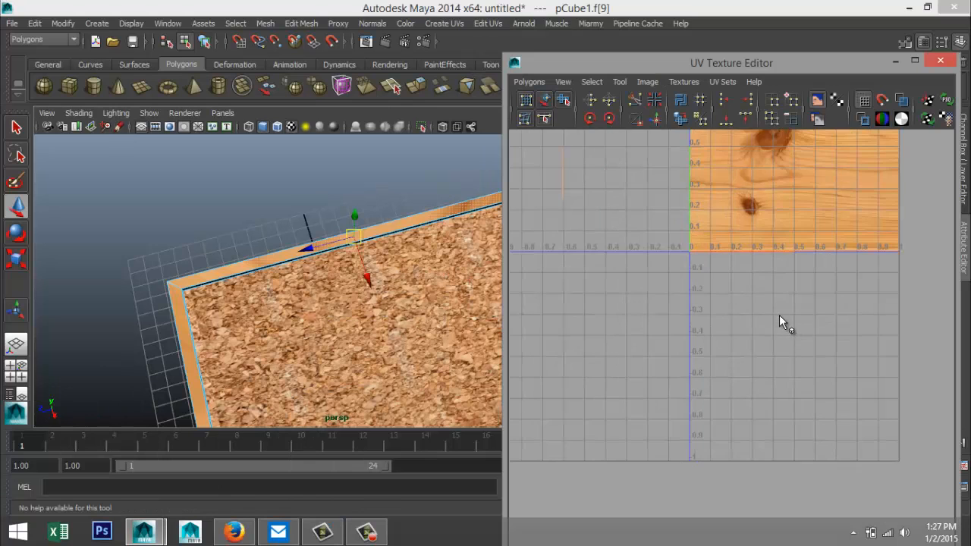
middle_click_drag(757, 309, 692, 433, "alt")
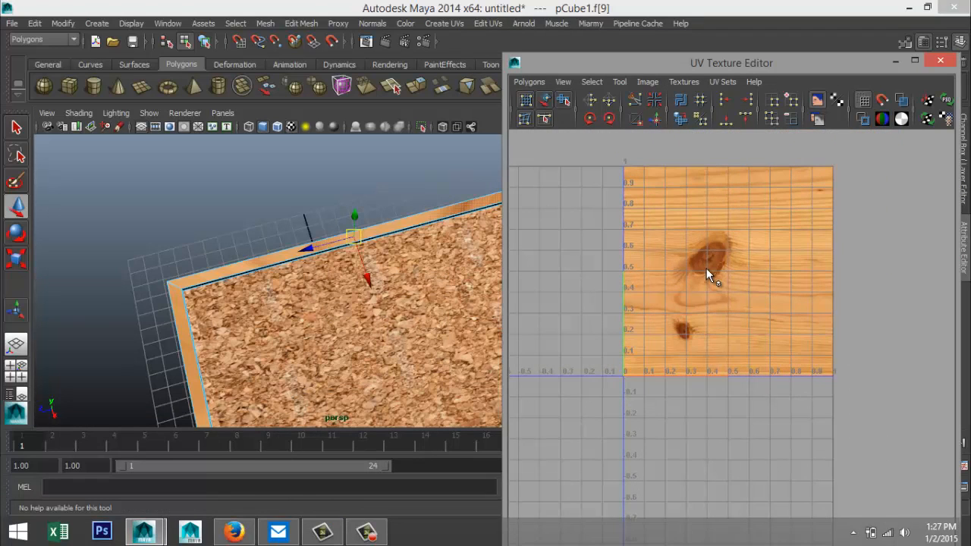
right_click_drag(706, 267, 758, 266)
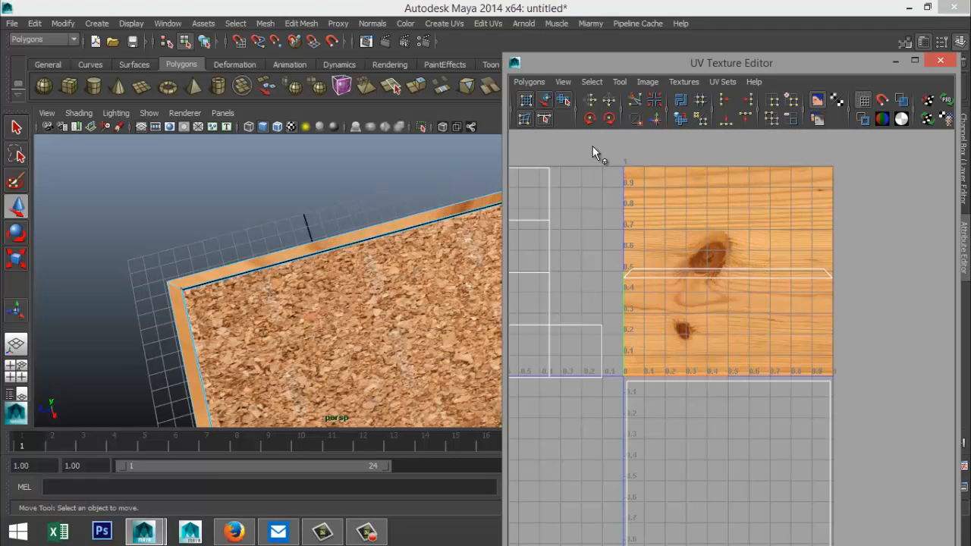
left_click_drag(593, 146, 862, 352)
right_click_drag(856, 476, 781, 453, "alt")
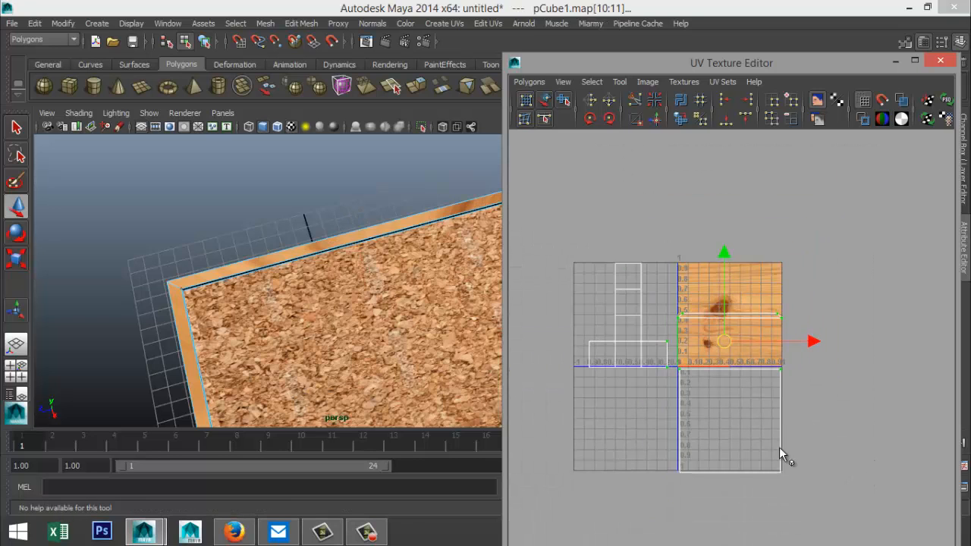
scroll(778, 447, "up", 2)
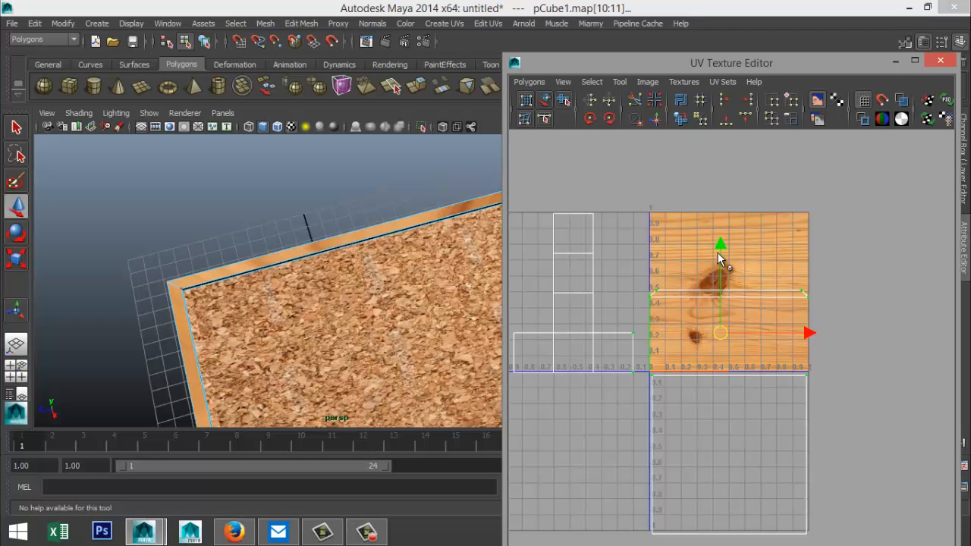
mouse_move(719, 244)
left_mouse_down()
mouse_move(720, 233)
mouse_move(729, 258)
left_mouse_up()
left_click(847, 332)
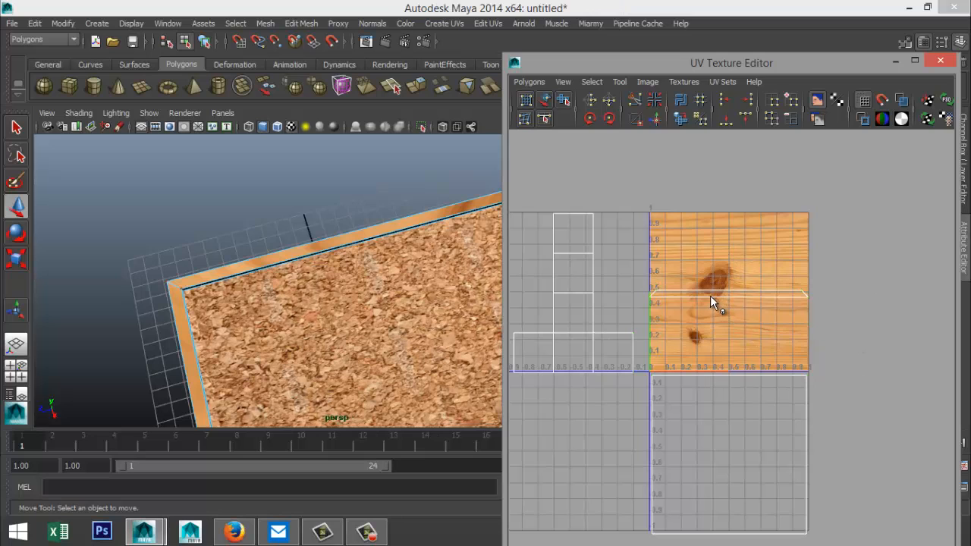
- Select the whole horizontal frame-face UV shell, nudge it slightly up across the large knot, and move the editor aside to expose the board
right_click_drag(710, 295, 667, 294)
right_click_drag(688, 347, 766, 404)
key("w")
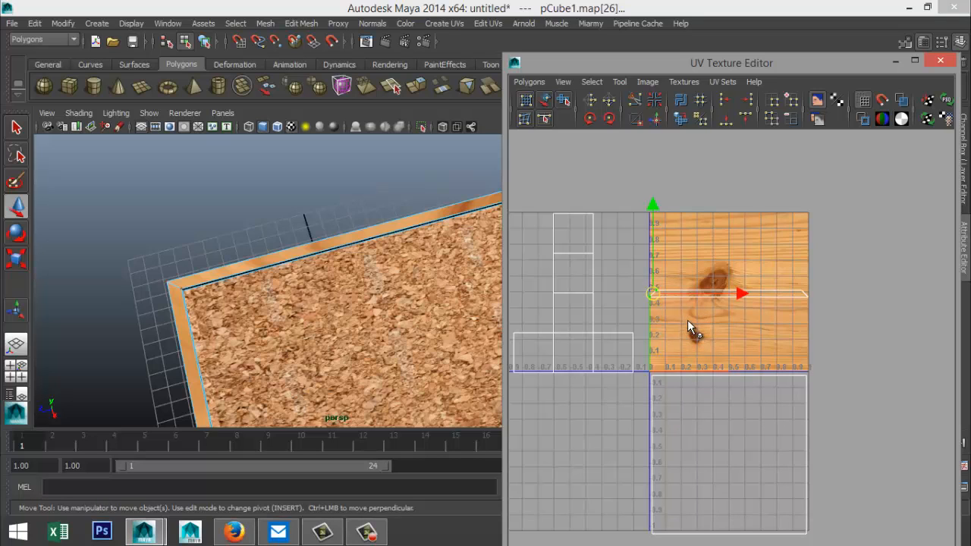
left_click_drag(740, 292, 740, 298)
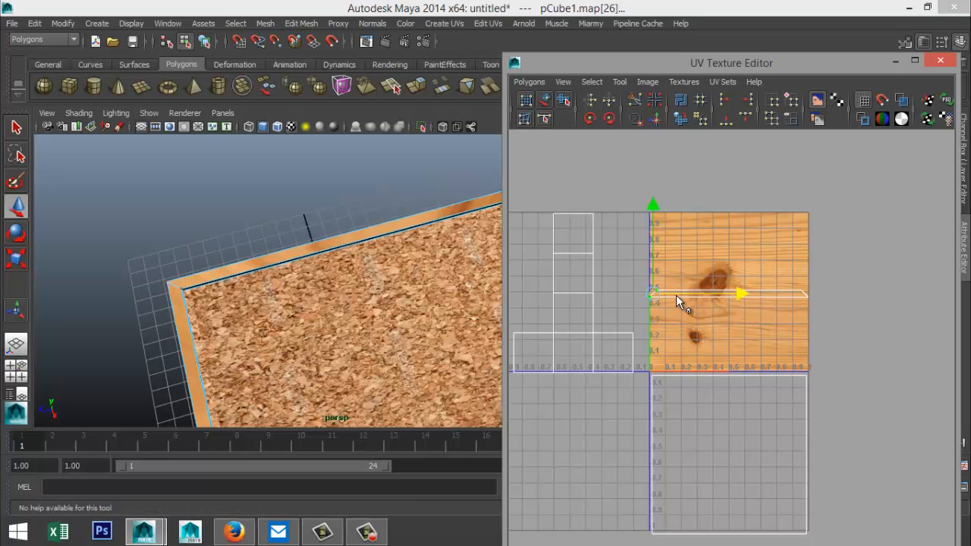
right_click_drag(676, 294, 737, 405)
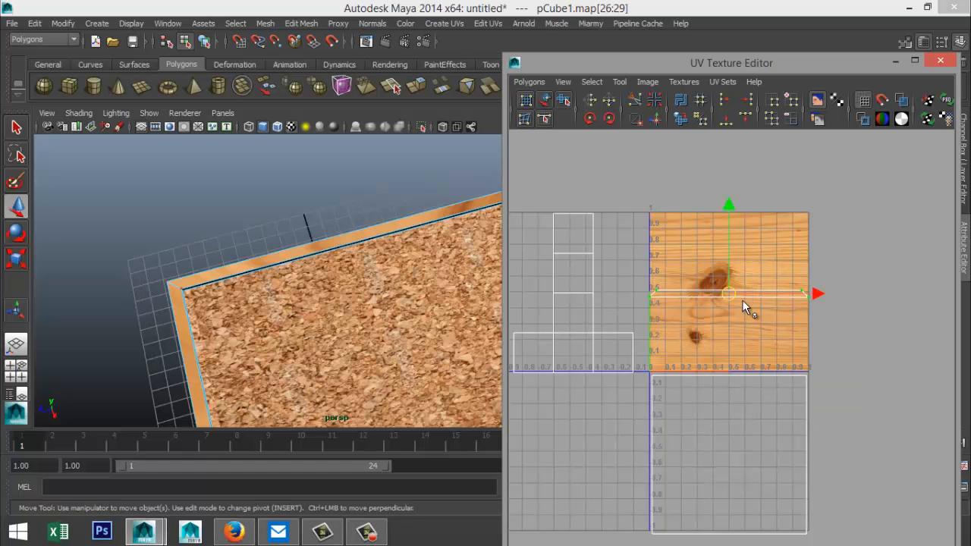
mouse_move(727, 213)
left_mouse_down()
mouse_move(733, 195)
mouse_move(736, 212)
left_mouse_up()
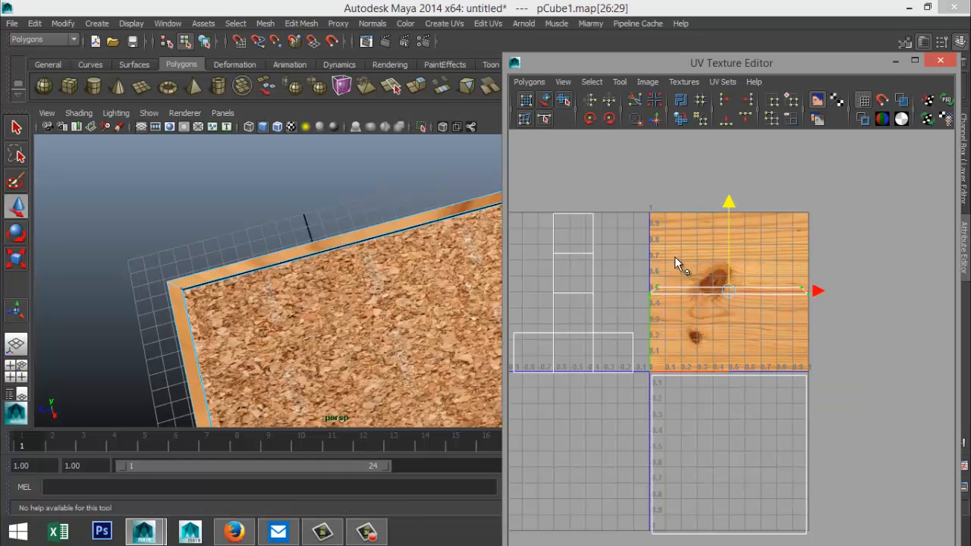
left_click_drag(558, 64, 675, 44)
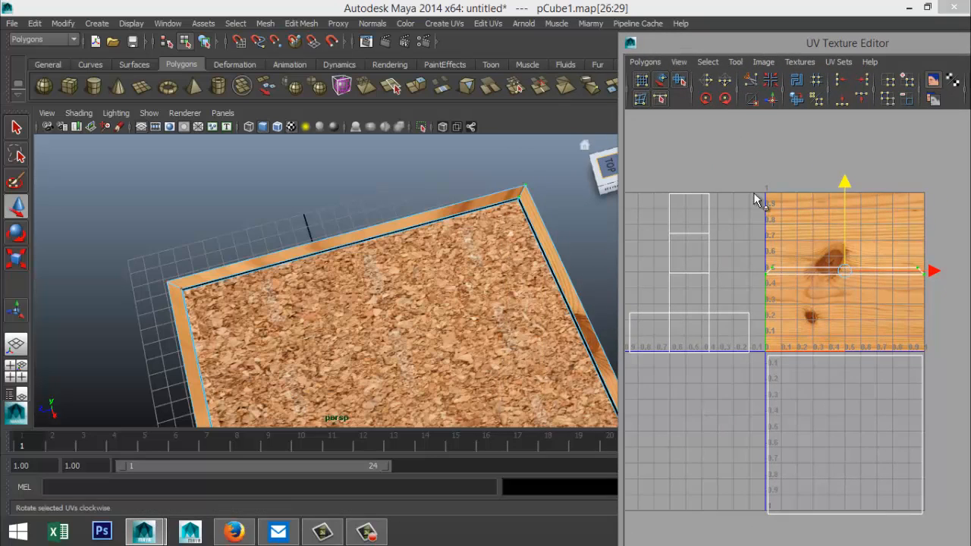
mouse_move(843, 183)
left_mouse_down()
mouse_move(844, 167)
mouse_move(846, 182)
left_mouse_up()
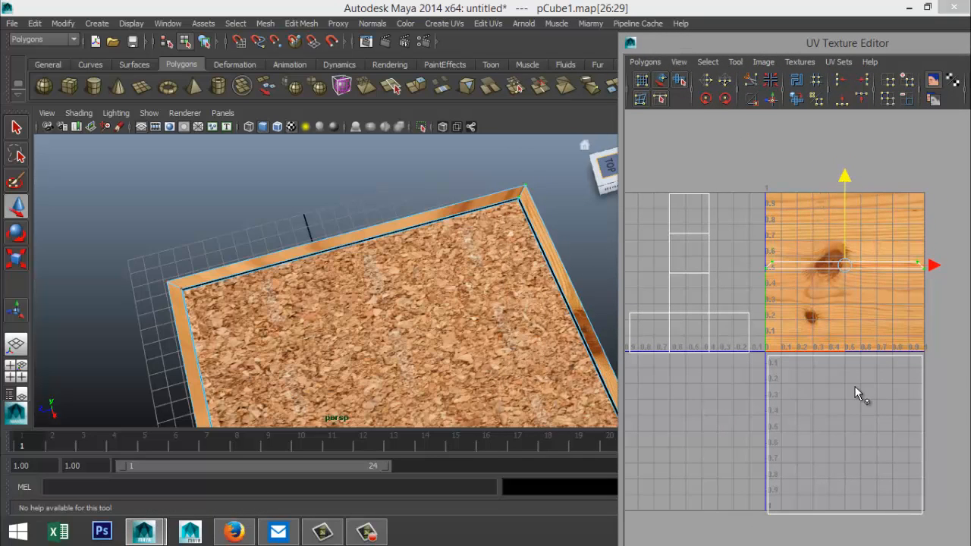
- Check where the UVs of the far-edge frame face lie relative to the pine texture and leave that face selected
scroll(856, 392, "down", 2)
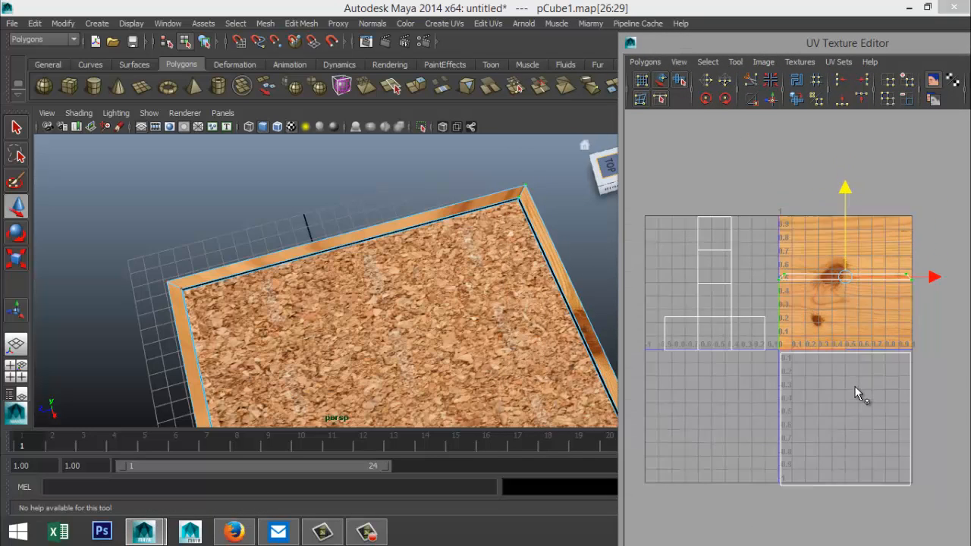
left_click(445, 211)
right_click_drag(446, 211, 445, 243)
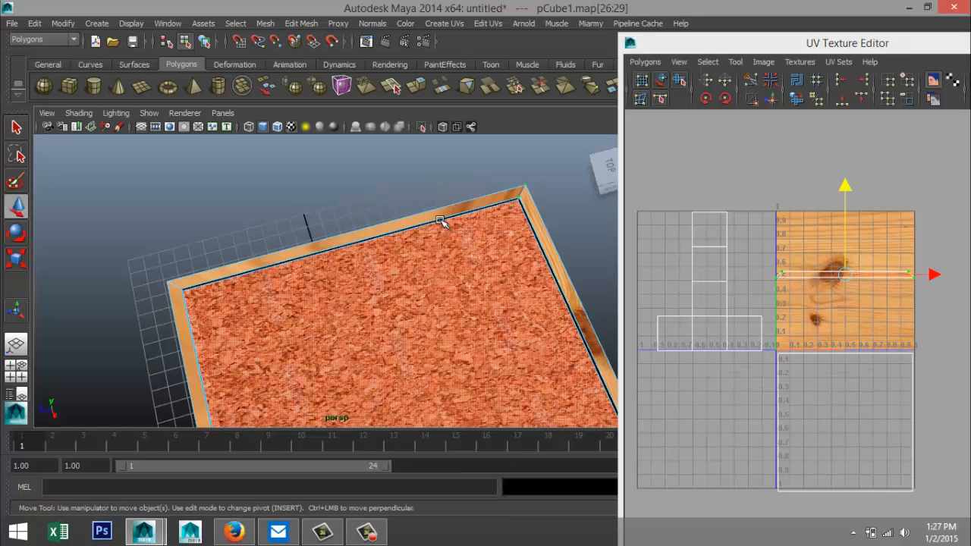
left_click(440, 220)
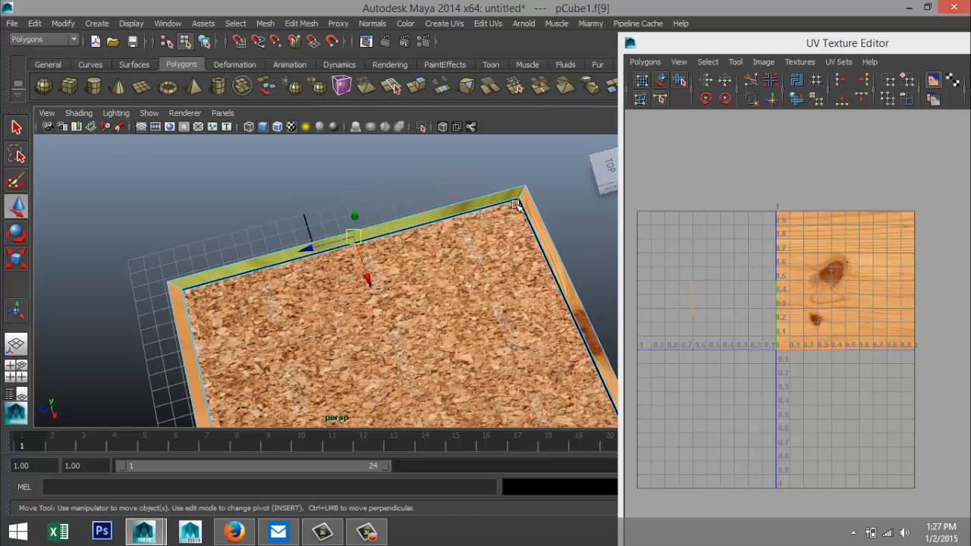
right_click_drag(865, 267, 895, 264)
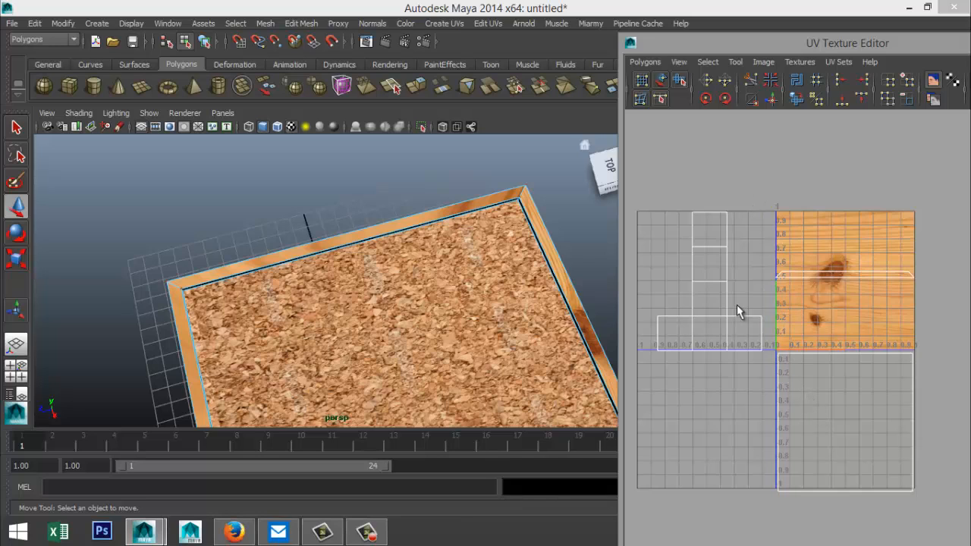
right_click_drag(420, 207, 416, 237)
left_click(402, 222)
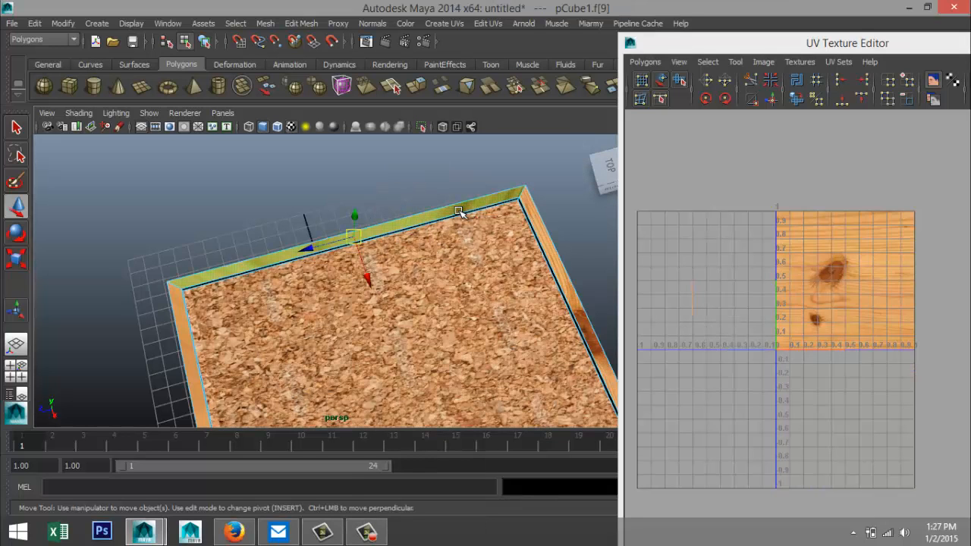
- Put the UV Texture Editor away and apply Automatic Mapping with 6 planes to the selected far-edge frame face
left_click_drag(920, 46, 754, 43)
left_click(843, 40)
left_click(443, 23)
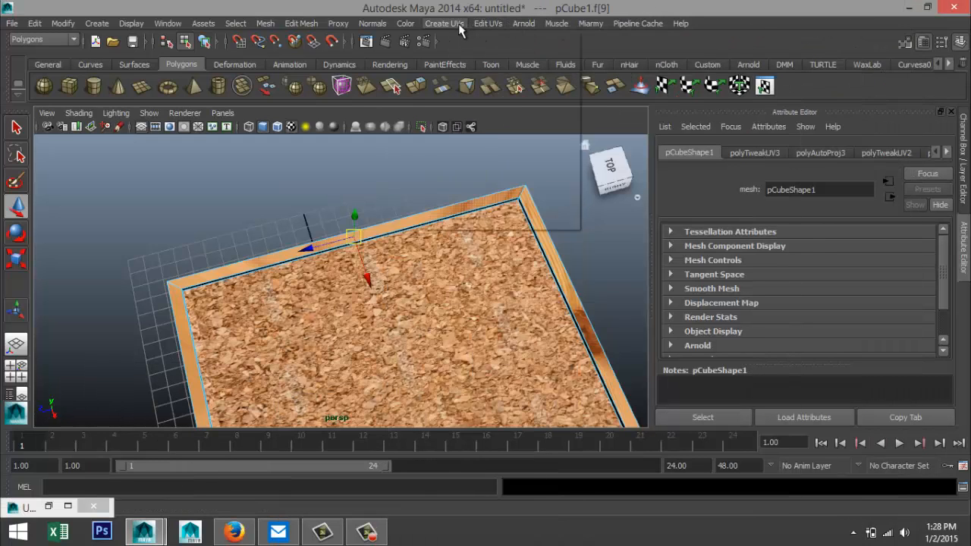
left_click(470, 84)
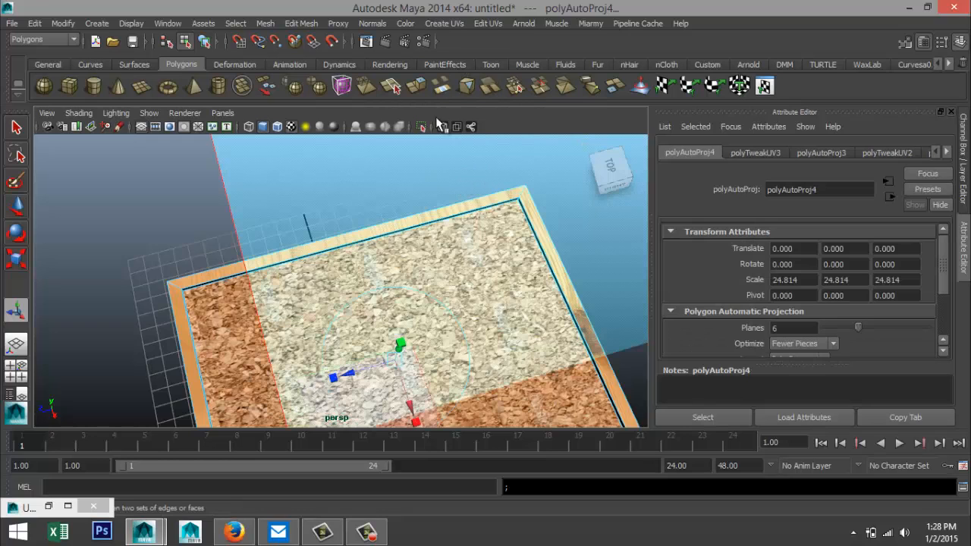
key("f")
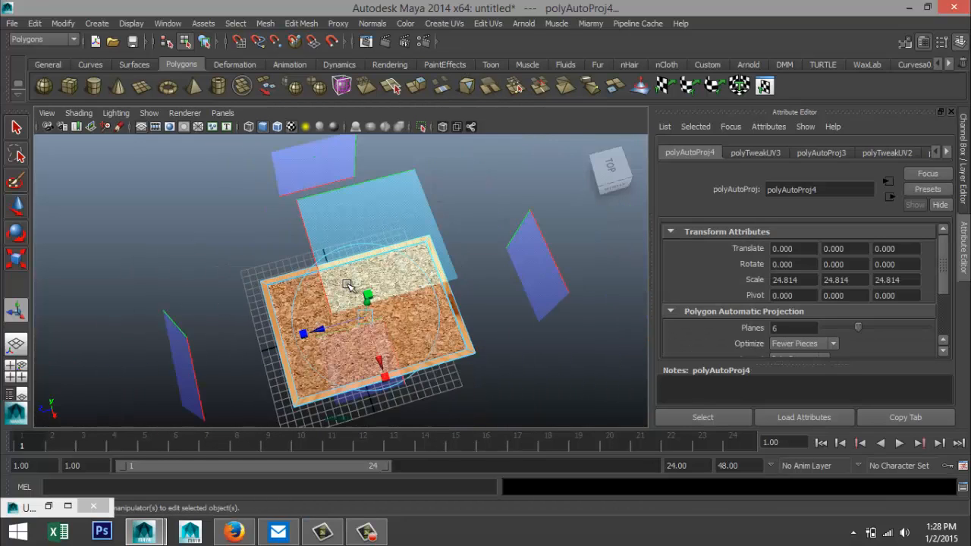
scroll(347, 284, "up", 5)
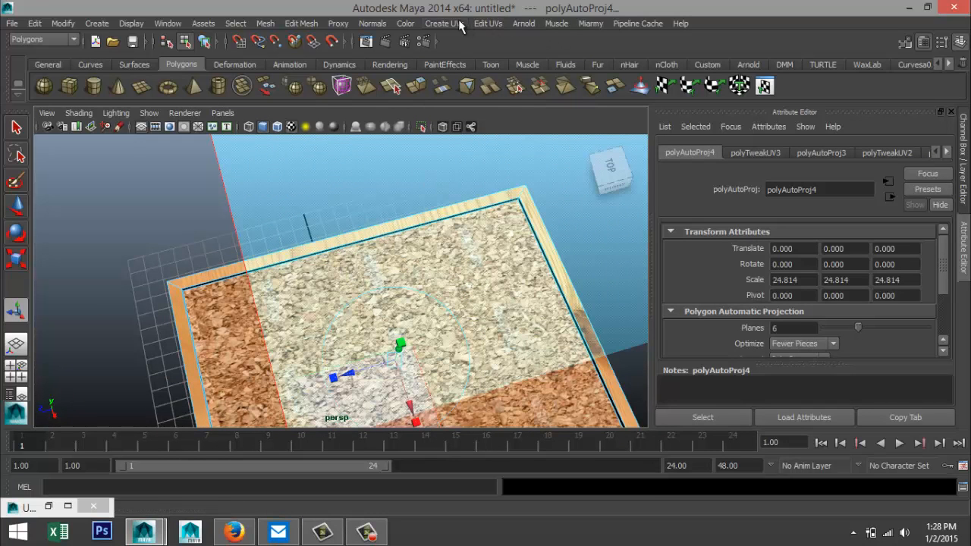
- Bring up the UV Texture Editor, select the far-edge face's vertical UV shell, and shift it sideways to the middle of the pine texture
left_click(487, 23)
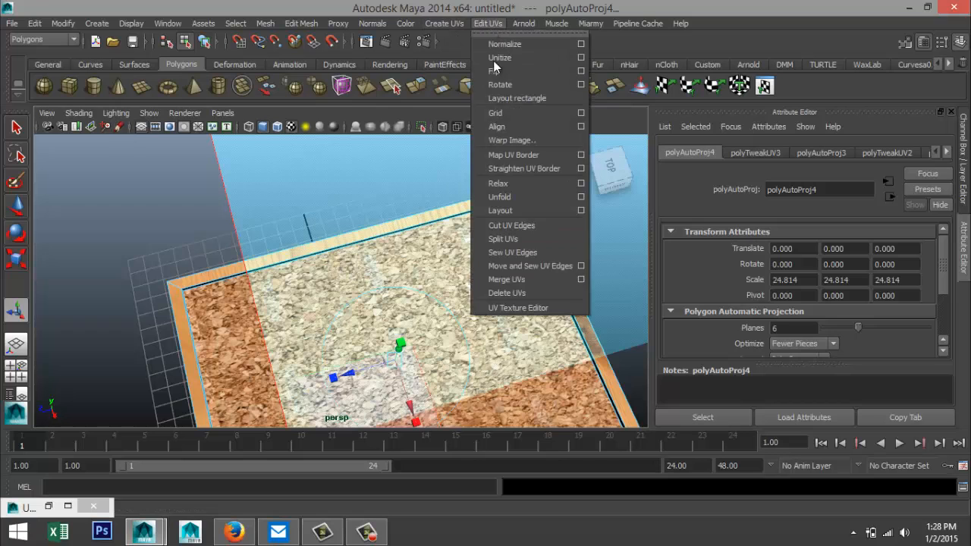
left_click(559, 310)
right_click_drag(672, 272, 721, 273)
left_click_drag(829, 437, 826, 438)
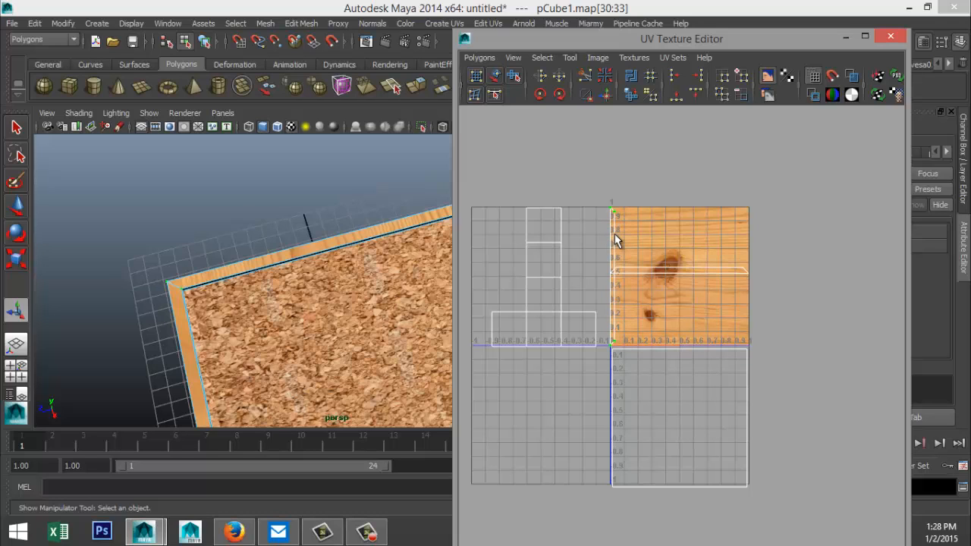
right_click_drag(614, 233, 679, 346)
key("w")
left_click_drag(700, 280, 764, 280)
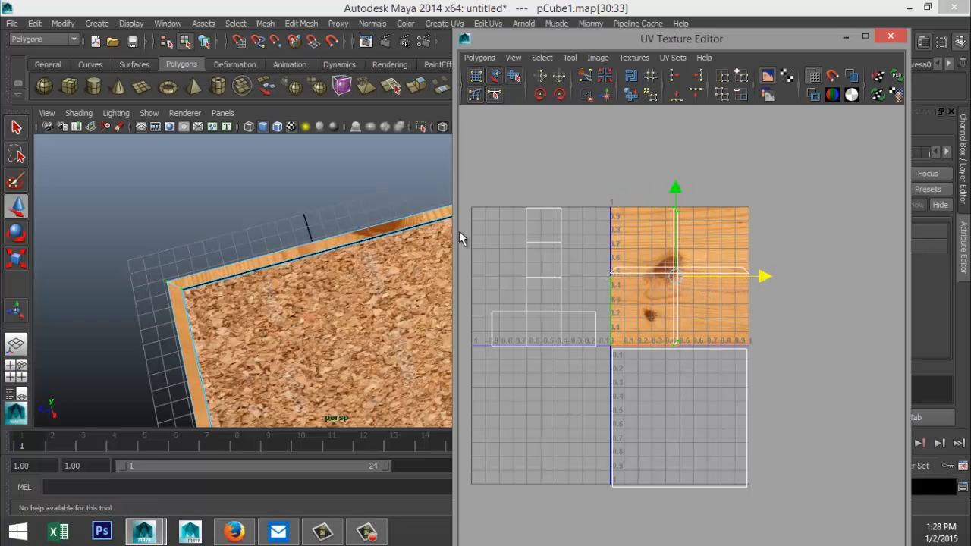
- Move the editor aside to expose the board and rotate the UV shell a quarter turn so it runs along the grain
left_click_drag(490, 41, 587, 13)
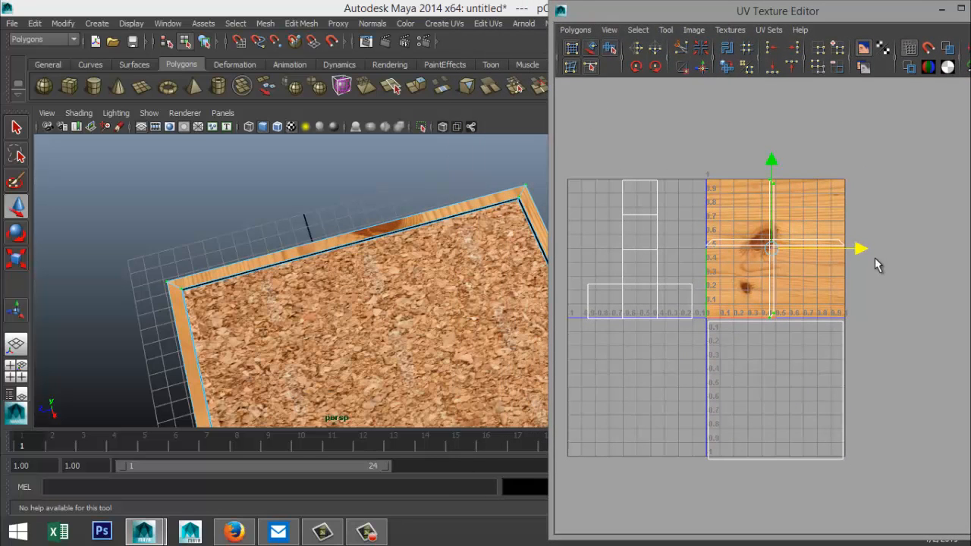
mouse_move(862, 248)
left_mouse_down()
mouse_move(893, 248)
mouse_move(858, 251)
left_mouse_up()
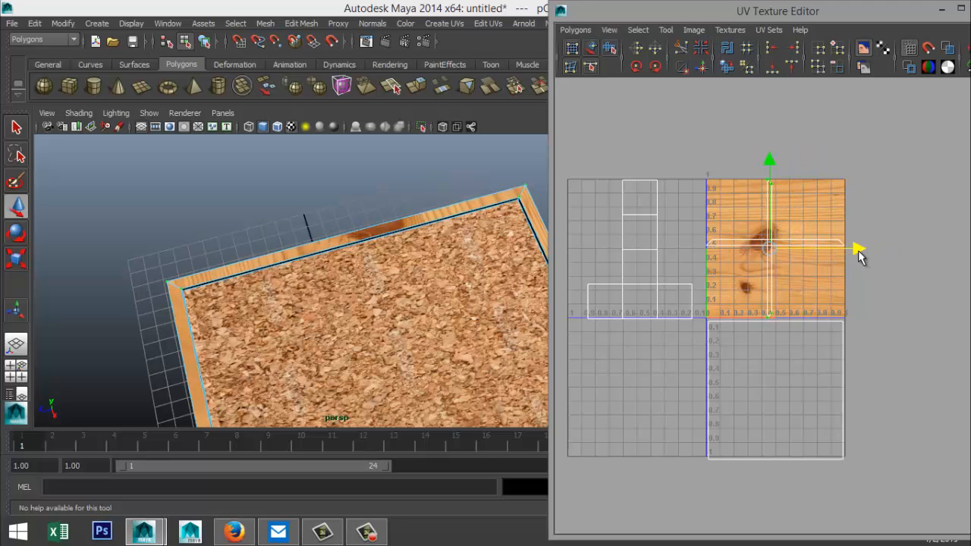
key("e")
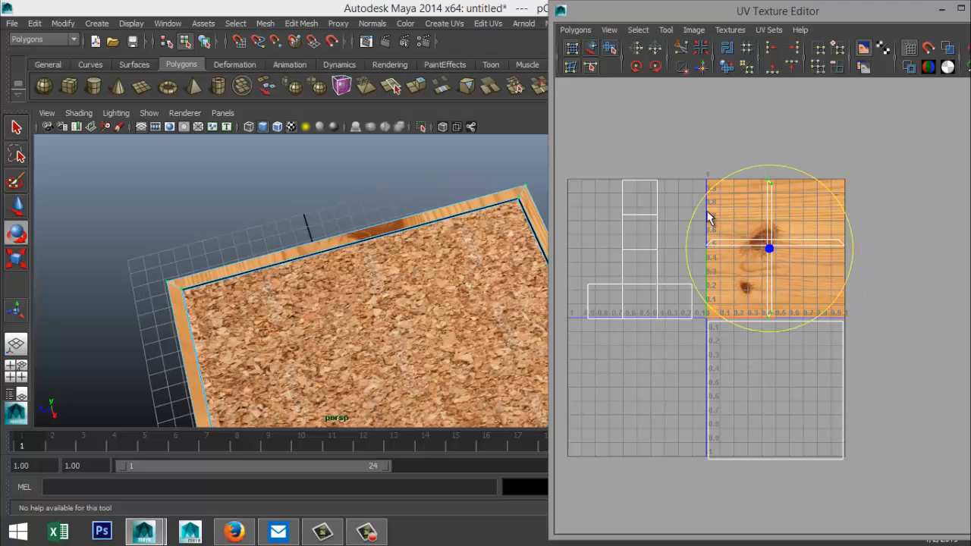
left_click_drag(699, 212, 742, 301)
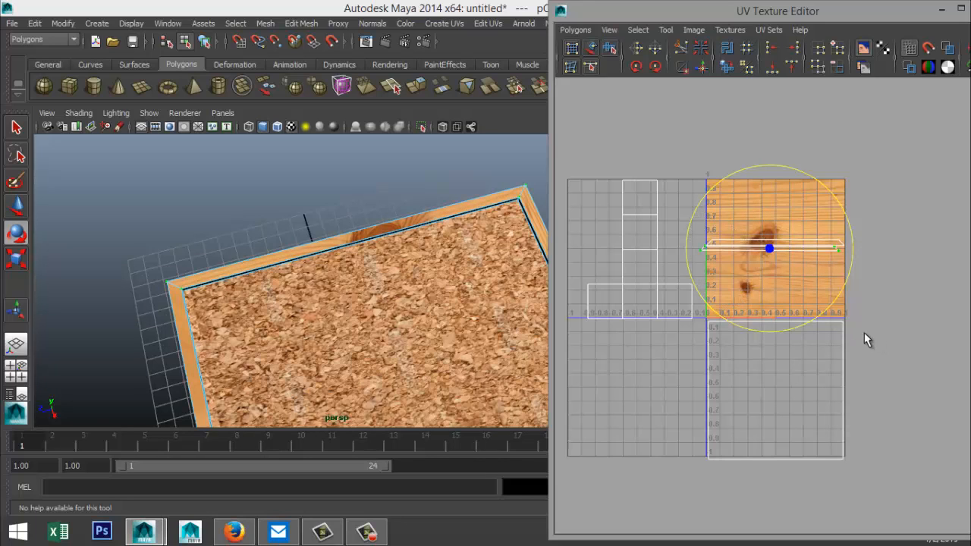
- Move the horizontal UV shell down between the two knots and shift it sideways to fit the texture's width
key("w")
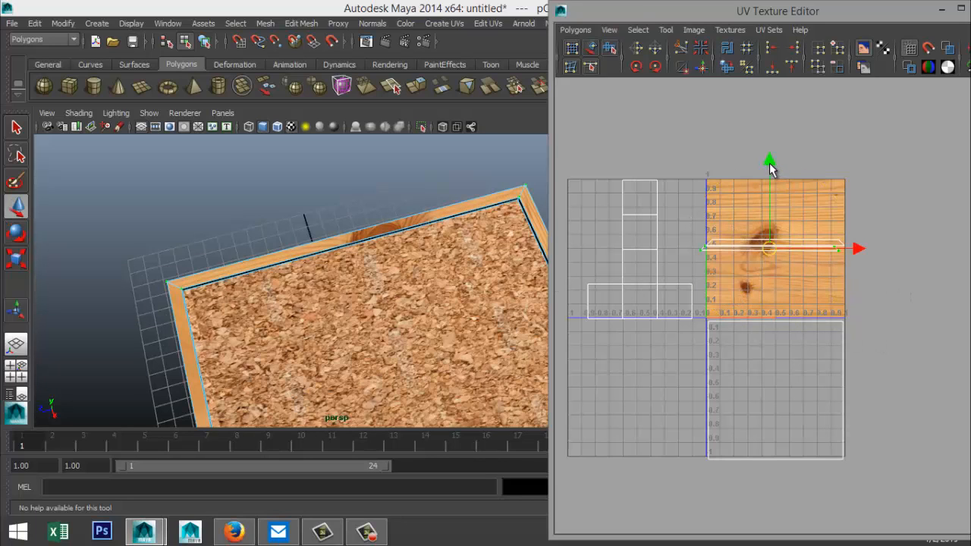
left_click_drag(771, 169, 781, 194)
left_click_drag(859, 278, 865, 280)
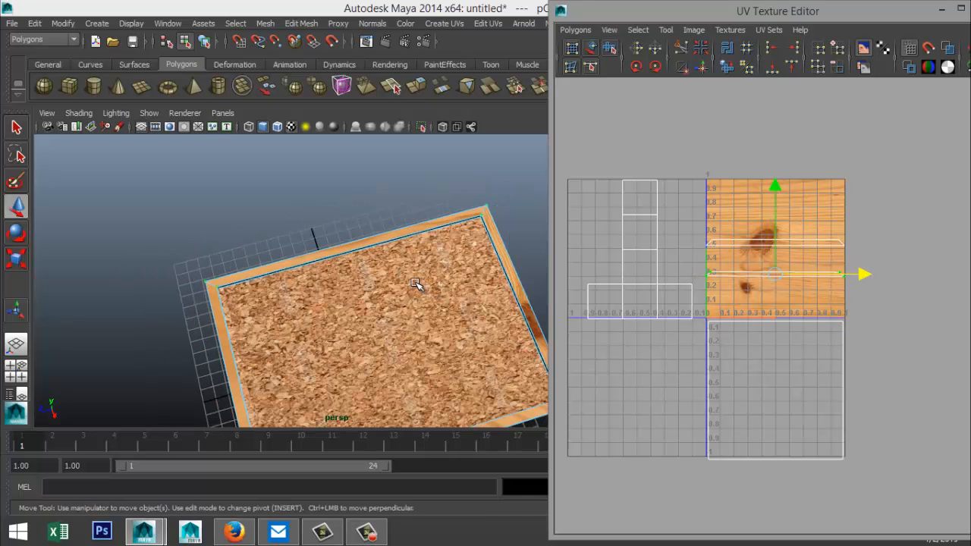
left_click_drag(417, 281, 355, 243, "alt")
scroll(354, 244, "up", 4)
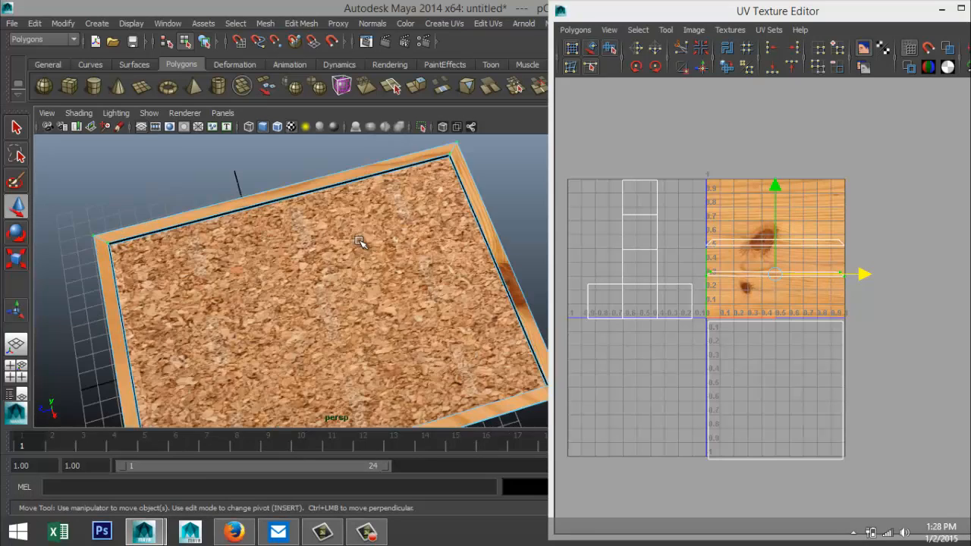
scroll(371, 261, "up", 2)
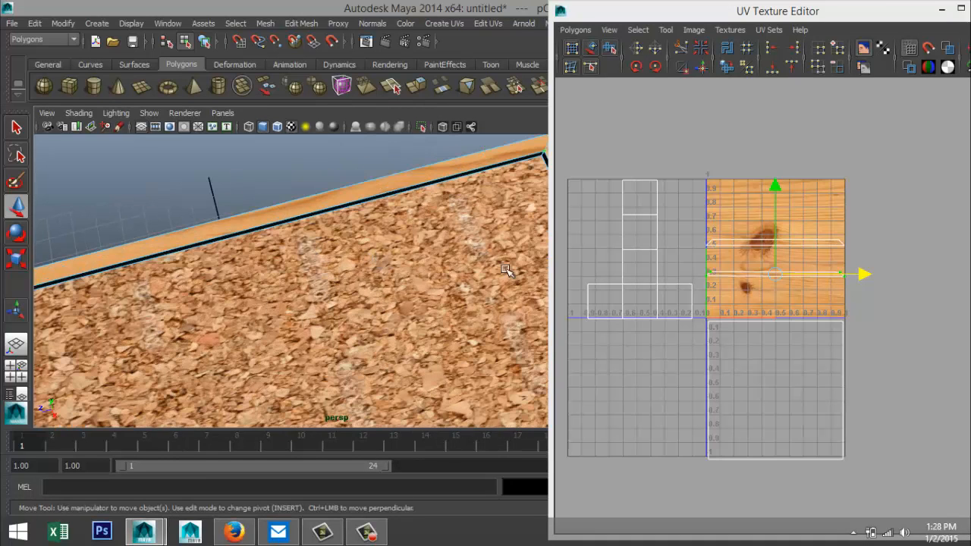
- Try the UV shell across the large knot and finally place it on the plain grain above, at about 0.8 in V
left_click_drag(773, 193, 772, 156)
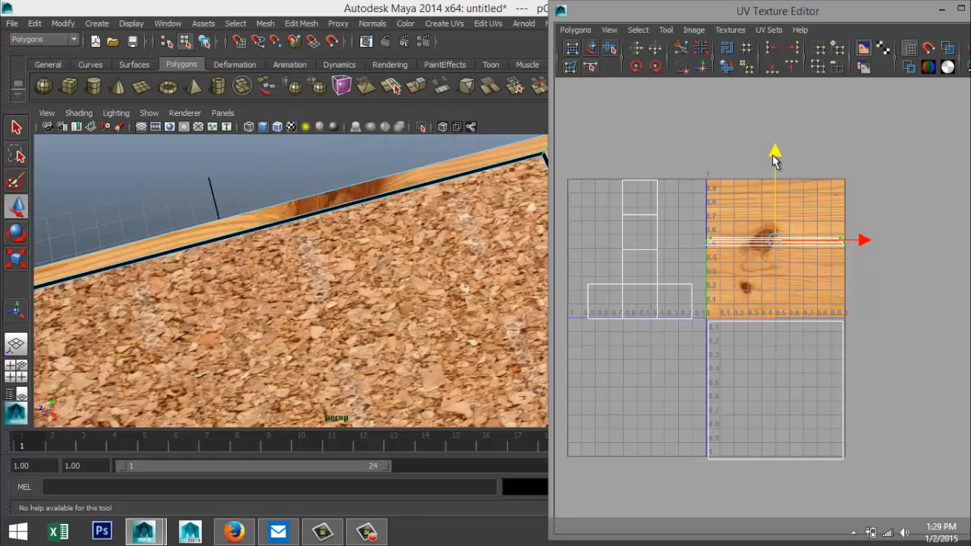
scroll(385, 240, "down", 5)
scroll(387, 243, "up", 2)
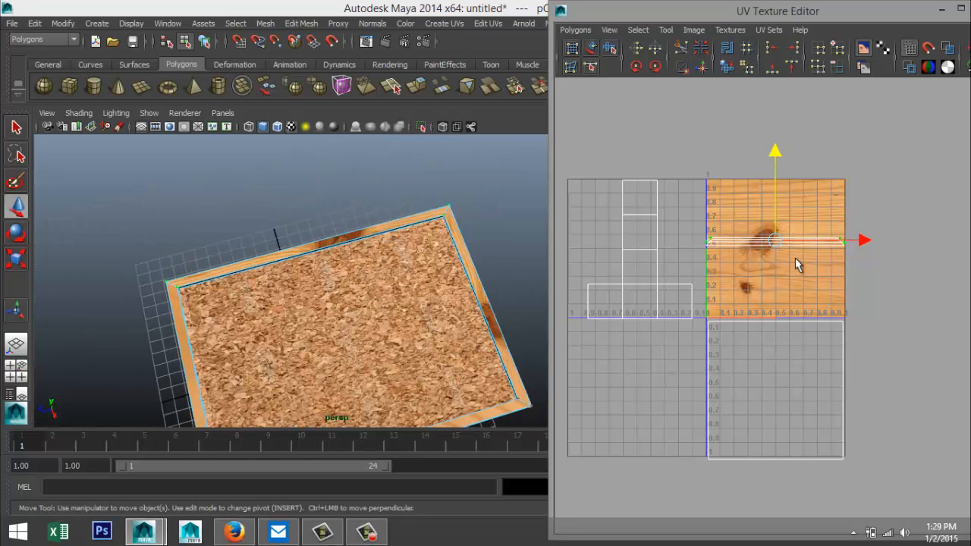
left_click_drag(775, 157, 777, 125)
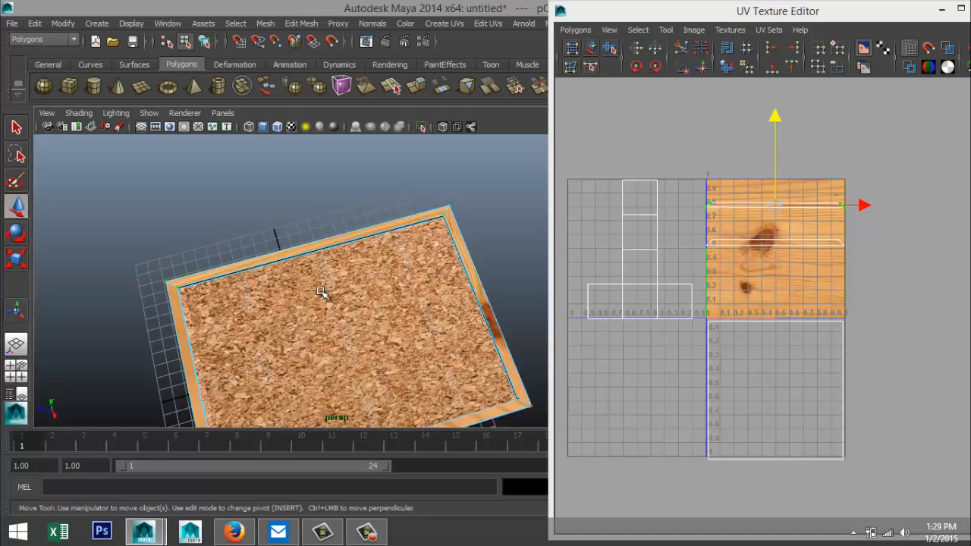
- Examine the board's frame faces, mitred corners and inner edges from several angles to check how the pine grain runs
scroll(387, 274, "up", 5)
scroll(382, 262, "up", 2)
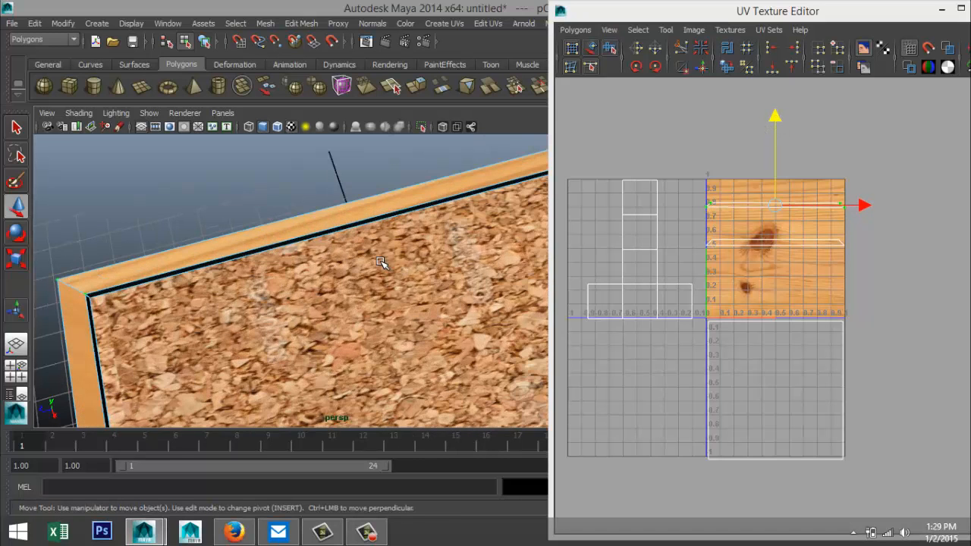
scroll(382, 261, "down", 3)
scroll(337, 250, "down", 5)
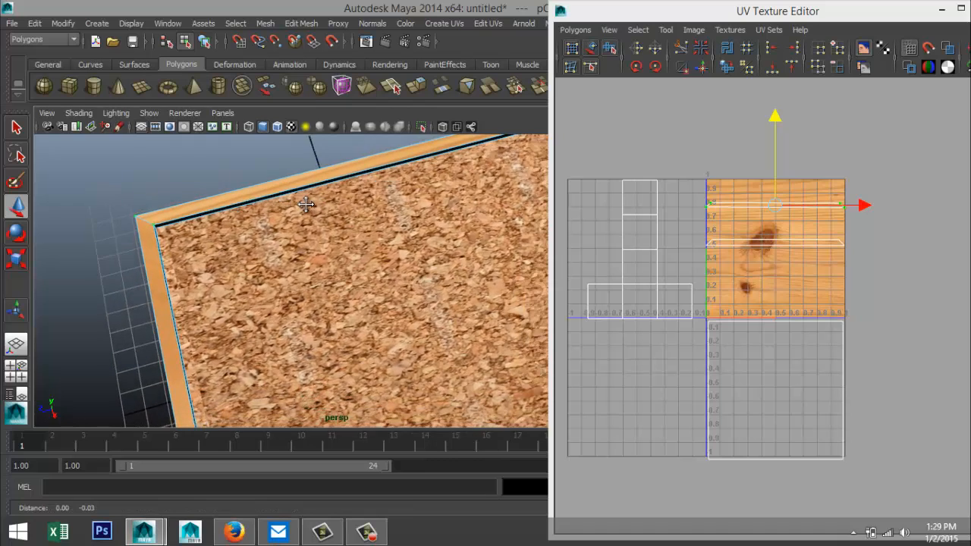
middle_click_drag(312, 282, 285, 258, "alt")
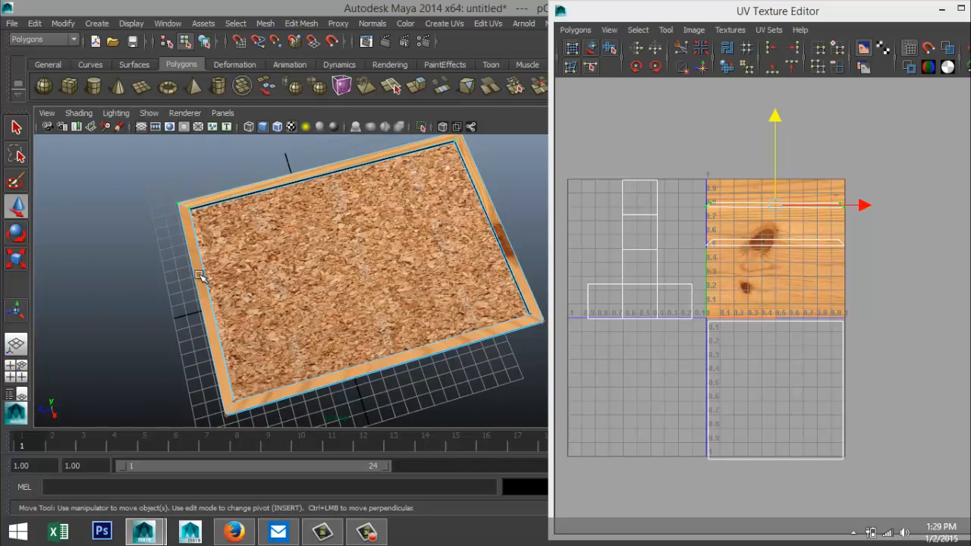
middle_click_drag(307, 370, 308, 398, "alt")
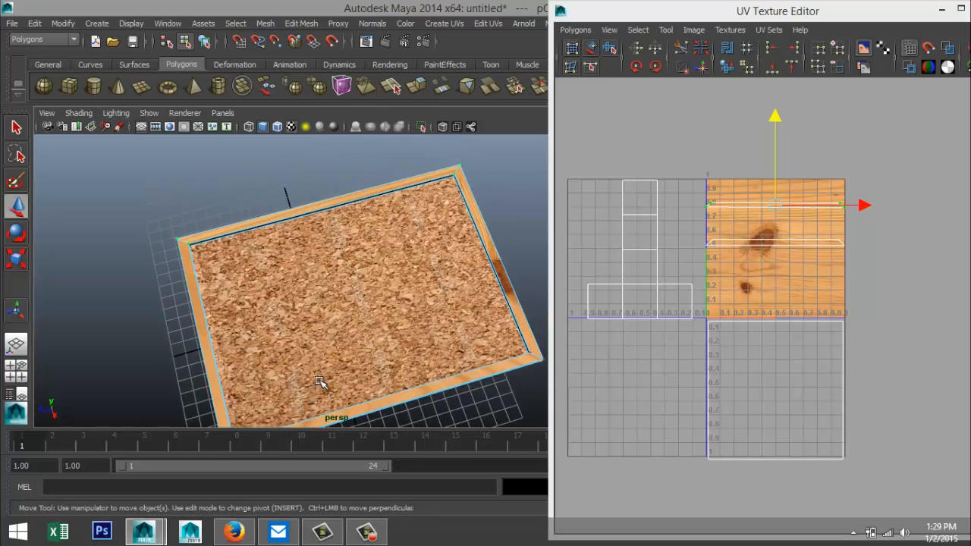
left_click_drag(323, 384, 305, 268, "alt")
scroll(318, 334, "up", 3)
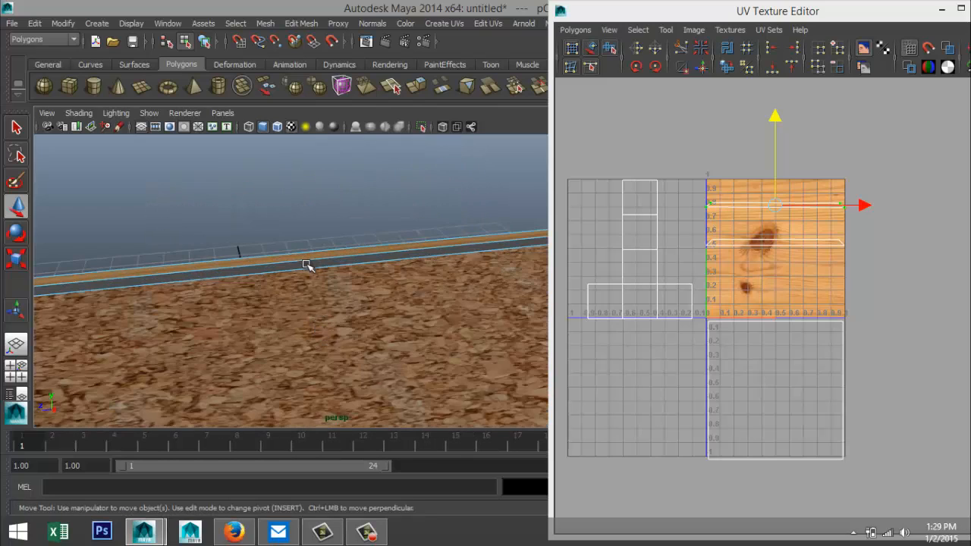
left_click_drag(214, 314, 324, 263, "alt")
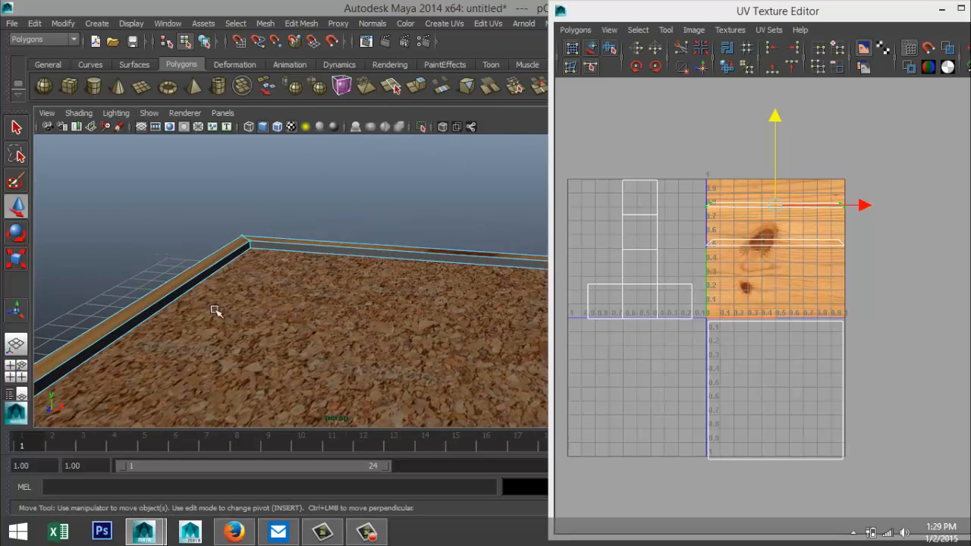
left_click_drag(215, 311, 284, 366, "alt")
scroll(273, 369, "down", 5)
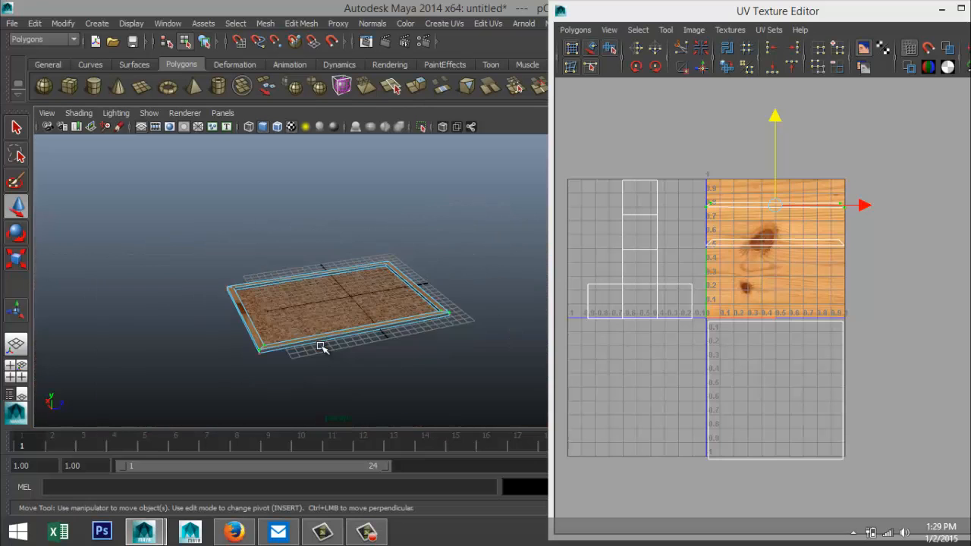
left_click_drag(371, 359, 381, 386, "alt")
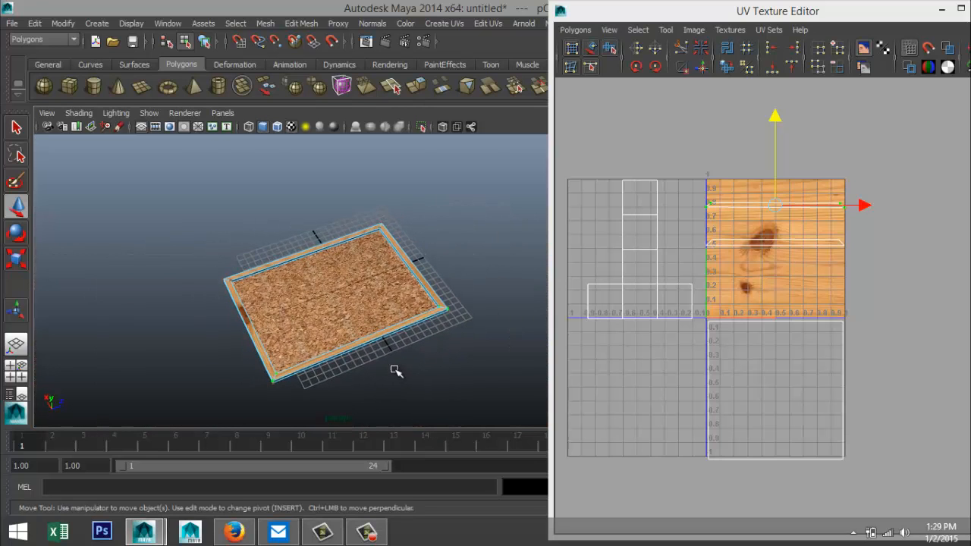
scroll(395, 371, "up", 3)
middle_click_drag(395, 370, 379, 353, "alt")
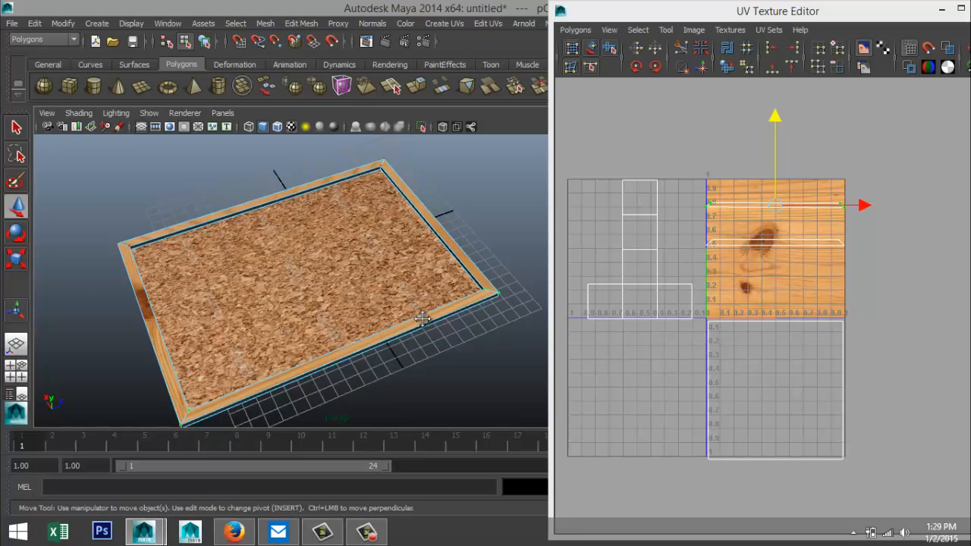
middle_click_drag(422, 319, 459, 336, "alt")
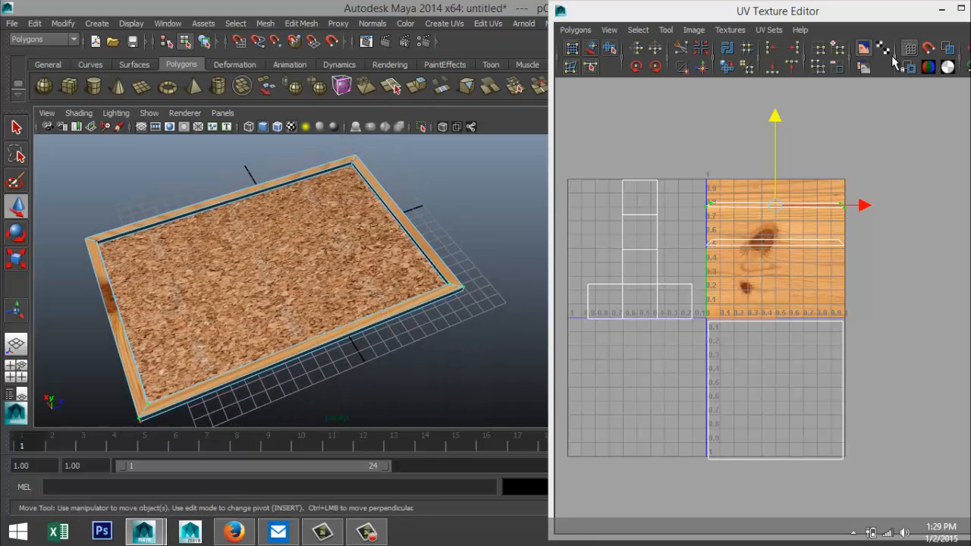
- Put the UV Texture Editor away and switch the board from UV editing back to object mode
left_click(941, 10)
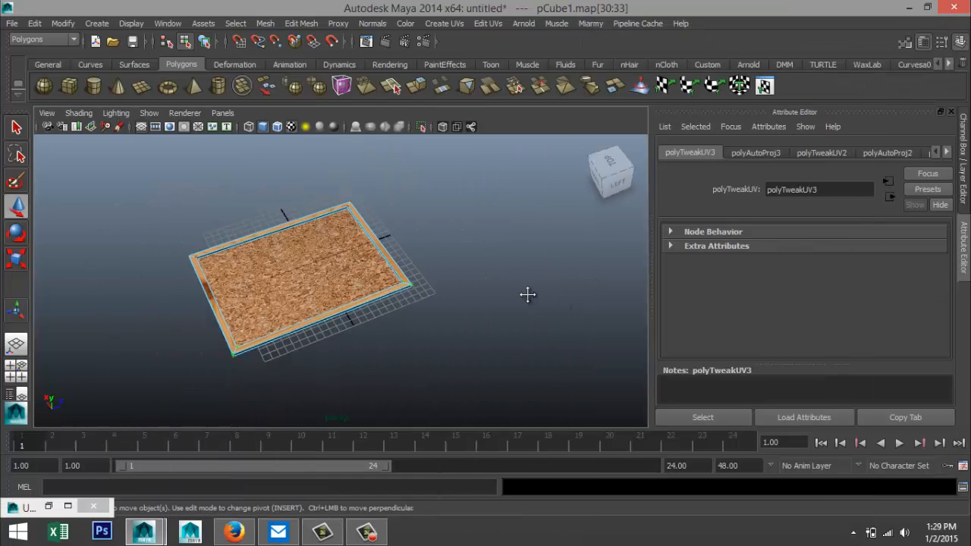
middle_click_drag(527, 294, 433, 298, "alt")
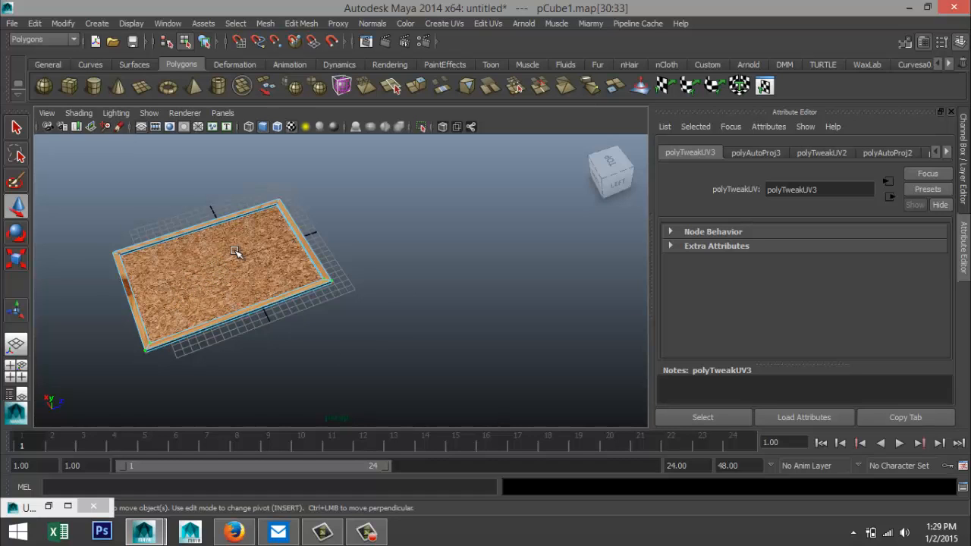
right_click_drag(235, 253, 309, 189)
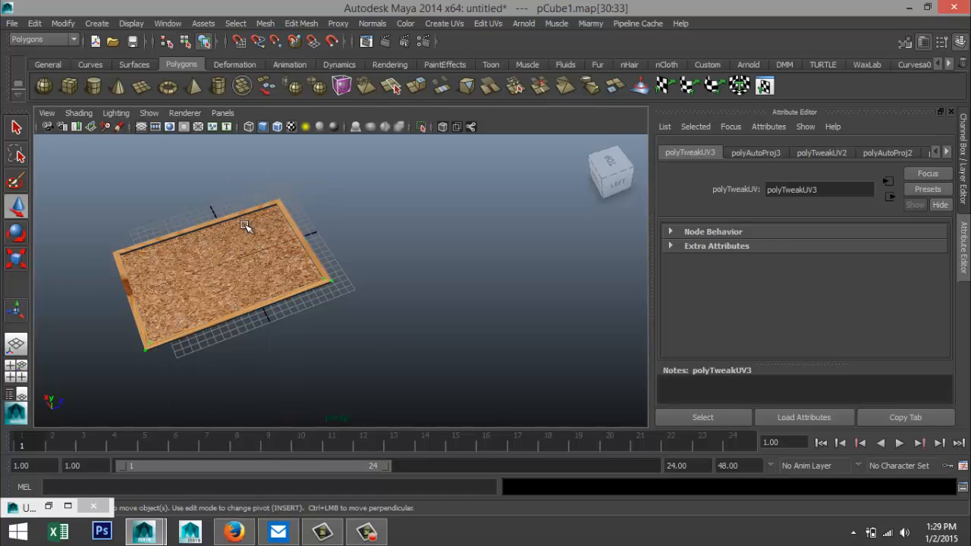
- Stand the board upright by rotating it and setting its Z rotation to exactly 90
key("e")
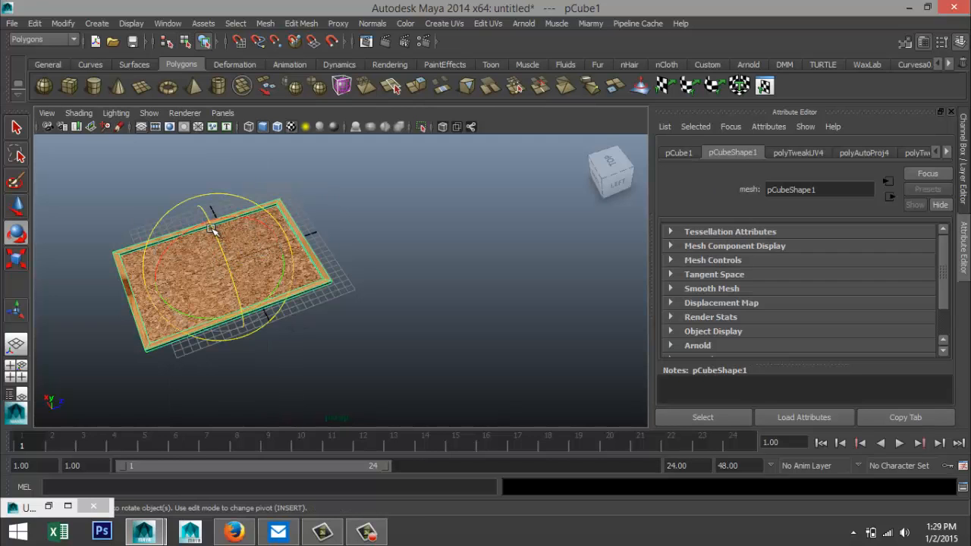
left_click_drag(212, 230, 262, 297)
left_click(678, 154)
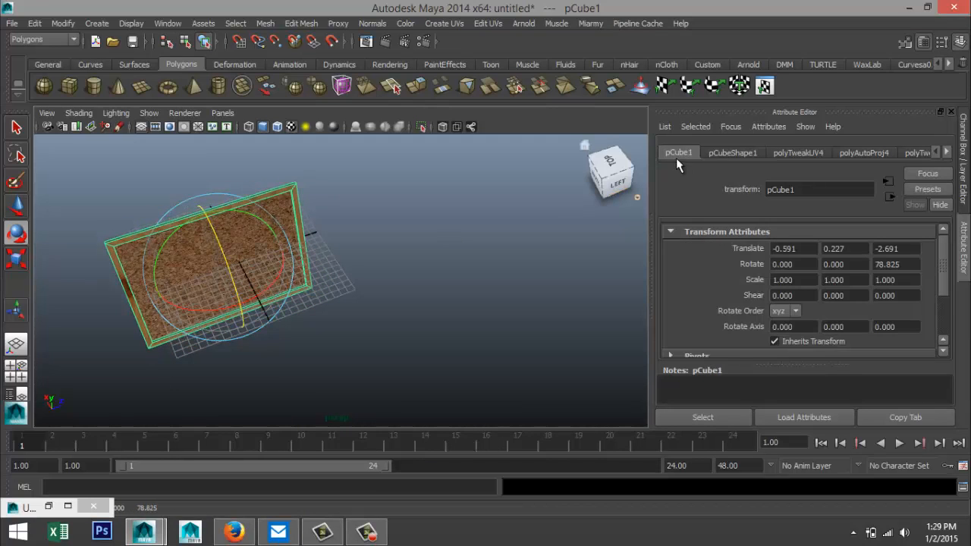
left_click(909, 264)
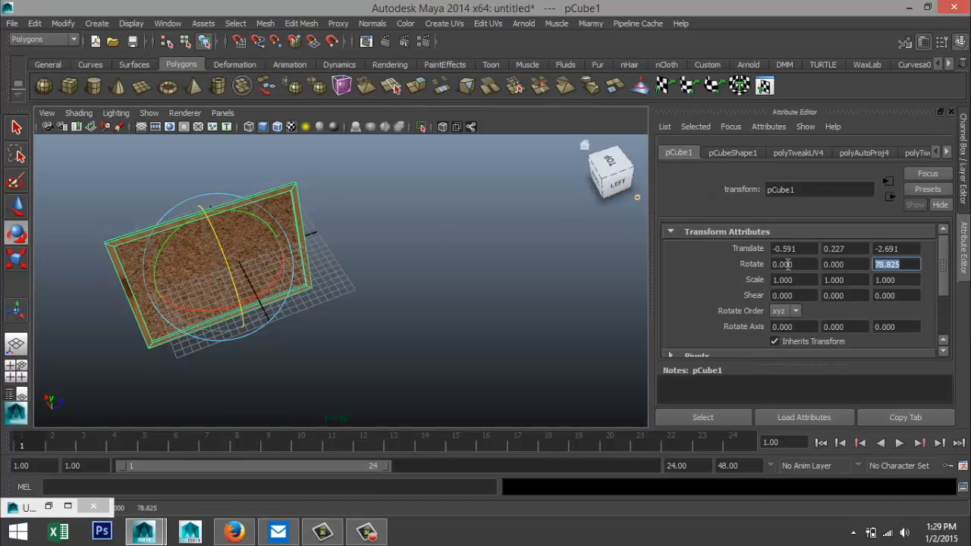
key("Return")
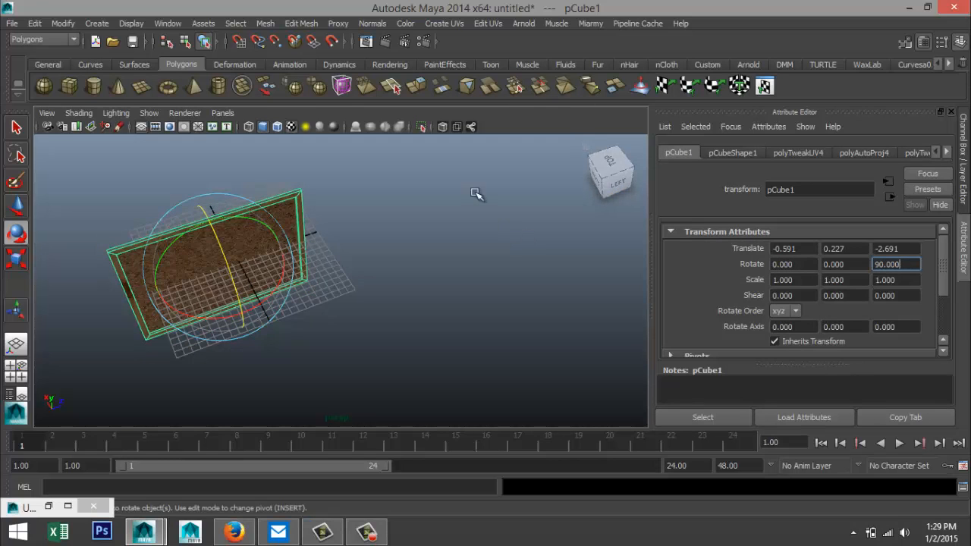
- Draw a polygon plane about 18.9 wide and 27.1 high on the ground beside the board, and show its polyPlane creation attributes
left_click_drag(325, 318, 356, 286, "alt")
middle_click_drag(356, 286, 343, 267, "alt")
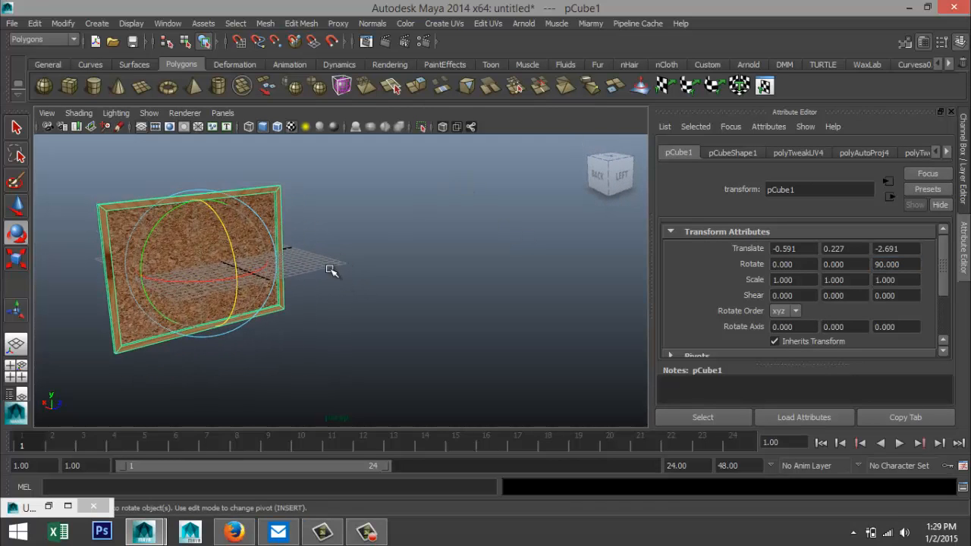
left_click_drag(407, 273, 383, 282, "alt")
left_click(141, 88)
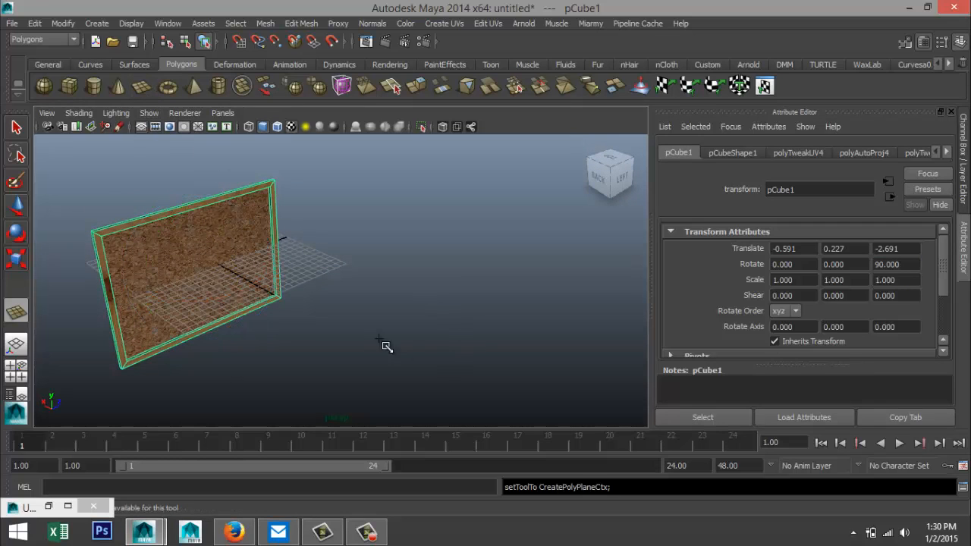
left_click_drag(342, 331, 624, 305)
key("e")
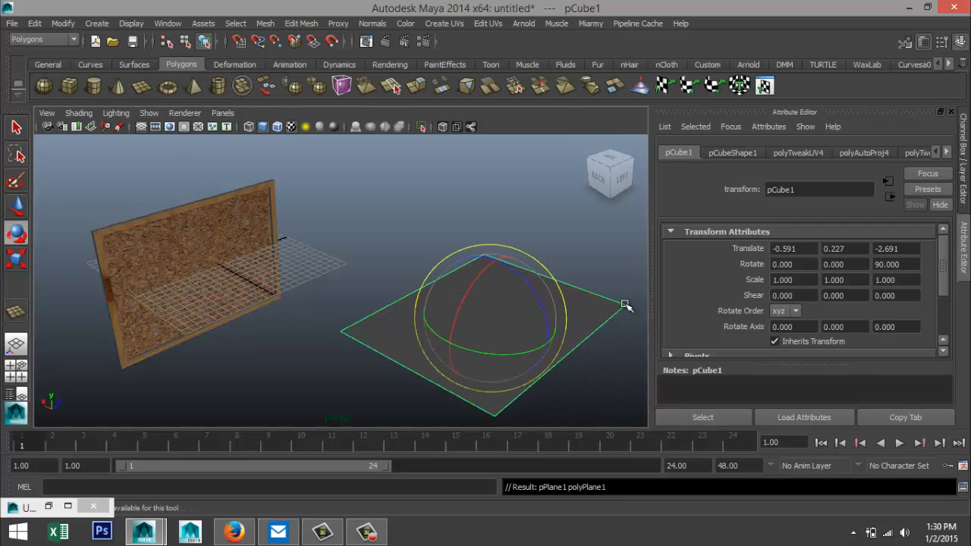
left_click(793, 153)
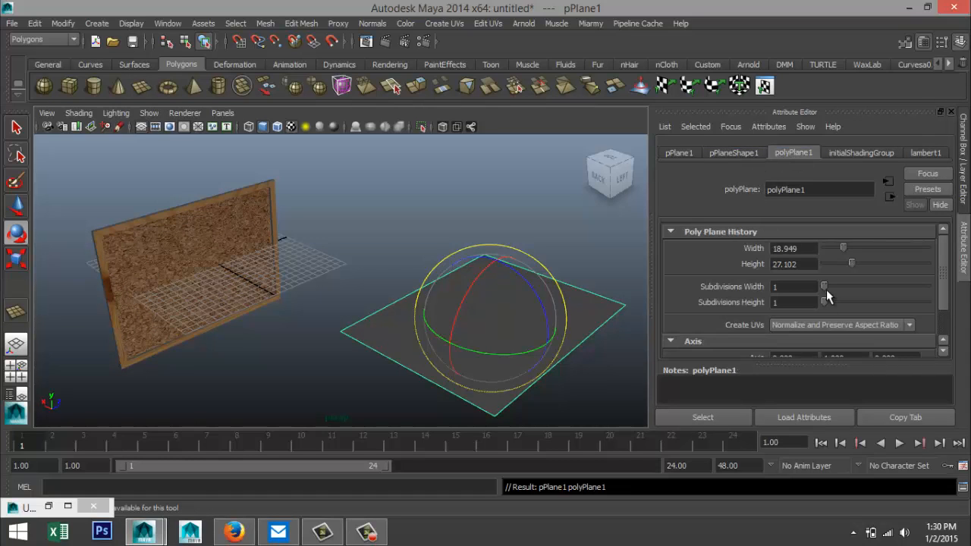
- Set the new plane's subdivisions to 8 in width and 8 in height
left_click_drag(828, 286, 842, 291)
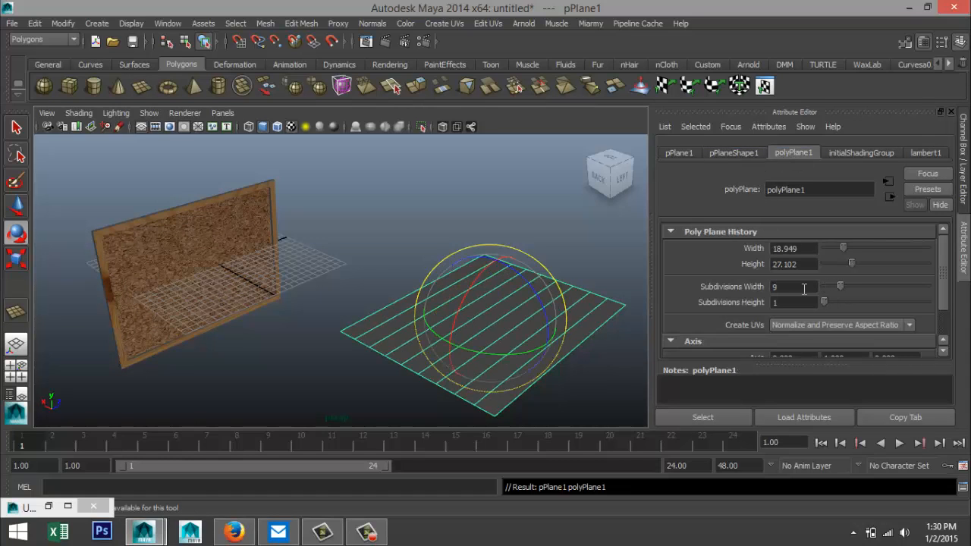
left_click(804, 289)
left_click(789, 304)
left_click(801, 290)
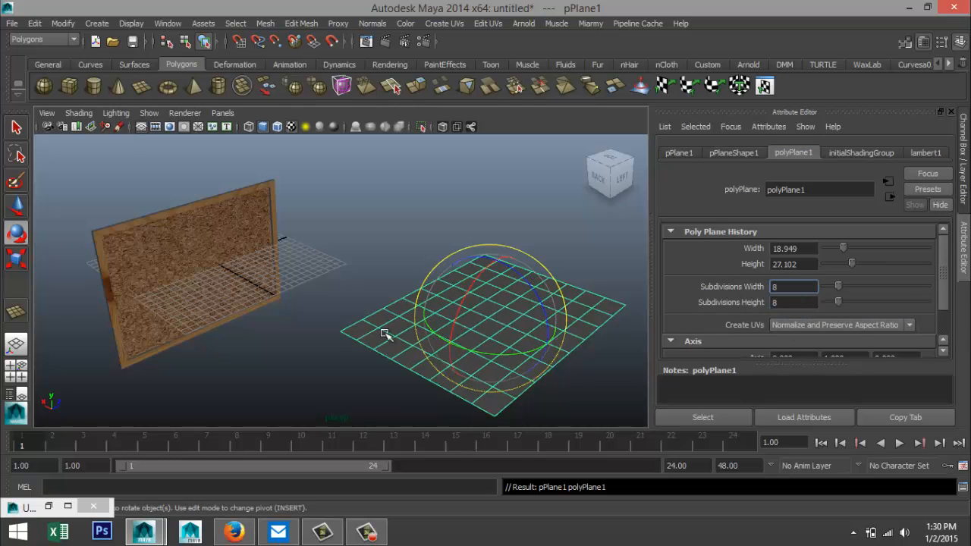
middle_click_drag(301, 320, 305, 232, "alt")
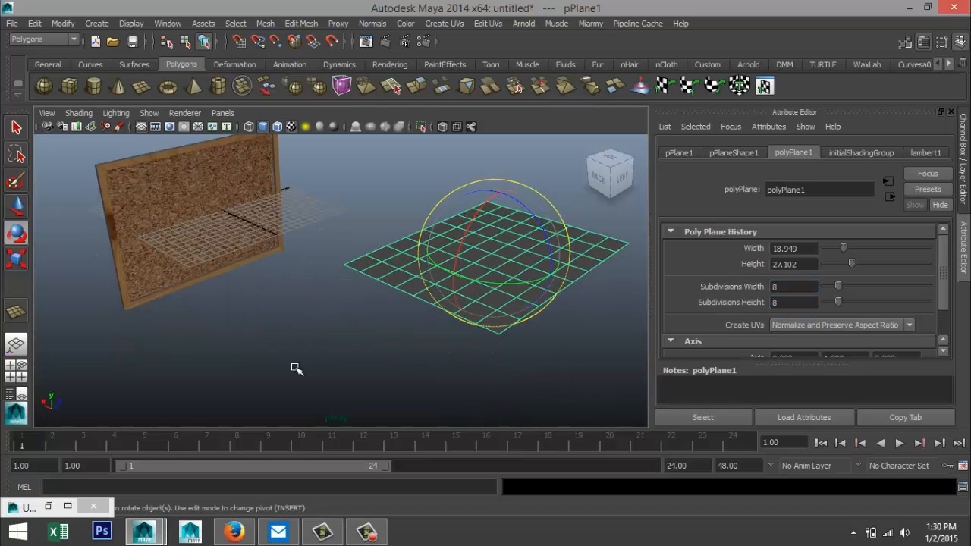
- Switch to Firefox, return to the wood texture image search and search Google Images for "blueprint" instead
left_click(237, 537)
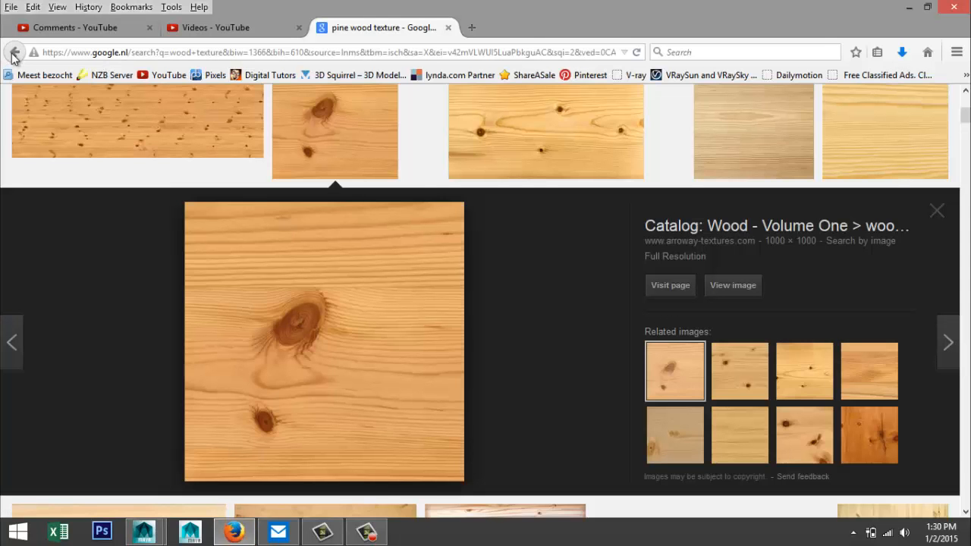
left_click(14, 51)
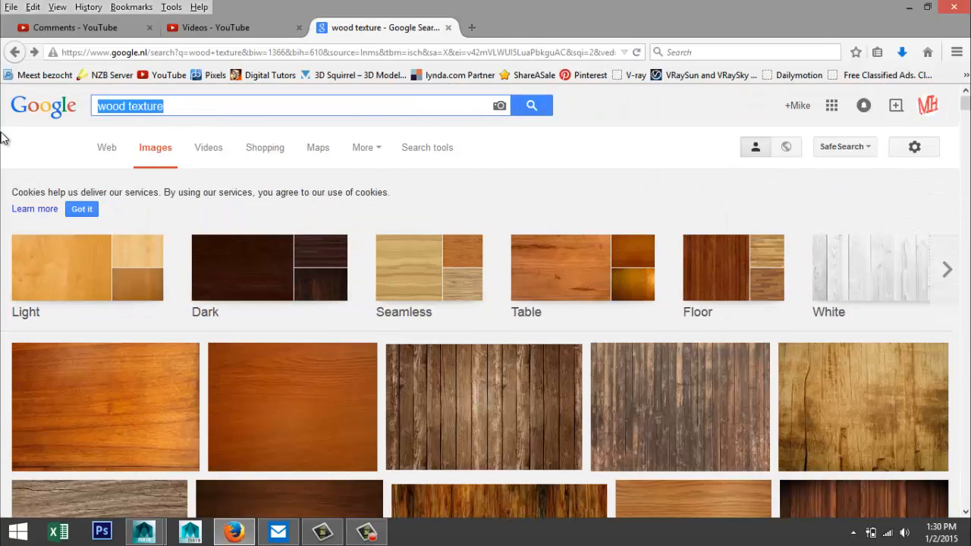
type("blueprint")
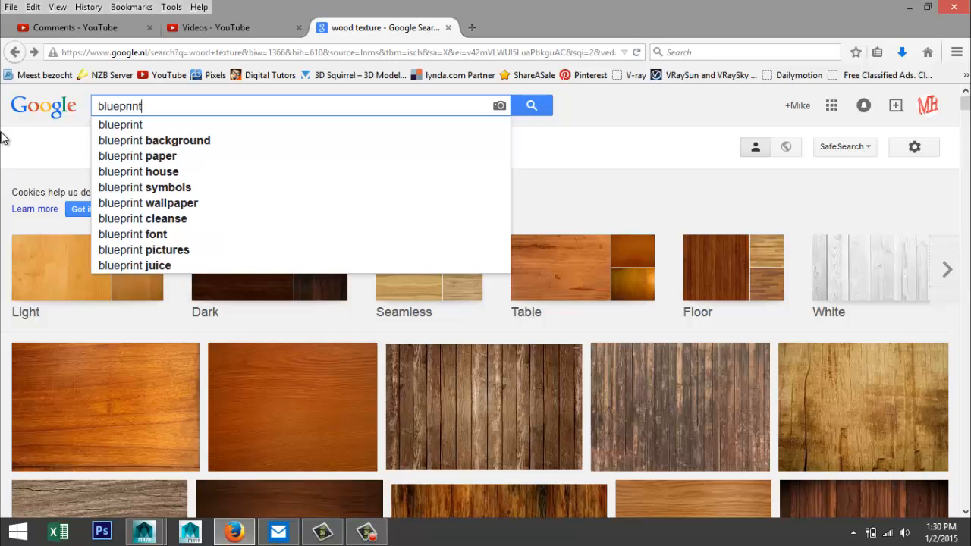
key("Return")
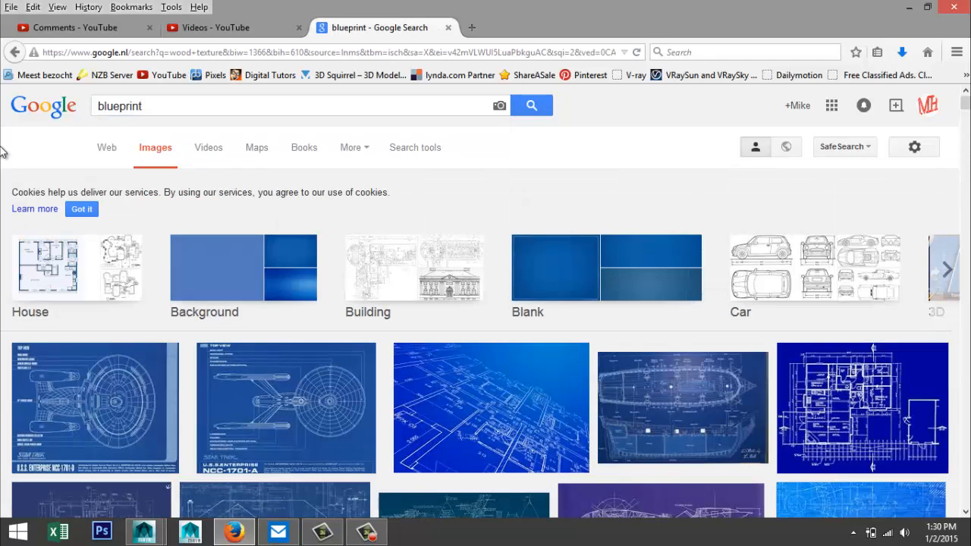
scroll(228, 289, "down", 5)
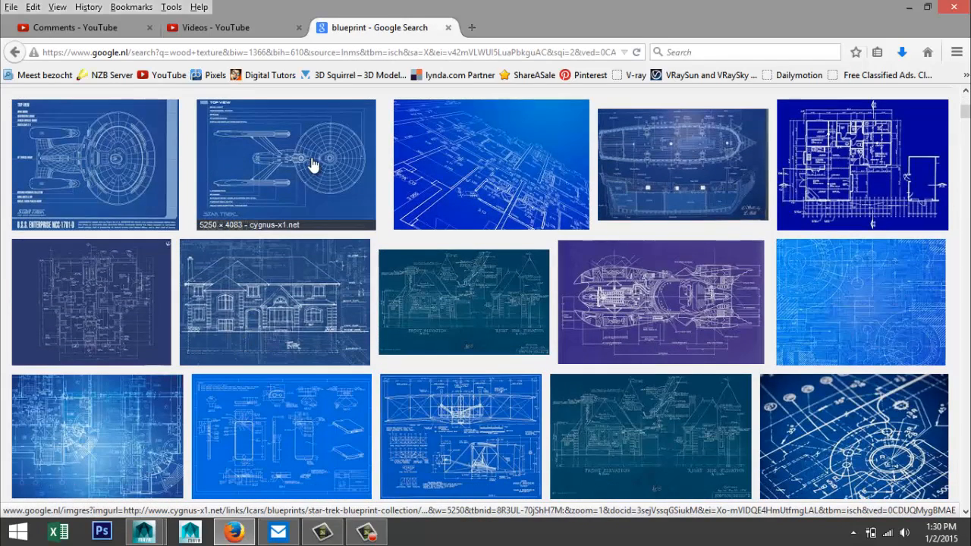
- Open the top-view Star Trek U.S.S. Enterprise NCC-1701-A result and save its image to the Desktop as blueprint
left_click(303, 164)
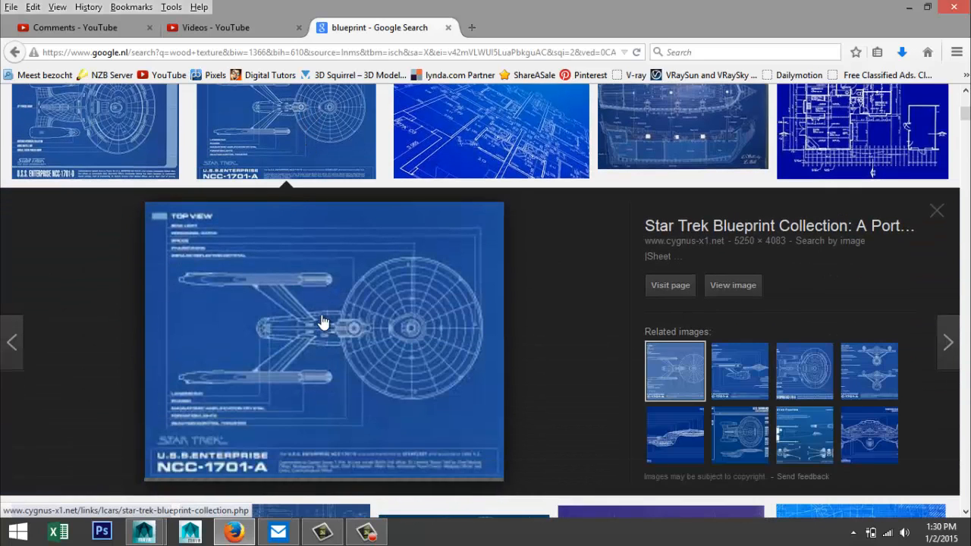
right_click(337, 322)
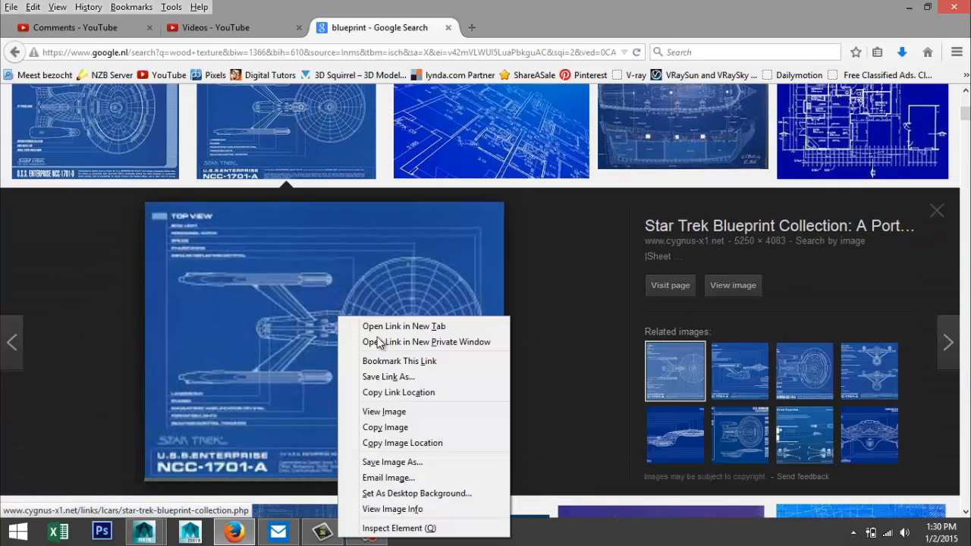
left_click(425, 462)
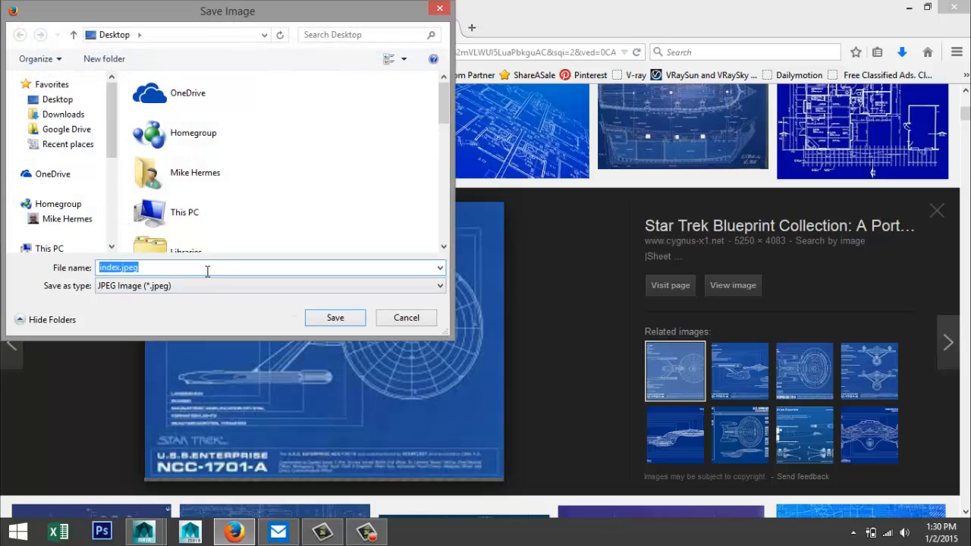
type("blueprint")
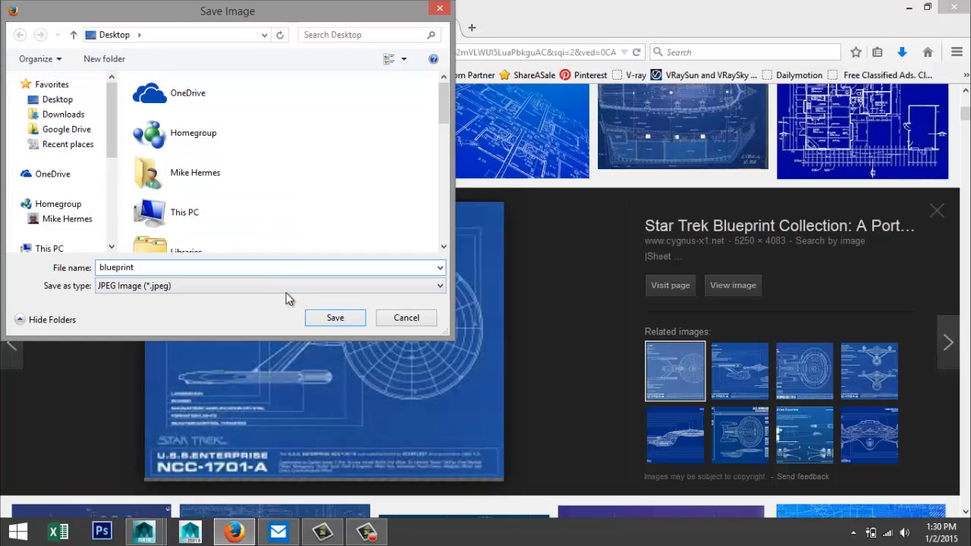
left_click(334, 317)
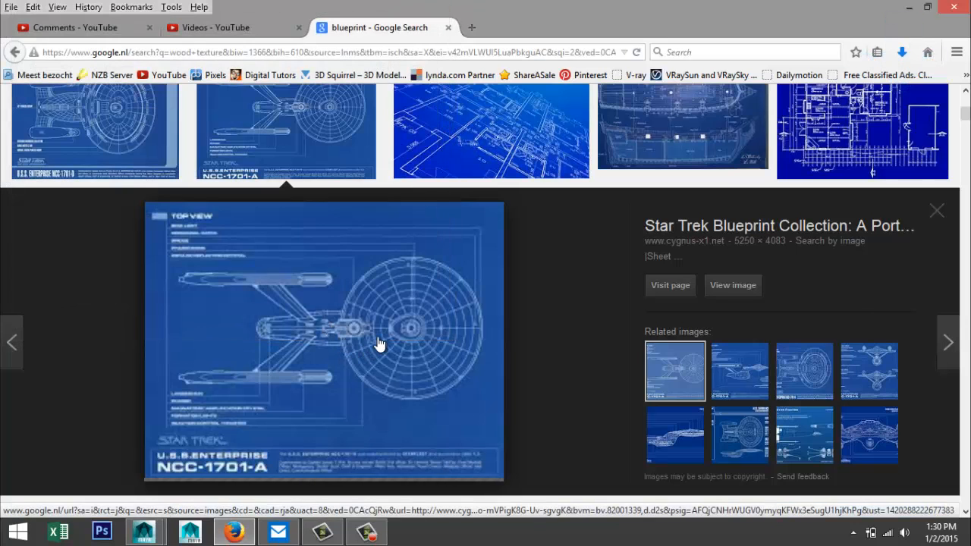
- Switch back to Maya and assign a new Lambert material to the subdivided plane
key("alt+Tab")
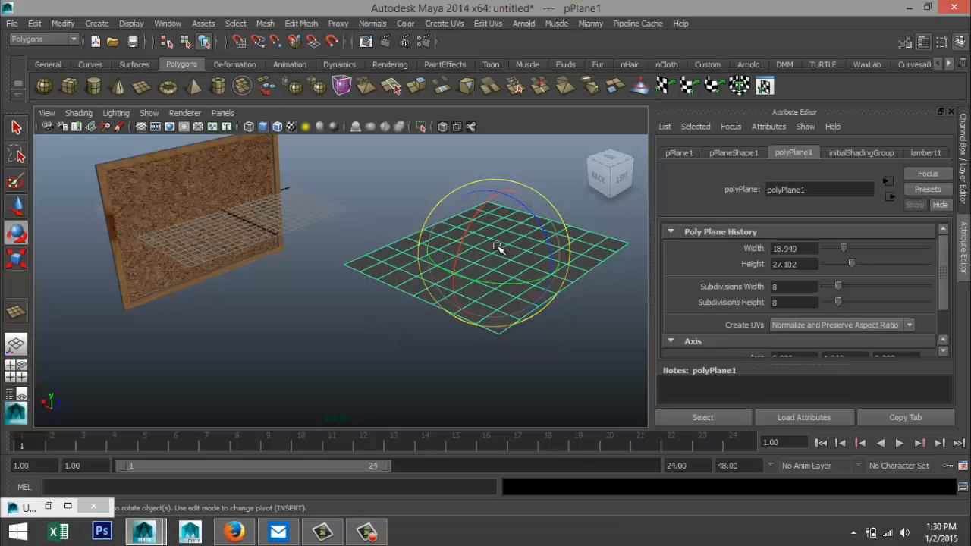
middle_click_drag(531, 339, 450, 361, "alt")
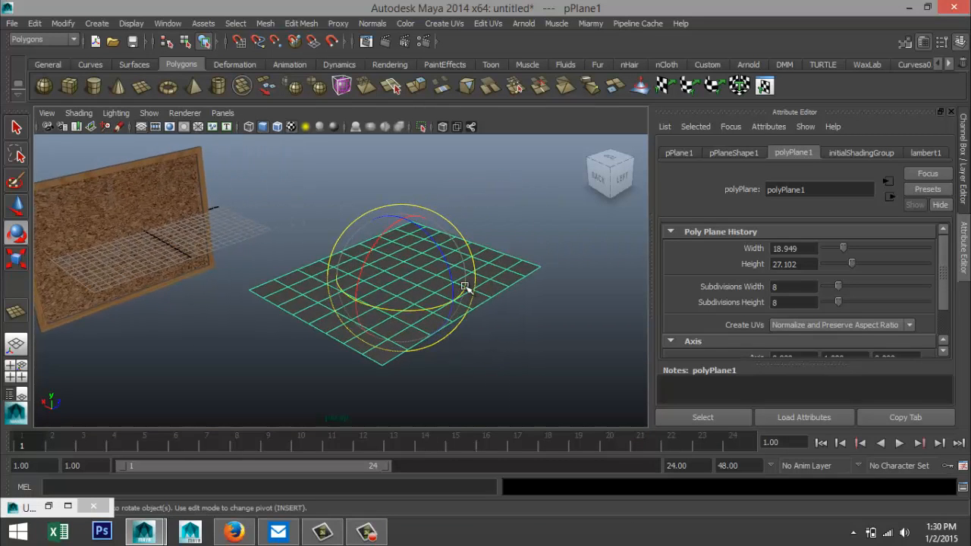
right_click_drag(508, 206, 518, 481)
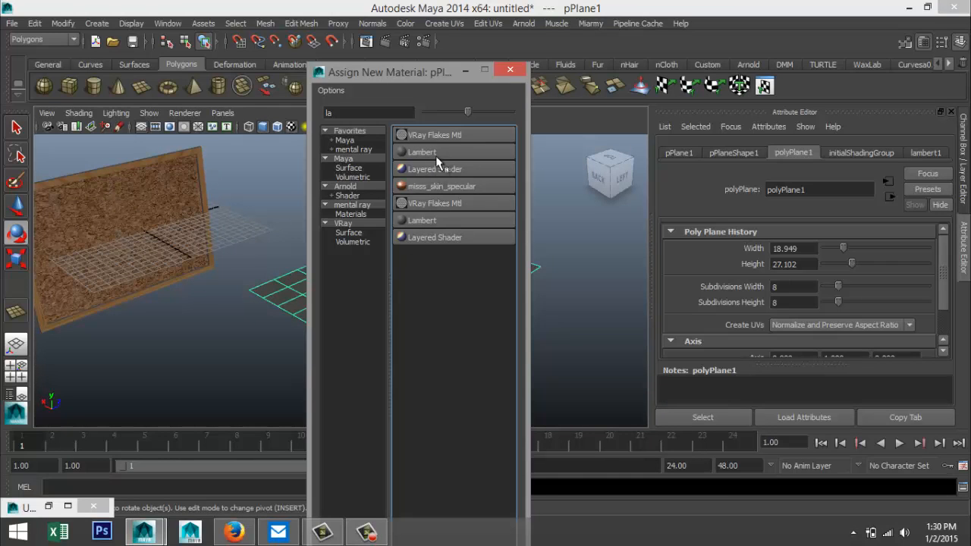
left_click(436, 152)
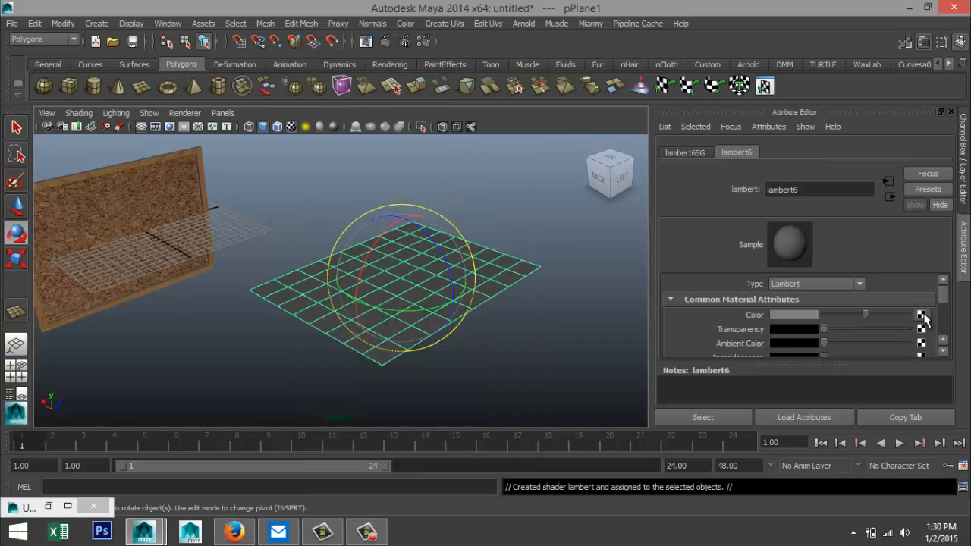
- Connect a File texture to the Lambert's color and load blueprint.jpeg from the Desktop into it
left_click(921, 315)
left_click(295, 229)
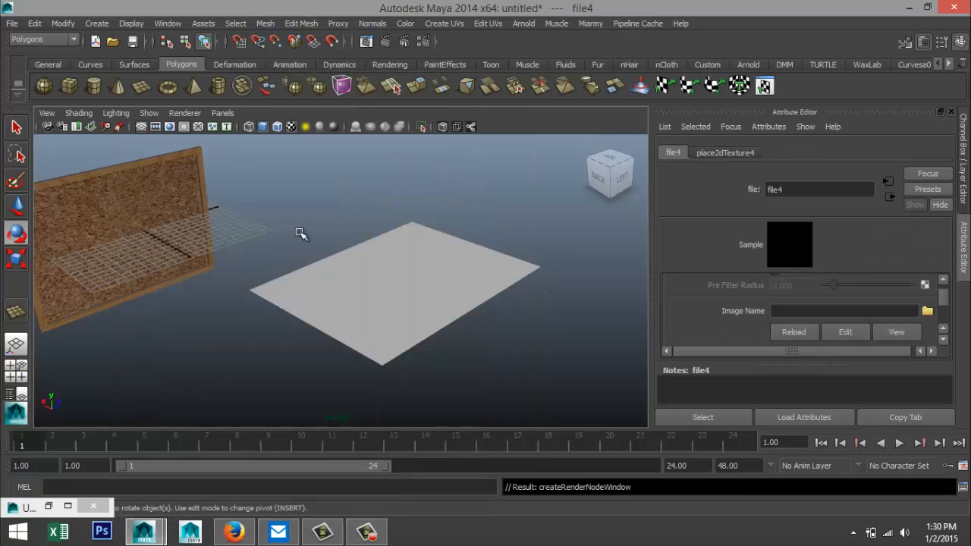
left_click(927, 312)
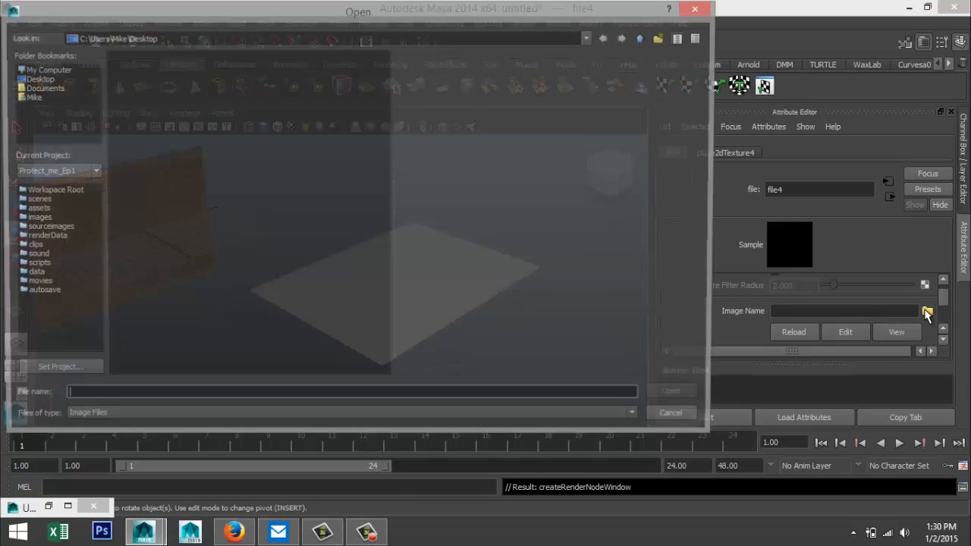
left_click(136, 195)
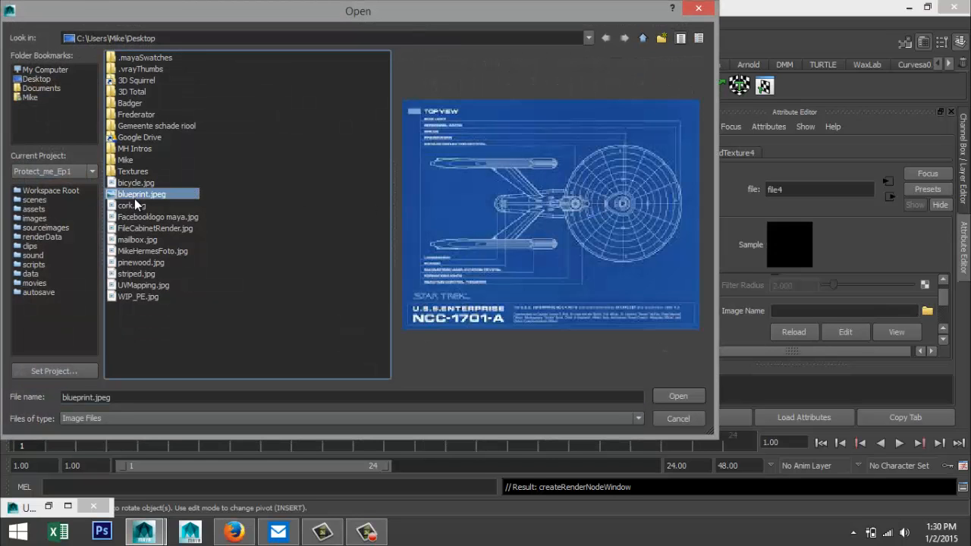
left_click(673, 395)
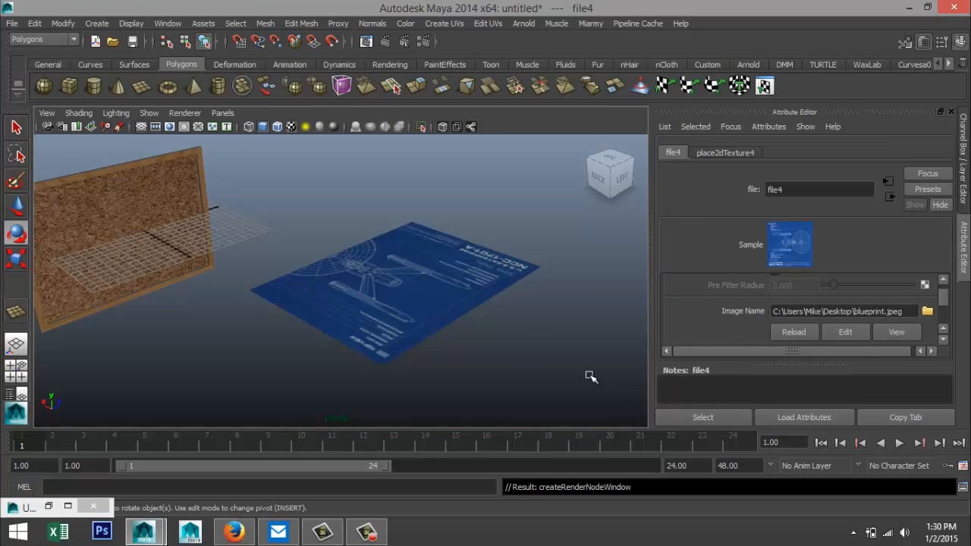
- Apply Automatic Mapping to the UVs of the blueprint plane
left_click_drag(523, 314, 520, 336, "alt")
middle_click_drag(514, 334, 496, 323, "alt")
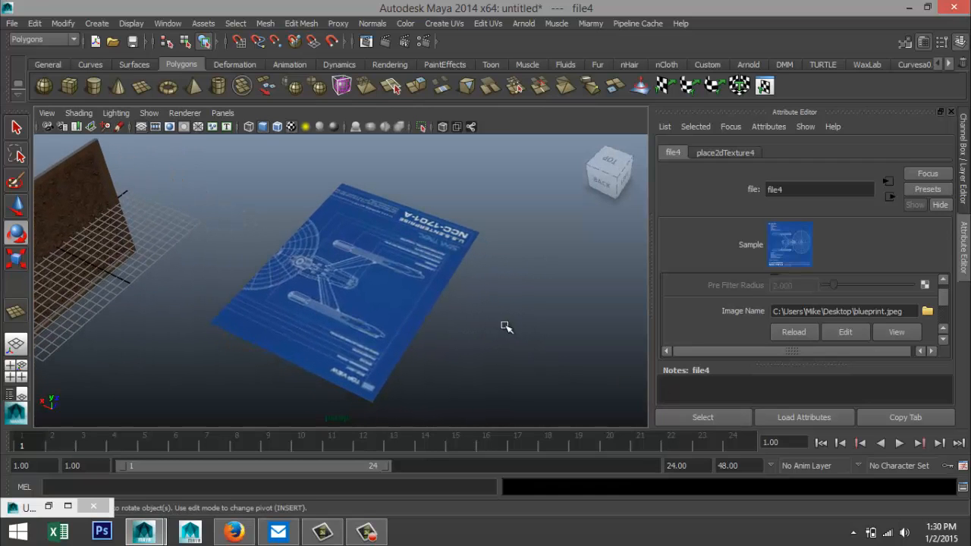
left_click_drag(505, 327, 493, 346, "alt")
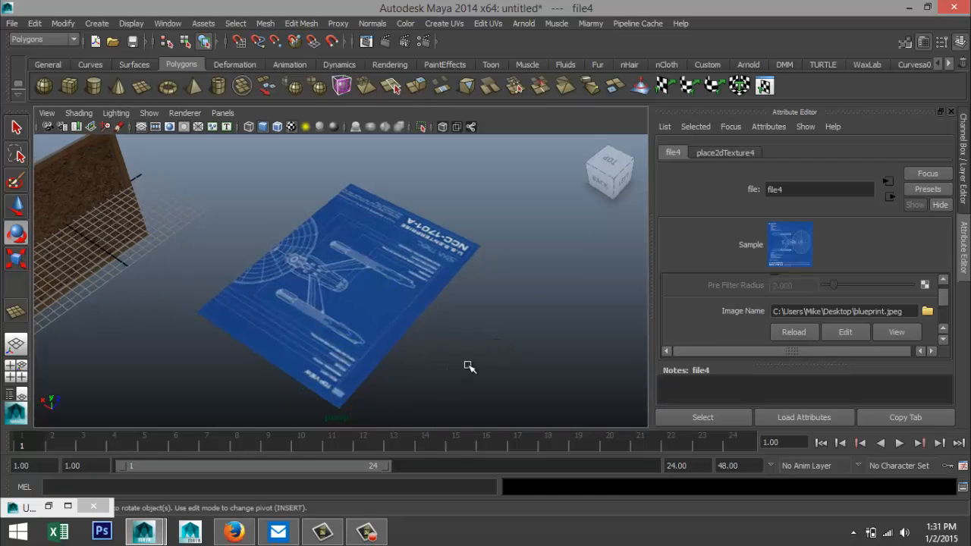
left_click(360, 269)
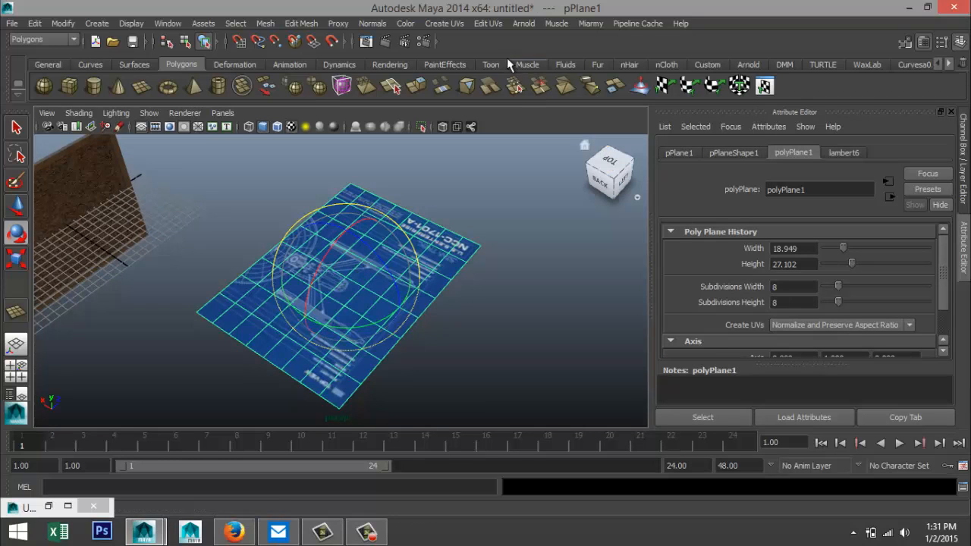
left_click(442, 23)
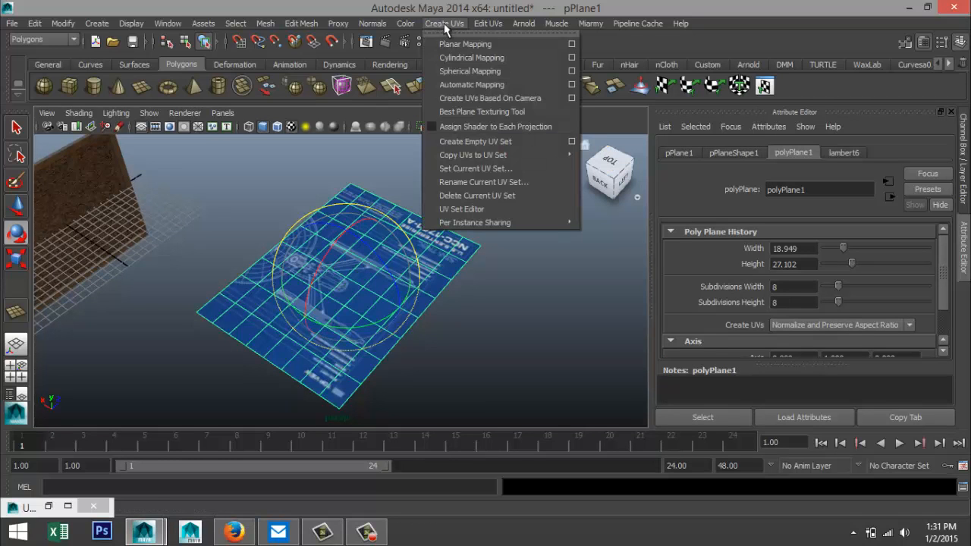
left_click(483, 85)
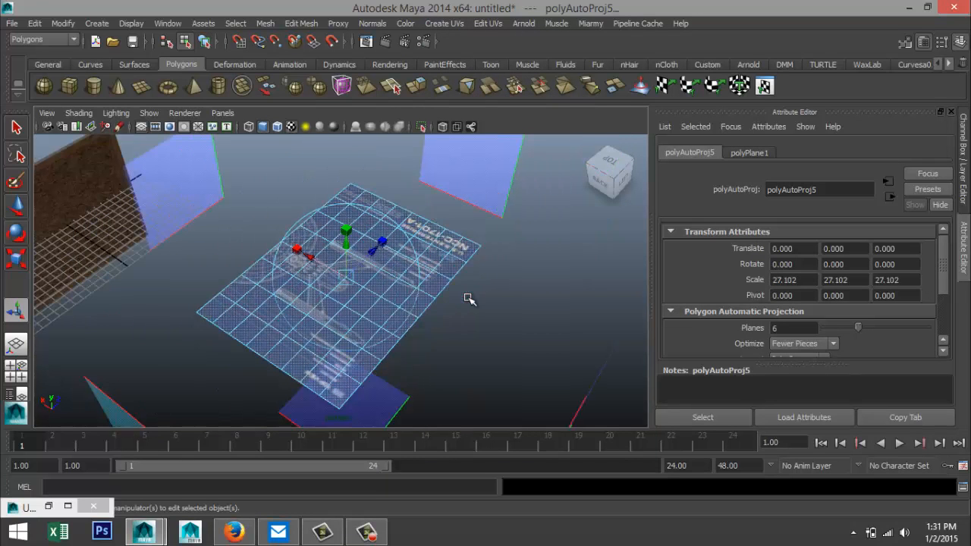
- Try Planar Mapping on the blueprint plane and replace it with Automatic Mapping
left_click(446, 24)
left_click(473, 40)
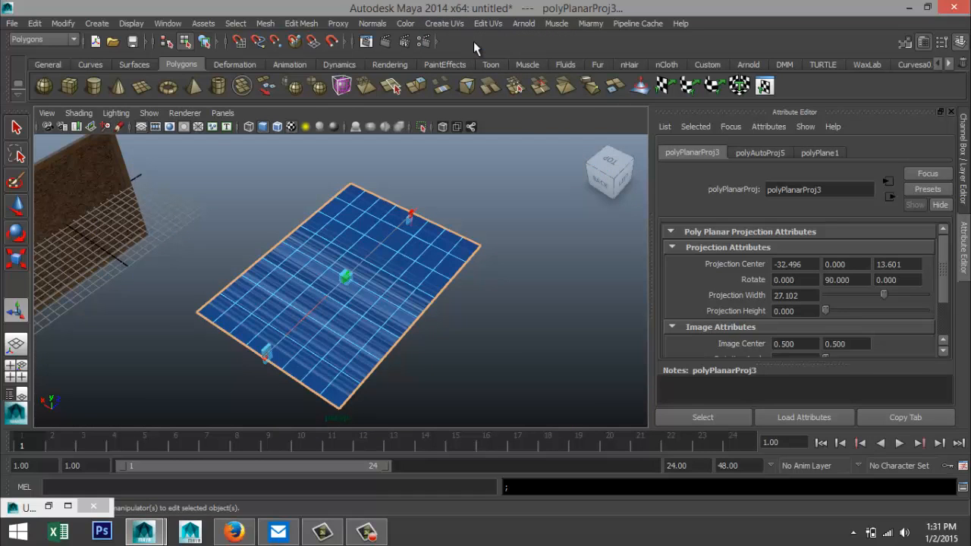
left_click(451, 23)
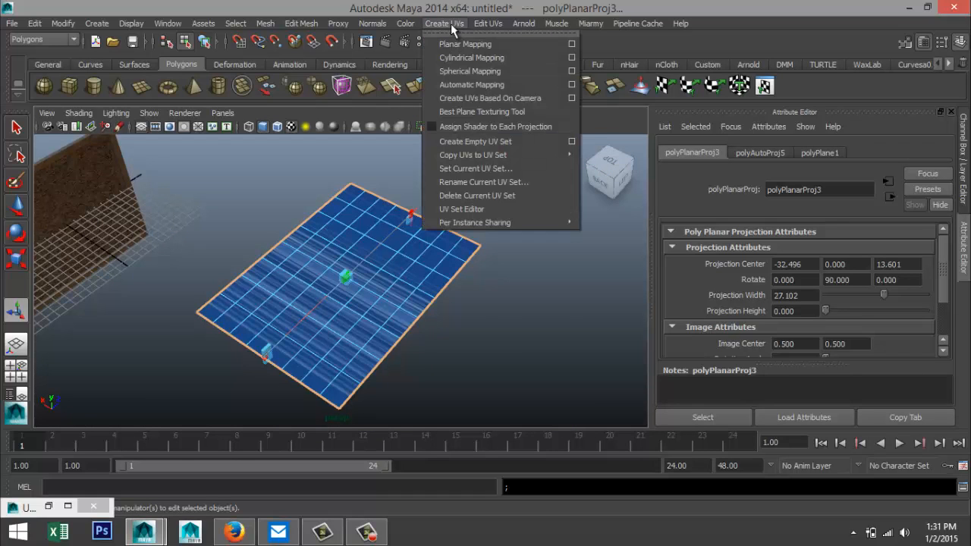
left_click(479, 85)
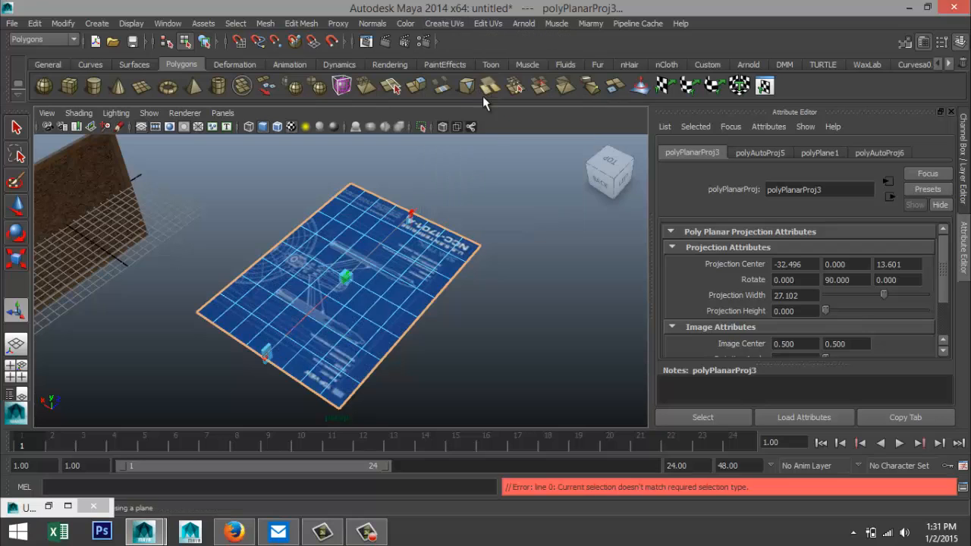
- Open the UV Texture Editor and select all of the blueprint plane's UVs
left_click(490, 23)
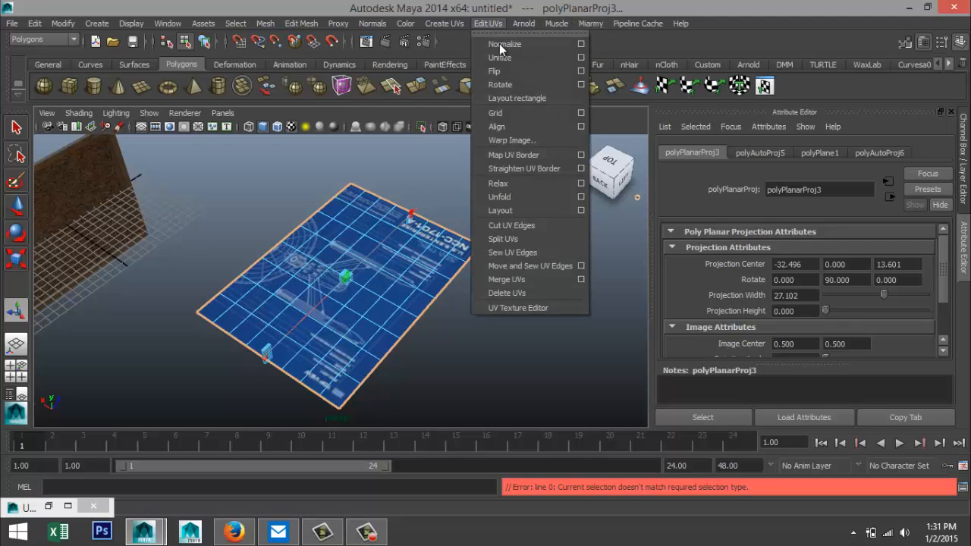
left_click(555, 308)
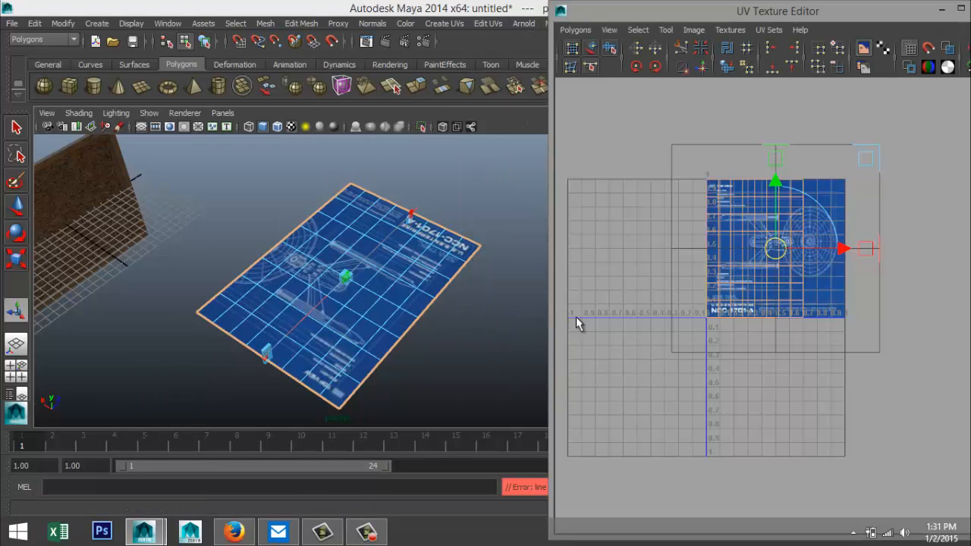
right_click_drag(732, 223, 786, 231)
left_click_drag(625, 116, 944, 416)
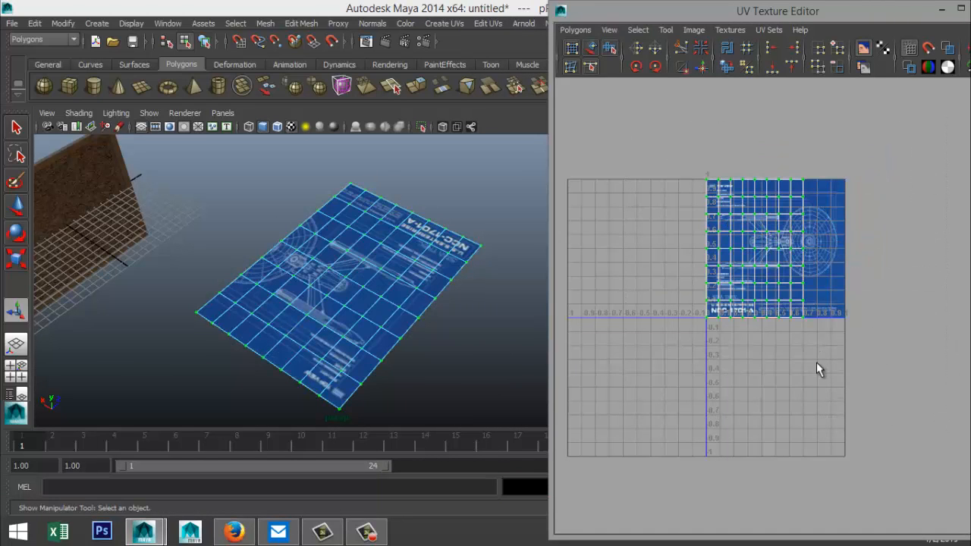
- Rotate the plane's selected UVs about 90 degrees clockwise so the grid lies lengthwise across the blueprint image
middle_click_drag(816, 362, 748, 388, "alt")
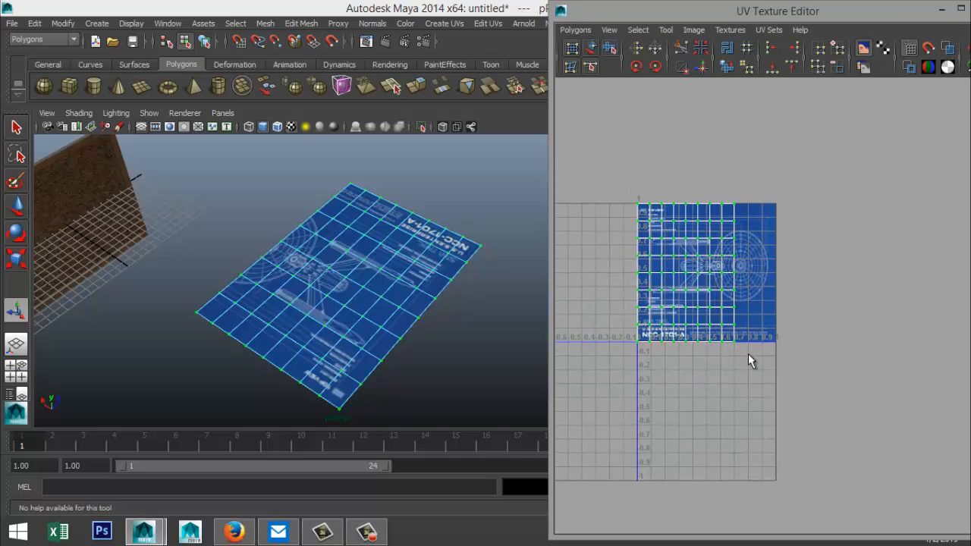
key("e")
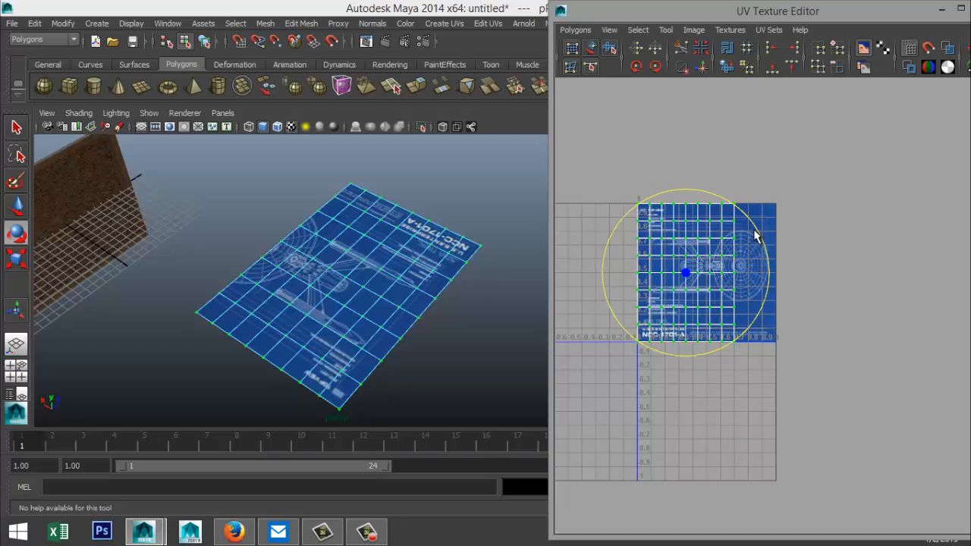
left_click_drag(754, 224, 744, 361)
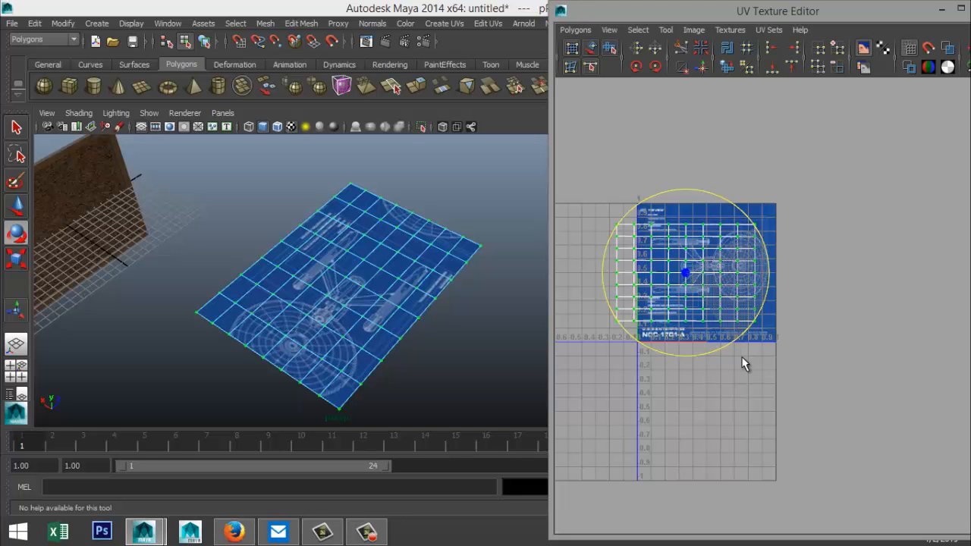
- Shift the plane's UVs sideways onto the blueprint image and stretch them vertically until they fill the full 0 to 1 square
key("w")
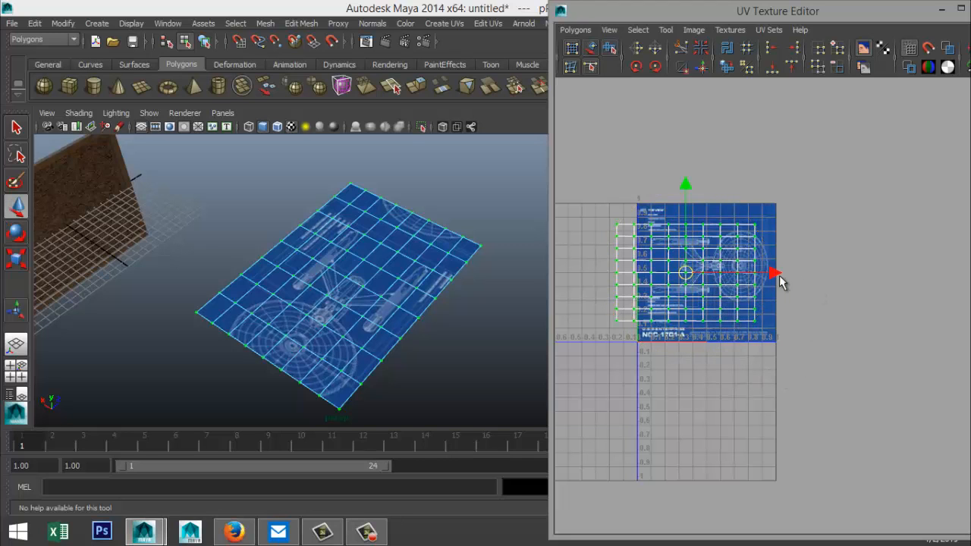
left_click_drag(773, 270, 794, 272)
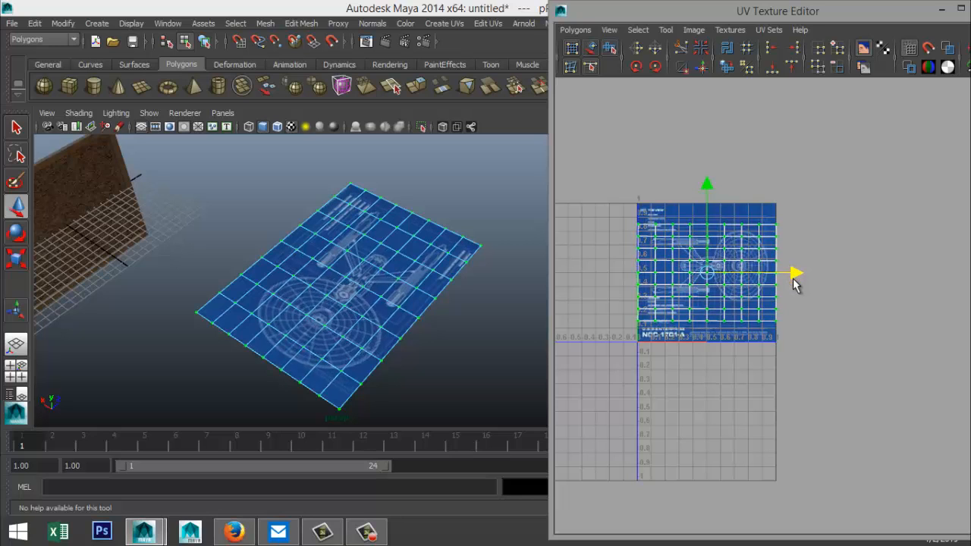
key("r")
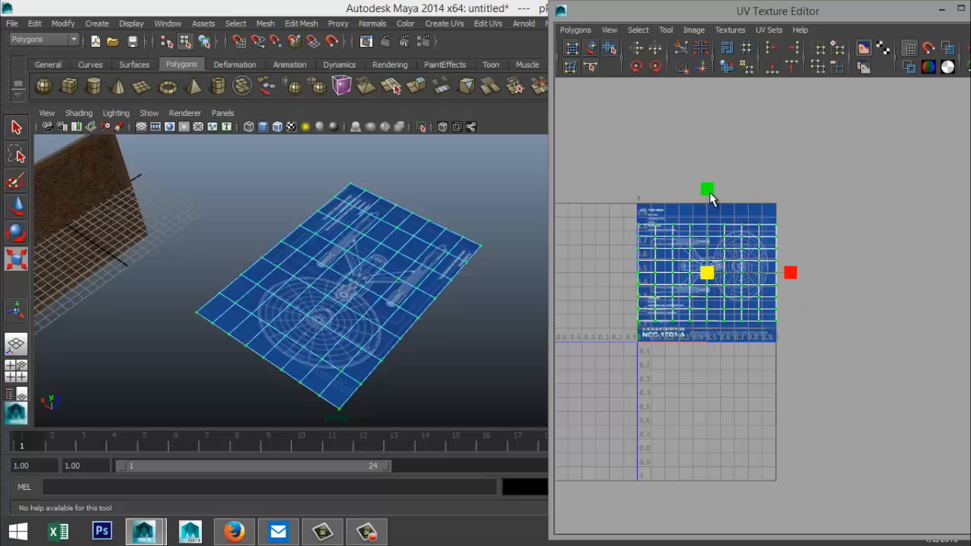
left_click_drag(709, 192, 711, 157)
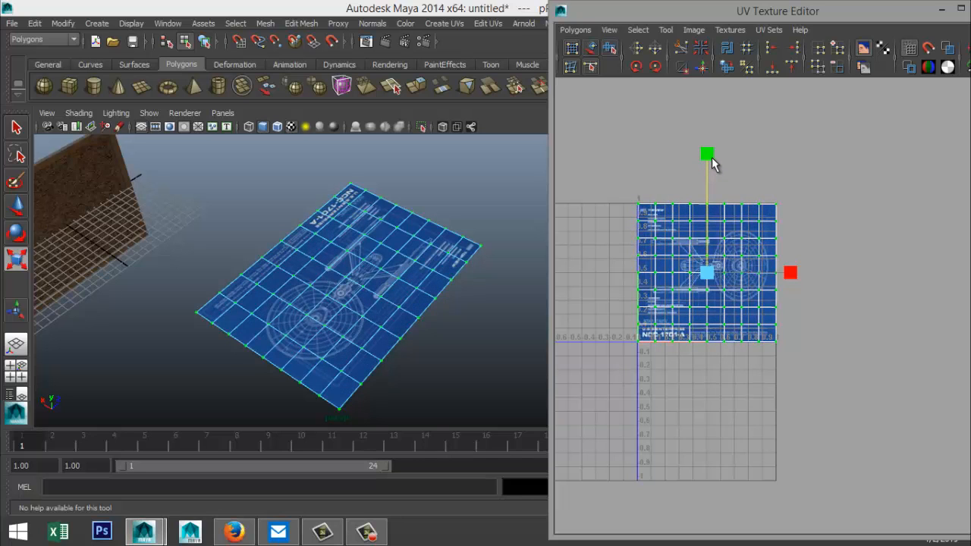
left_click_drag(711, 156, 712, 157)
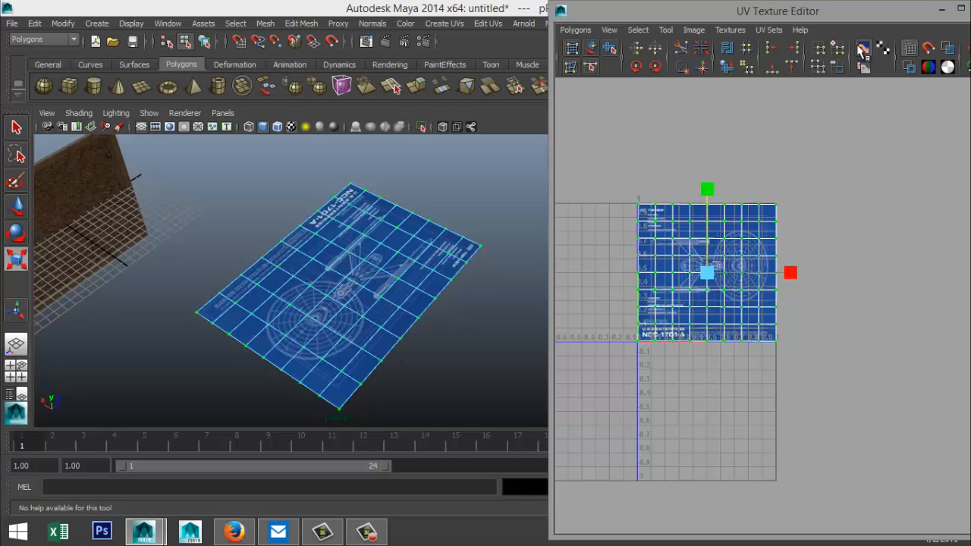
left_click(941, 9)
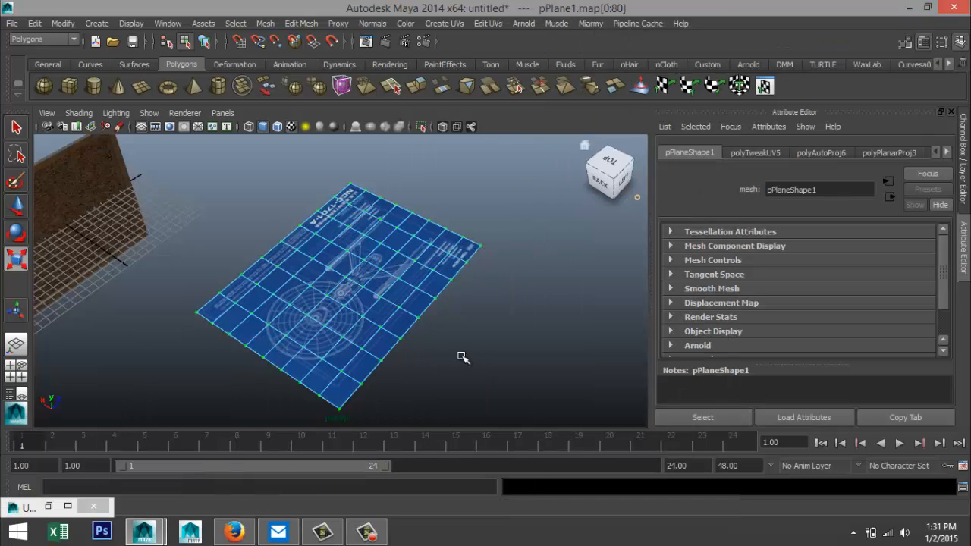
- Raise the crosswise edge line nearest the plane's title-text end slightly, and select the middle crosswise edge line to adjust its height
left_click_drag(462, 357, 432, 367, "alt")
middle_click_drag(433, 351, 428, 375, "alt")
scroll(420, 392, "up", 2)
right_click(289, 283)
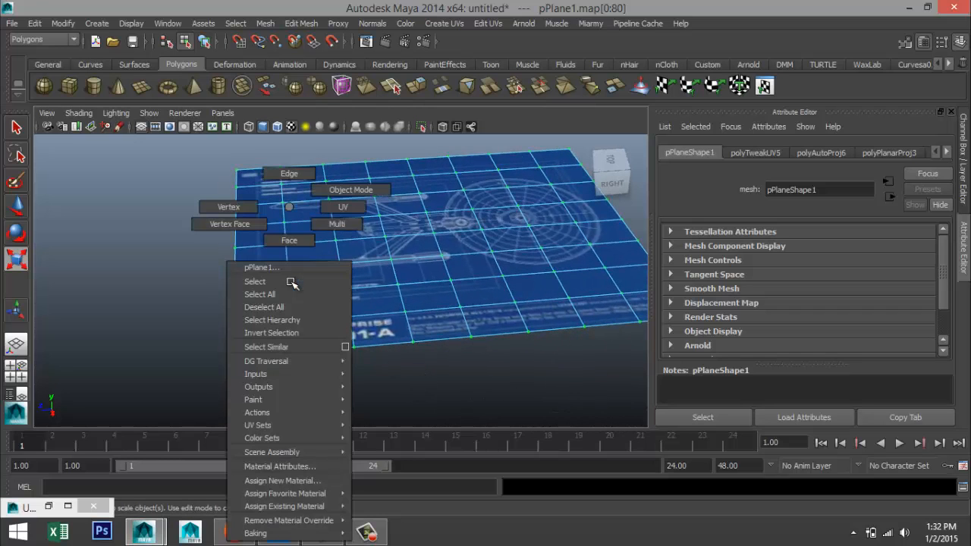
left_click(289, 174)
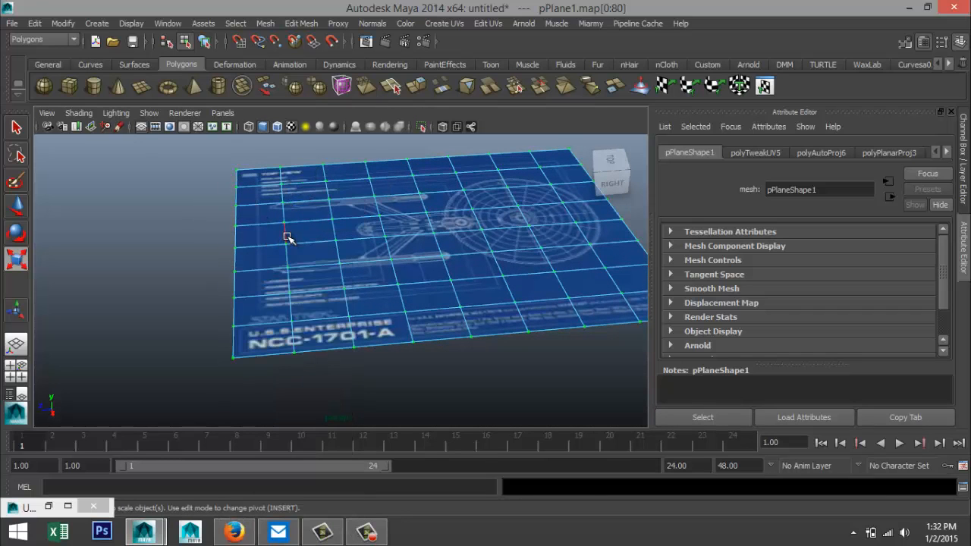
double_click(287, 238)
left_click_drag(366, 388, 369, 373, "alt")
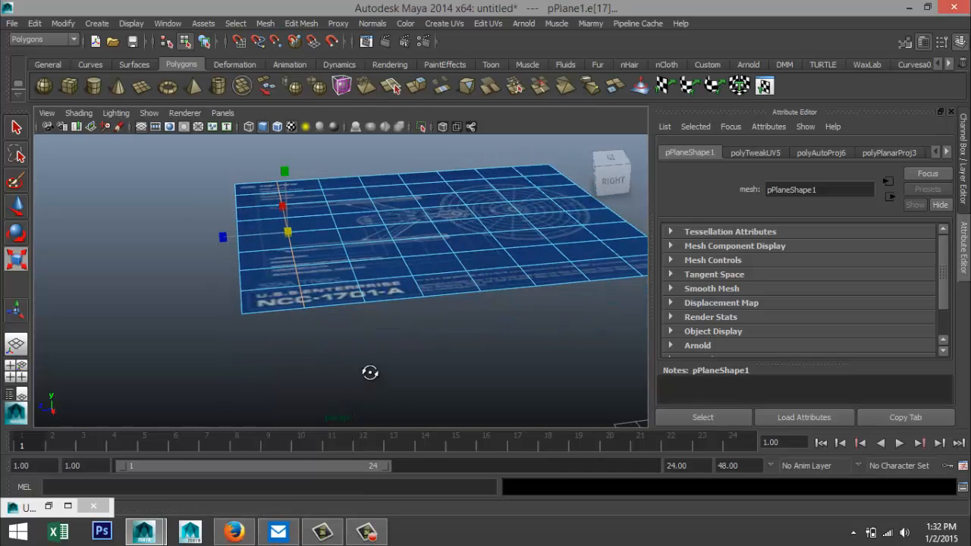
key("w")
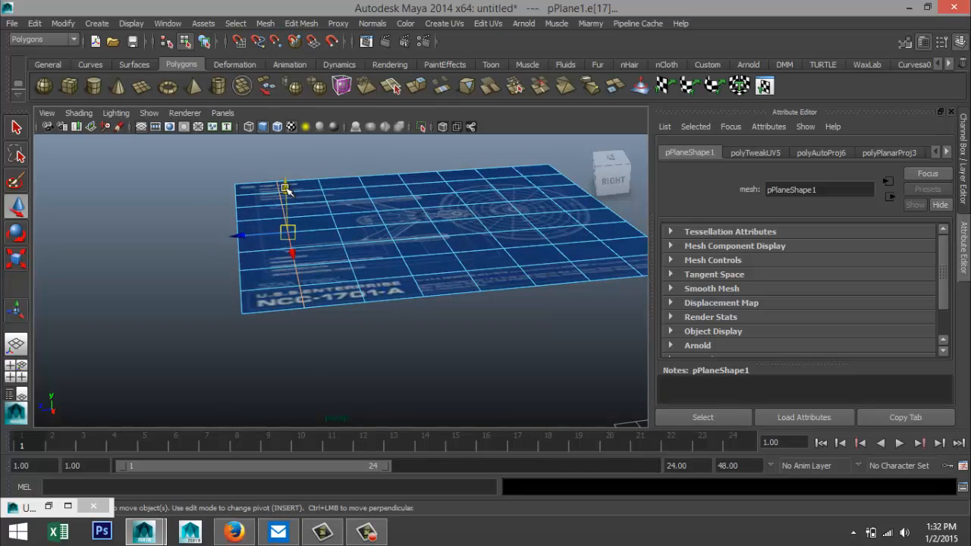
left_click_drag(284, 187, 286, 189)
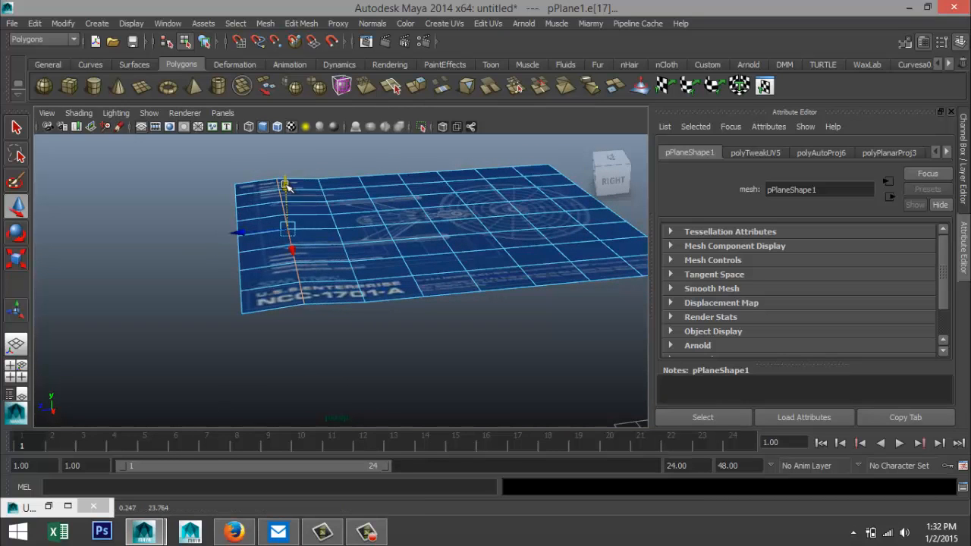
left_click_drag(368, 346, 368, 341, "alt")
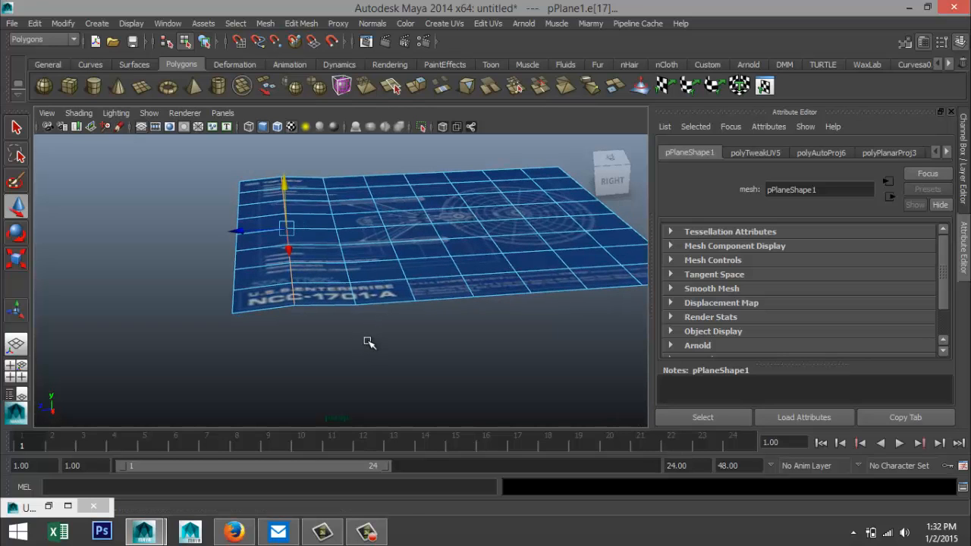
double_click(468, 289)
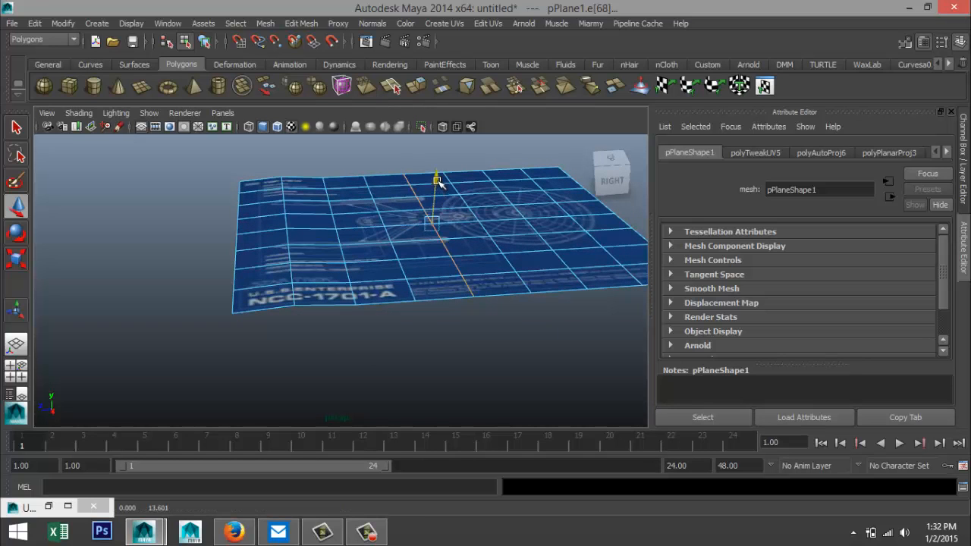
- Offset the lengthwise edge lines next to the plane's two long sides slightly in height to give the paper a wavy surface
left_click_drag(379, 332, 405, 297, "alt")
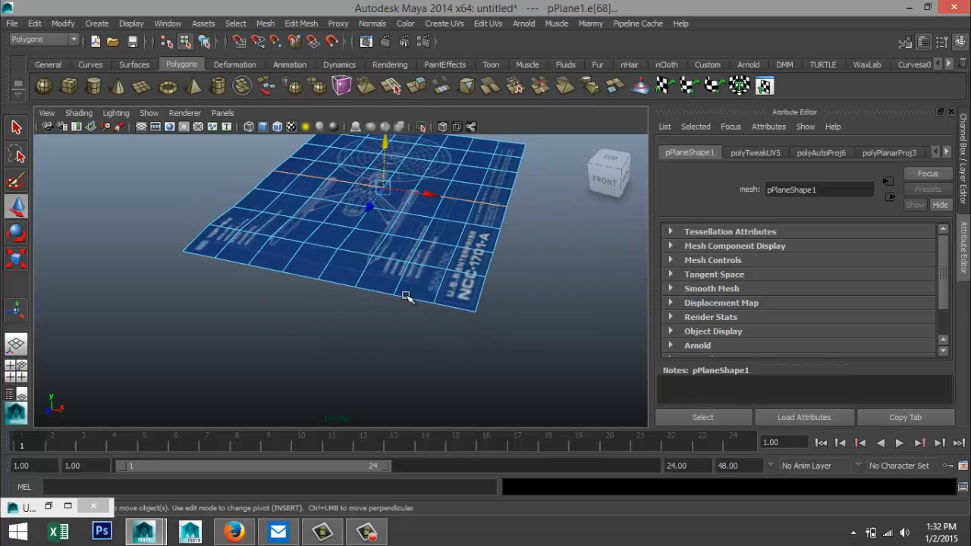
double_click(396, 285)
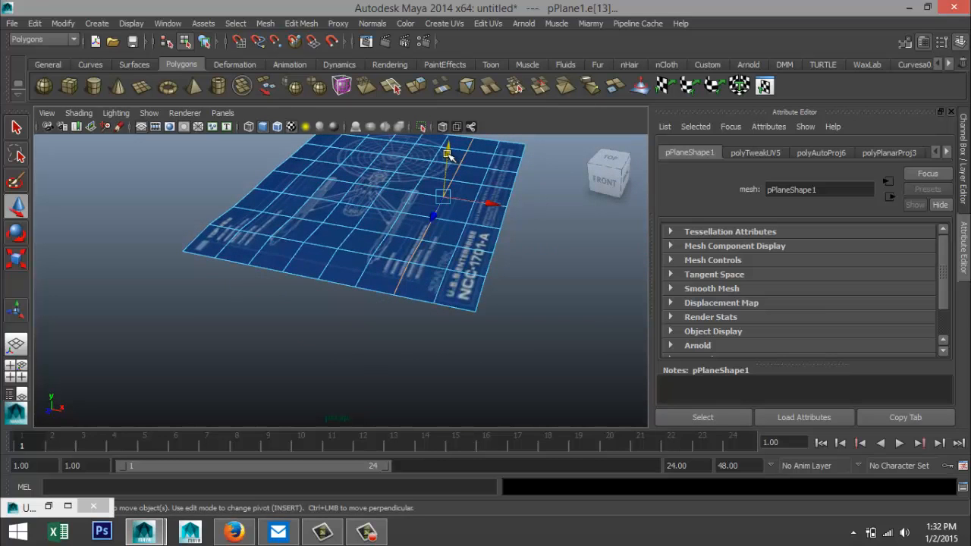
mouse_move(445, 156)
left_mouse_down()
mouse_move(447, 148)
mouse_move(443, 159)
left_mouse_up()
mouse_move(323, 297)
left_mouse_down("alt")
mouse_move(304, 305)
mouse_move(323, 300)
left_mouse_up("alt")
double_click(257, 218)
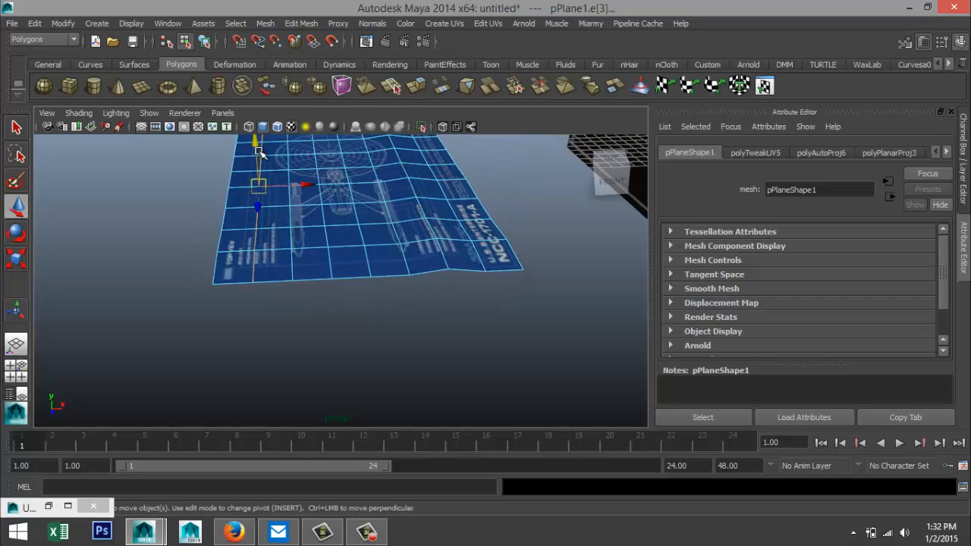
left_click_drag(257, 148, 256, 145)
- Cut a diagonal edge across the plane's corner beside the TOP VIEW text with the Interactive Split Tool
left_click_drag(353, 322, 254, 336, "alt")
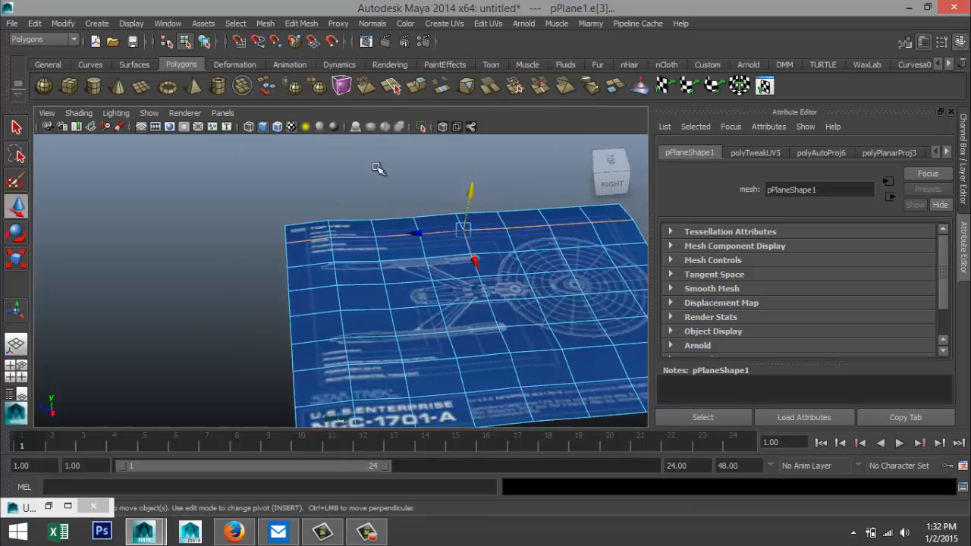
left_click(307, 23)
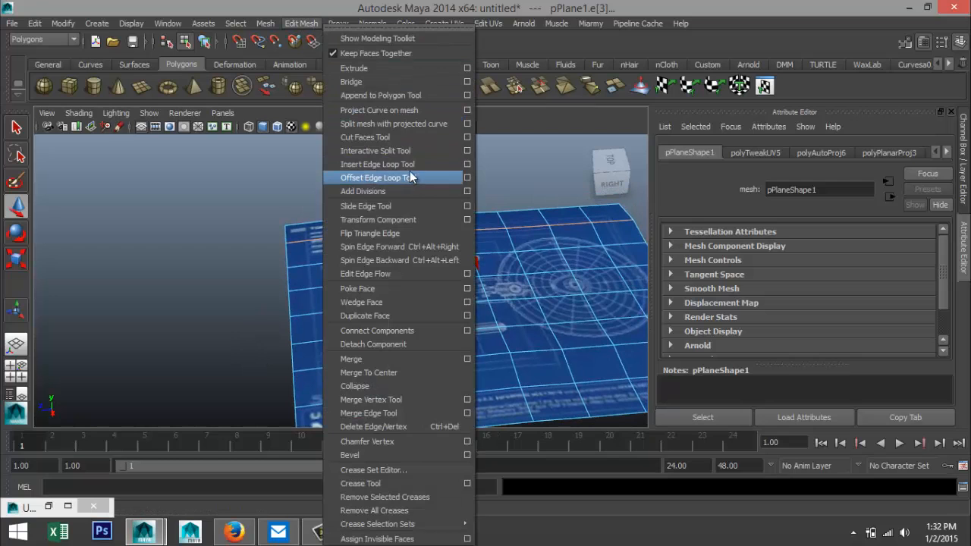
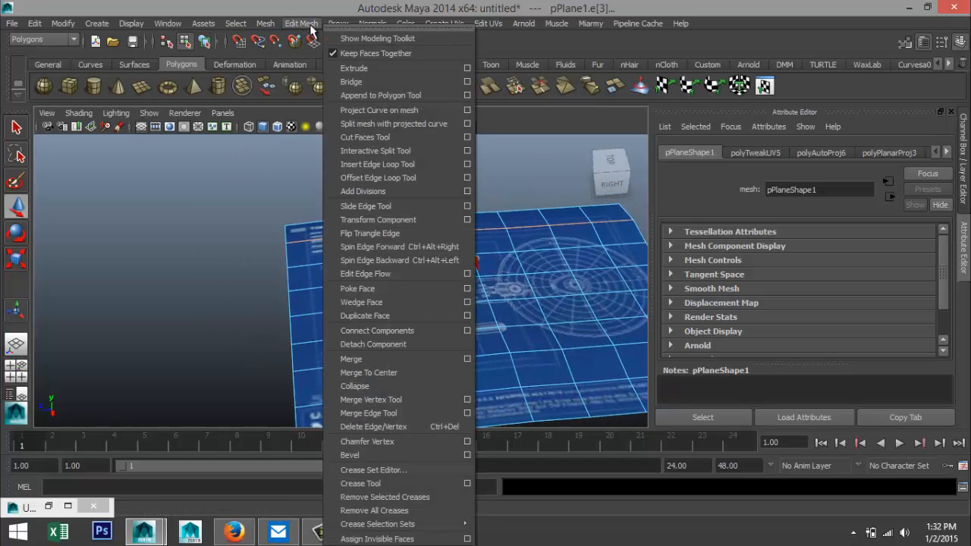
left_click(413, 154)
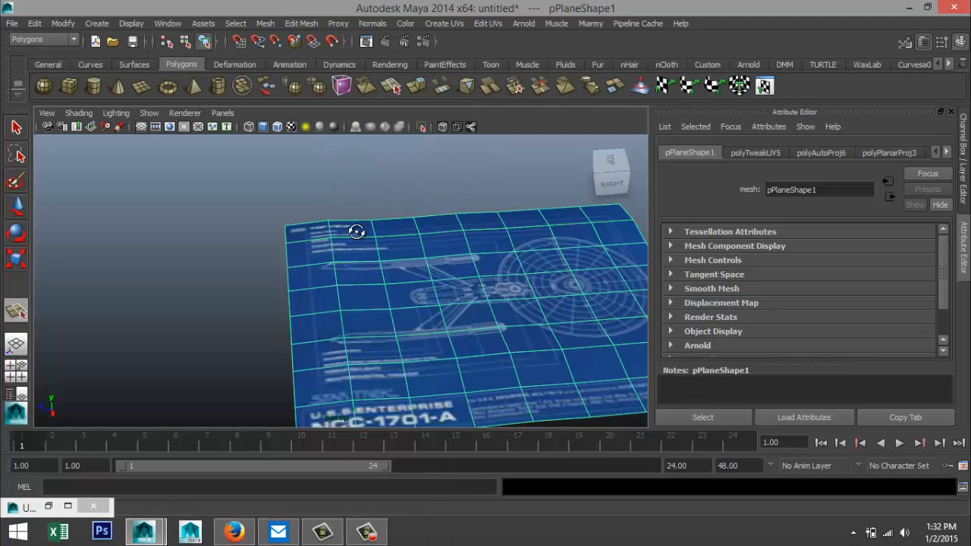
left_click_drag(356, 232, 347, 249, "alt")
left_click(334, 216)
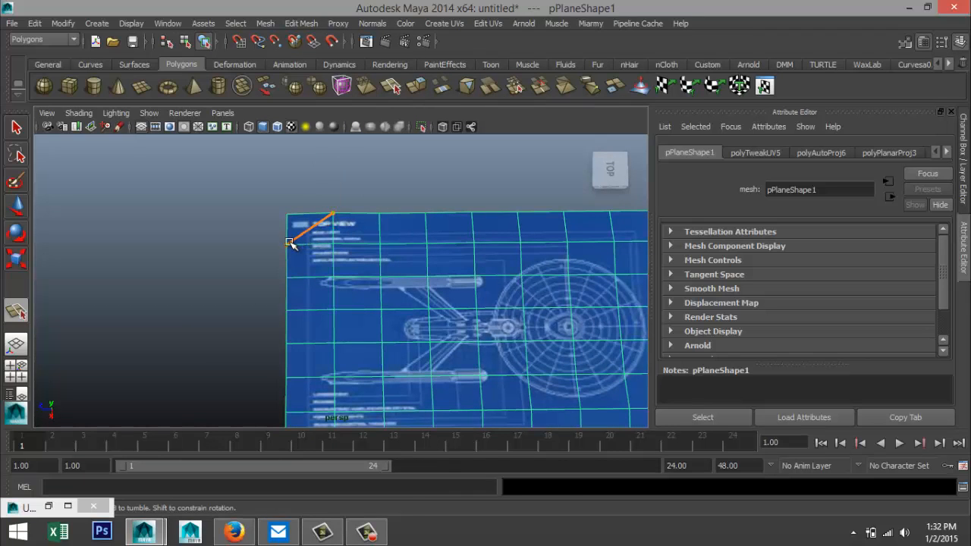
left_click(288, 241)
key("Return")
- Cut a matching diagonal edge across the corner at the other end of the same long side
middle_click_drag(270, 226, 99, 219, "alt")
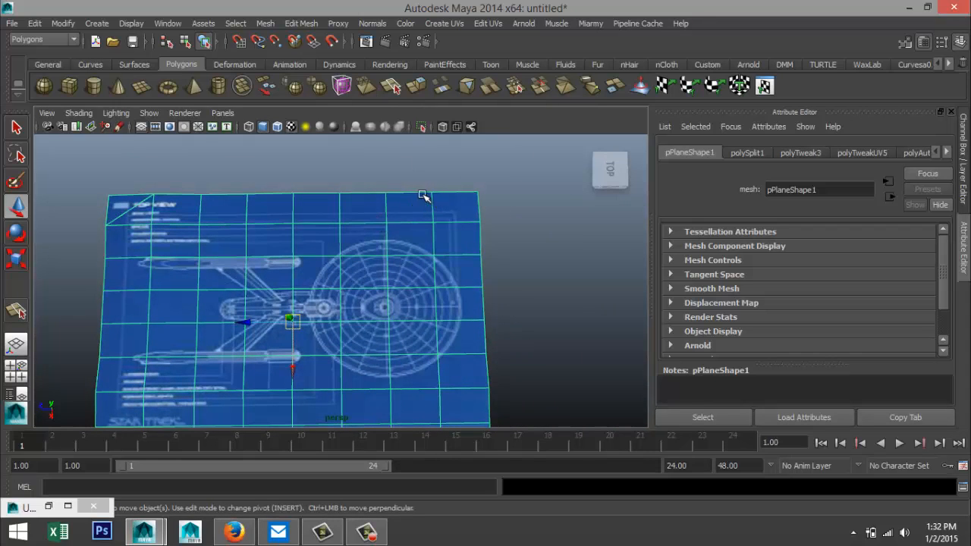
key("y")
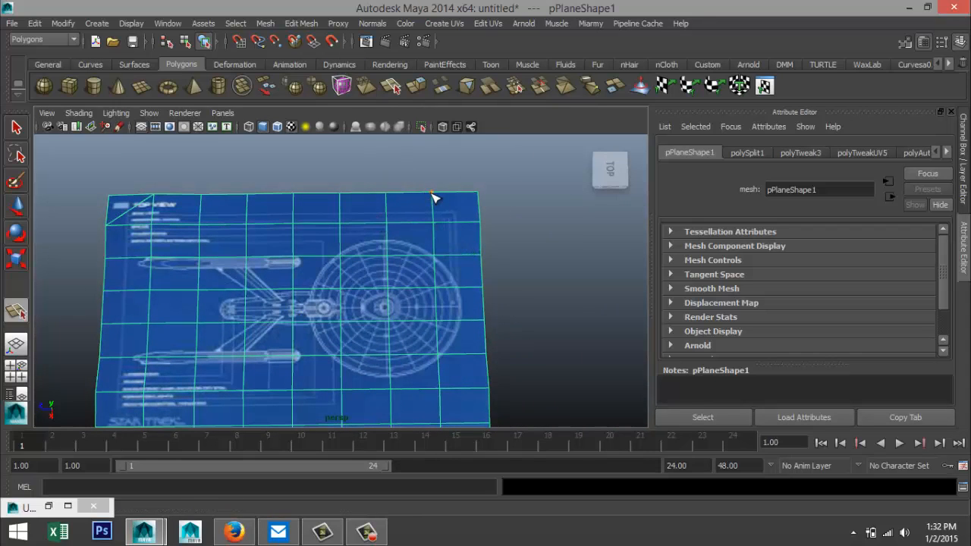
left_click(480, 221)
key("Return")
key("w")
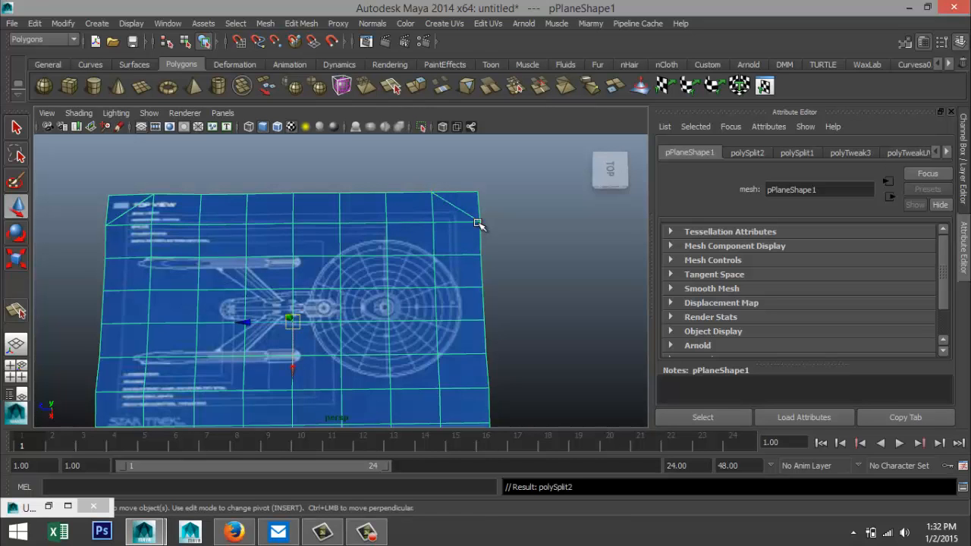
- Select the two corner vertices outside the diagonal cuts and raise them slightly to curl the paper's corners
left_click_drag(518, 282, 504, 241, "alt")
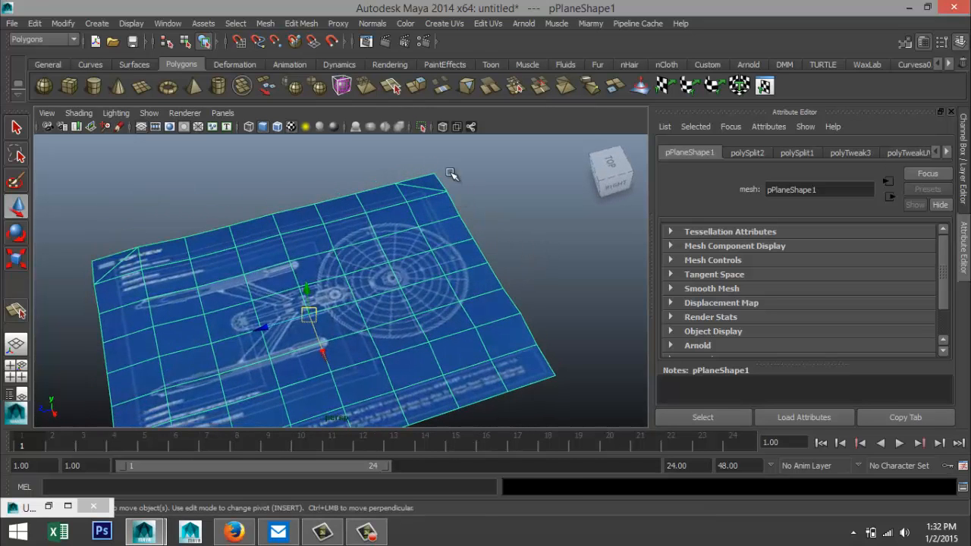
right_click_drag(430, 173, 378, 172)
left_click(444, 178)
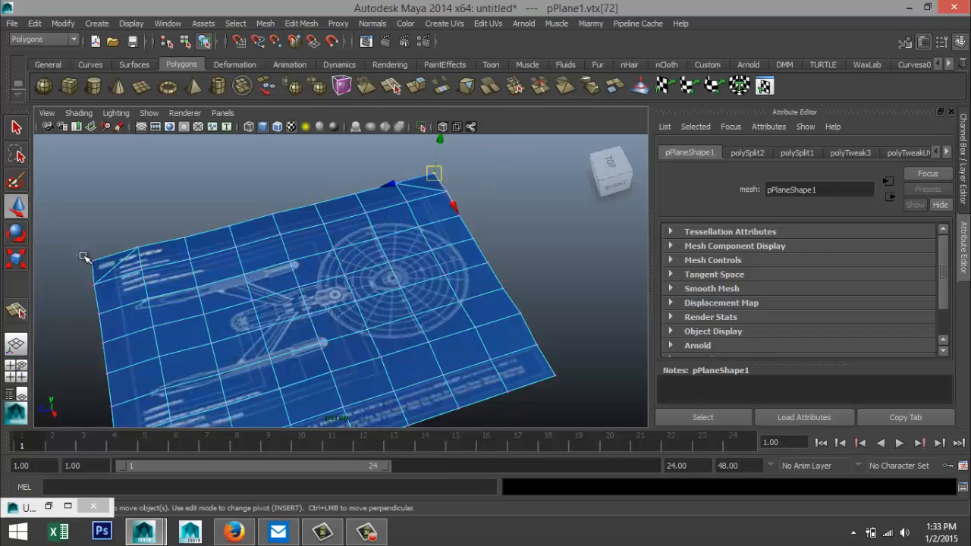
left_click(94, 262)
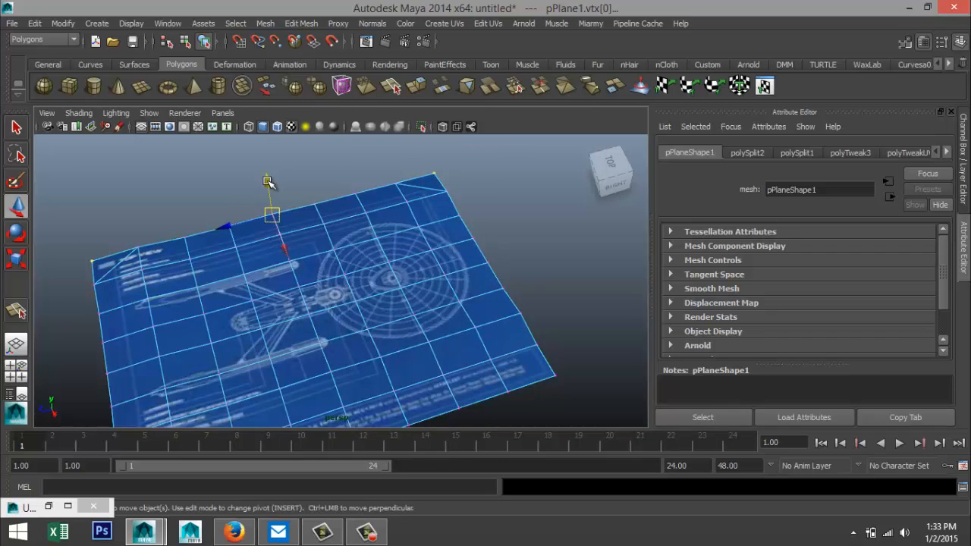
left_click_drag(267, 182, 268, 182)
- Raise the corner vertex beside the TOP VIEW text further and adjust its position along Z
left_click_drag(202, 318, 187, 247, "alt")
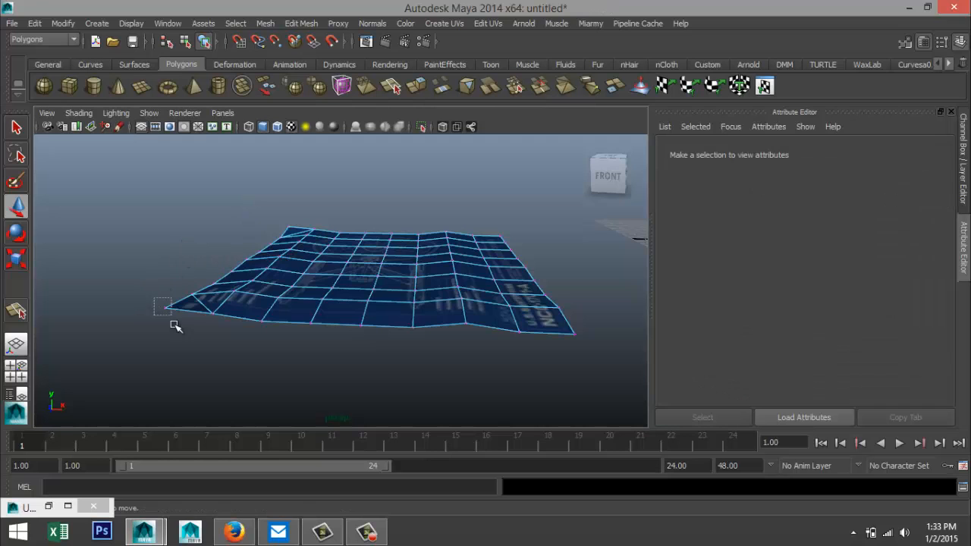
left_click_drag(171, 320, 174, 324)
left_click_drag(161, 262, 161, 259)
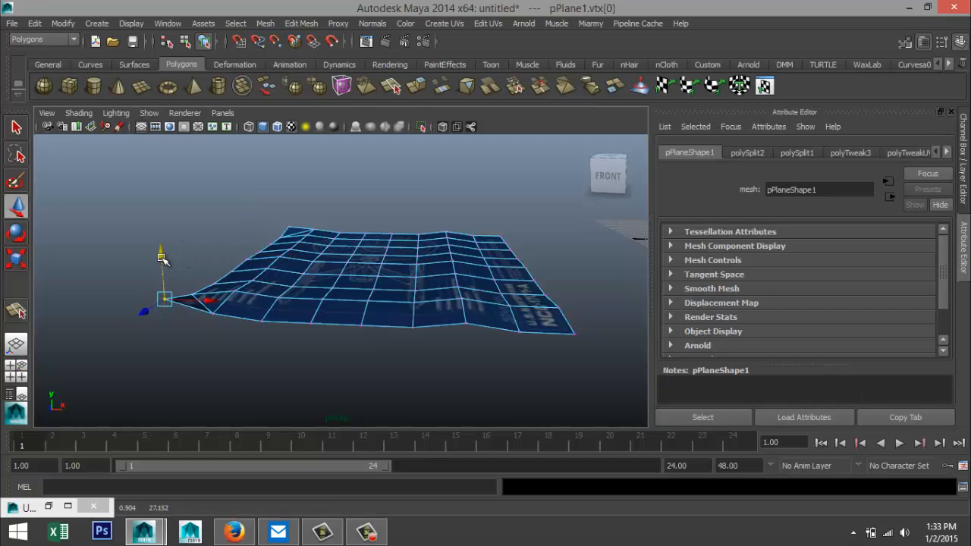
left_click_drag(147, 309, 373, 286)
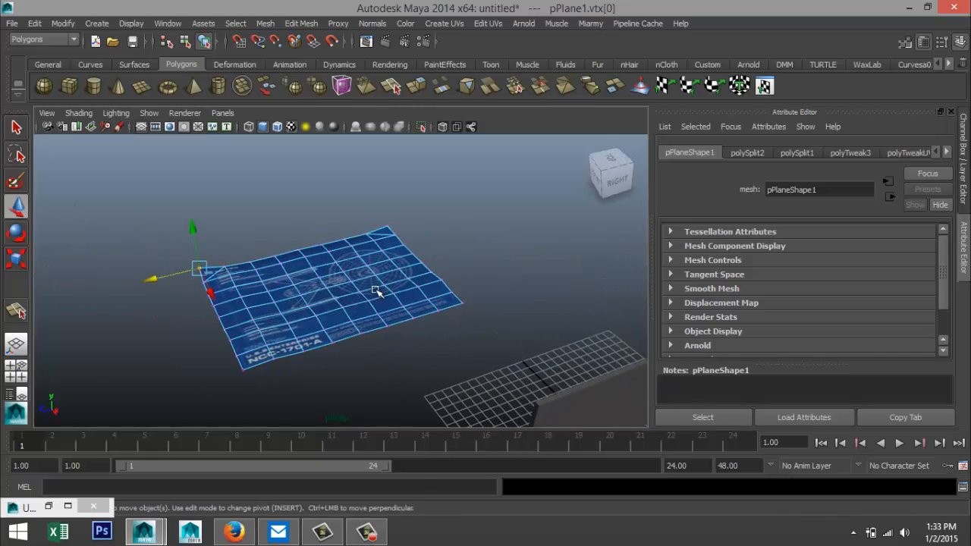
- Select the whole blueprint plane in object mode and stand it upright by setting its Z rotation to 90
right_click_drag(372, 277, 413, 200)
left_click(379, 275)
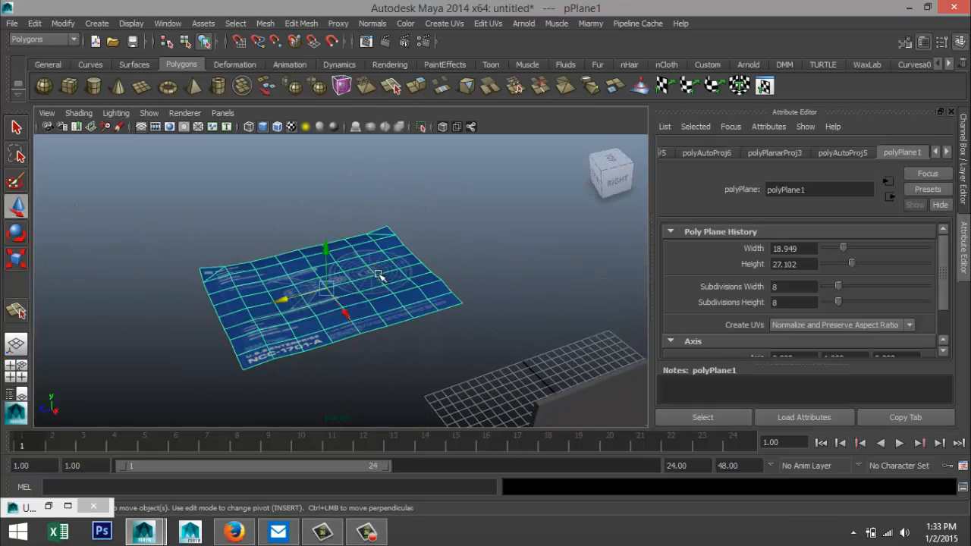
left_click_drag(411, 329, 583, 342, "alt")
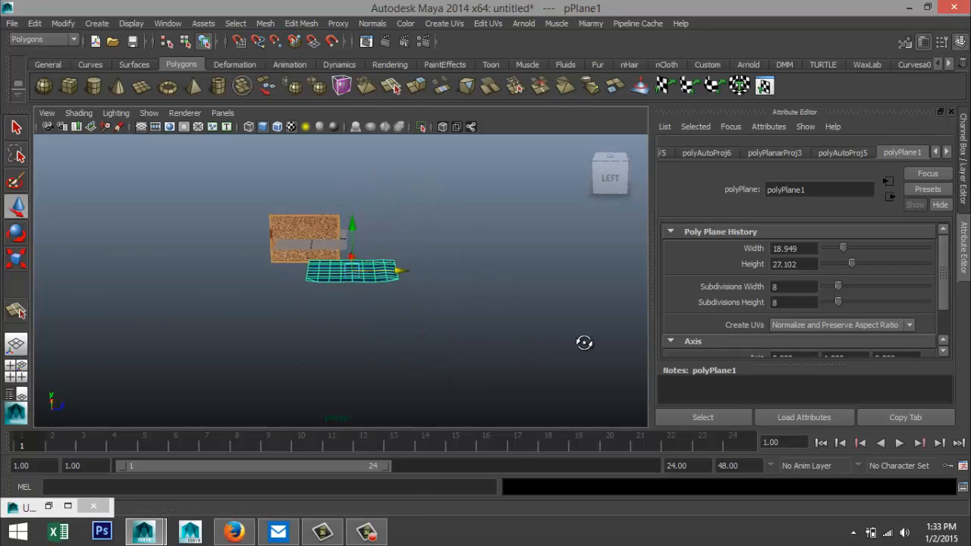
key("e")
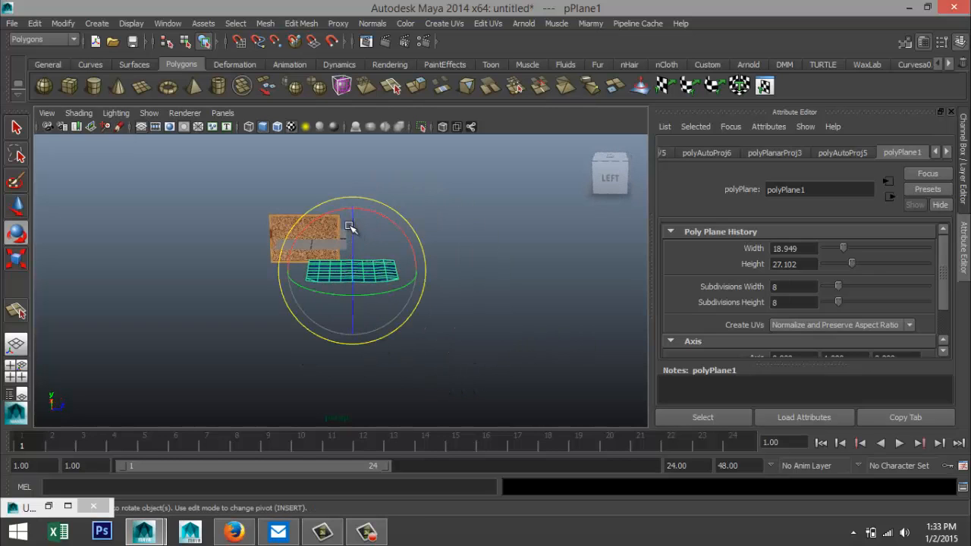
left_click_drag(354, 223, 498, 321)
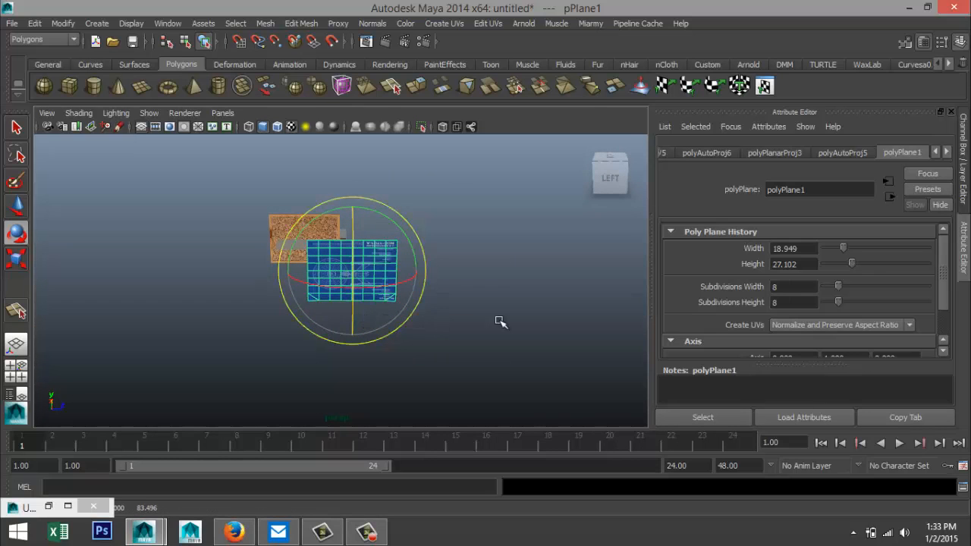
left_click(935, 152)
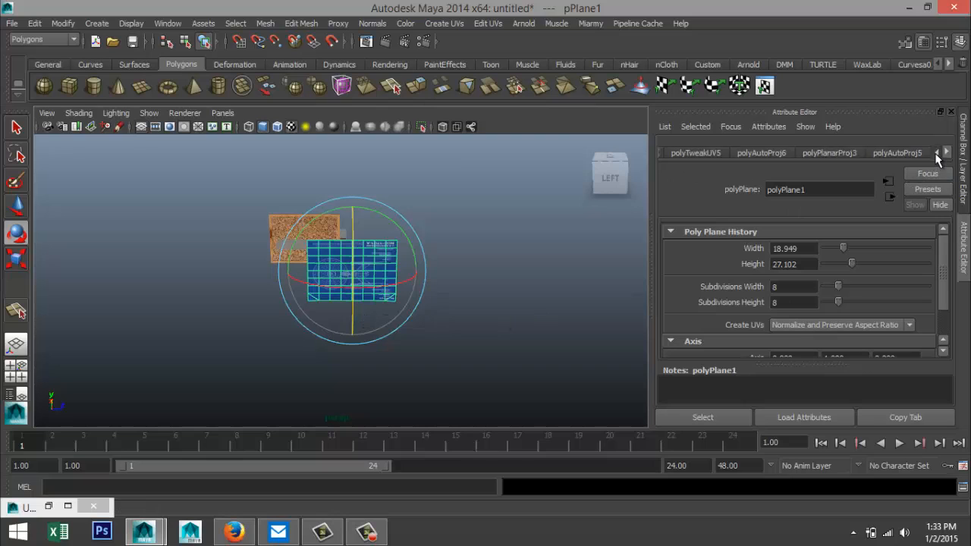
left_click(936, 152)
left_click(933, 153)
left_click(679, 154)
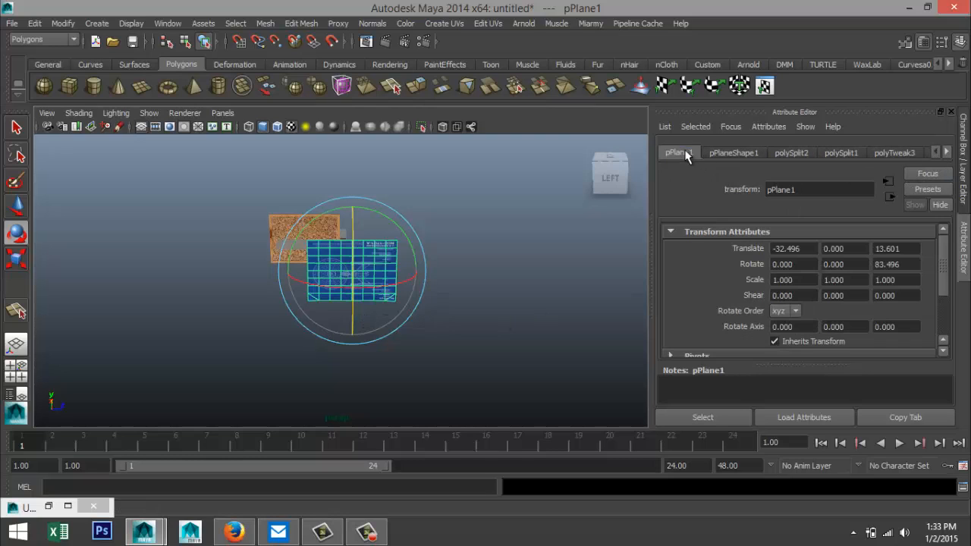
left_click(898, 265)
type("90")
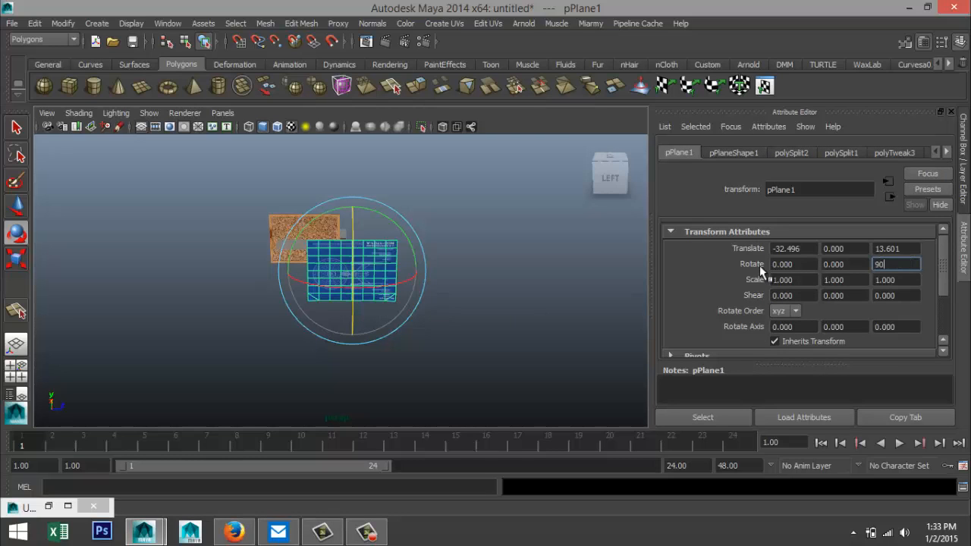
key("Return")
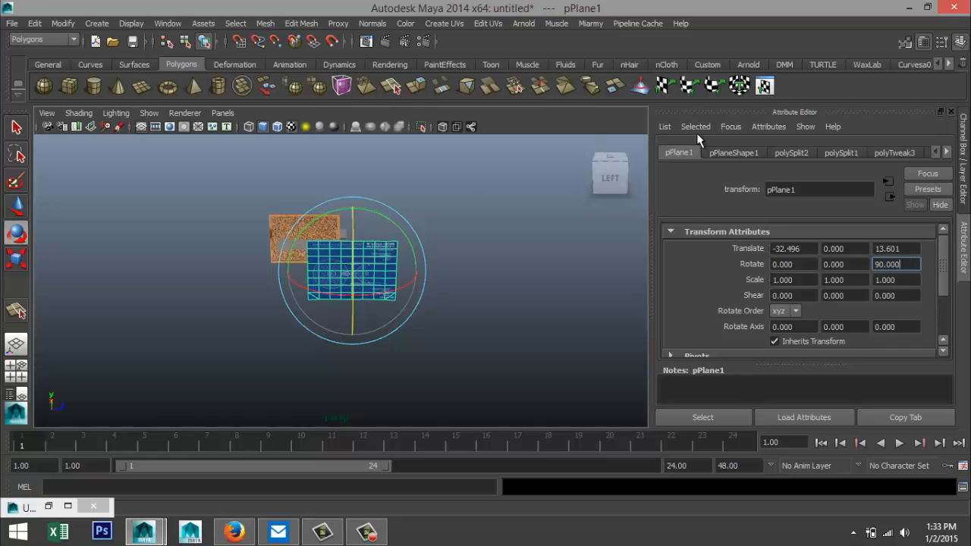
- Turn the upright blueprint plane around by setting its Y rotation to -180
scroll(460, 329, "up", 5)
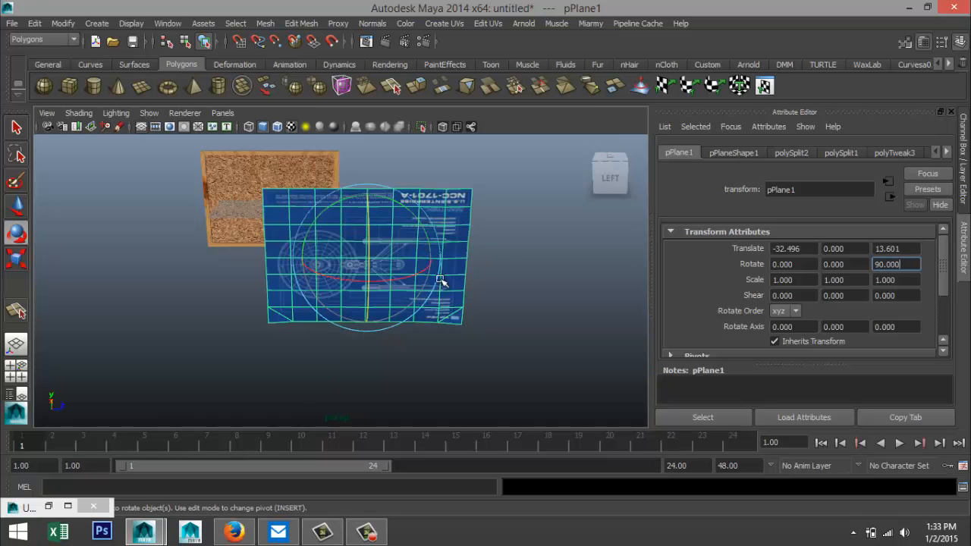
left_click_drag(519, 359, 336, 319, "alt")
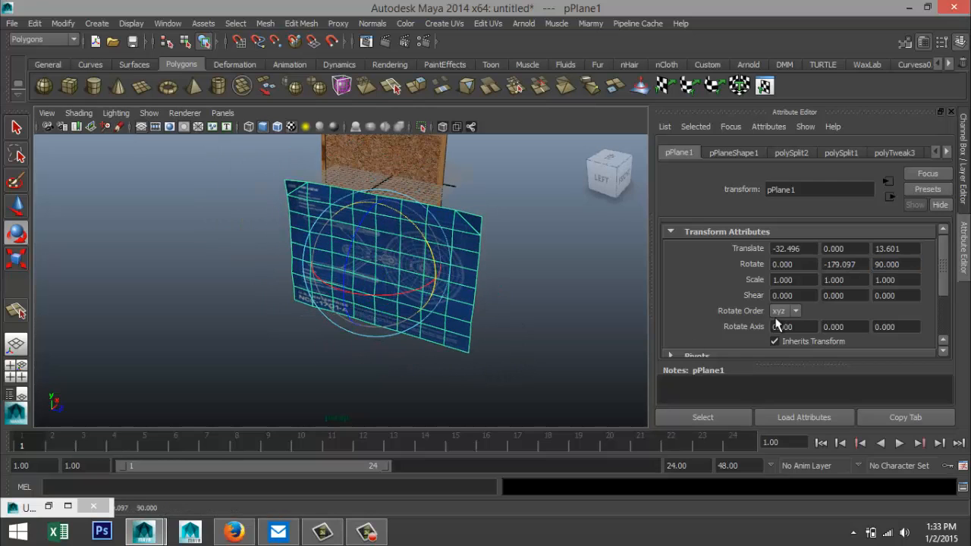
left_click(867, 265)
type("-180")
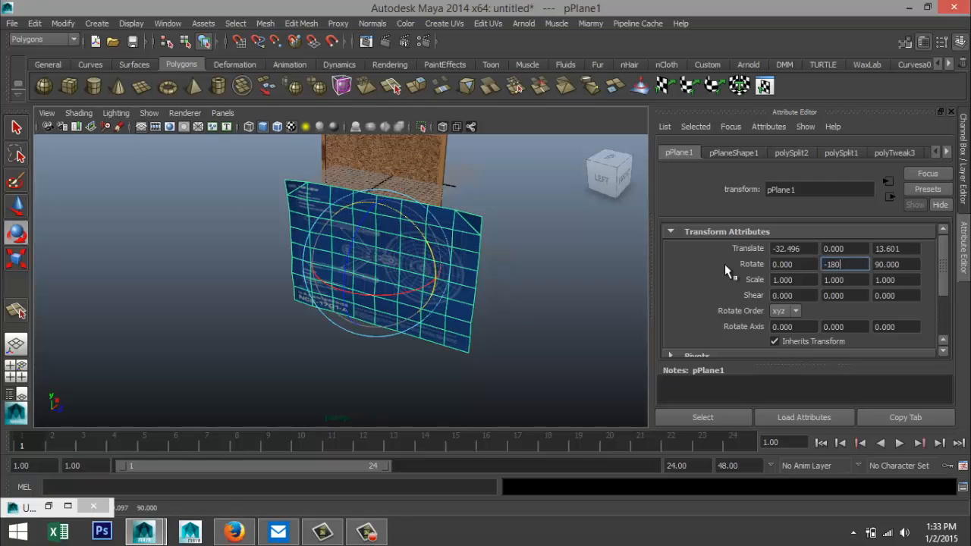
key("Return")
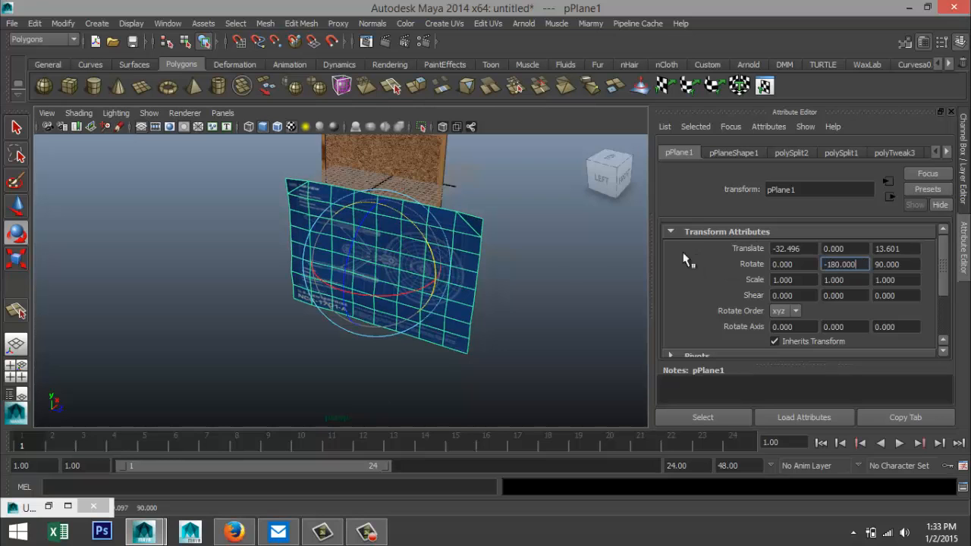
- Move the blueprint plane along X towards the cork board, to about -0.86
left_click_drag(277, 394, 576, 356, "alt")
key("w")
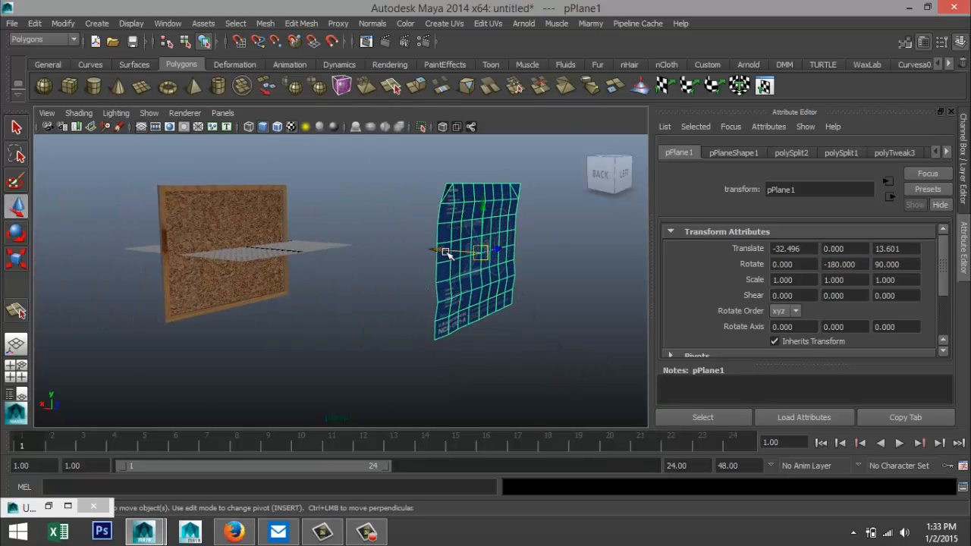
left_click_drag(446, 252, 274, 280)
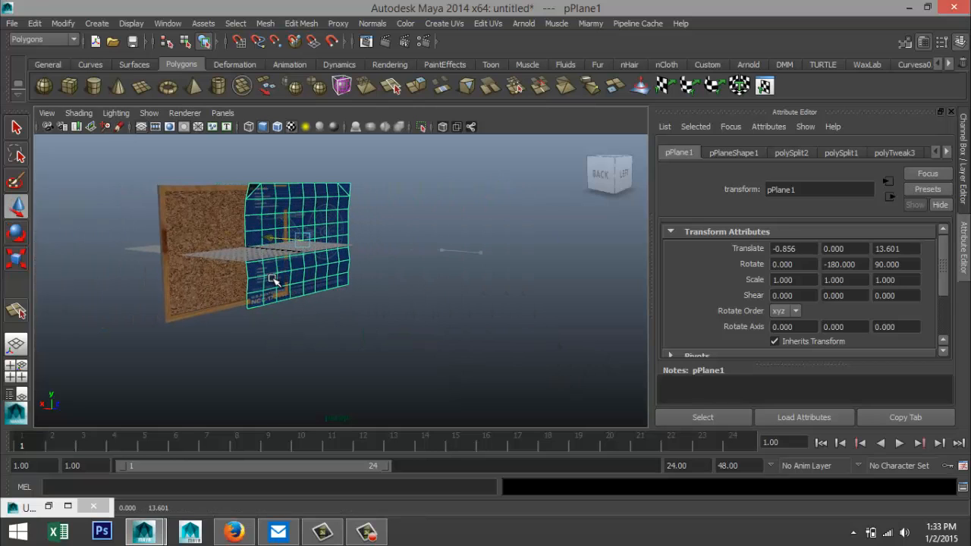
- Scale the blueprint plane uniformly to about 0.39 and move it along Z to about -2.05, over the cork board
key("r")
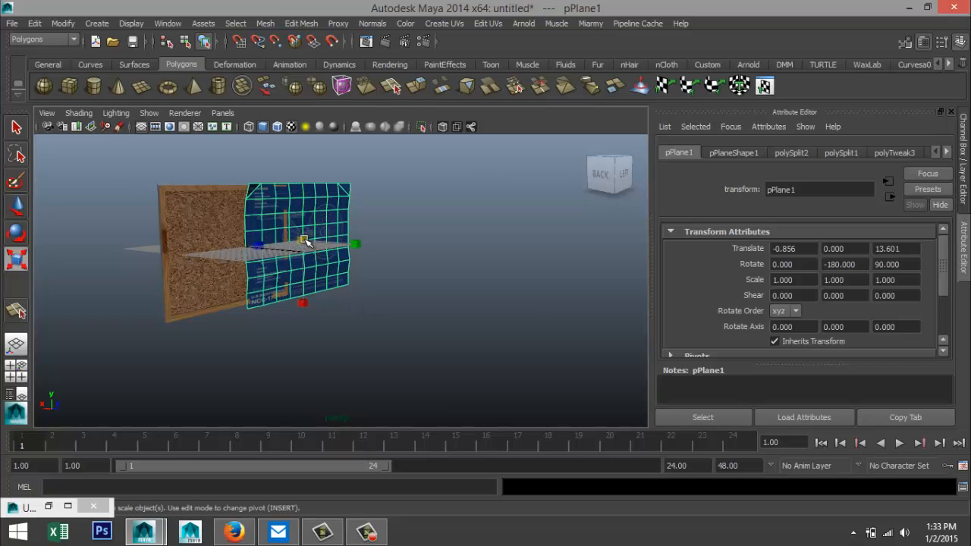
left_click_drag(305, 241, 251, 275)
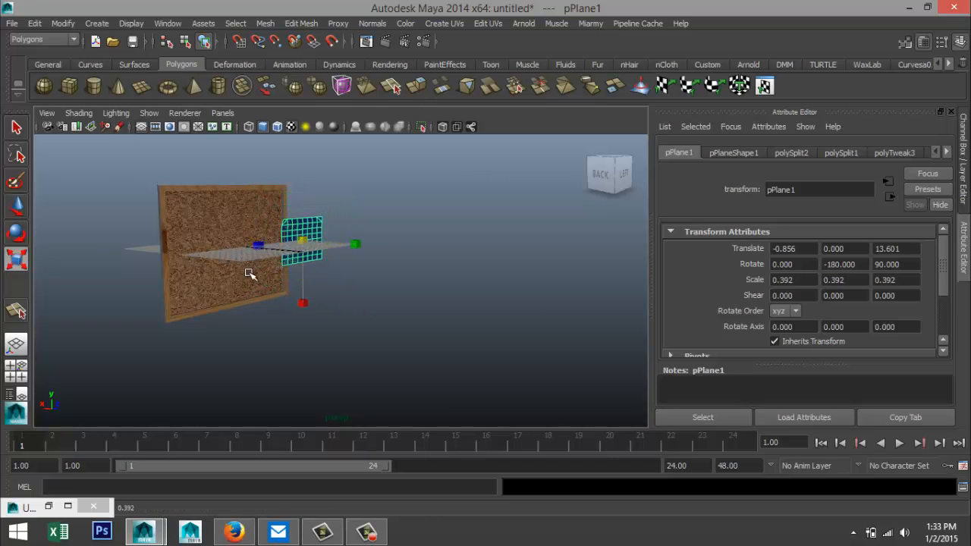
key("w")
left_click_drag(331, 240, 273, 258)
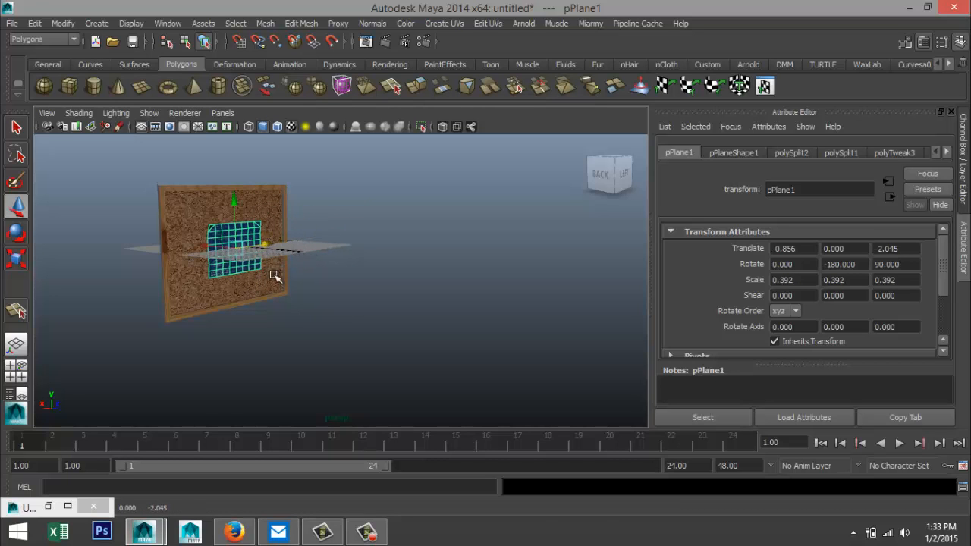
- Nudge the blueprint plane along X to about -0.55 so it sits close to the cork surface
key("f")
left_click_drag(276, 350, 308, 358, "alt")
left_click_drag(298, 282, 289, 283)
- Tilt the blueprint plane by about 2 degrees so it hangs slightly crooked on the cork board
left_click_drag(377, 327, 306, 302, "alt")
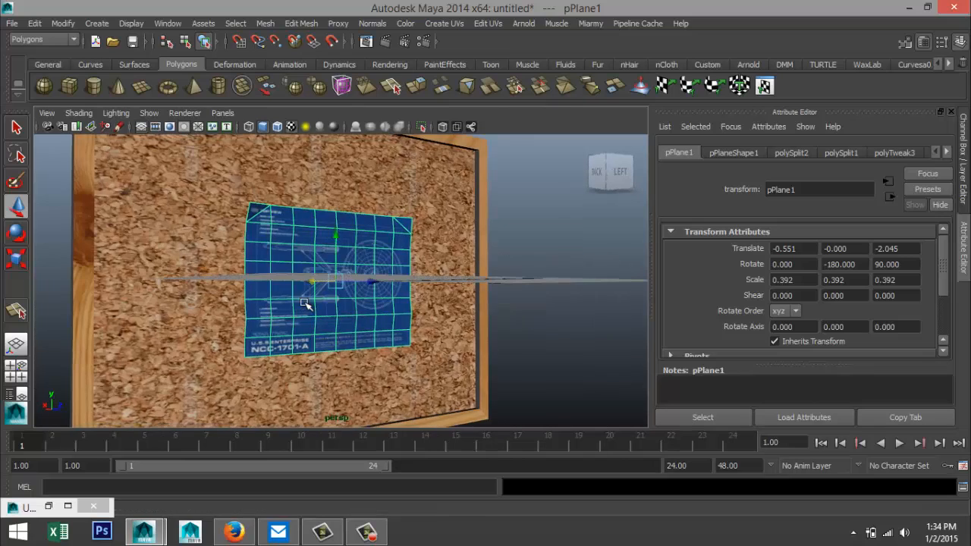
scroll(339, 347, "up", 2)
left_click_drag(438, 356, 431, 377, "alt")
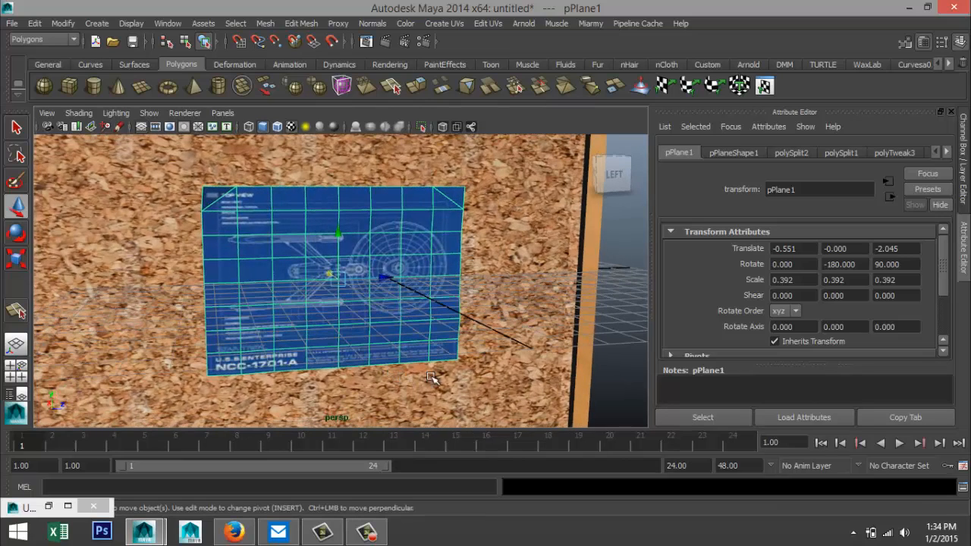
key("e")
left_click(411, 270)
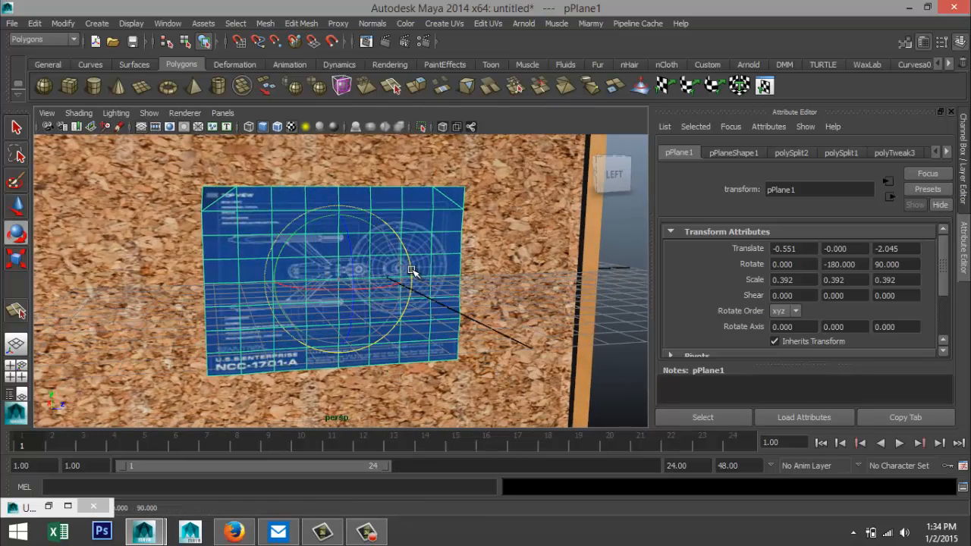
left_click_drag(411, 270, 411, 269)
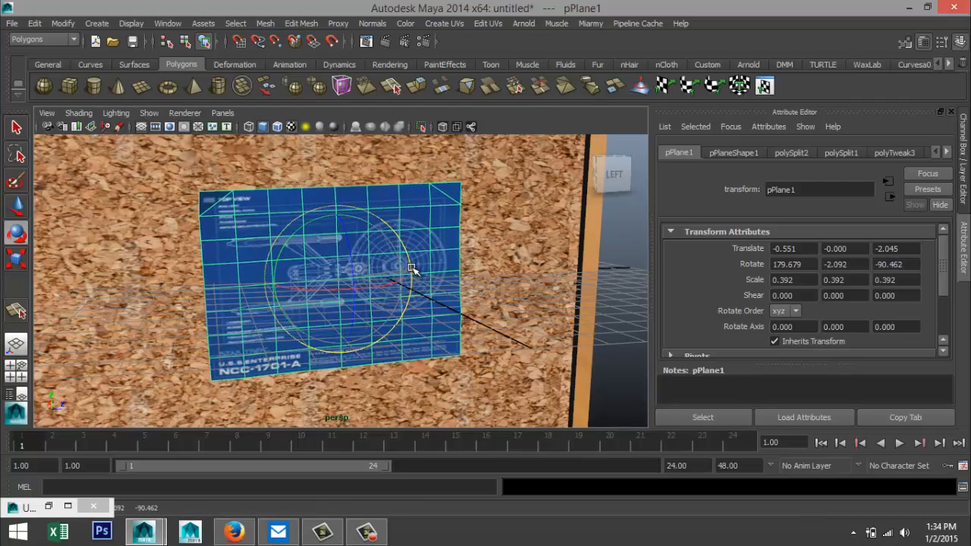
- Create a polygon cylinder in front of the cork board, with a radius of about 1.16 and a height of about 2.07
middle_click_drag(456, 345, 478, 336, "alt")
left_click_drag(394, 328, 475, 347, "alt")
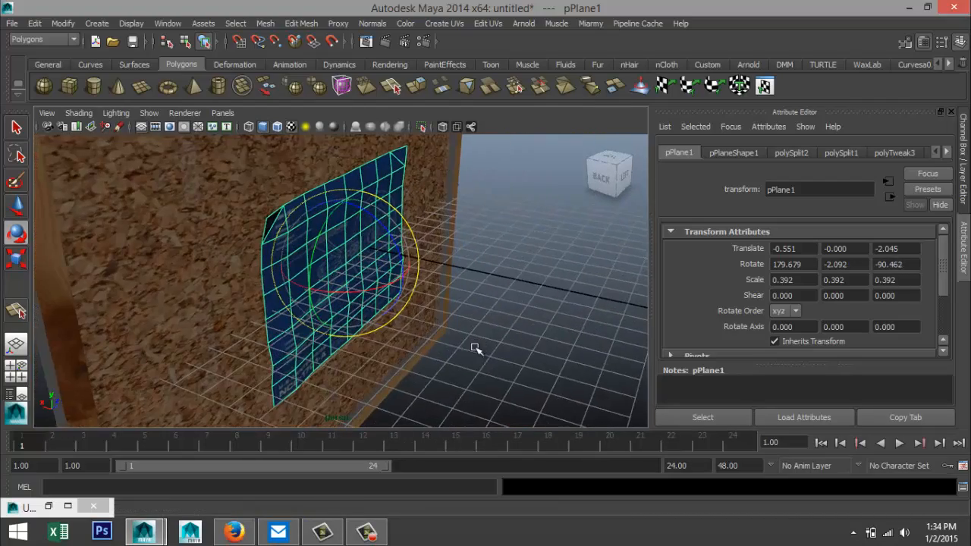
middle_click_drag(481, 346, 285, 315, "alt")
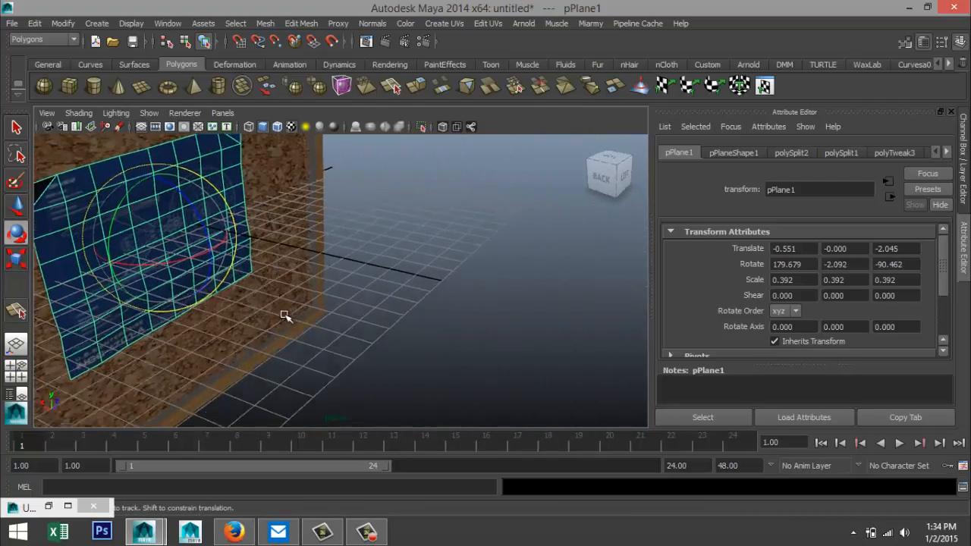
left_click_drag(285, 315, 269, 248, "alt")
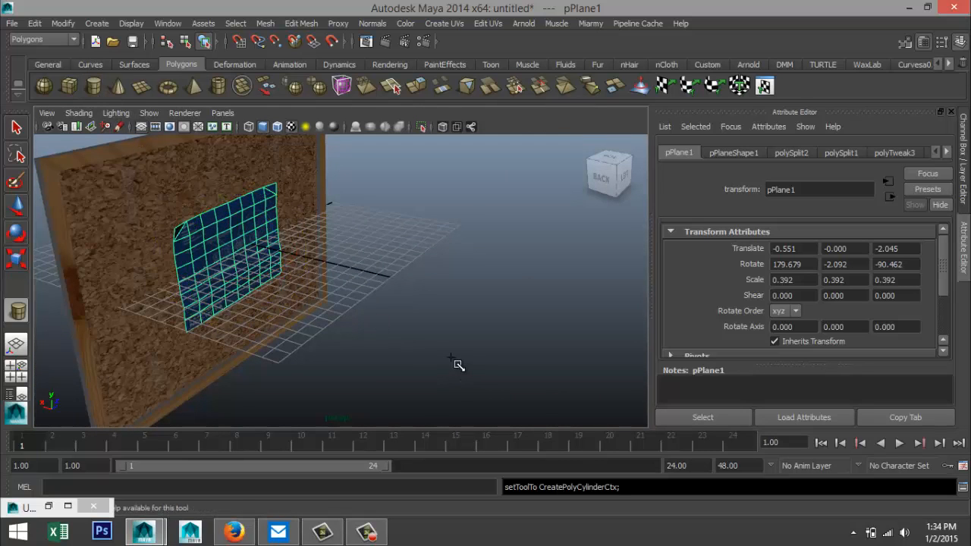
left_click_drag(452, 358, 476, 311)
middle_click_drag(547, 314, 527, 296, "alt")
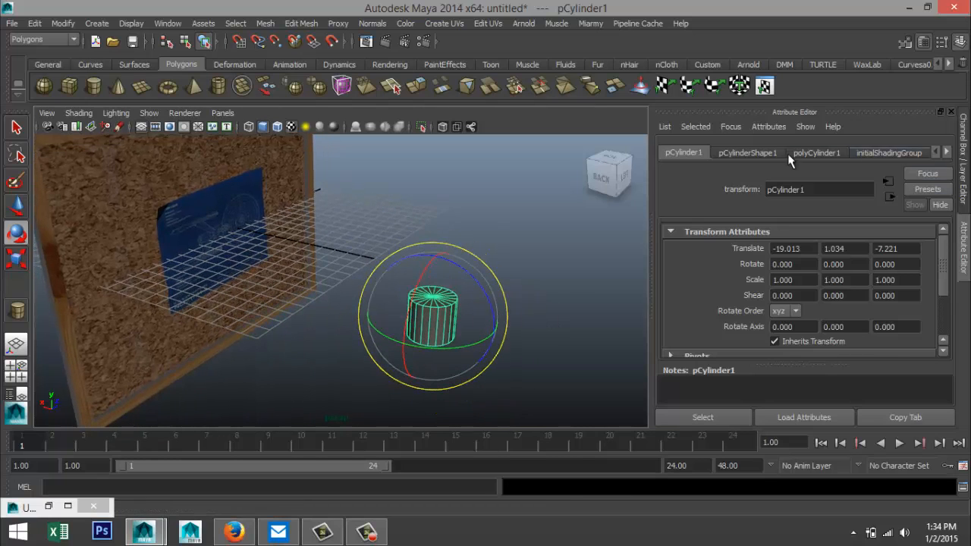
- Set the cylinder's height subdivisions to 5
left_click(818, 153)
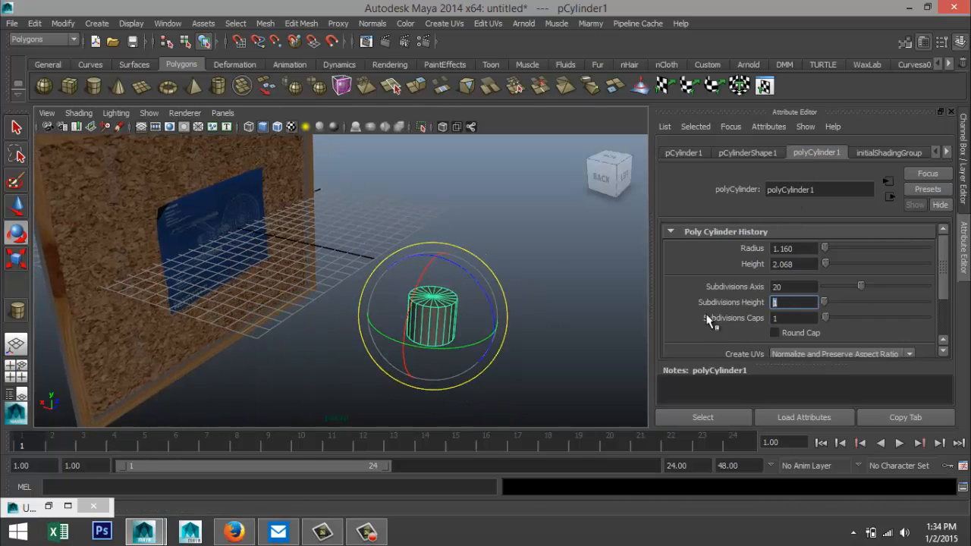
type("5")
key("Tab")
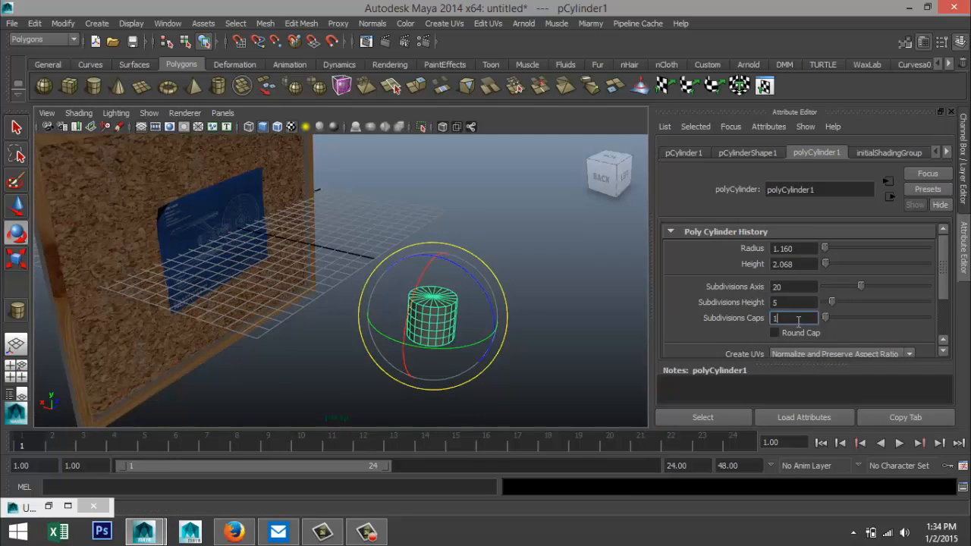
- In the side view, select the cylinder's two lowest vertex rows and scale them inward to form a narrow base
left_click_drag(519, 375, 520, 348, "alt")
key("f")
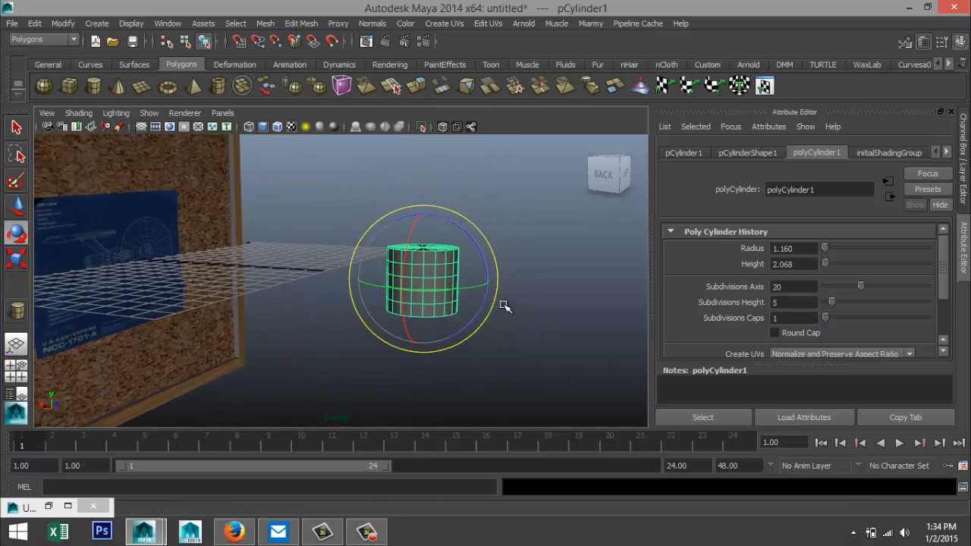
left_click(26, 376)
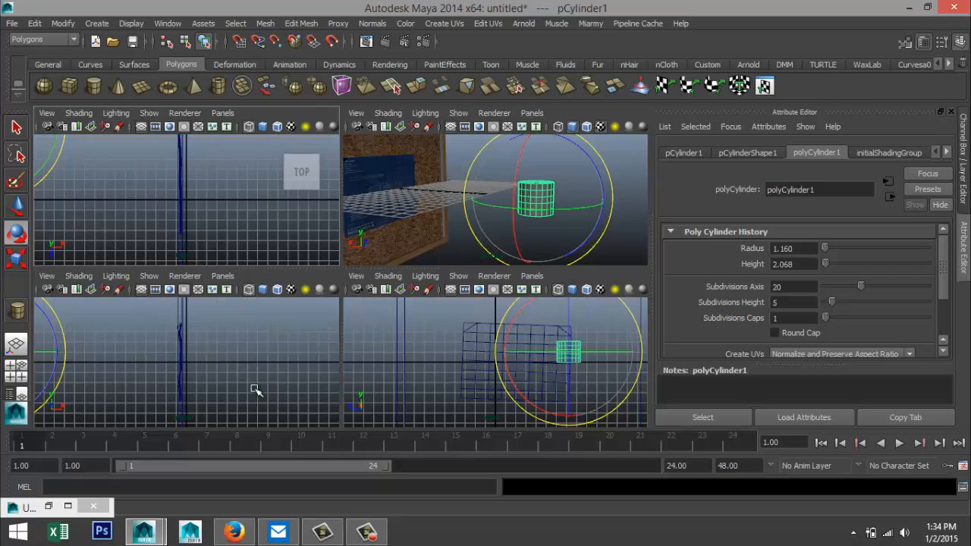
key("space")
key("f")
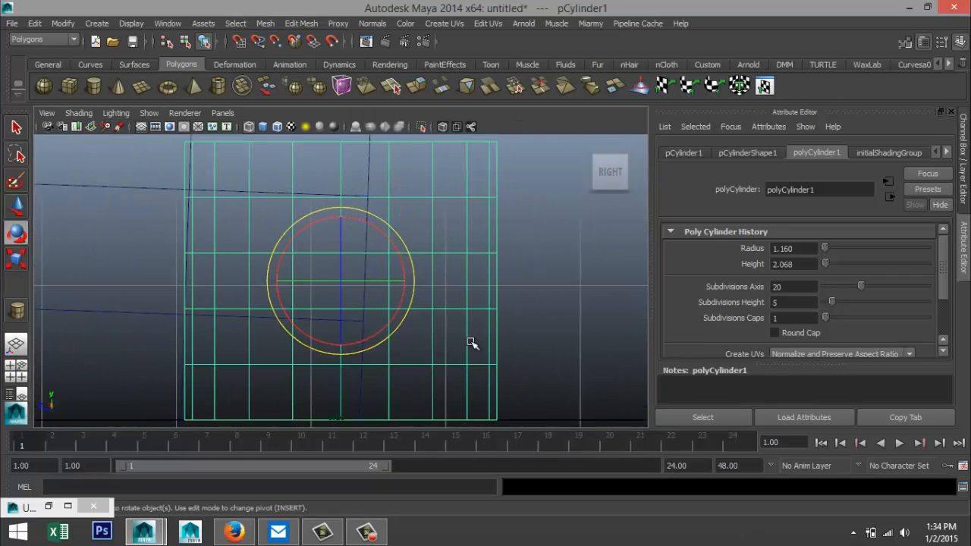
right_click_drag(497, 340, 440, 206)
scroll(516, 304, "down", 5)
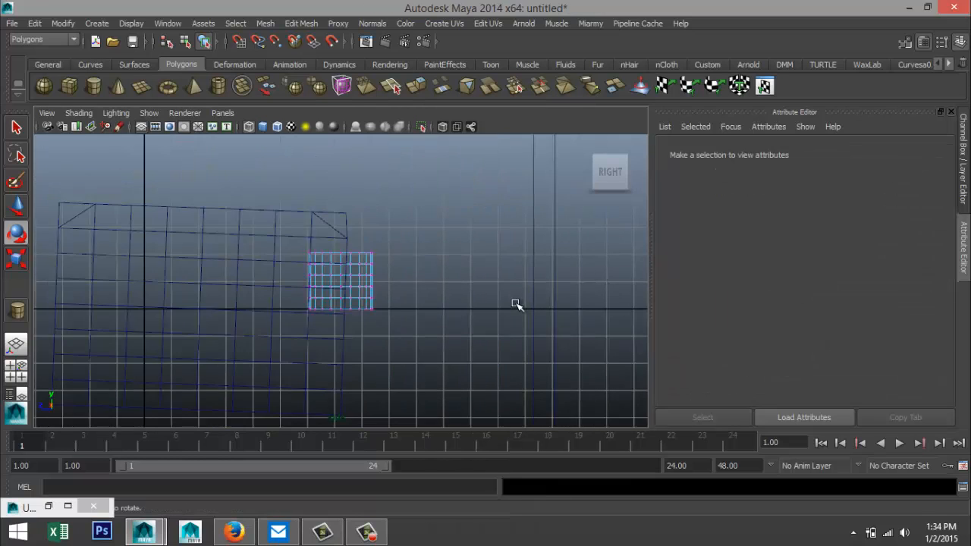
scroll(516, 303, "up", 2)
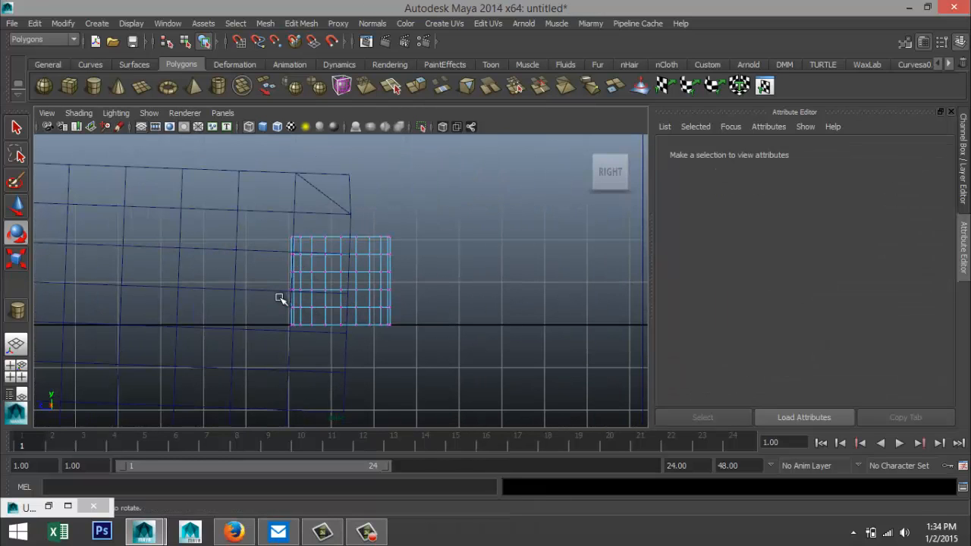
left_click_drag(277, 300, 392, 334)
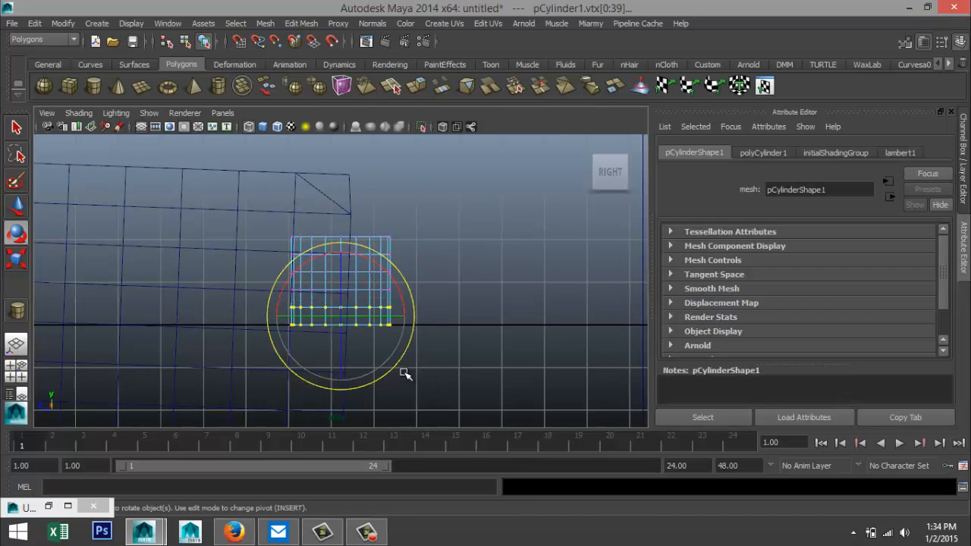
key("r")
left_click_drag(340, 317, 317, 321)
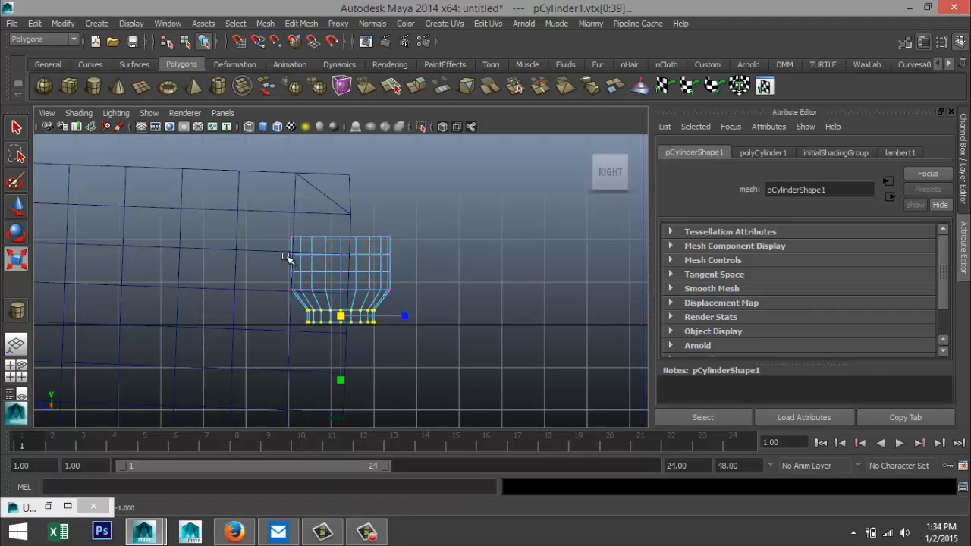
- Widen the two vertex rows below the cylinder's top by scaling them outward, and scale its top row slightly inward
left_click_drag(274, 250, 428, 285)
left_click_drag(338, 264, 405, 246)
left_click_drag(341, 237, 334, 238)
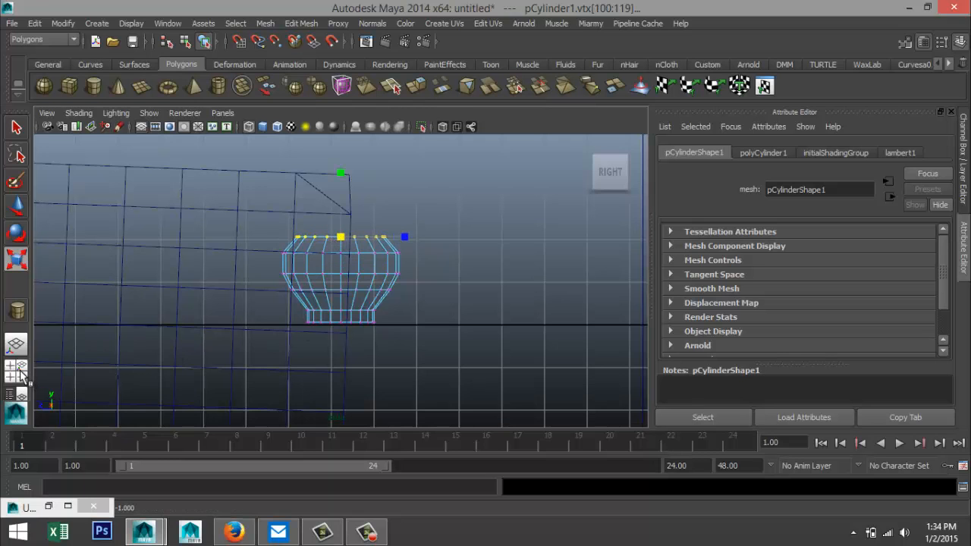
- In the perspective view, assign a new Lambert material to the shaped cylinder and set its color to red
left_click(16, 372)
key("space")
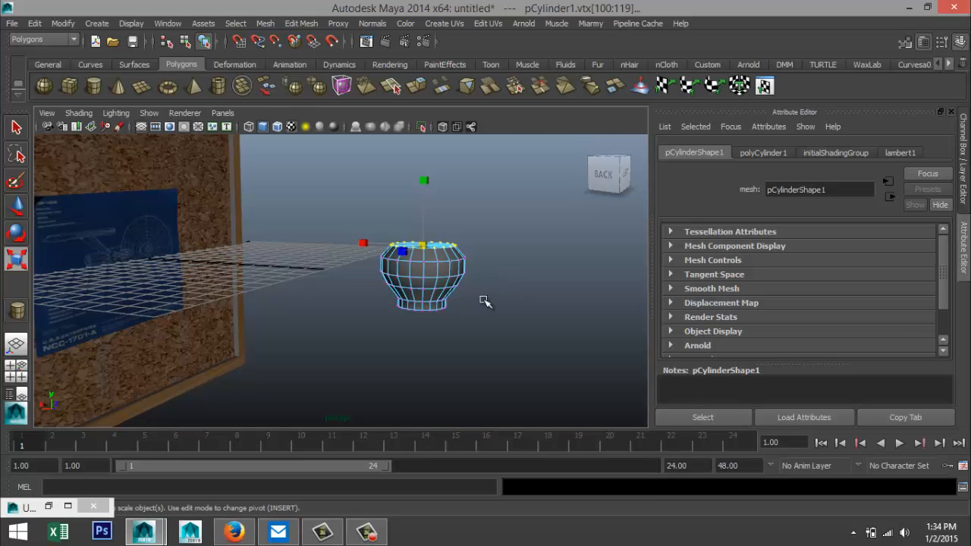
left_click_drag(520, 323, 518, 325, "alt")
right_click_drag(427, 298, 497, 194)
left_click(418, 308)
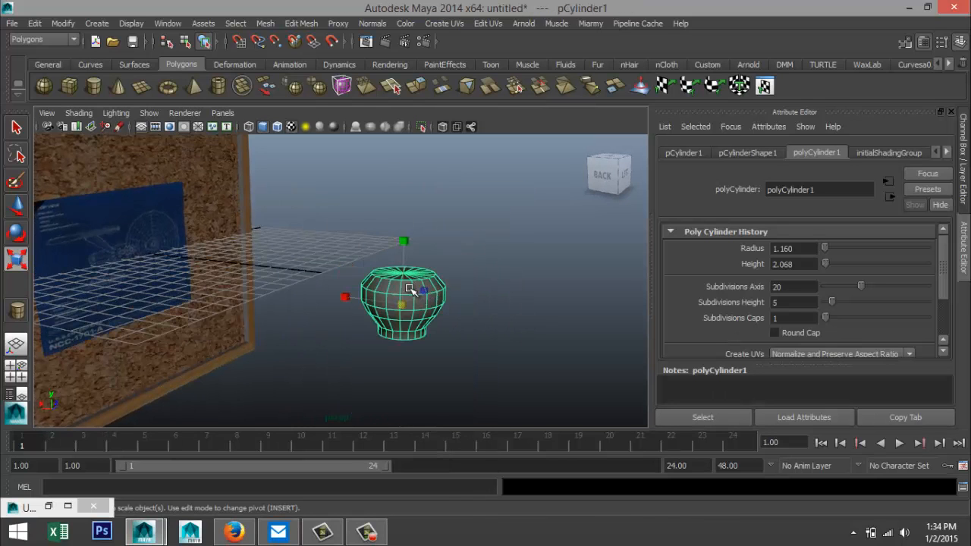
right_click_drag(409, 289, 436, 486)
left_click(422, 153)
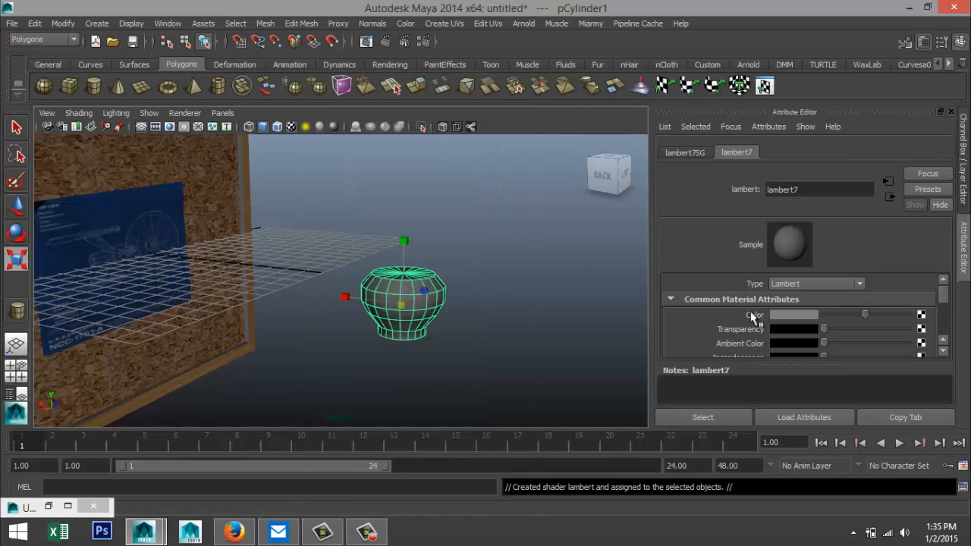
left_click(783, 315)
left_click(732, 283)
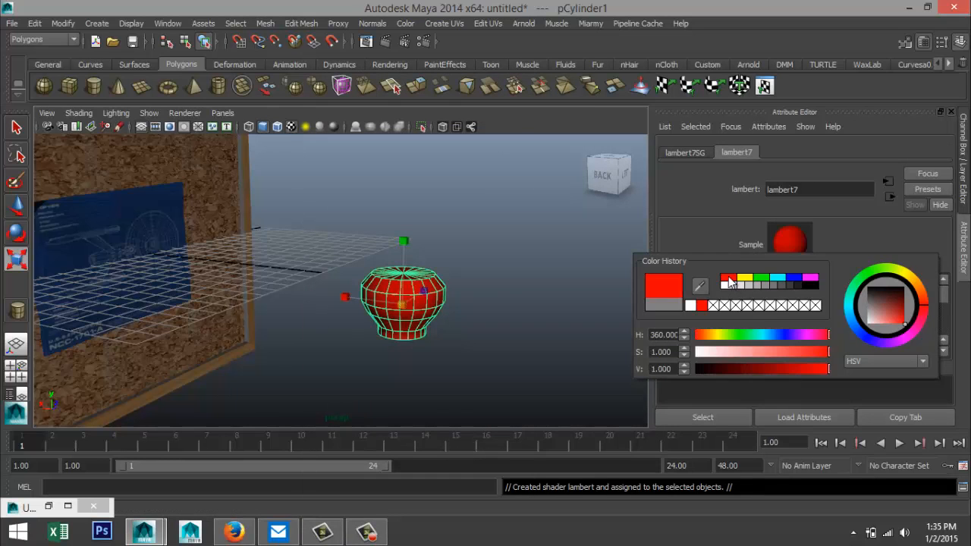
left_click(515, 279)
- Rotate the red pin onto its side, with Rotate Z set to 90
scroll(533, 299, "down", 5)
left_click_drag(521, 288, 408, 350, "alt")
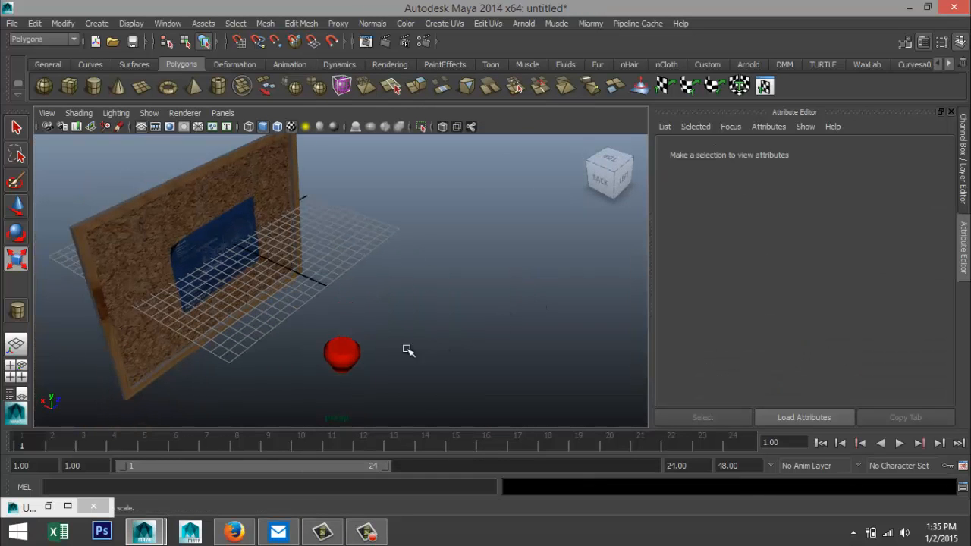
left_click(345, 358)
key("e")
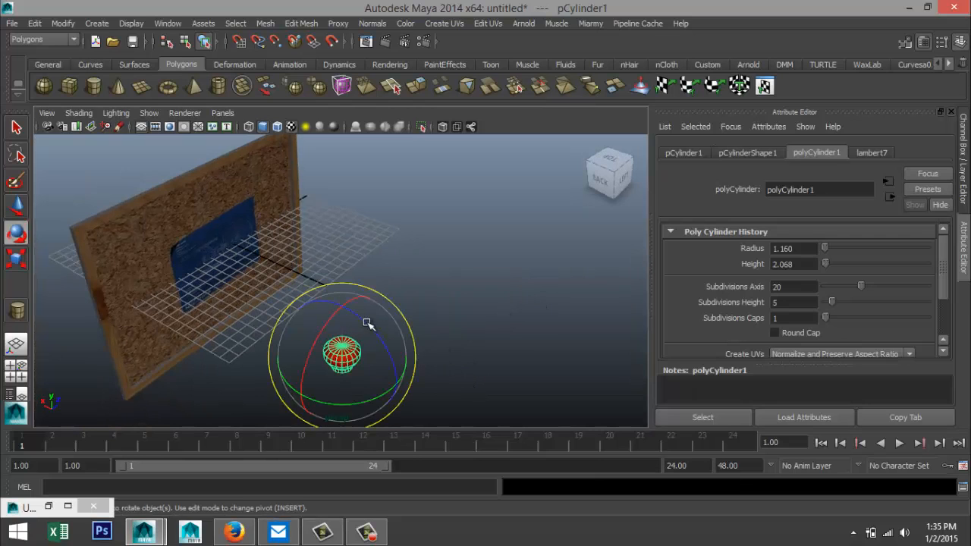
left_click_drag(363, 322, 412, 400)
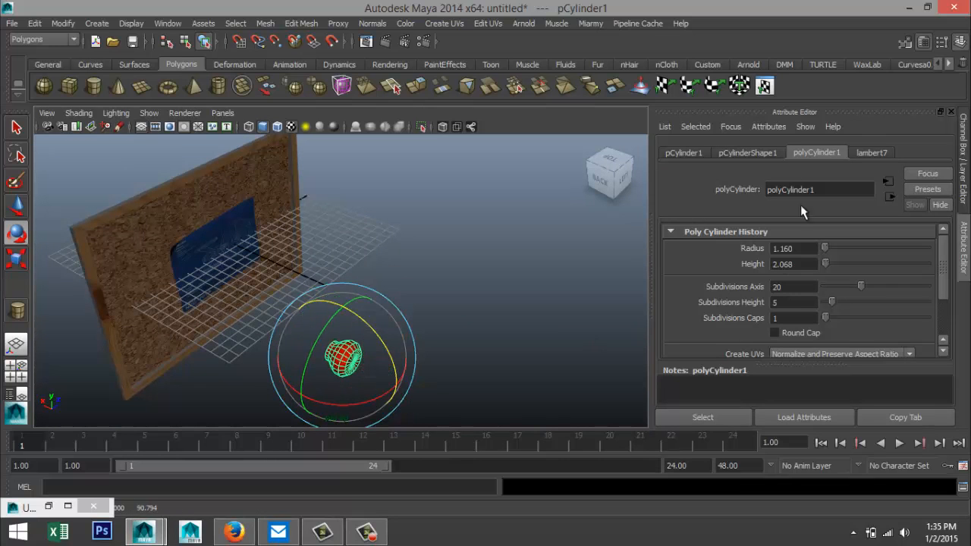
left_click(692, 153)
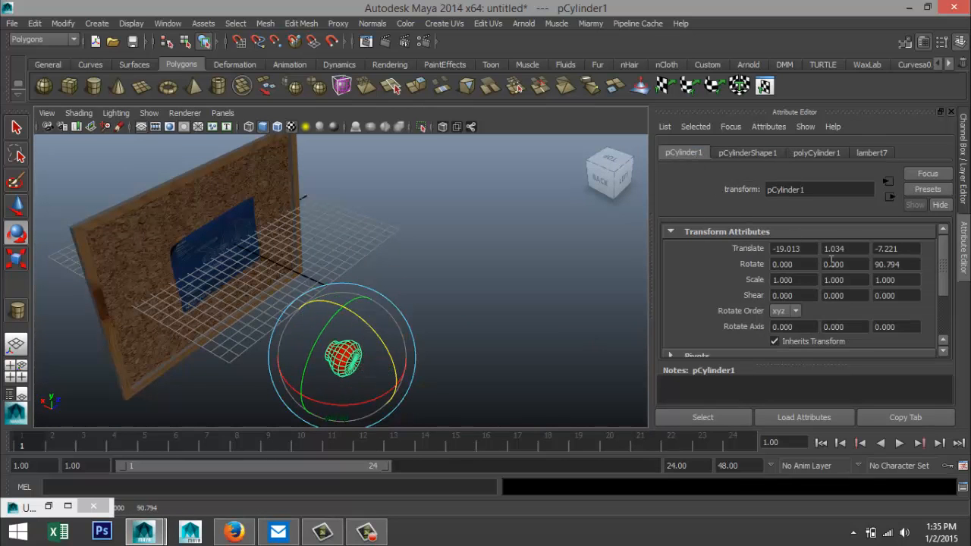
left_click(907, 267)
type("90")
key("Return")
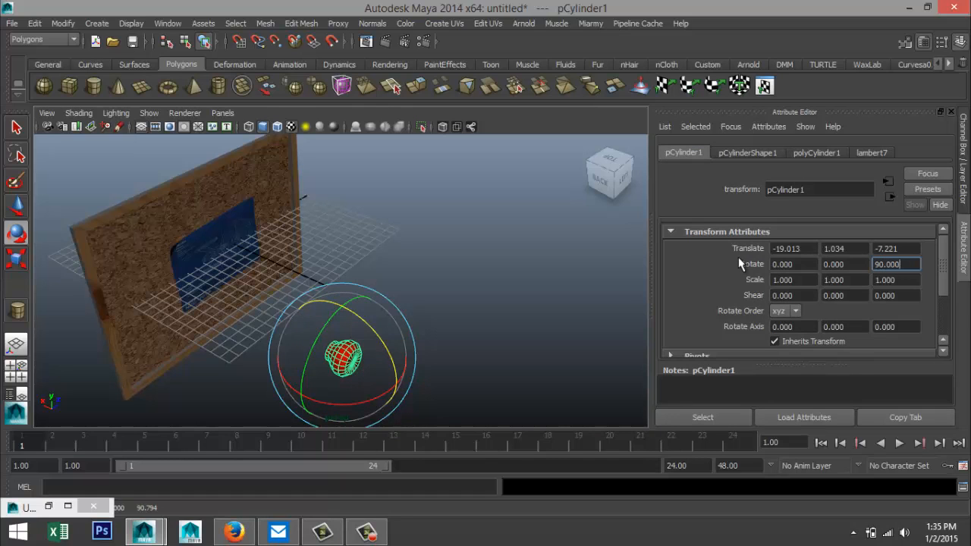
left_click(524, 314)
- Move the red pin along X to the cork board, at a Translate X of about -1.27
left_click(357, 355)
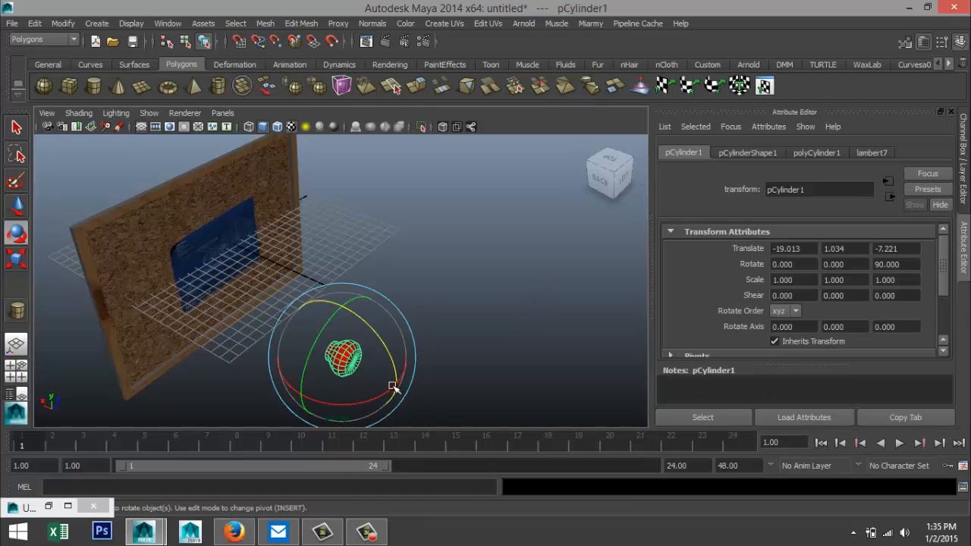
key("w")
left_click_drag(301, 339, 136, 286)
left_click_drag(194, 331, 199, 333, "alt")
key("f")
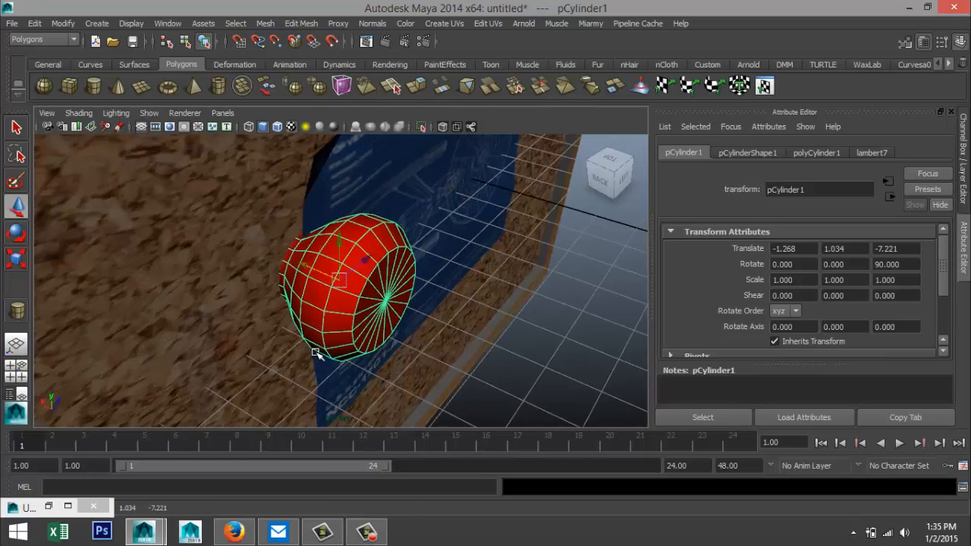
- Scale the pin down uniformly to about 0.17 and raise it to a Translate Y of about 3.28
scroll(321, 354, "down", 3)
middle_click_drag(312, 353, 349, 400, "alt")
key("r")
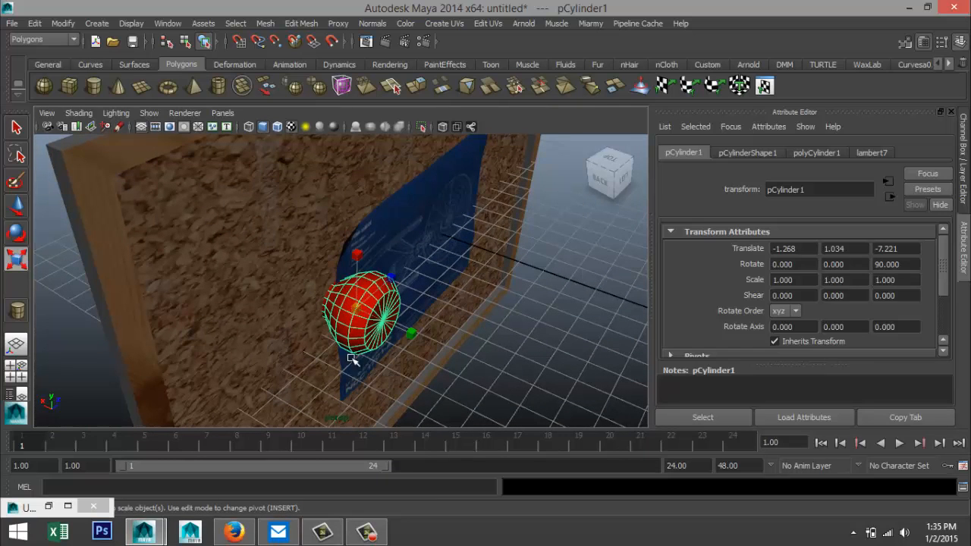
left_click_drag(362, 314, 305, 323)
key("w")
left_click_drag(362, 270, 371, 209)
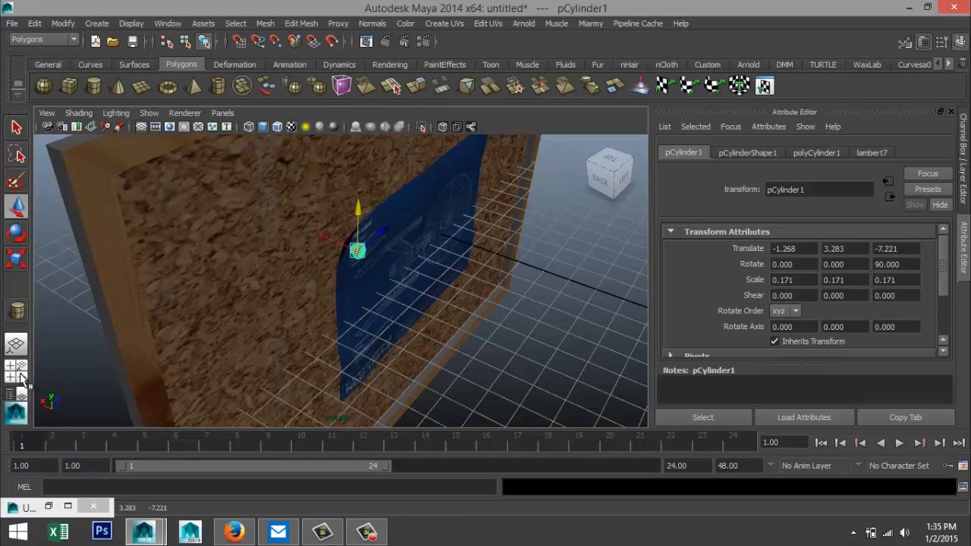
- Move the pin closer to the blueprint's upper edge area, to about X -0.83 and Z -6.02
key("f")
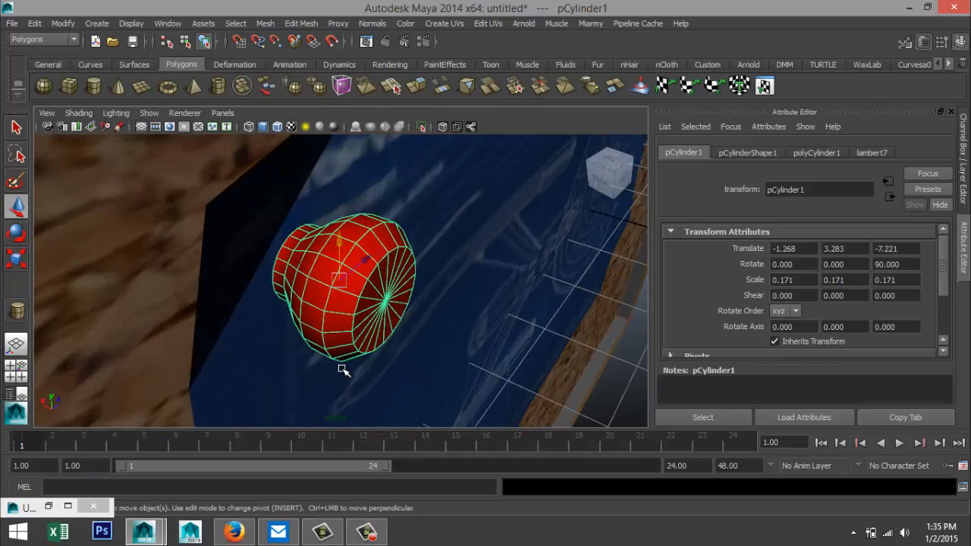
scroll(342, 372, "down", 3)
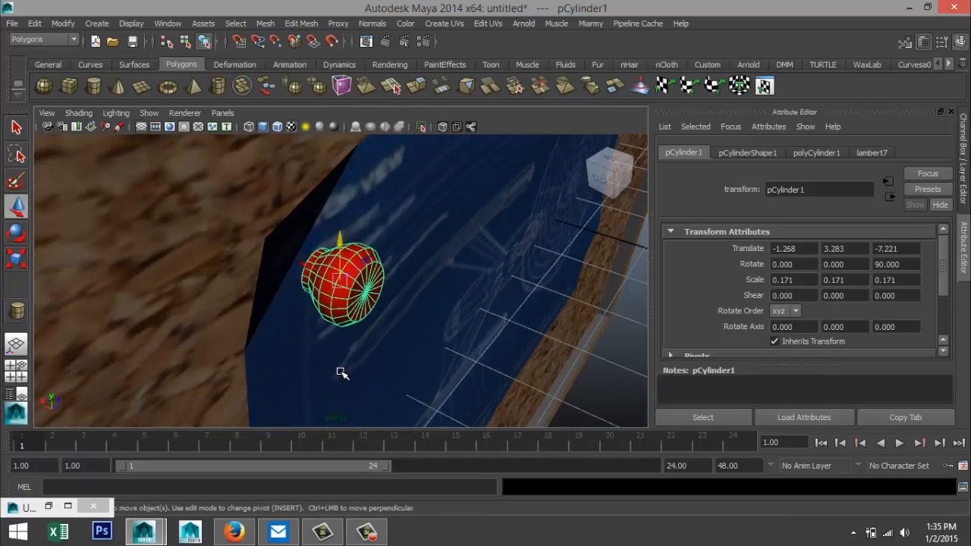
left_click_drag(306, 265, 259, 246)
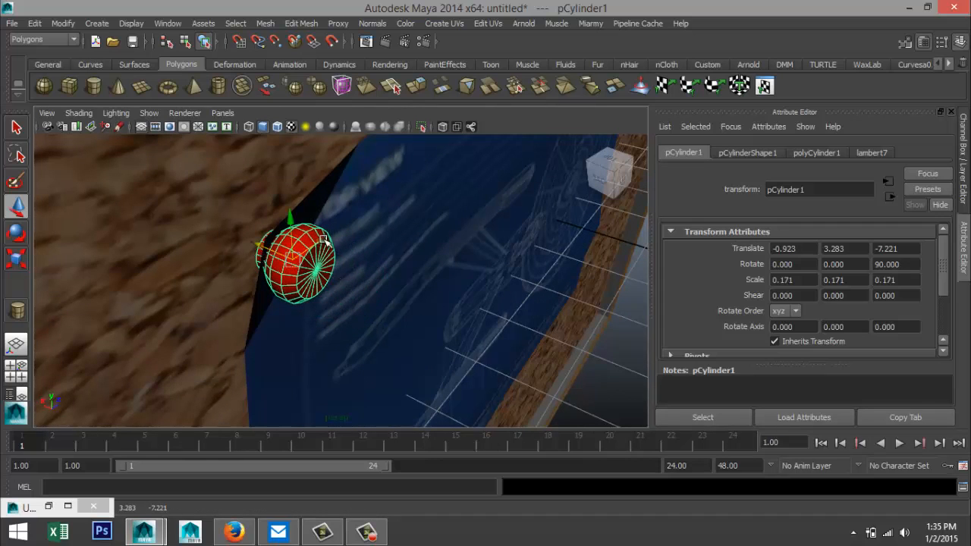
left_click_drag(323, 240, 358, 174)
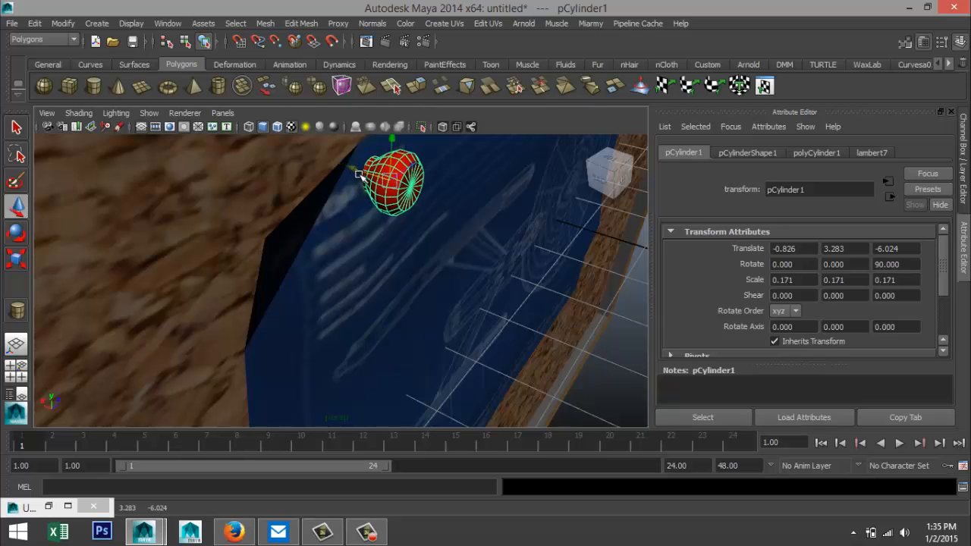
- Shrink the pin uniformly to a scale of about 0.11 and push it toward the blueprint to about X -0.78
left_click_drag(404, 335, 352, 309, "alt")
scroll(369, 329, "down", 4)
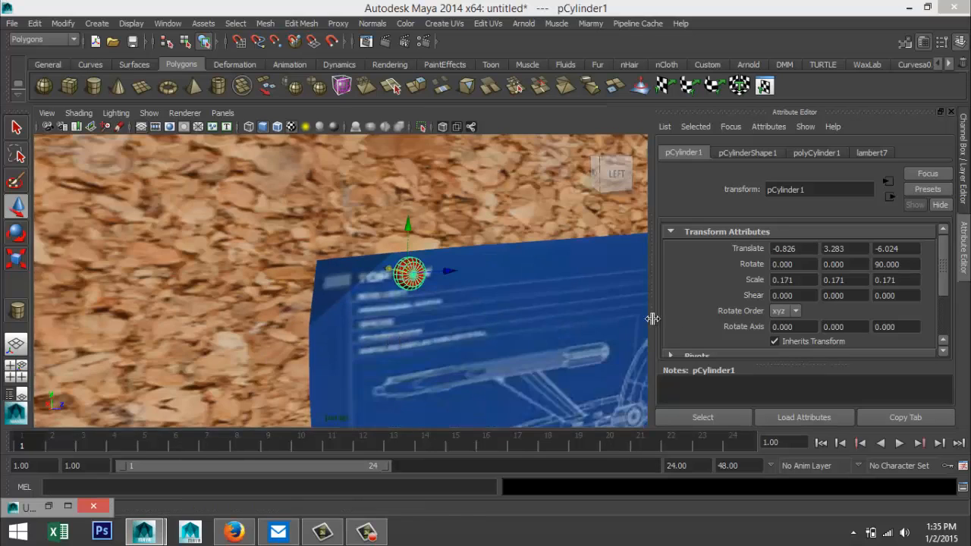
middle_click_drag(507, 328, 405, 307, "alt")
scroll(410, 314, "down", 6)
scroll(414, 316, "up", 8)
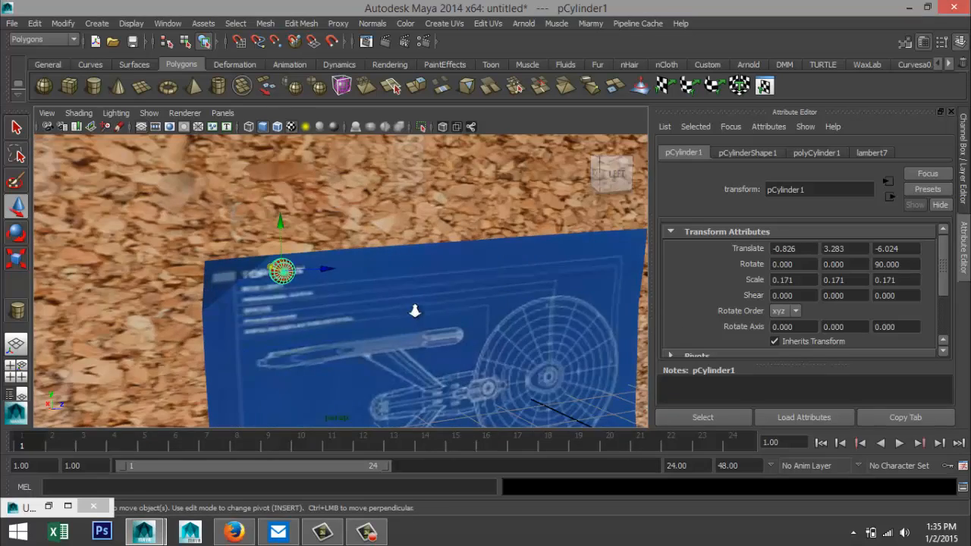
key("r")
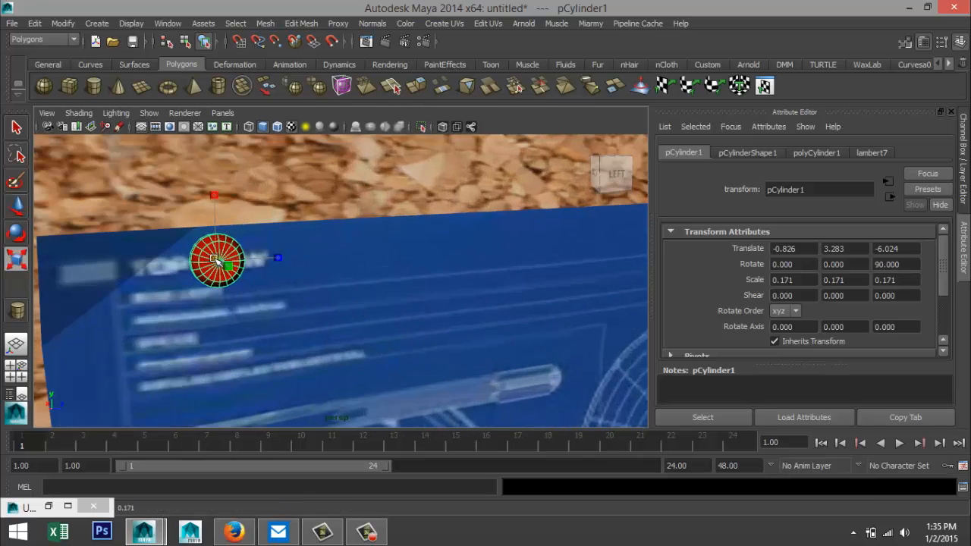
left_click_drag(209, 259, 188, 260)
left_click_drag(213, 338, 463, 379, "alt")
key("w")
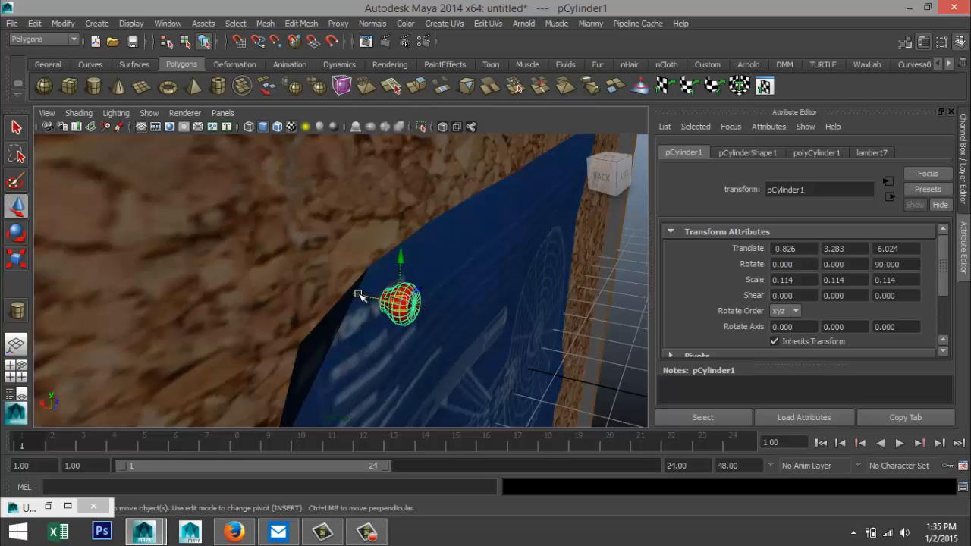
left_click_drag(359, 294, 361, 294)
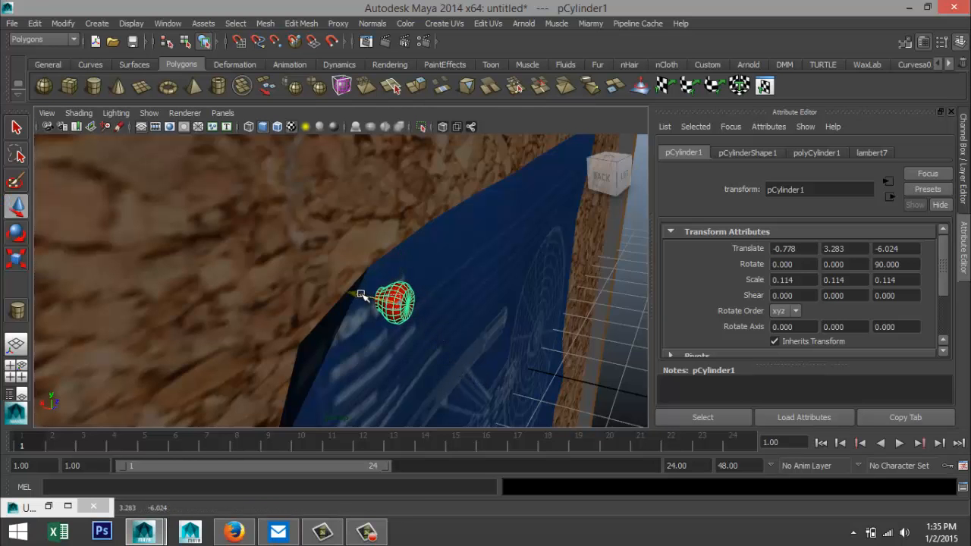
- Duplicate the pin and place the copy at the blueprint's other upper corner, at about Y 3.58 and Z 2.46
left_click_drag(450, 349, 410, 338, "alt")
scroll(410, 339, "down", 5)
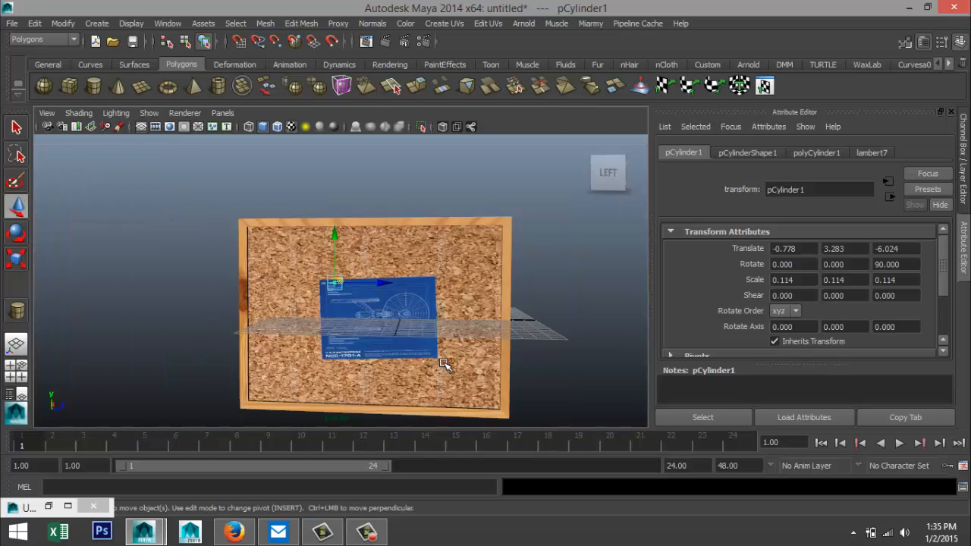
key("ctrl+d")
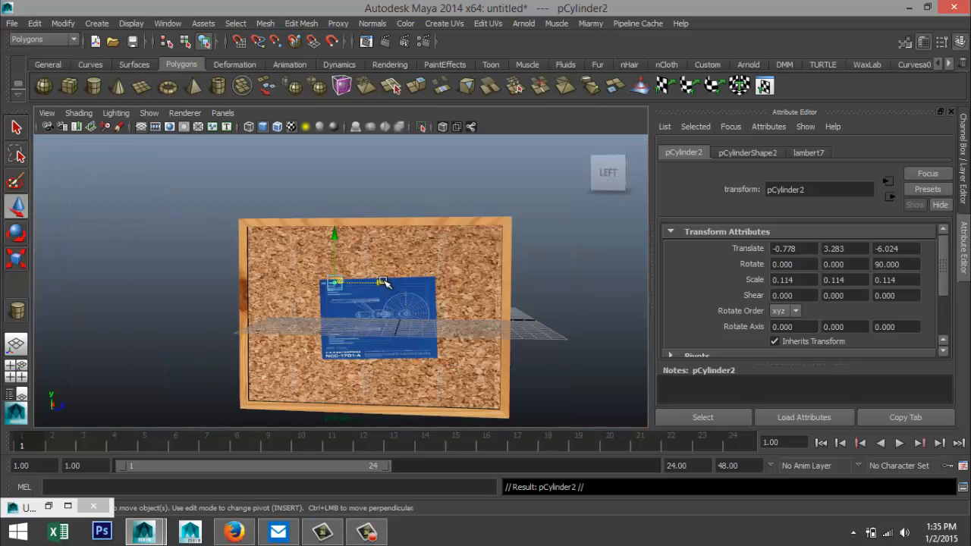
left_click_drag(383, 282, 484, 307)
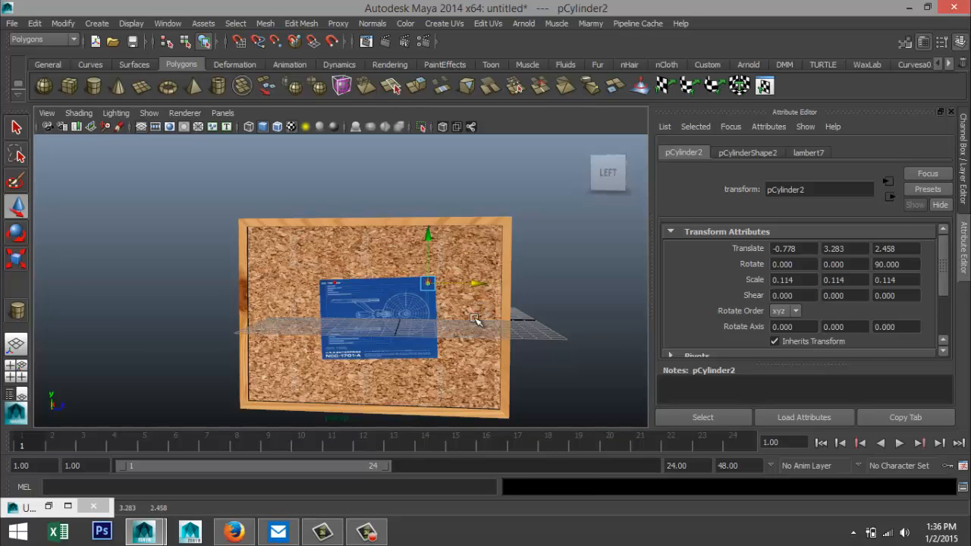
scroll(424, 381, "up", 3)
left_click_drag(359, 373, 444, 381, "alt")
scroll(492, 347, "up", 3)
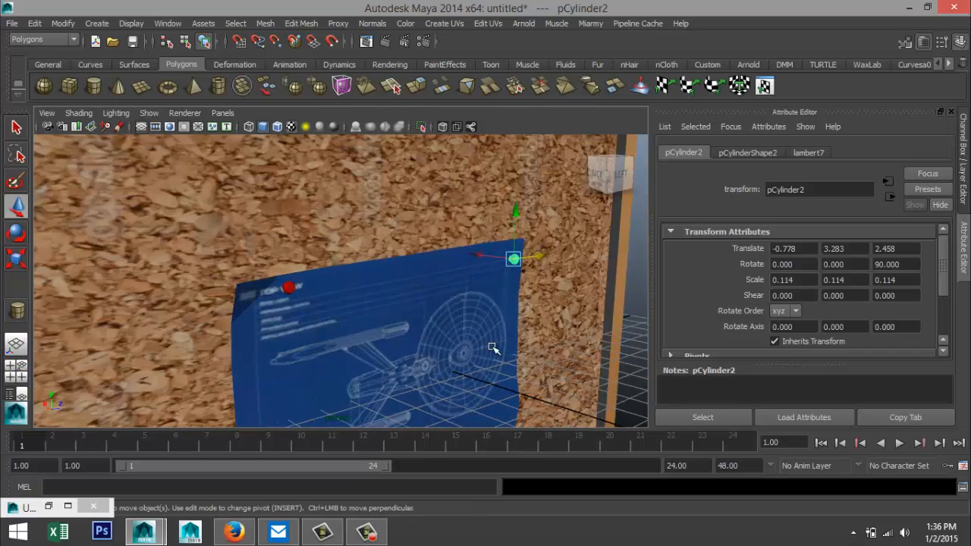
left_click_drag(492, 347, 442, 259, "alt")
left_click_drag(469, 339, 503, 244, "alt")
middle_click_drag(503, 245, 504, 240, "alt")
scroll(503, 289, "down", 3)
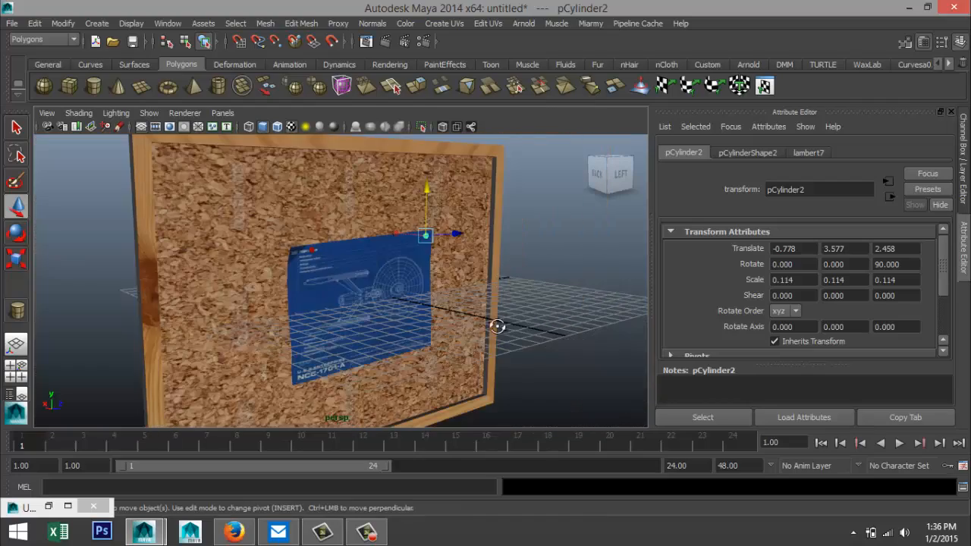
- Examine the two pins on the blueprint and the cork board's frame from an angled view
left_click_drag(497, 327, 442, 345, "alt")
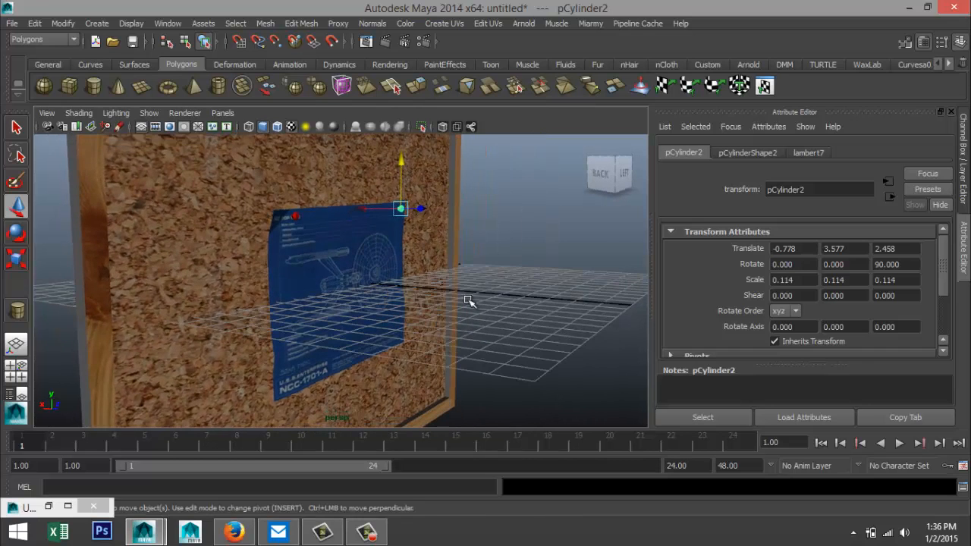
middle_click_drag(477, 289, 483, 318, "alt")
scroll(486, 309, "down", 2)
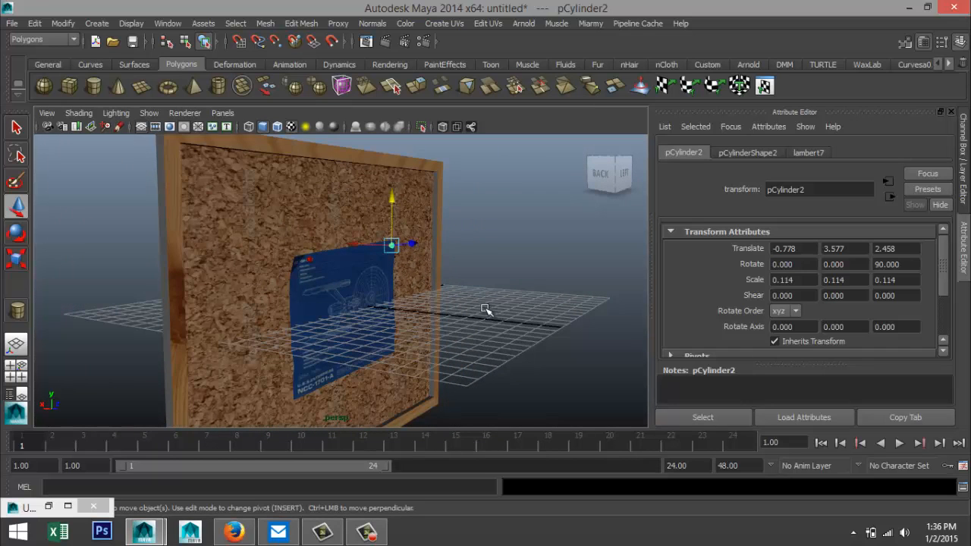
scroll(485, 309, "up", 3)
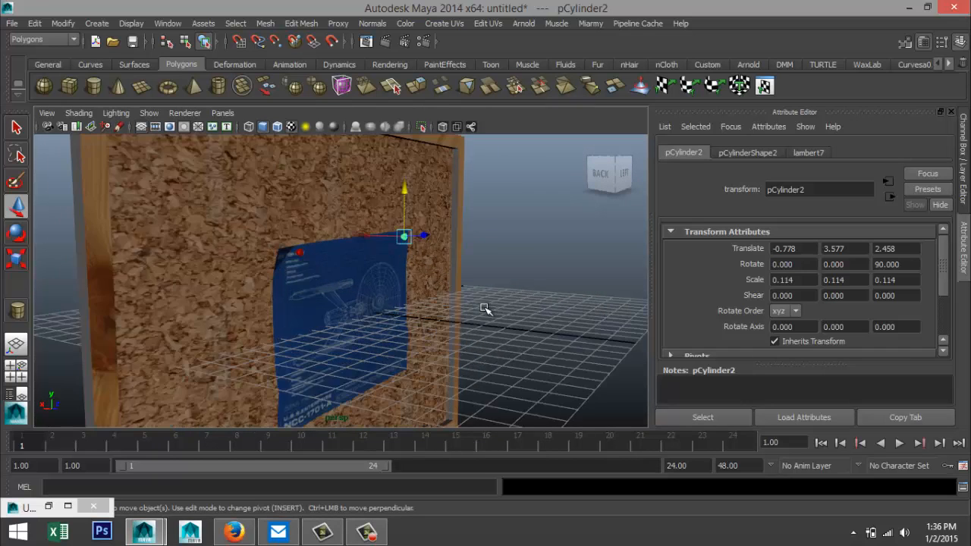
middle_click_drag(505, 302, 467, 301, "alt")
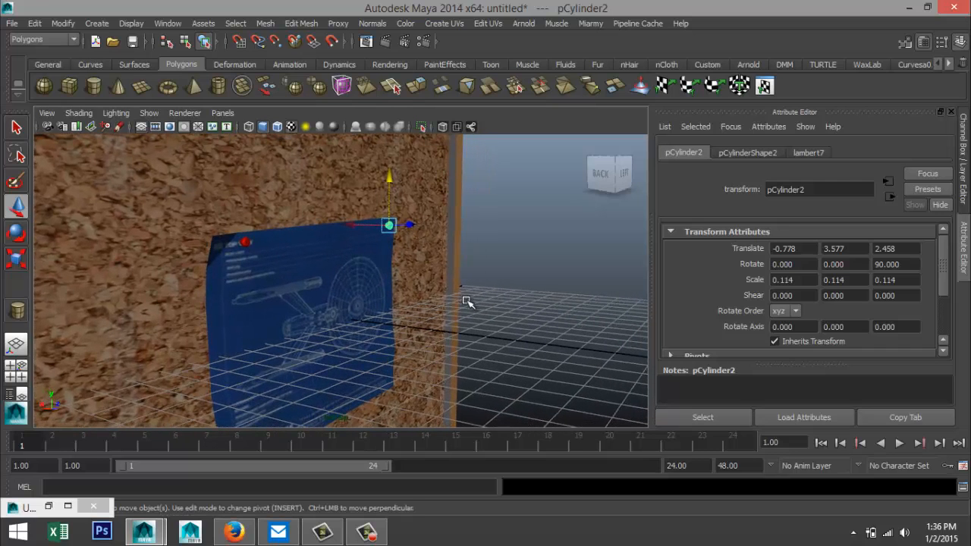
scroll(477, 291, "up", 1)
scroll(483, 280, "down", 2)
middle_click_drag(487, 241, 477, 278, "alt")
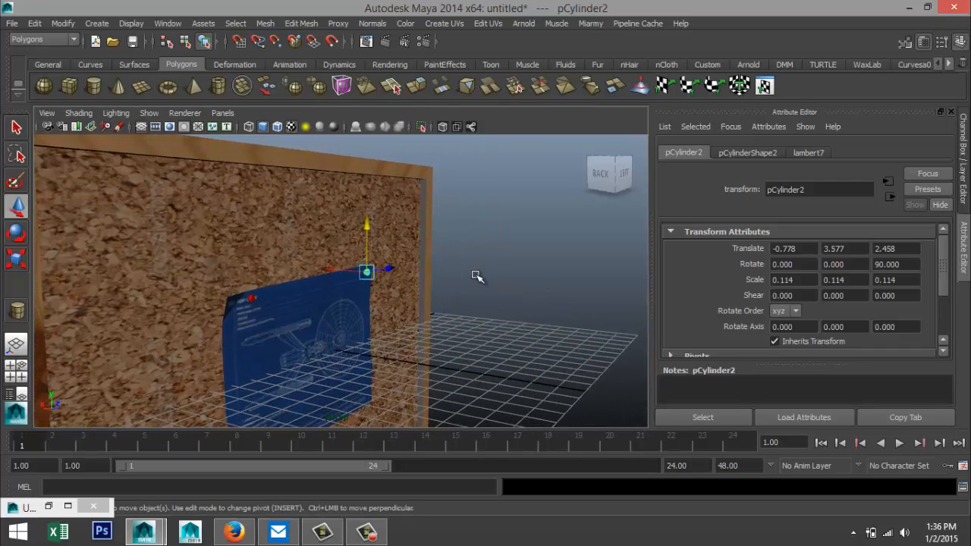
scroll(475, 273, "up", 2)
- Select the inner face of the frame's side nearest the duplicated pin and apply automatic UV mapping to it
left_click(457, 245)
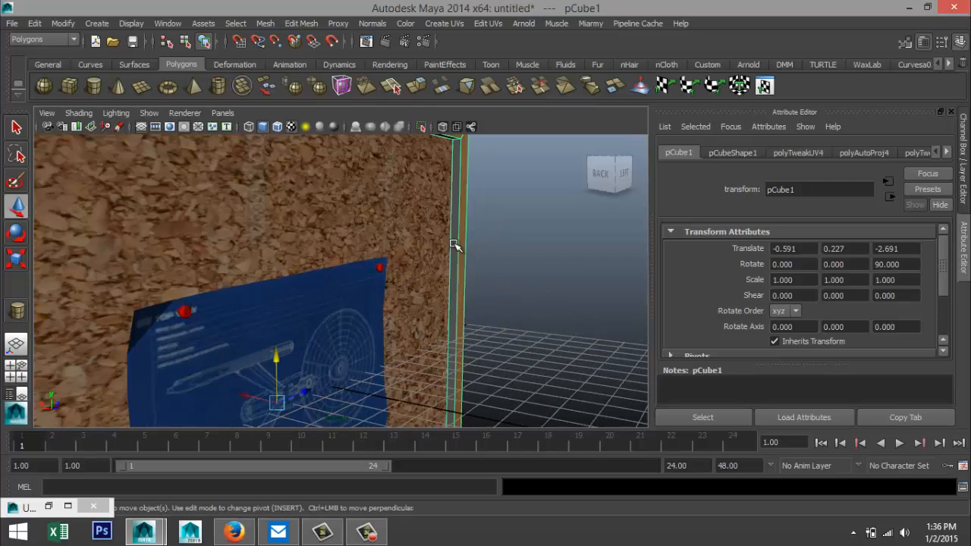
right_click(455, 245)
left_click(457, 241)
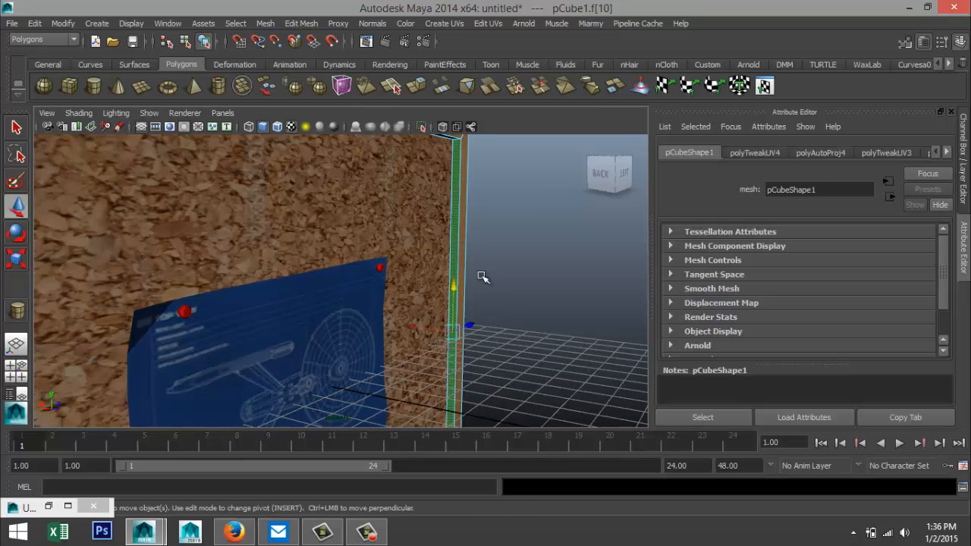
left_click(449, 23)
left_click(486, 86)
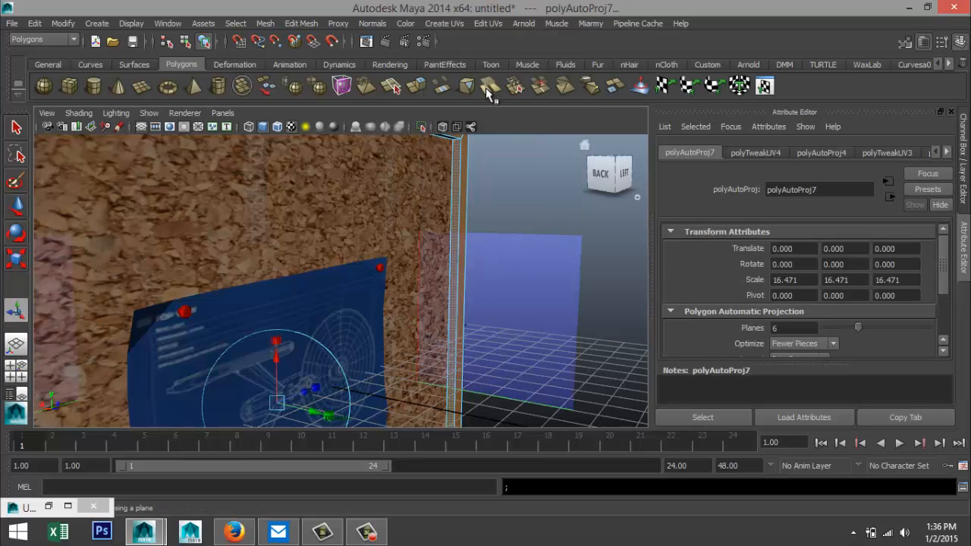
- Assign a new Lambert material to the frame side's inner face, with pinewood.jpg as its color texture
right_click_drag(453, 207, 447, 479)
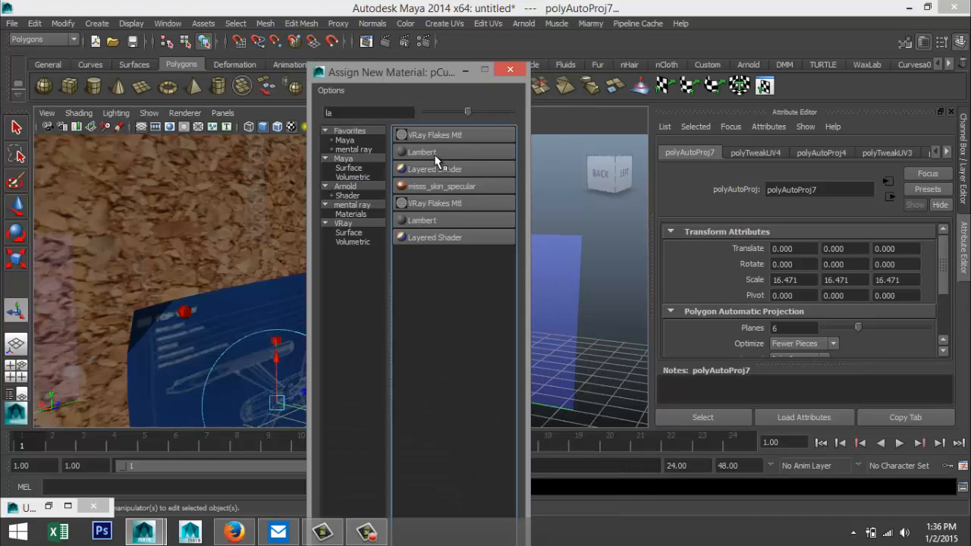
left_click(434, 153)
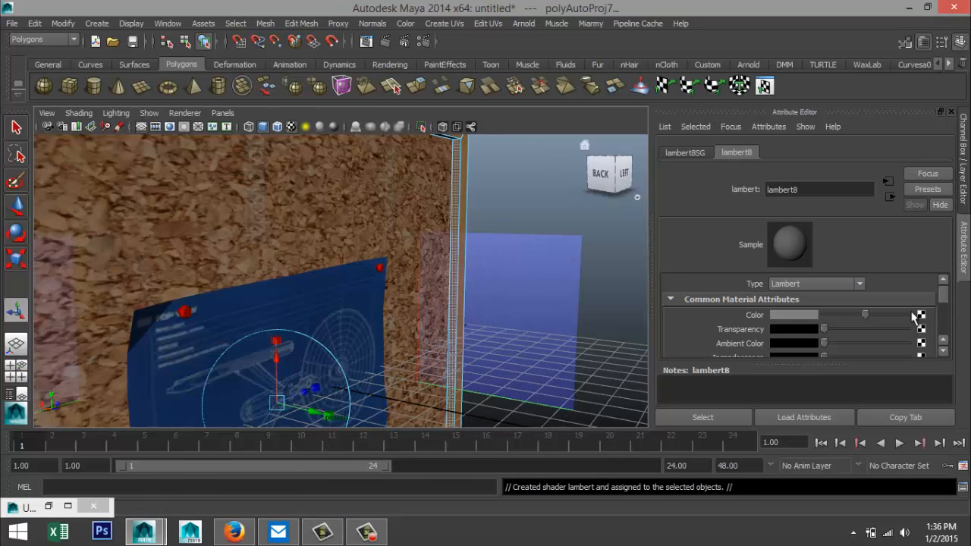
left_click(919, 316)
left_click(300, 224)
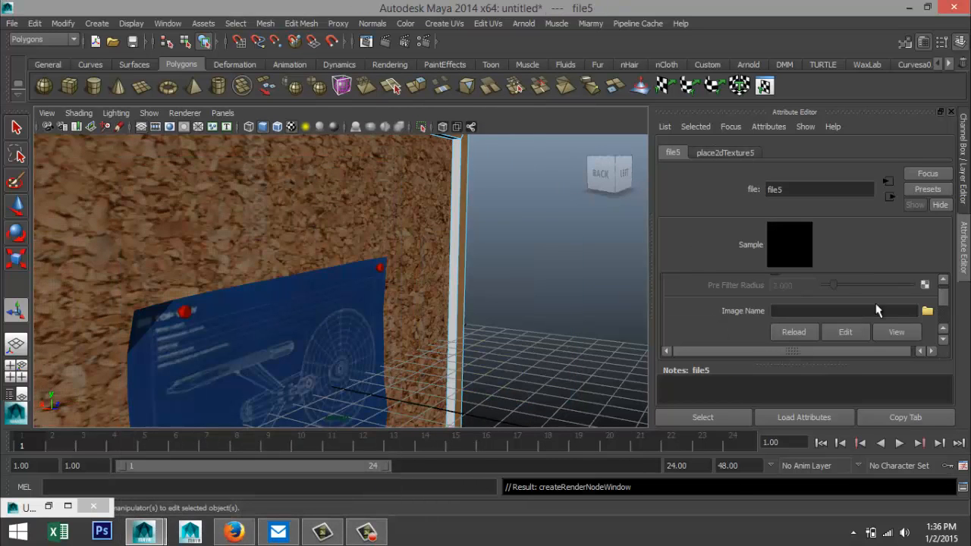
left_click(927, 312)
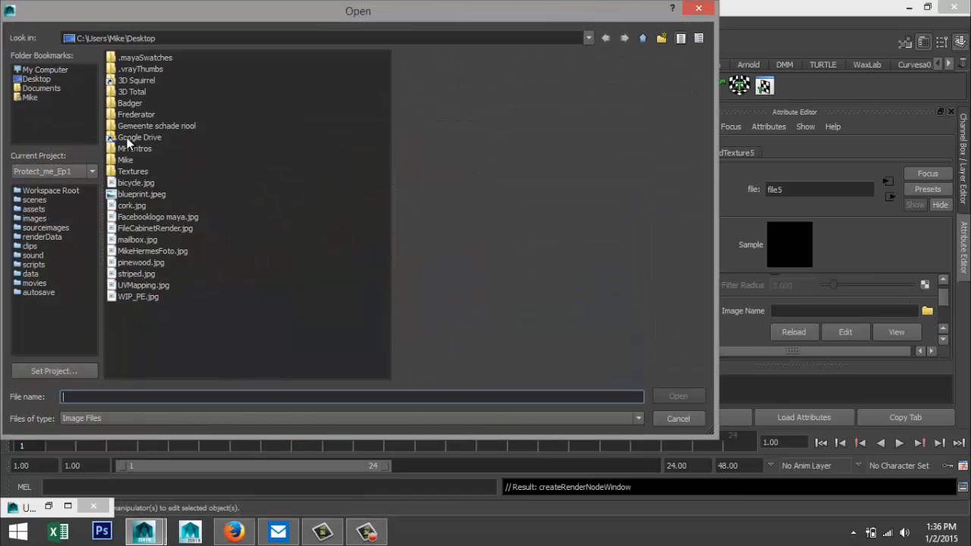
left_click(135, 206)
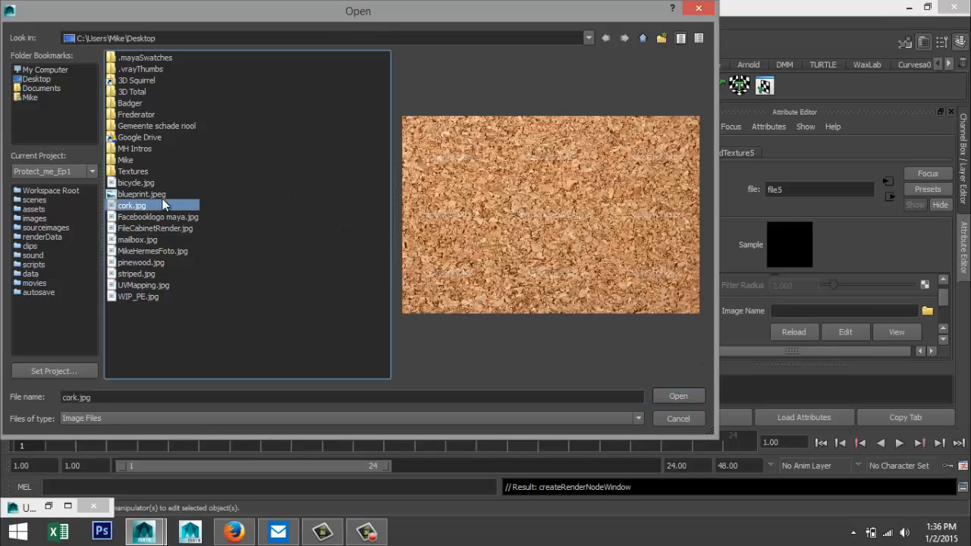
left_click(132, 263)
left_click(677, 396)
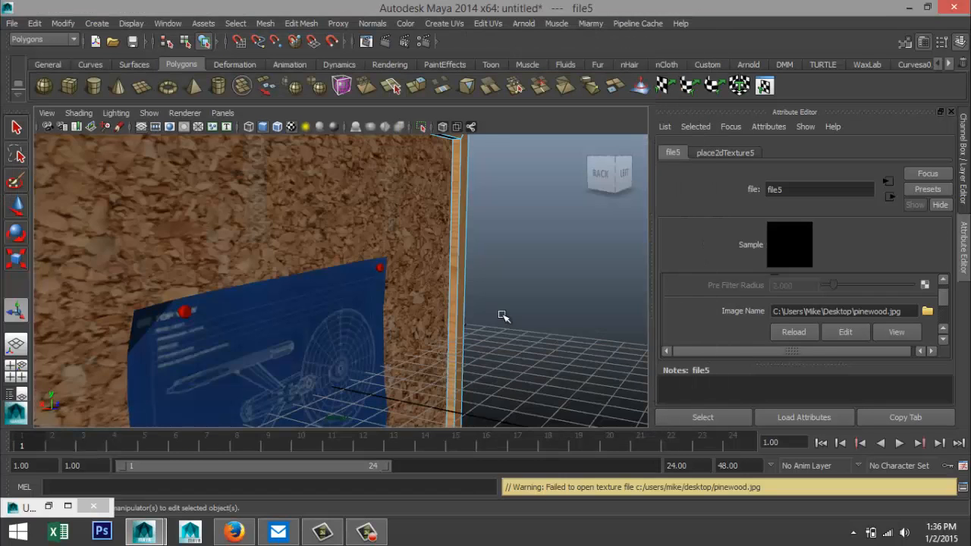
- Select the pinewood inner face of the frame's side and show its UVs in the UV Texture Editor
scroll(531, 311, "up", 2)
scroll(554, 281, "up", 1)
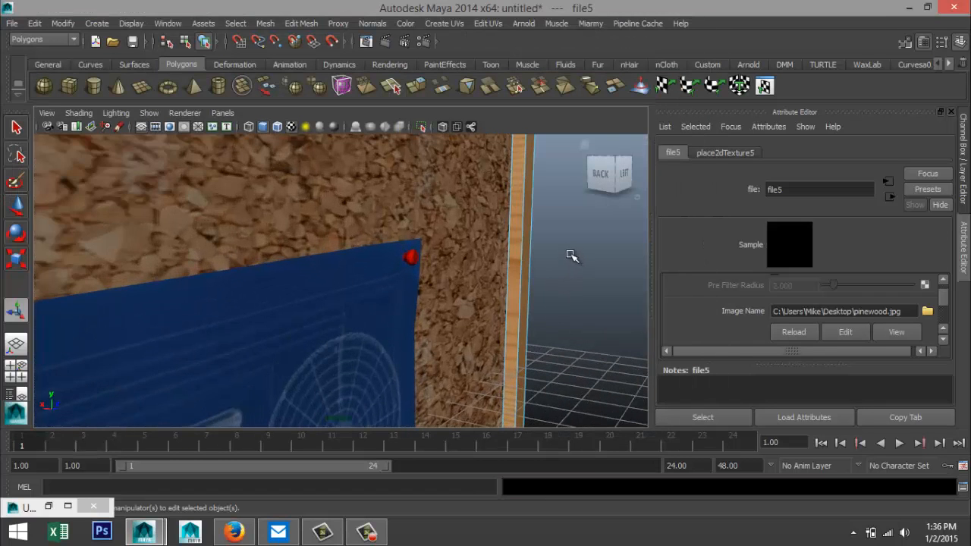
middle_click_drag(553, 262, 342, 306, "alt")
scroll(554, 282, "up", 1)
left_click_drag(549, 281, 598, 282, "alt")
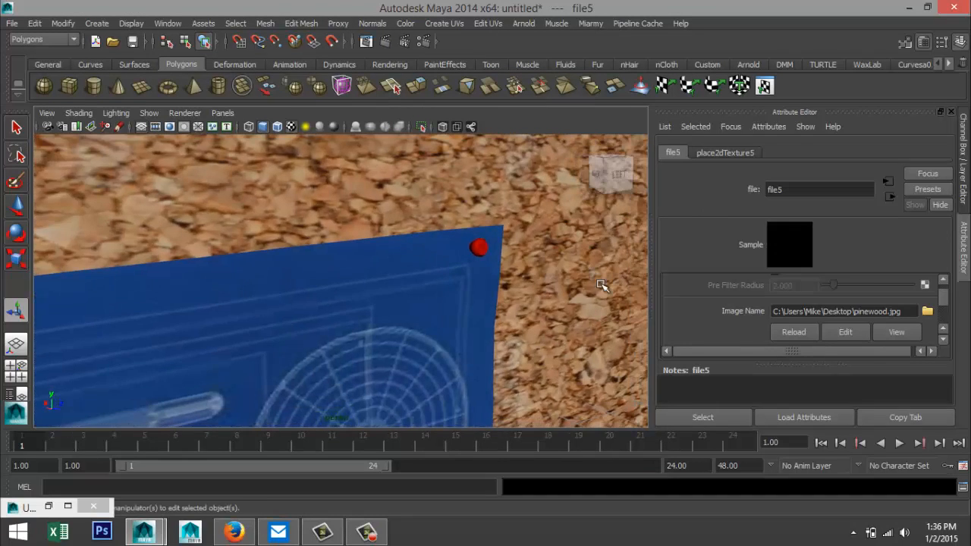
middle_click_drag(552, 284, 198, 292, "alt")
middle_click_drag(607, 272, 322, 297, "alt")
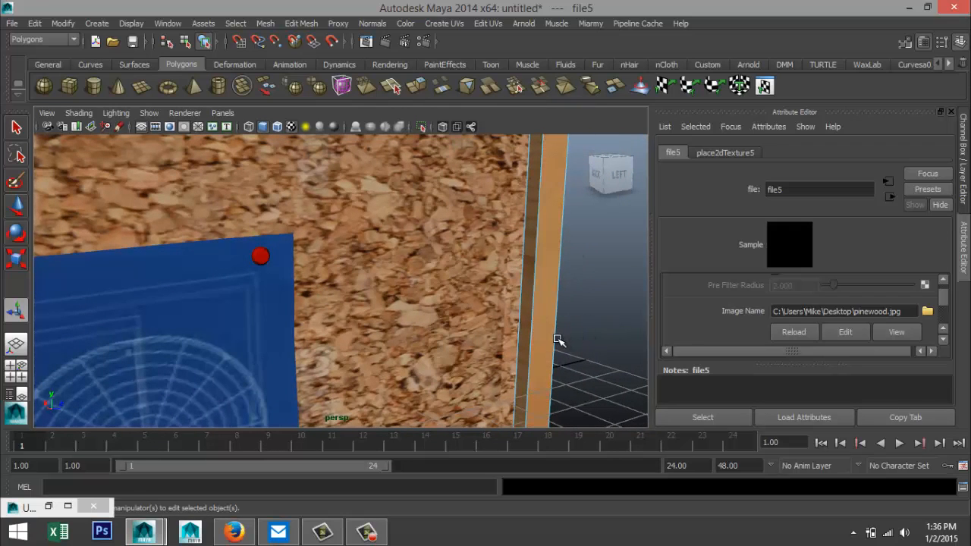
scroll(556, 340, "down", 2)
left_click_drag(493, 339, 452, 313, "alt")
left_click(372, 265)
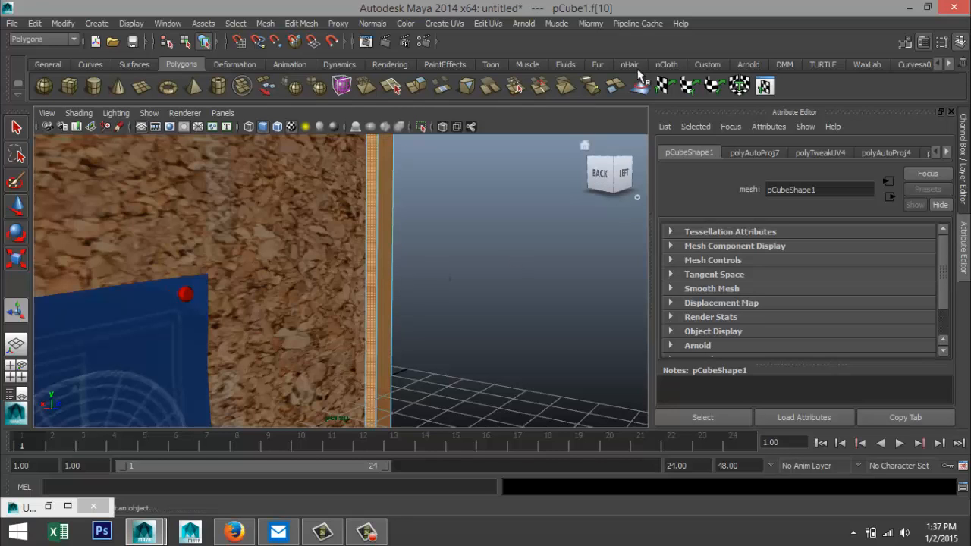
left_click(490, 23)
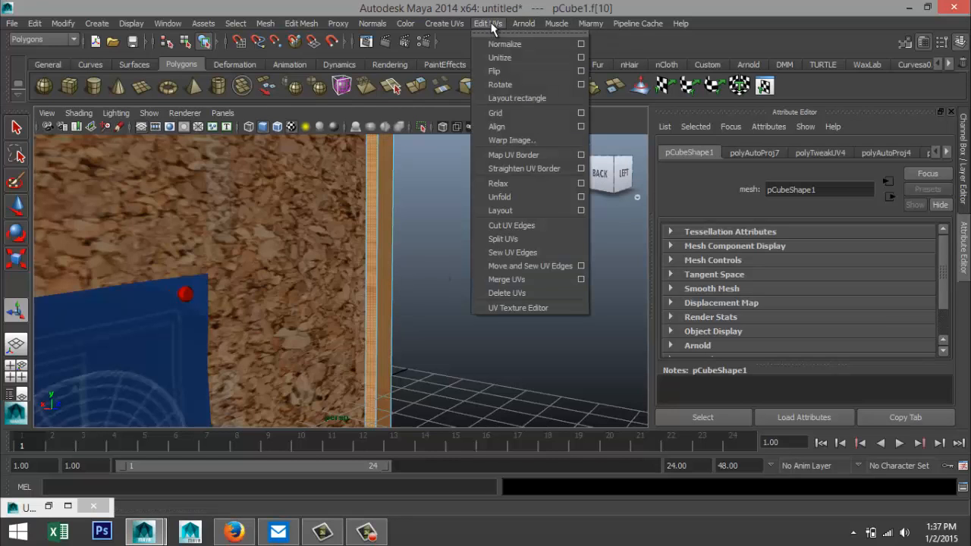
left_click(566, 309)
right_click_drag(691, 271, 738, 272)
left_click_drag(619, 189, 789, 392)
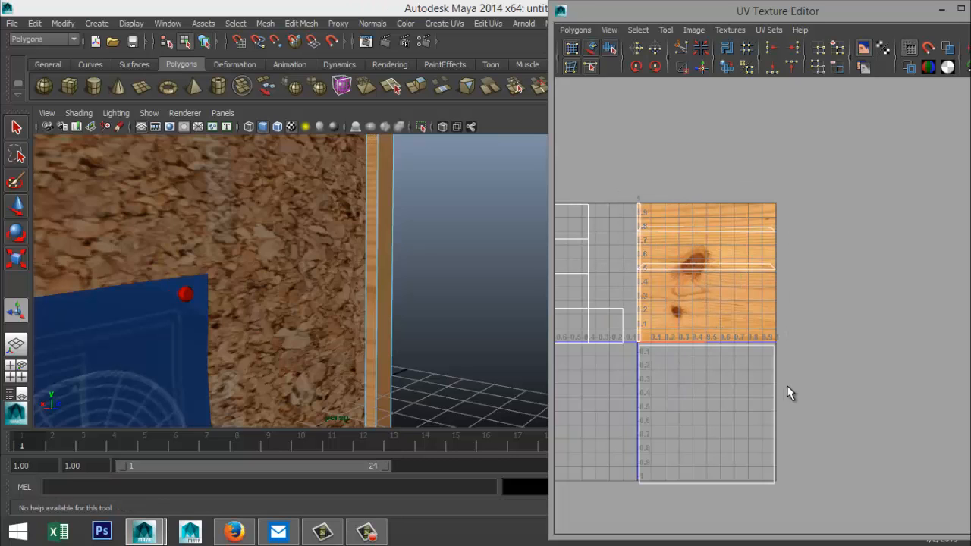
left_click(645, 349)
right_click_drag(641, 341, 718, 446)
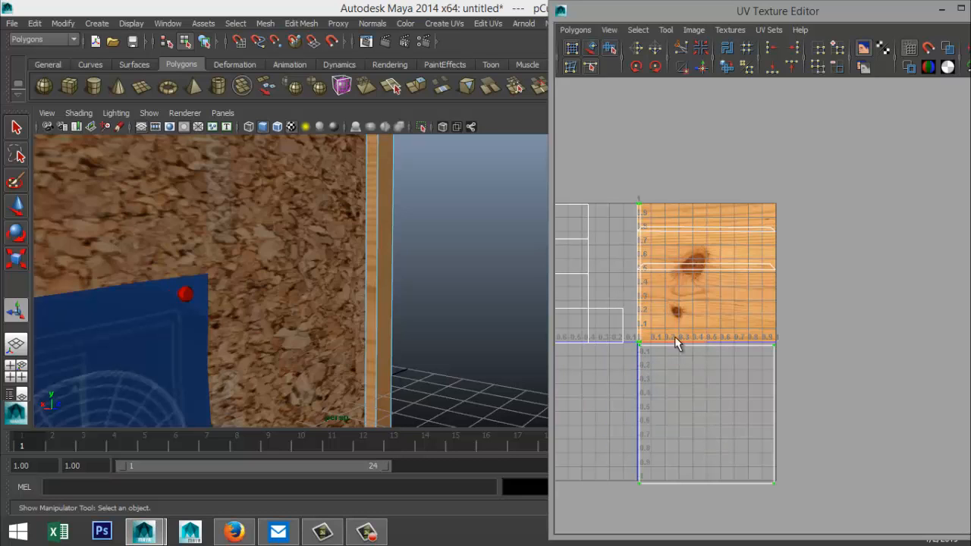
key("w")
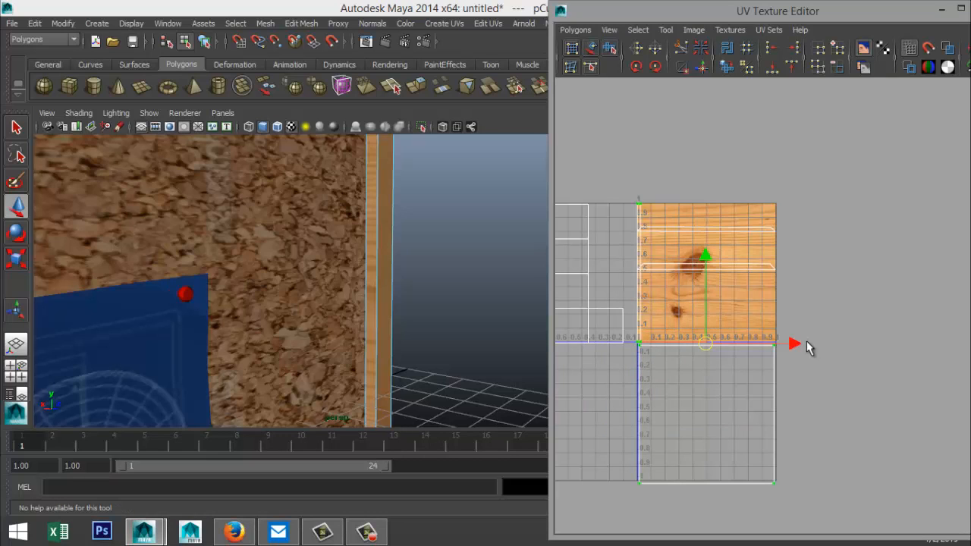
left_click_drag(794, 345, 817, 346)
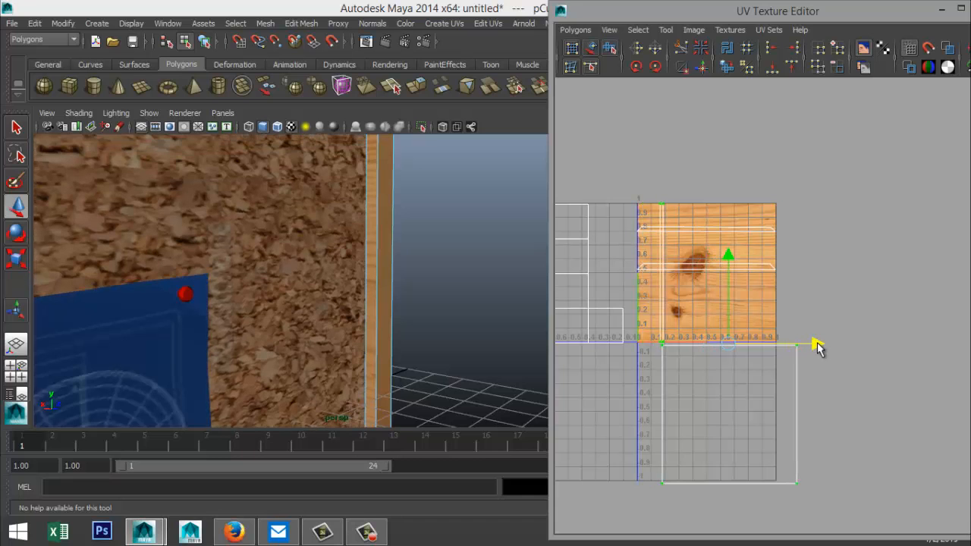
key("ctrl+z")
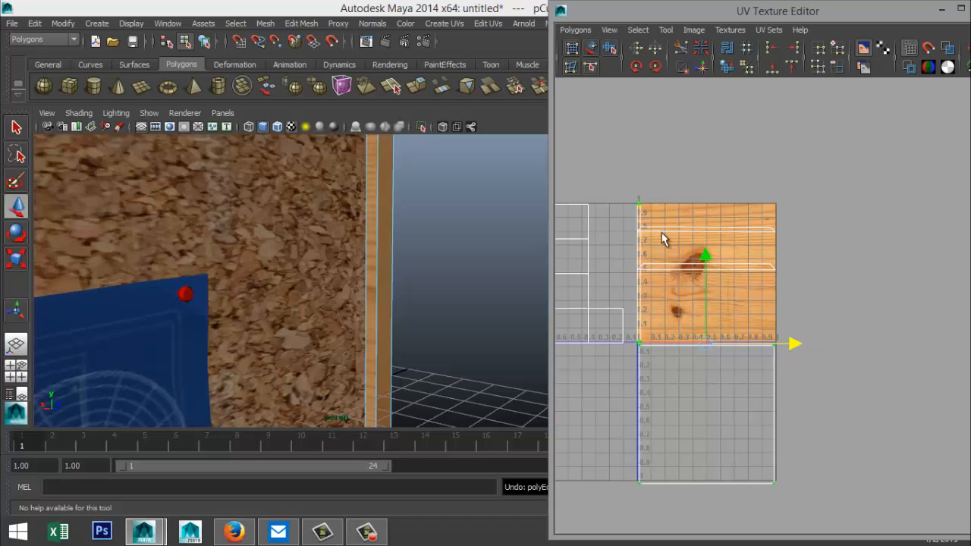
- Move the face's narrow vertical UV shell to the middle of the wood image and rotate it about 90 degrees to horizontal
left_click_drag(656, 210, 656, 212)
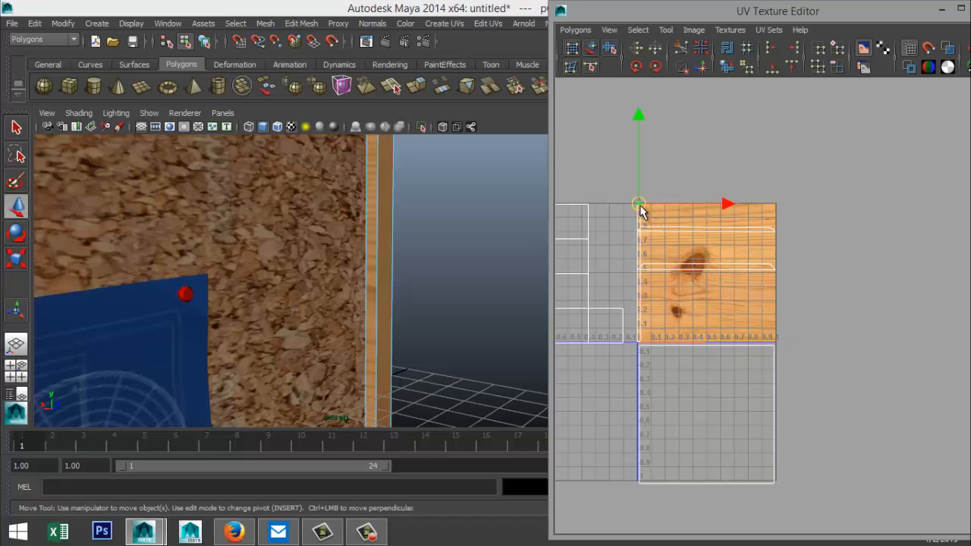
right_click_drag(639, 206, 709, 319)
left_click_drag(727, 271, 808, 286)
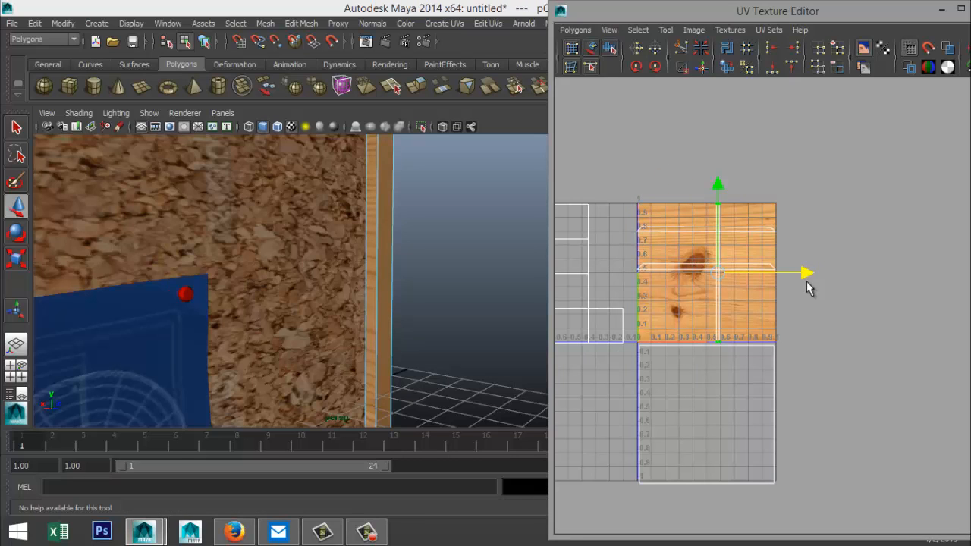
key("e")
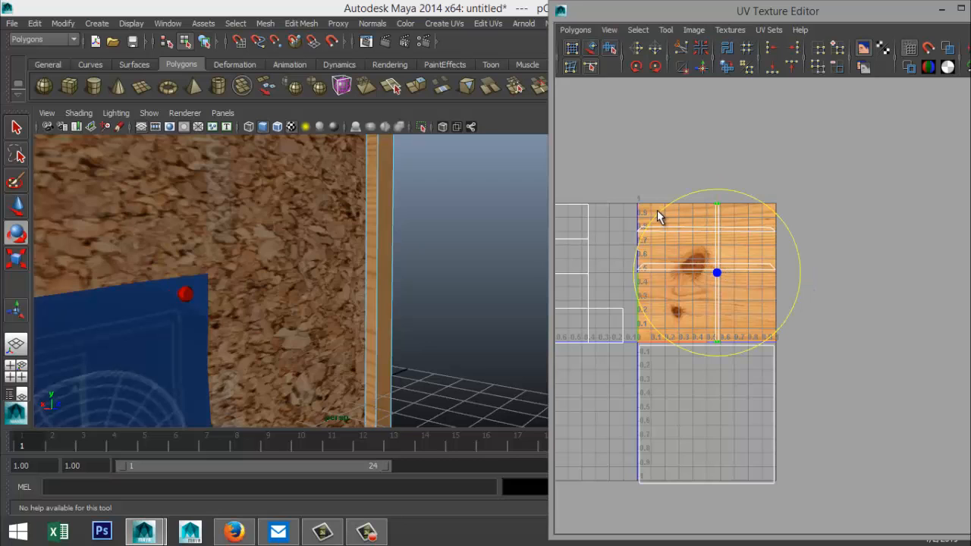
left_click_drag(660, 214, 670, 317)
- Lower the UV shell to about V 0.27, align it with the wood image's full width, and put the UV Texture Editor away
key("w")
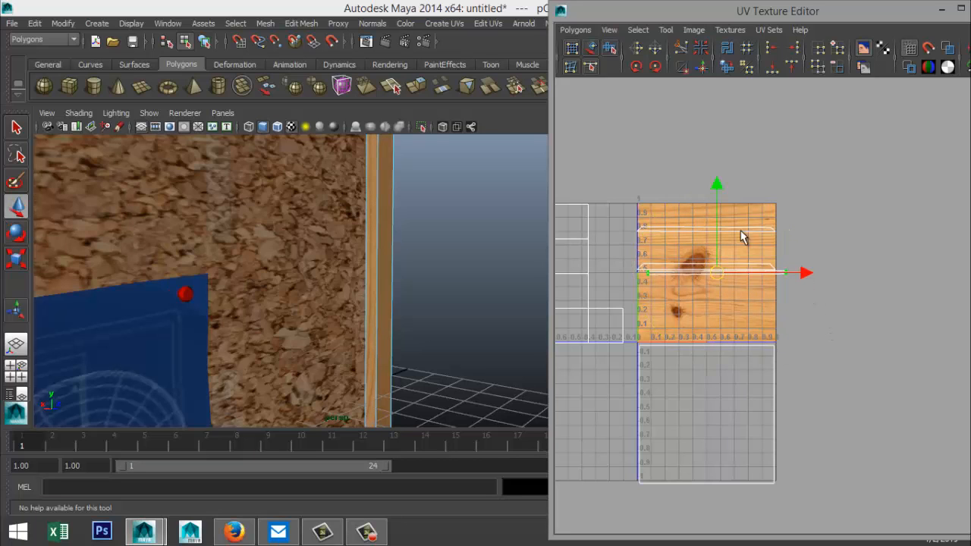
left_click_drag(717, 190, 721, 224)
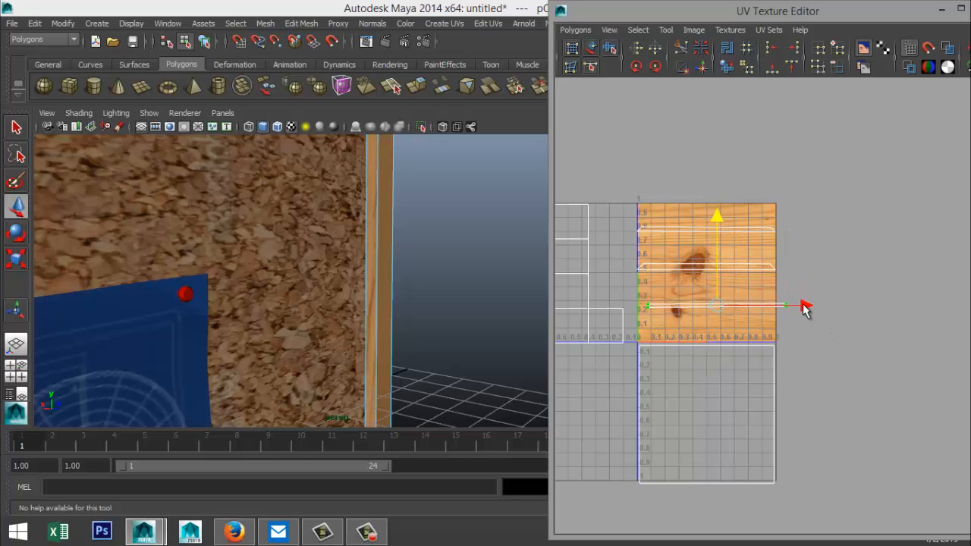
left_click_drag(804, 305, 793, 305)
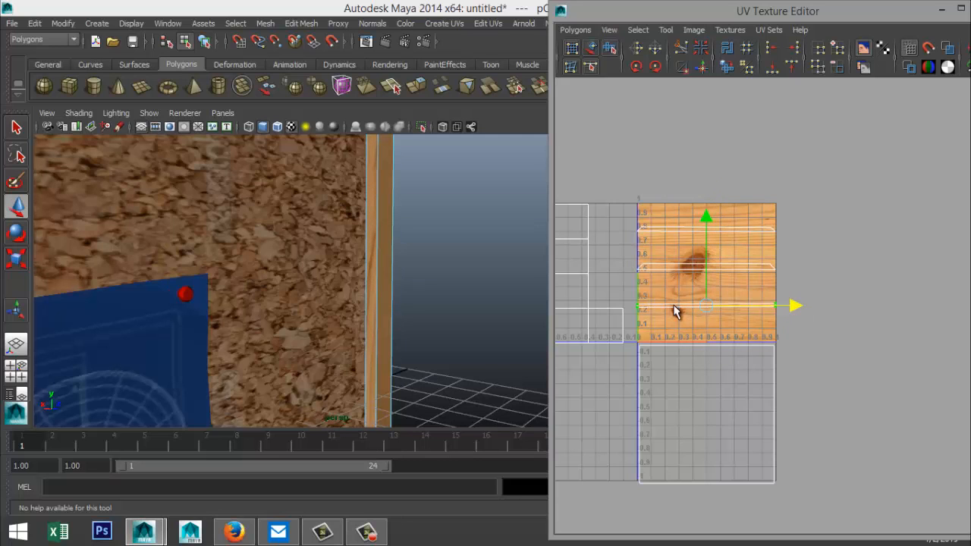
left_click(446, 274)
left_click_drag(425, 288, 453, 288, "alt")
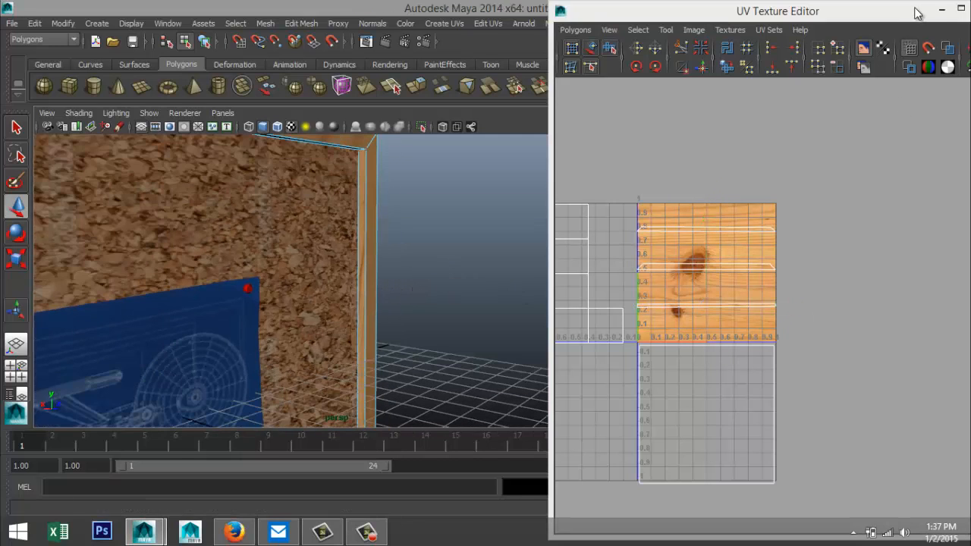
left_click(942, 10)
- Select the inner face of the frame's bottom side and assign a new Lambert material to it
left_click_drag(387, 278, 523, 259, "alt")
middle_click_drag(523, 259, 574, 167, "alt")
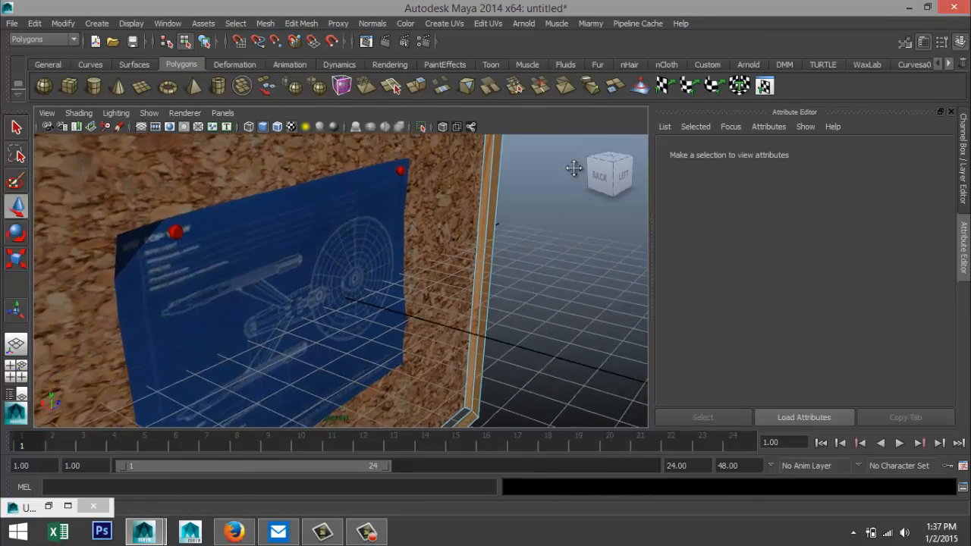
scroll(578, 213, "down", 6)
middle_click_drag(493, 237, 513, 238, "alt")
left_click_drag(513, 237, 531, 296, "alt")
scroll(531, 303, "up", 5)
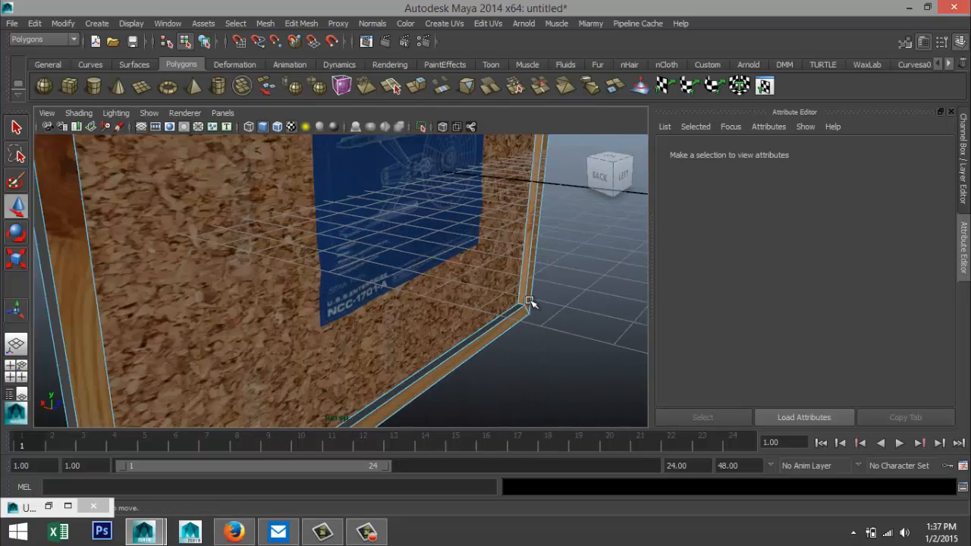
right_click_drag(500, 347, 506, 235)
left_click(502, 343)
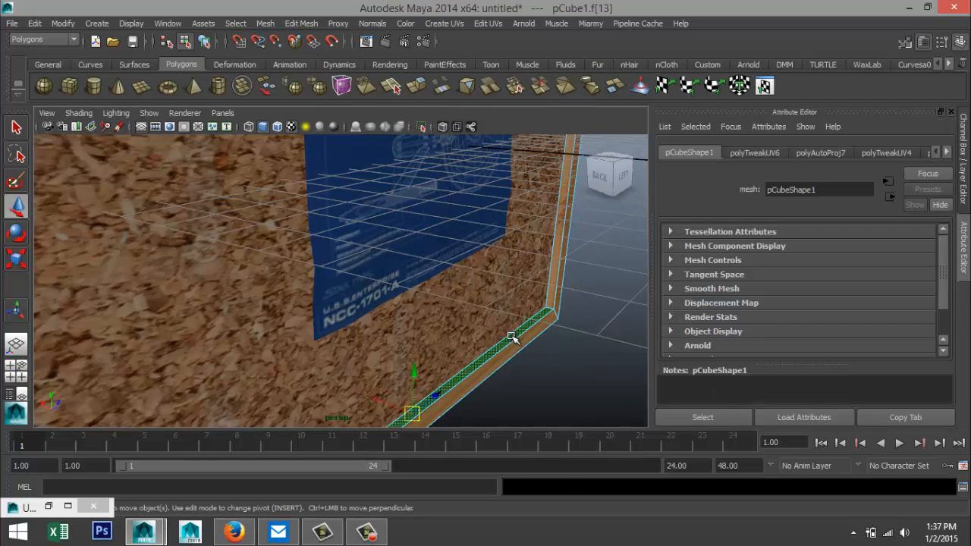
right_click_drag(512, 337, 516, 484)
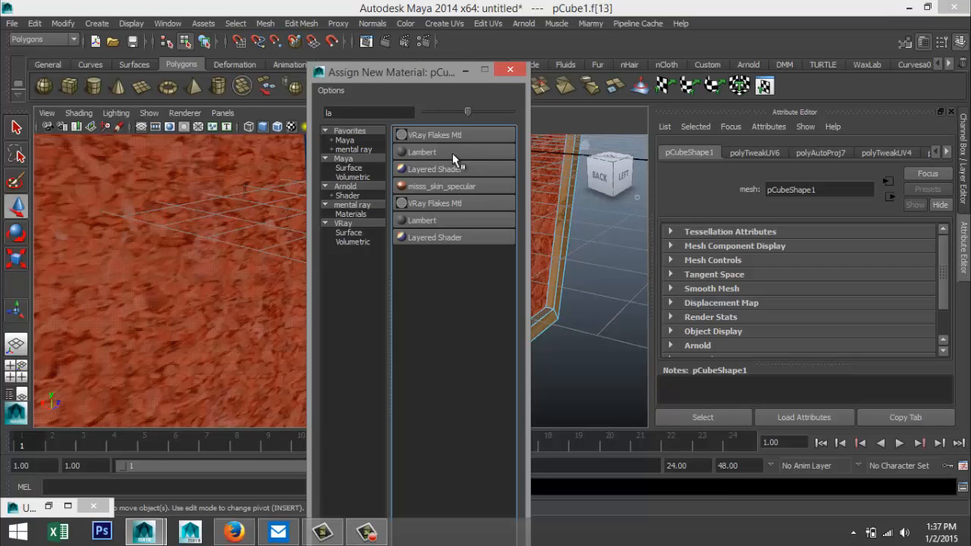
left_click(452, 153)
- Connect a file texture to the new material's color and load pinewood.jpg into it
left_click(922, 318)
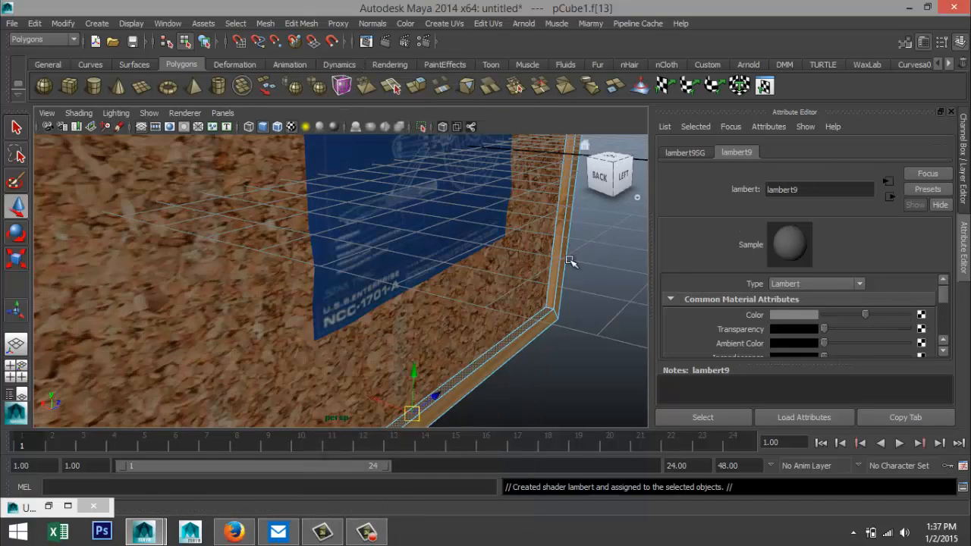
left_click(318, 226)
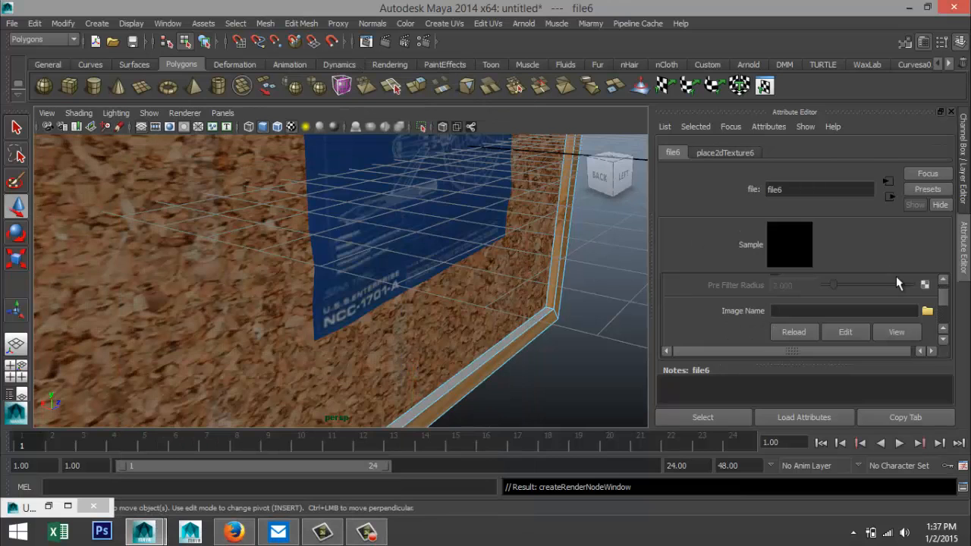
left_click(927, 312)
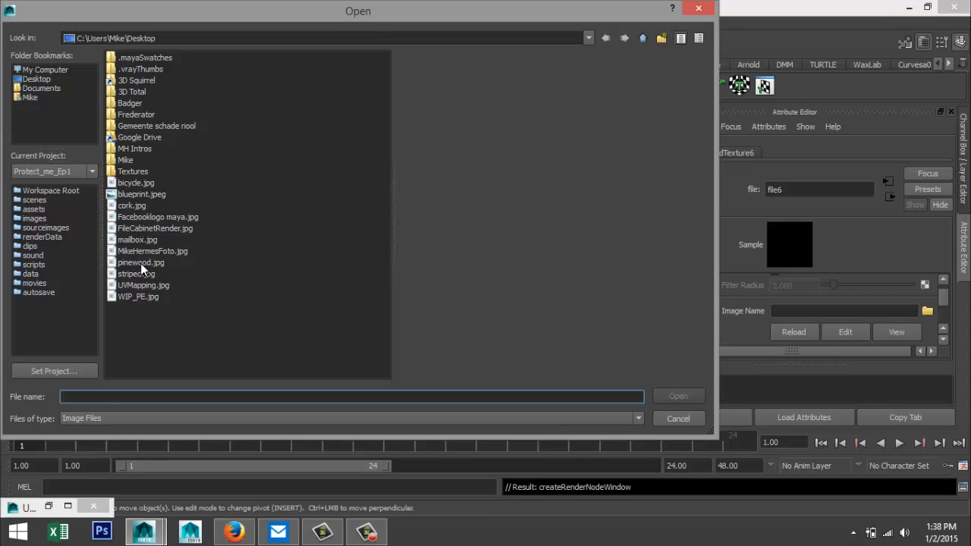
left_click(140, 263)
left_click(675, 397)
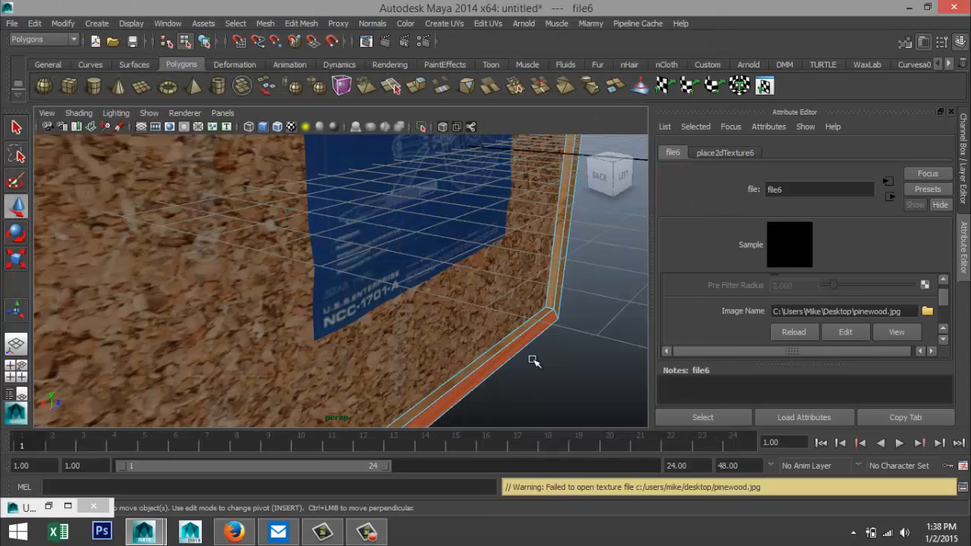
- Create a very large polygon plane as a floor extending around the cork board, centered at about X -30.7 and Z 36.2
left_click_drag(533, 397, 538, 356, "alt")
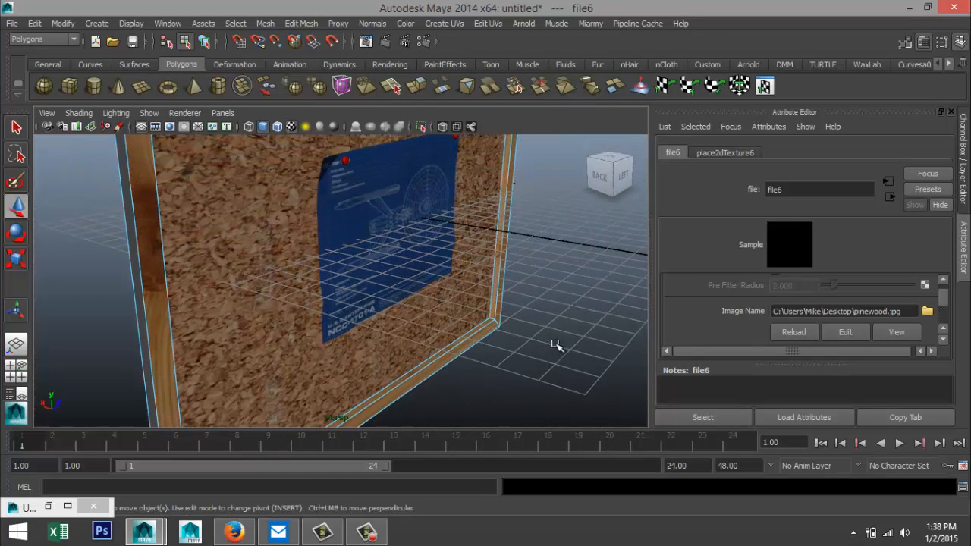
middle_click_drag(567, 293, 568, 321, "alt")
key("f")
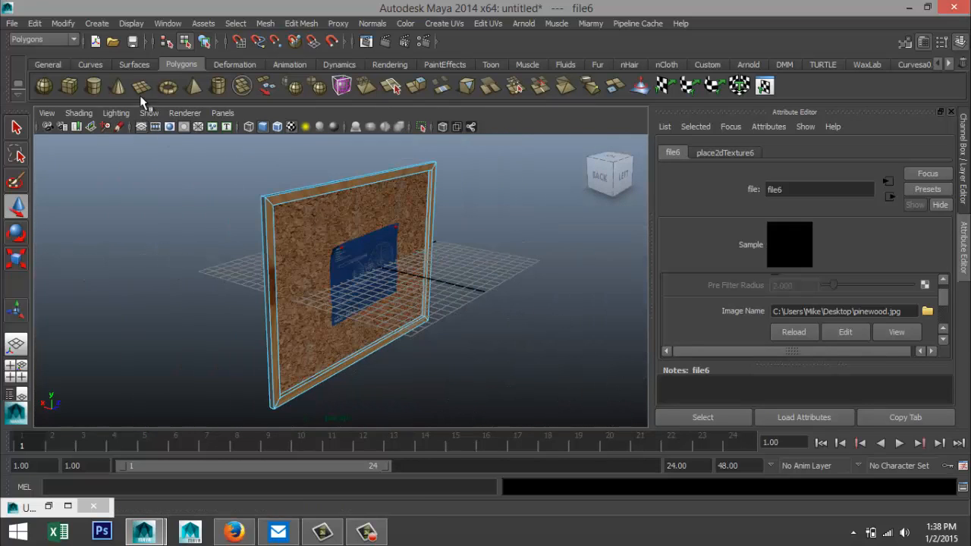
scroll(167, 243, "down", 5)
left_click_drag(94, 295, 781, 266)
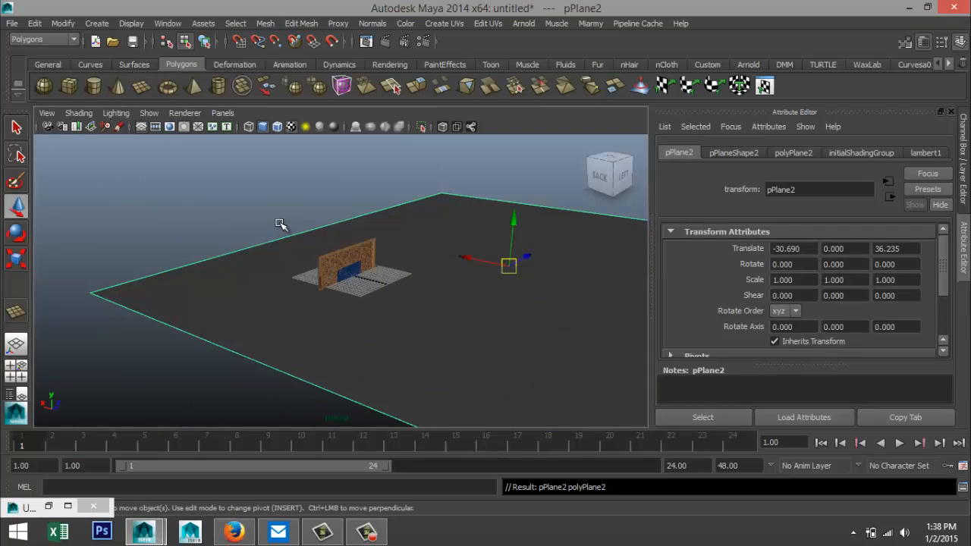
- Select the frame, cork, blueprint and pins together without the floor plane and raise them about 10 units so the board stands on the floor
left_click_drag(283, 221, 419, 384)
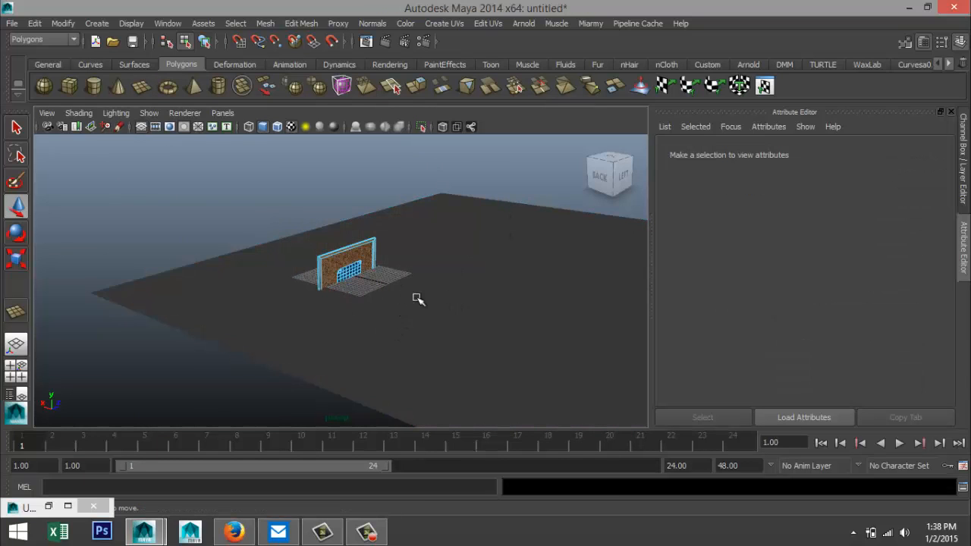
scroll(418, 298, "down", 4)
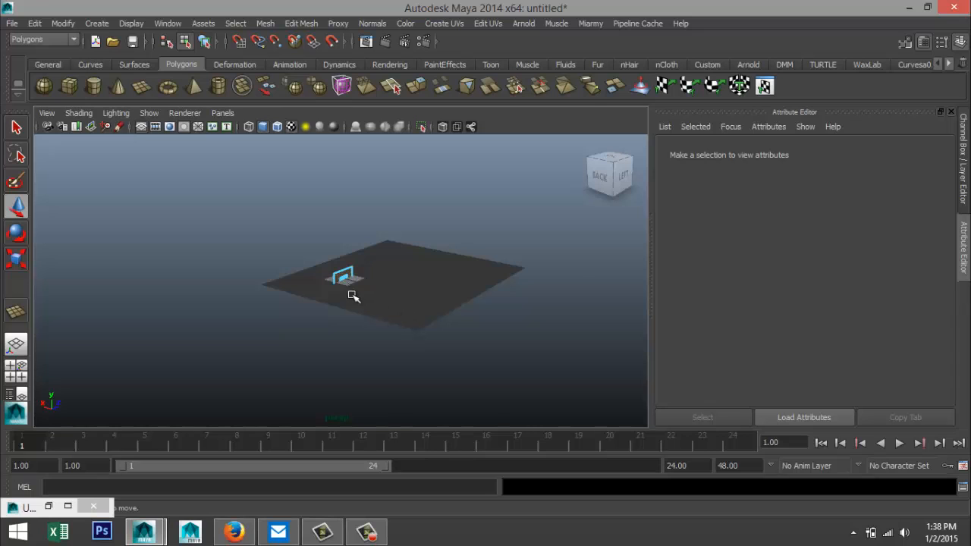
right_click_drag(341, 275, 396, 192)
left_click(347, 272)
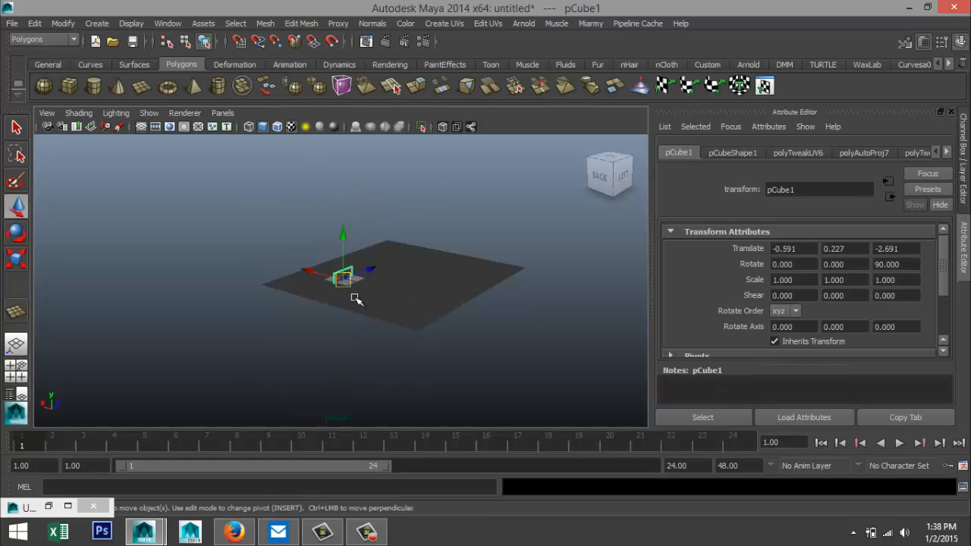
scroll(353, 332, "up", 4)
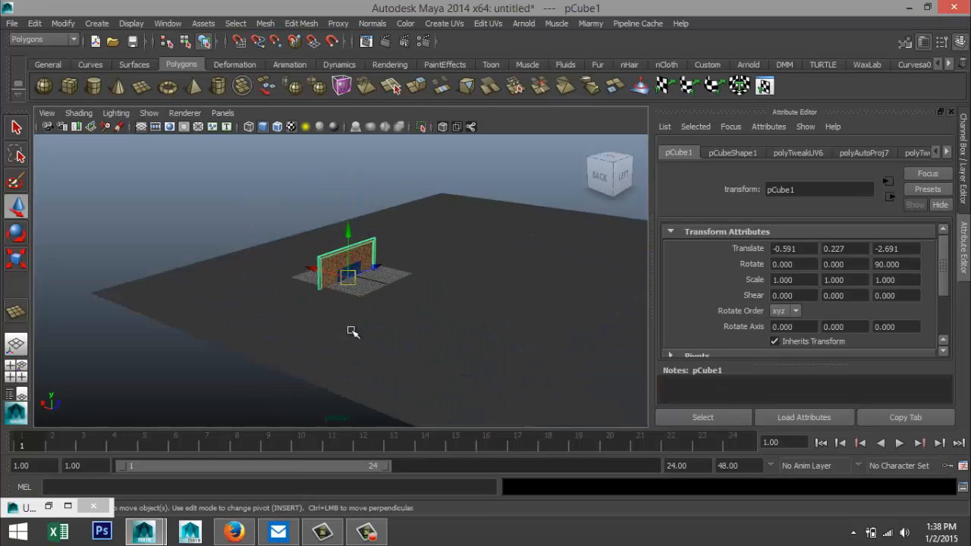
left_click(455, 284)
scroll(509, 387, "up", 2)
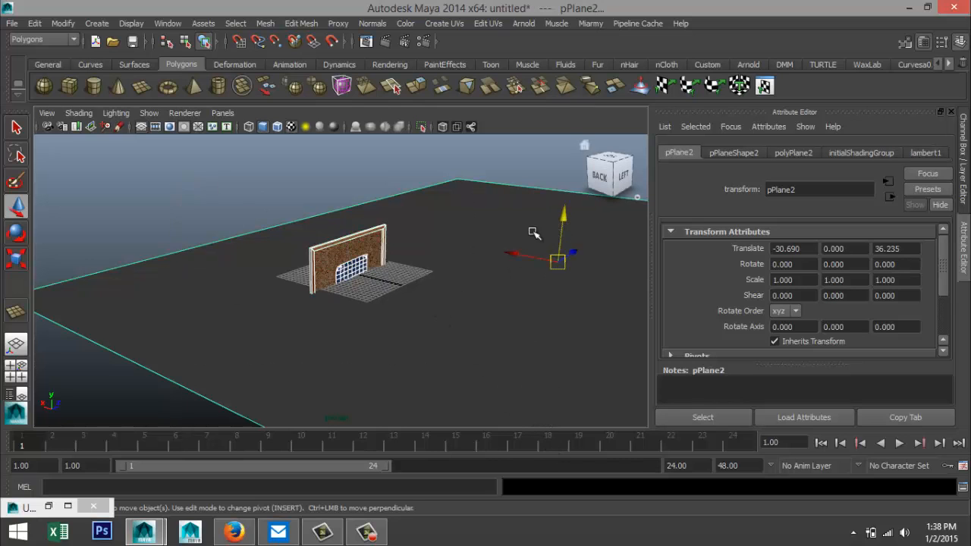
left_click(353, 230)
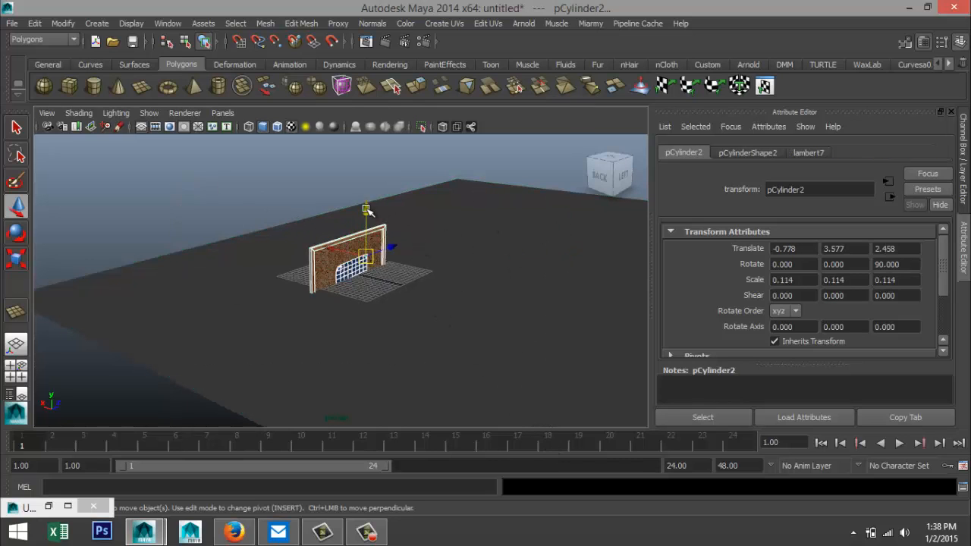
left_click_drag(369, 213, 377, 158)
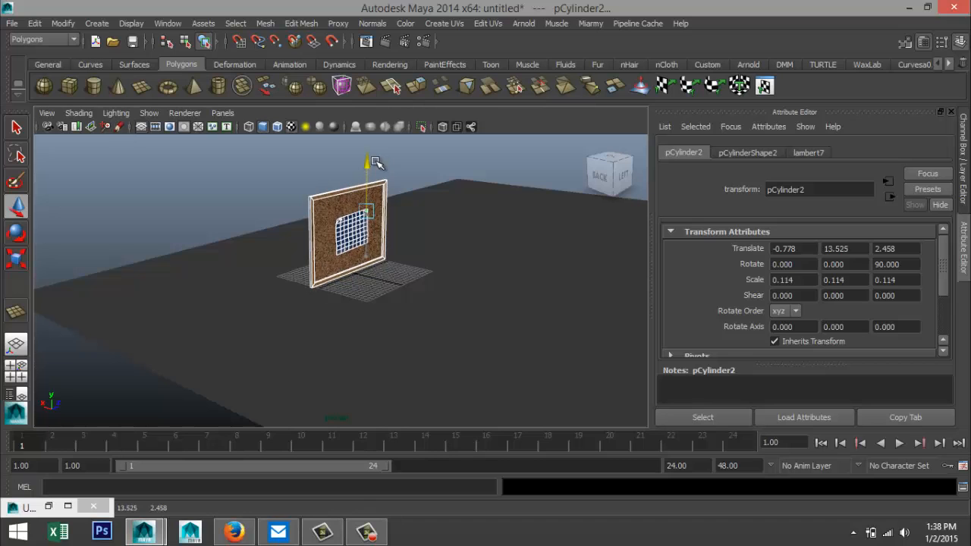
scroll(453, 354, "up", 3)
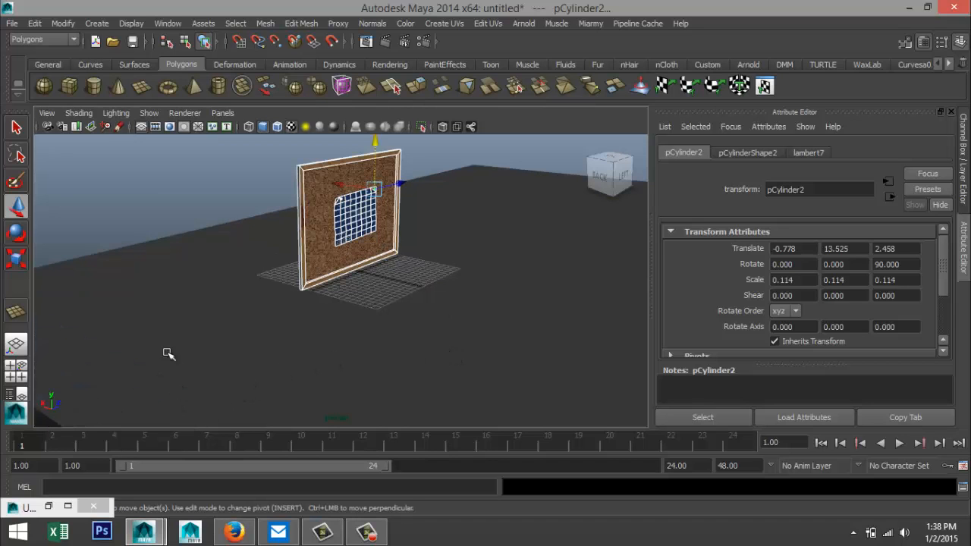
- Create a point light and place it in front of and above the cork board at about X -20.9, Y 24.6, Z 0
left_click(140, 252)
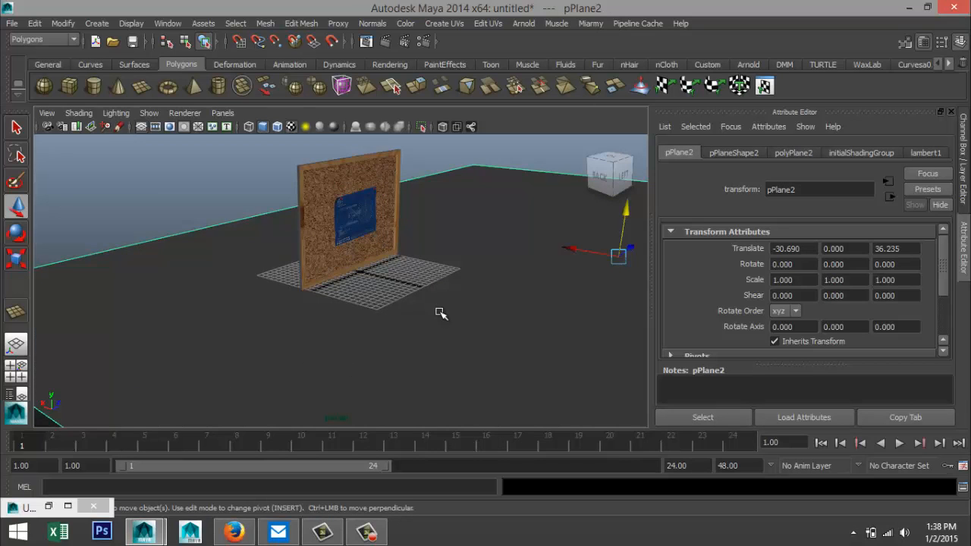
left_click_drag(442, 313, 379, 369, "alt")
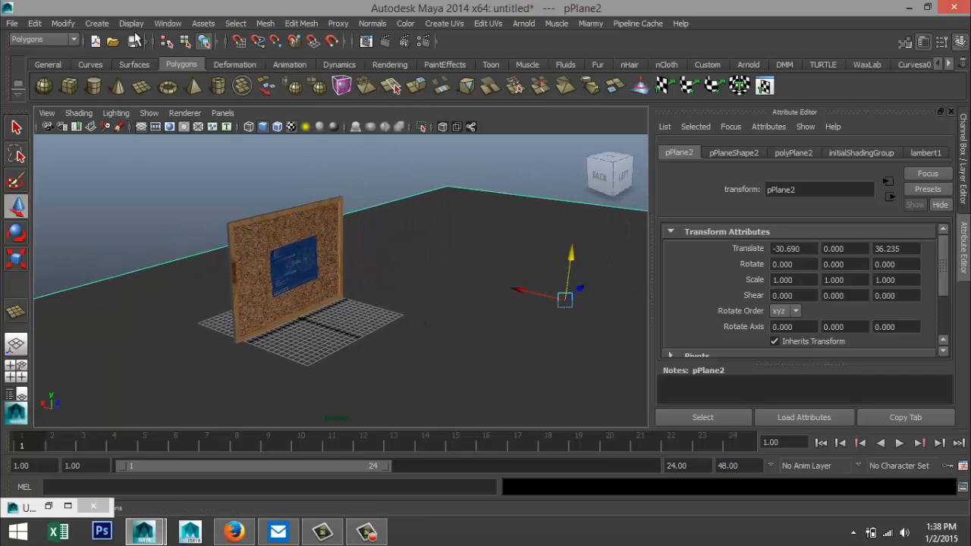
left_click(97, 24)
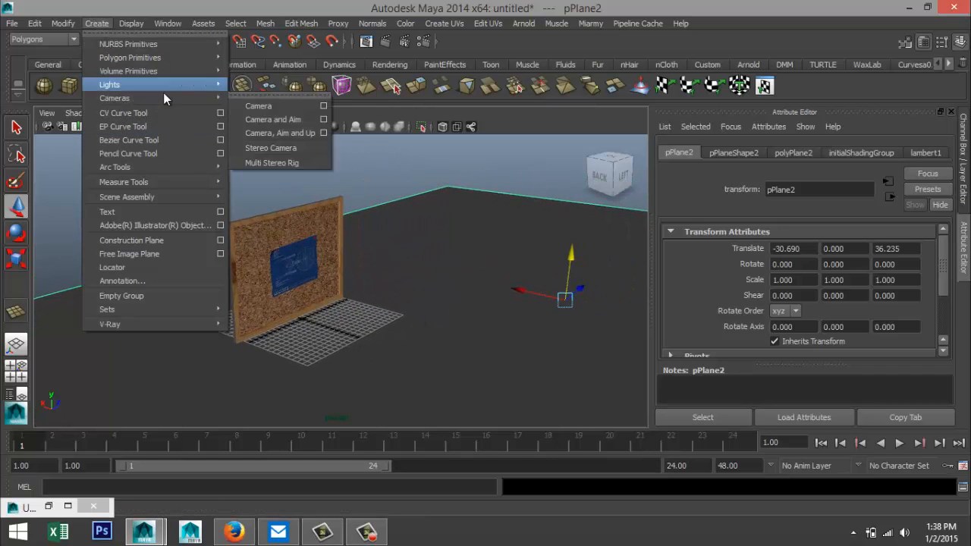
mouse_move(180, 182)
mouse_move(167, 84)
left_click(265, 120)
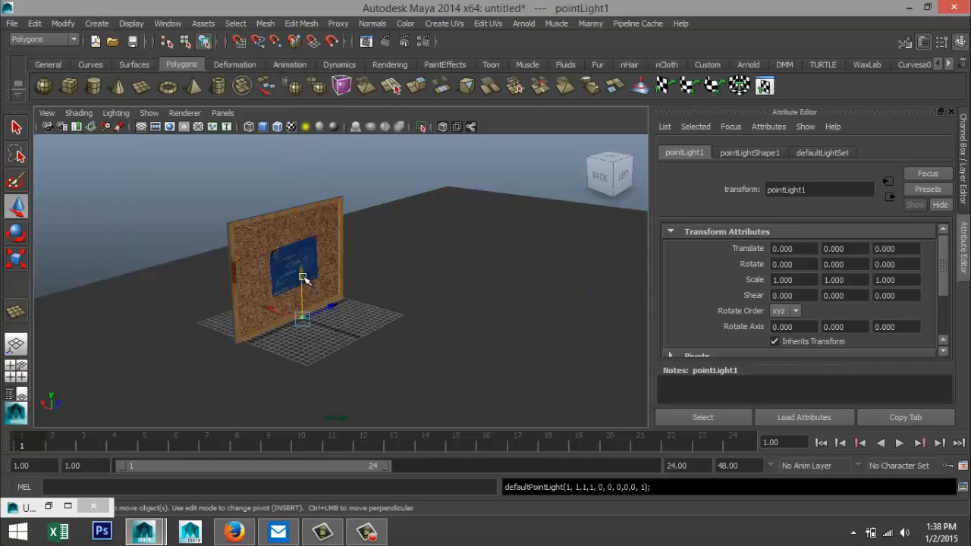
left_click_drag(310, 183, 314, 139)
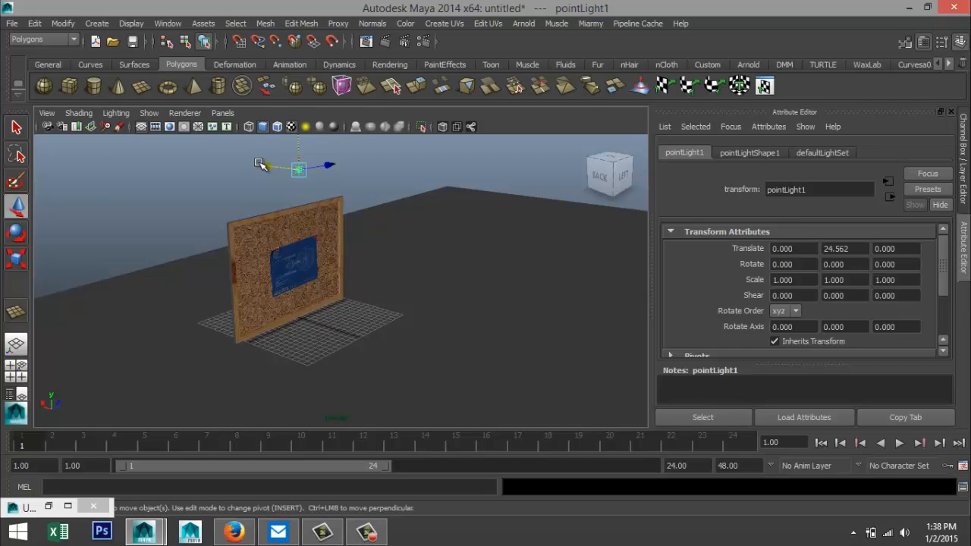
left_click_drag(362, 198, 367, 201)
- Duplicate the point light and move the copy along the board to about Y 28.4 and Z -23.7
key("ctrl+d")
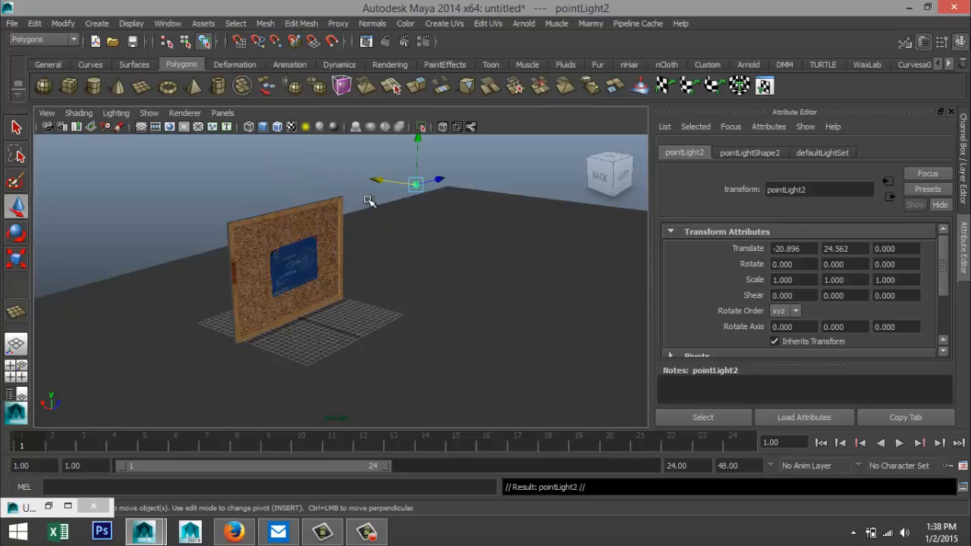
left_click_drag(444, 178, 326, 213)
left_click_drag(292, 174, 295, 140)
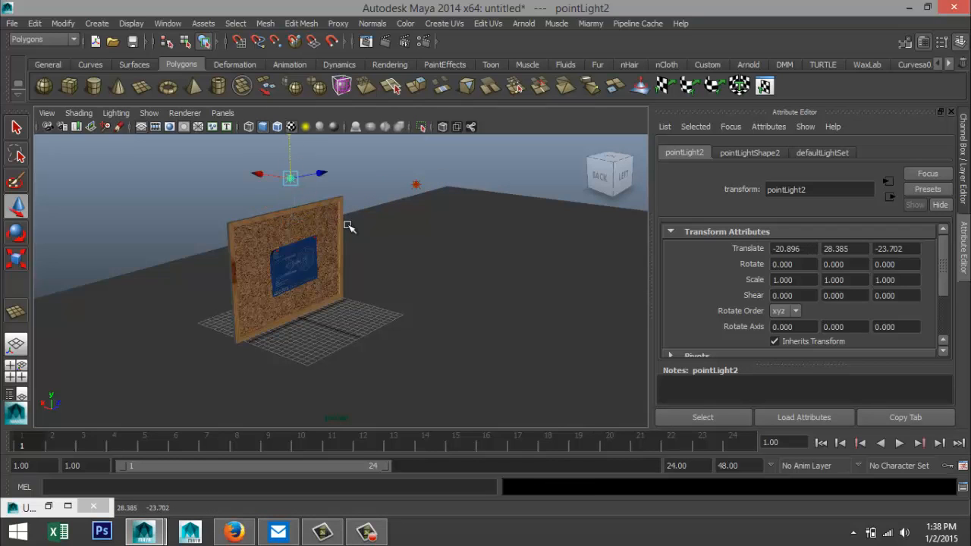
- Display the scene with its own lights and frame the pinned blueprint close up at a slight angle for rendering
middle_click_drag(402, 282, 475, 327, "alt")
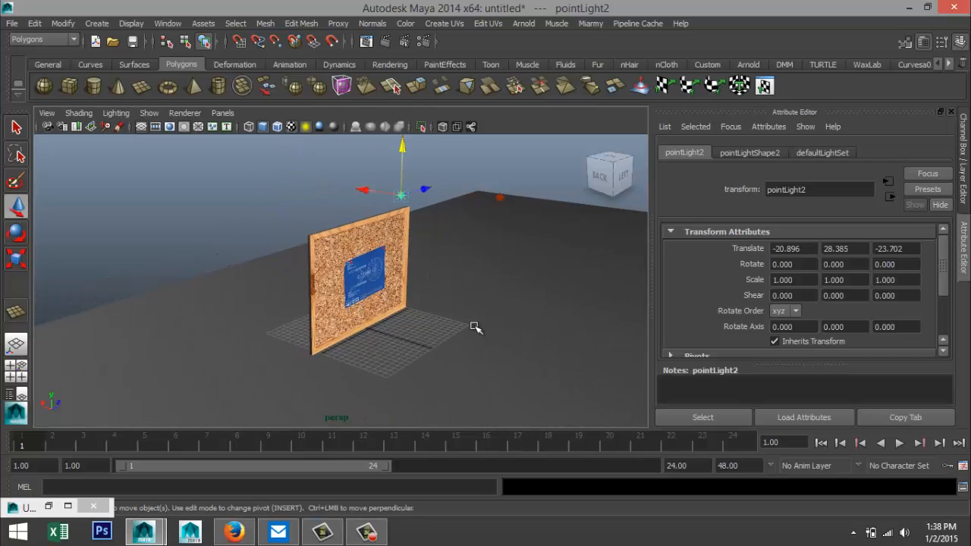
scroll(481, 334, "up", 5)
left_click_drag(485, 341, 496, 350, "alt")
middle_click_drag(495, 350, 468, 337, "alt")
scroll(472, 360, "up", 3)
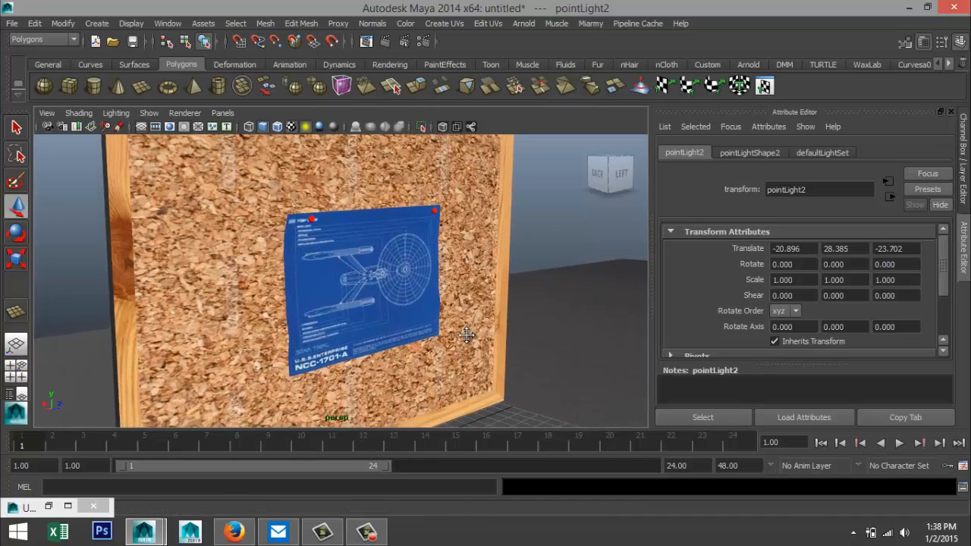
- Set the renderer to mental ray in the Render Settings and enable Global Illumination
left_click(425, 42)
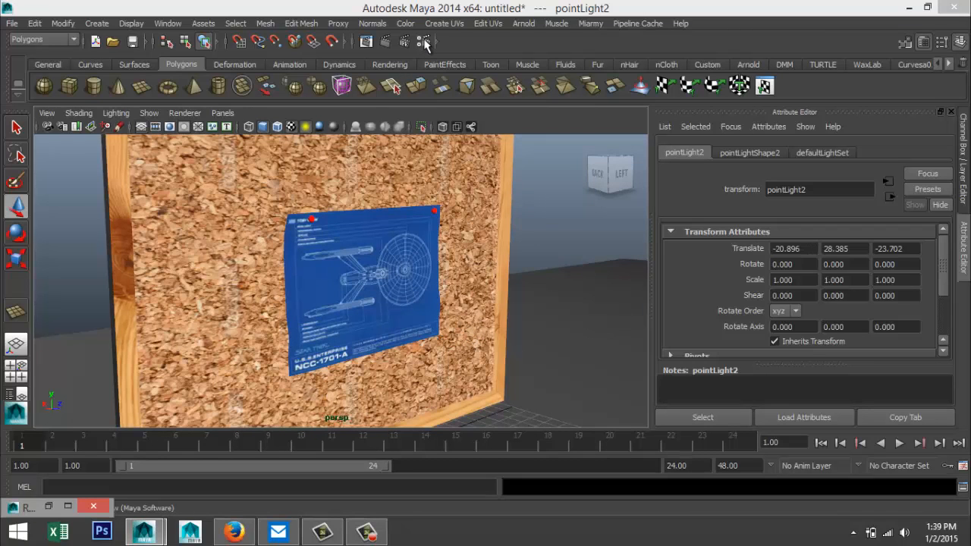
left_click(68, 506)
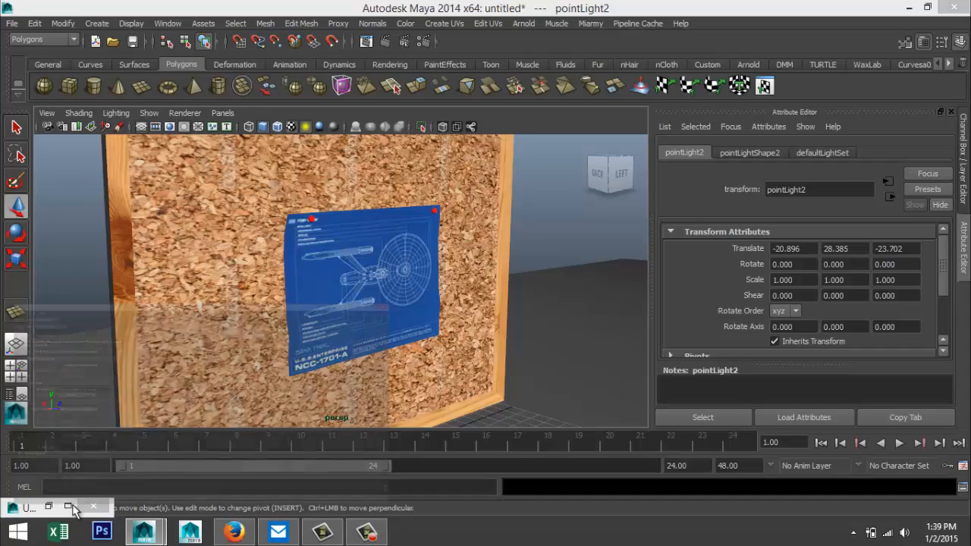
left_click(133, 59)
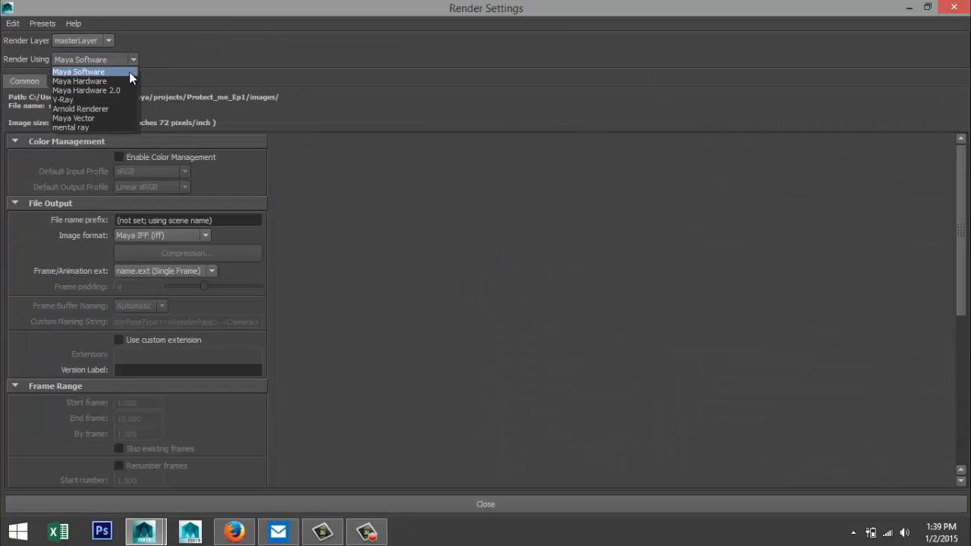
left_click(120, 126)
left_click(202, 80)
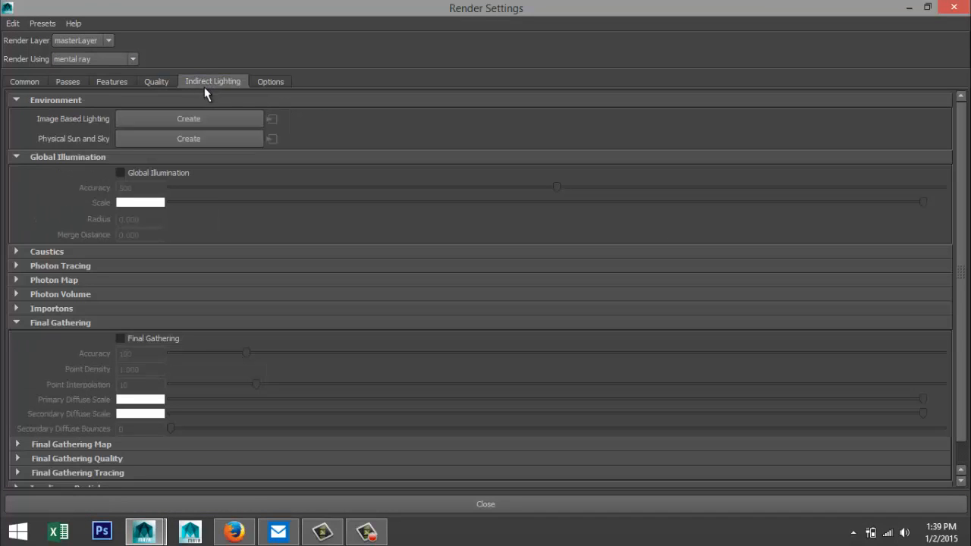
left_click(119, 173)
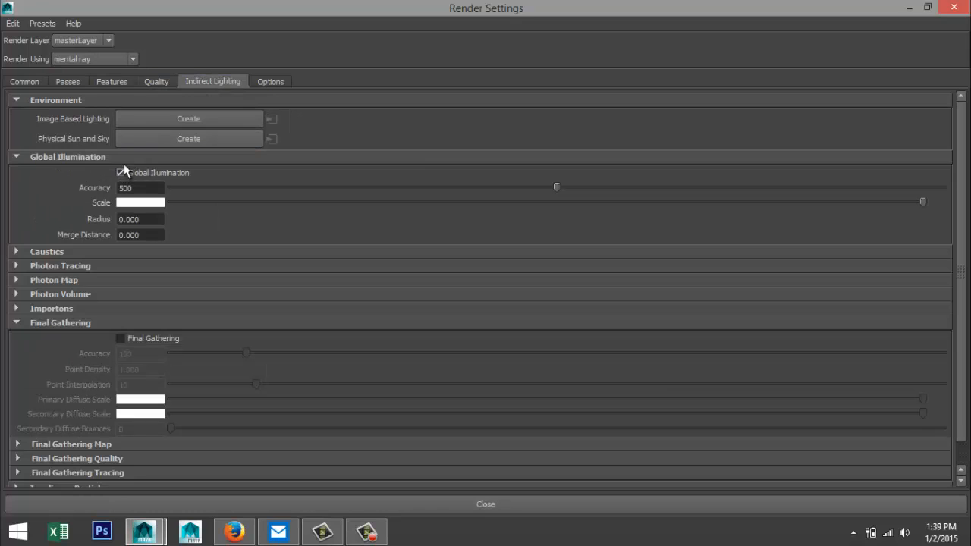
- Check the sampling quality and image size settings, put the Render Settings away, and render the perspective view
left_click(155, 82)
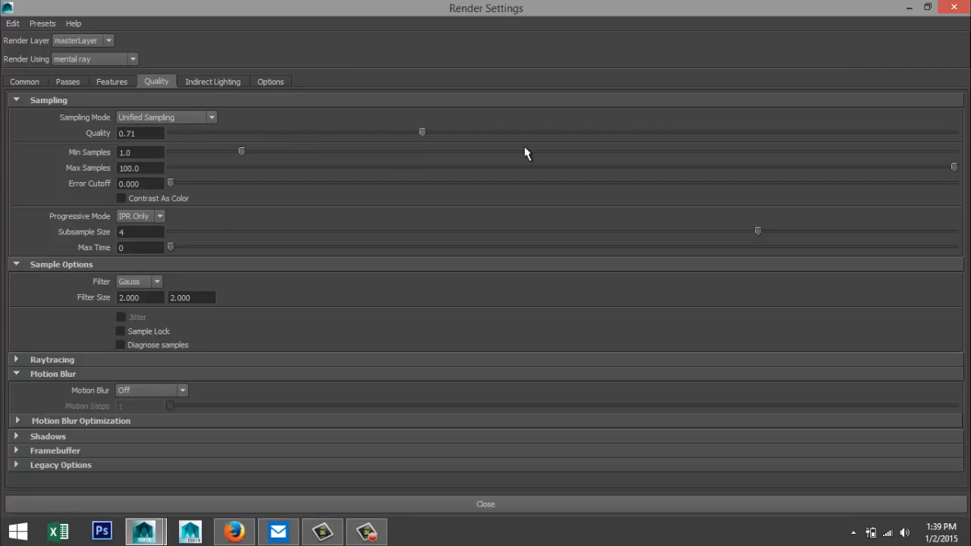
left_click(26, 84)
scroll(265, 284, "down", 6)
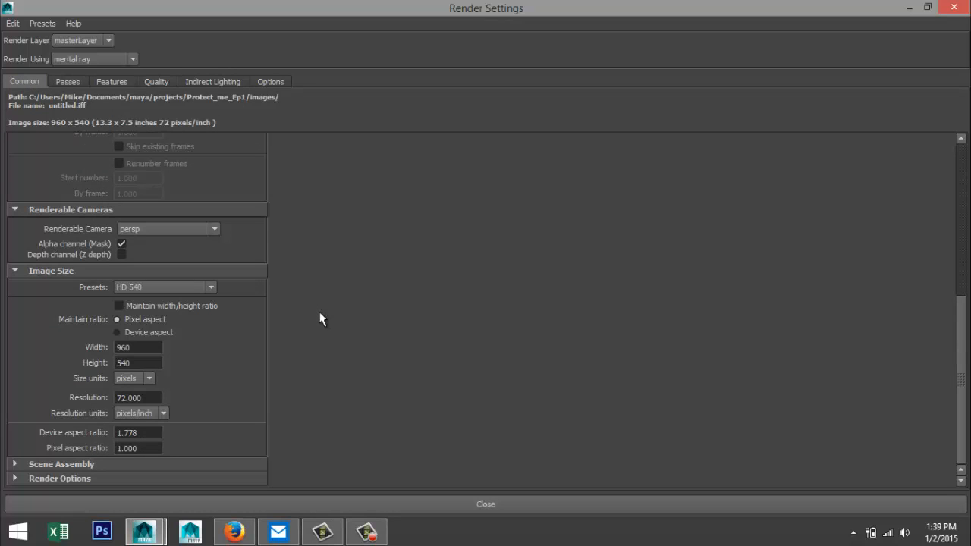
left_click(906, 9)
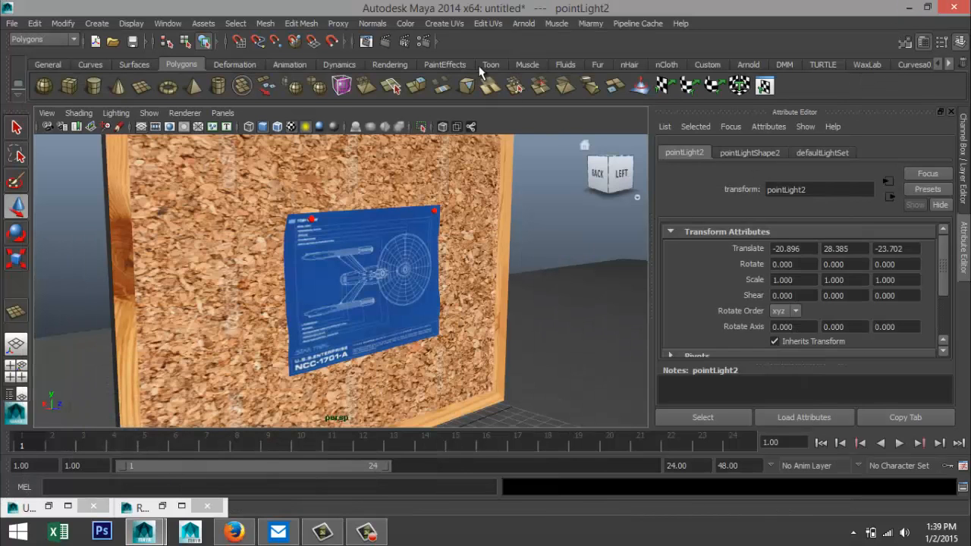
left_click(386, 44)
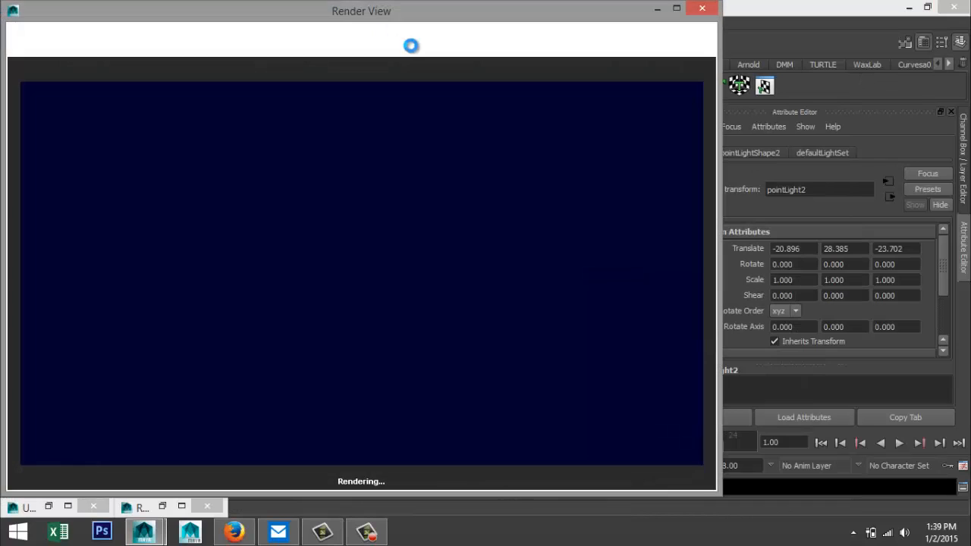